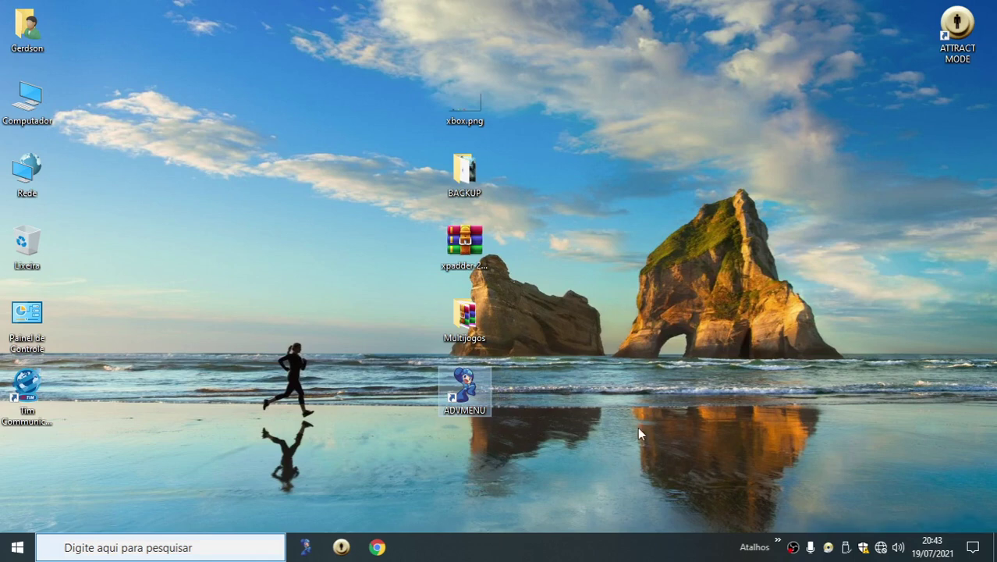
Open the folder that contains the target of the ADVMENU desktop shortcut.
click(637, 427)
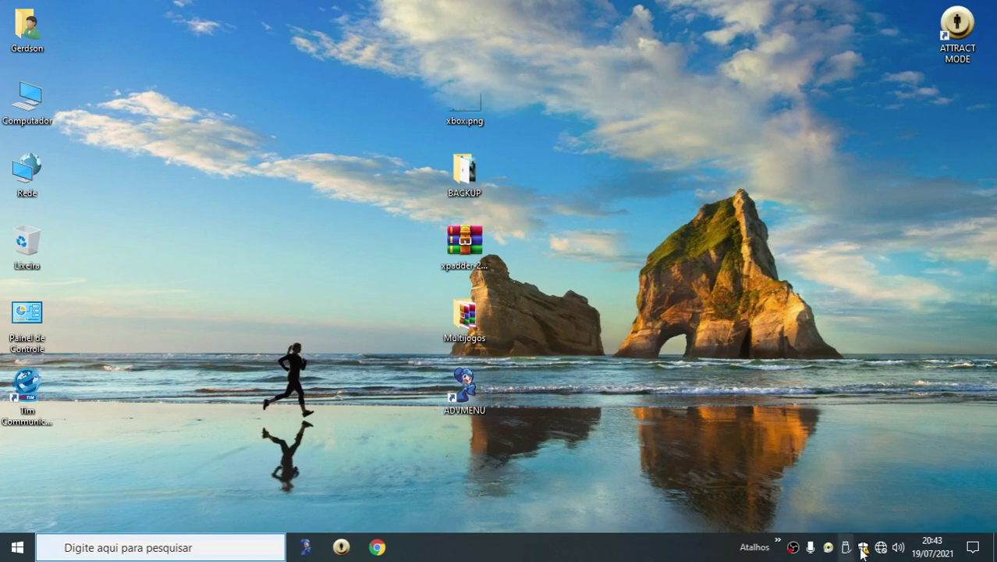
right_click(477, 373)
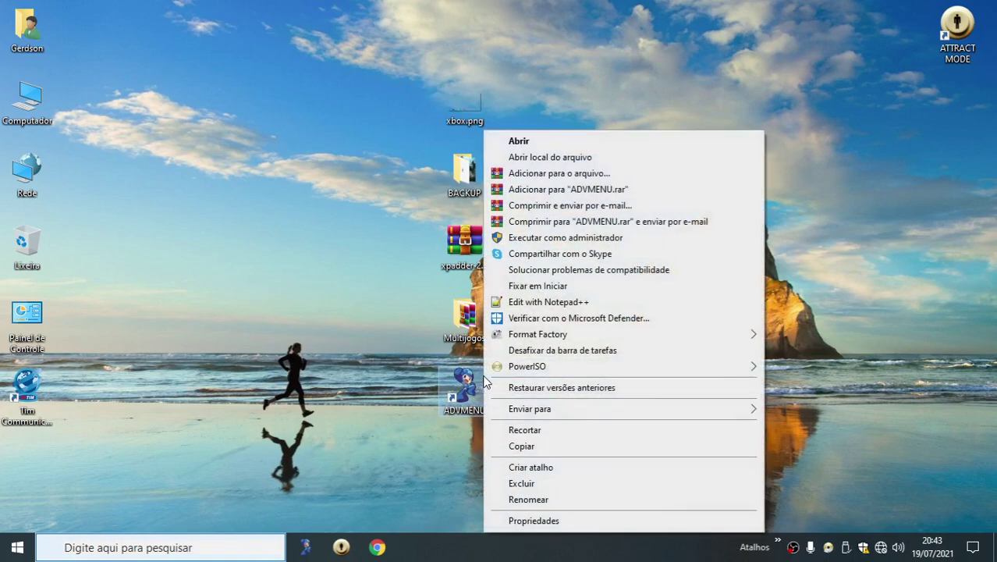
click(589, 161)
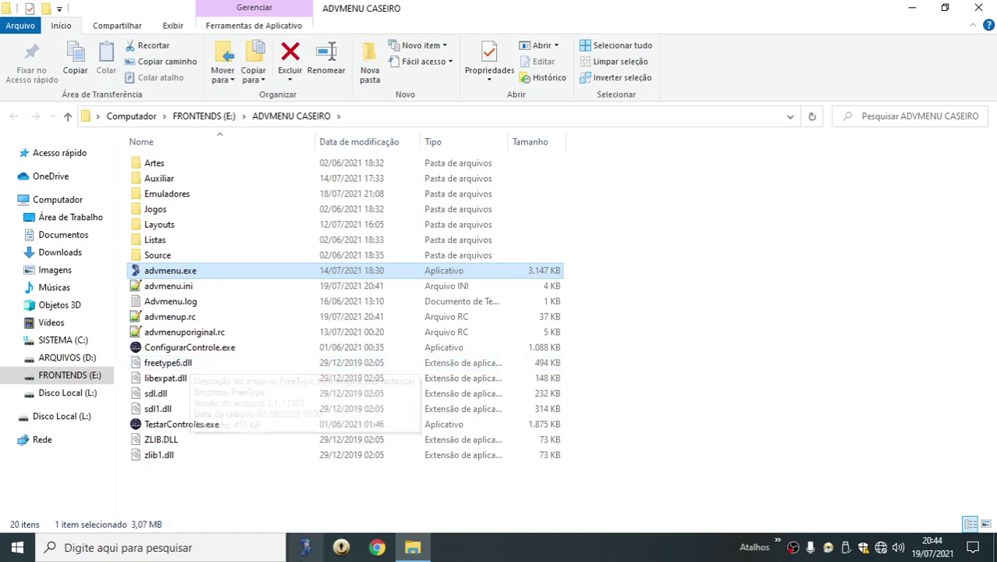
Open submenu.cc from the Source\ADVMENU\advance\menu folder of ADVMENU CASEIRO in Notepad++.
double_click(155, 256)
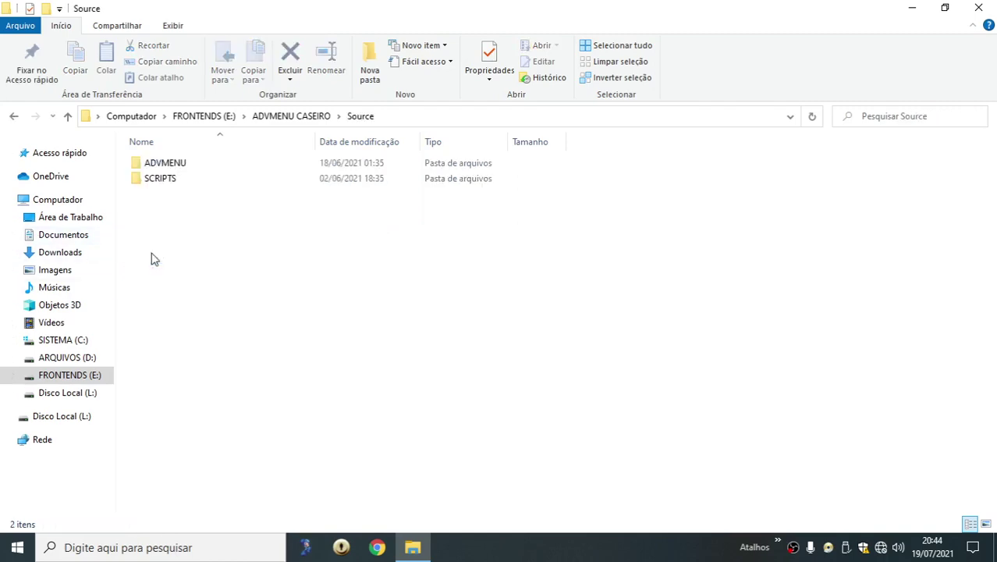
double_click(167, 163)
double_click(190, 165)
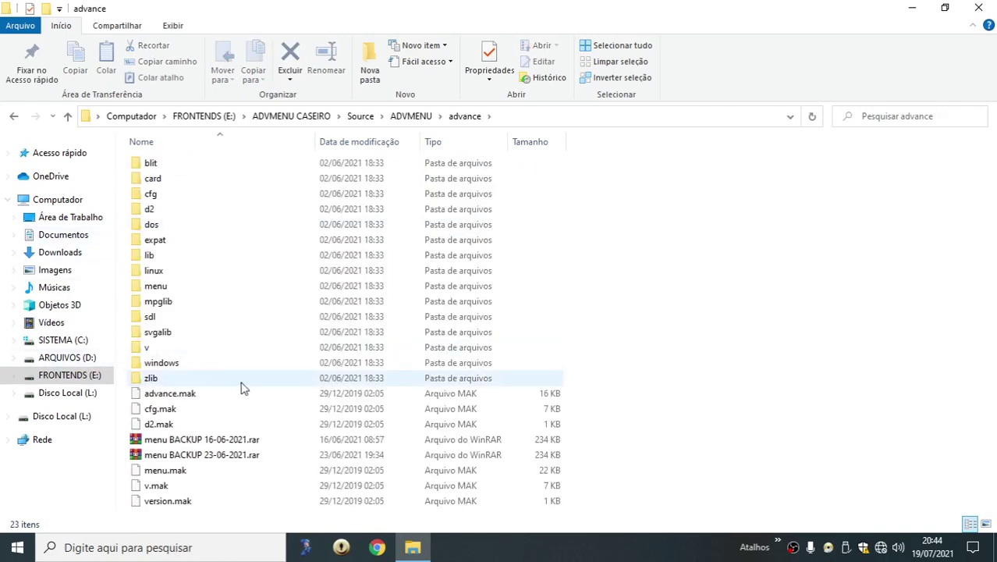
double_click(156, 283)
click(162, 285)
scroll(176, 459, down, 5)
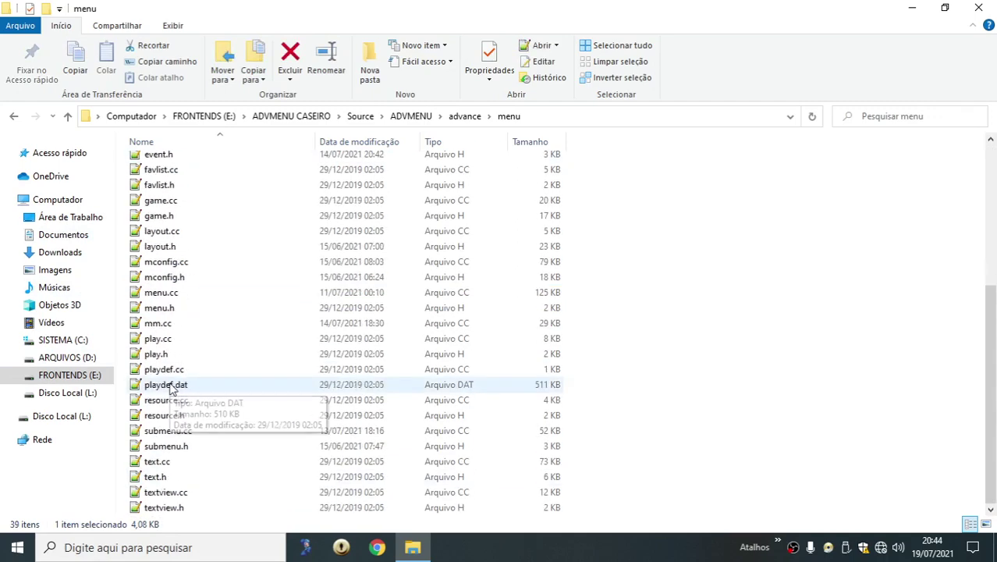
double_click(156, 434)
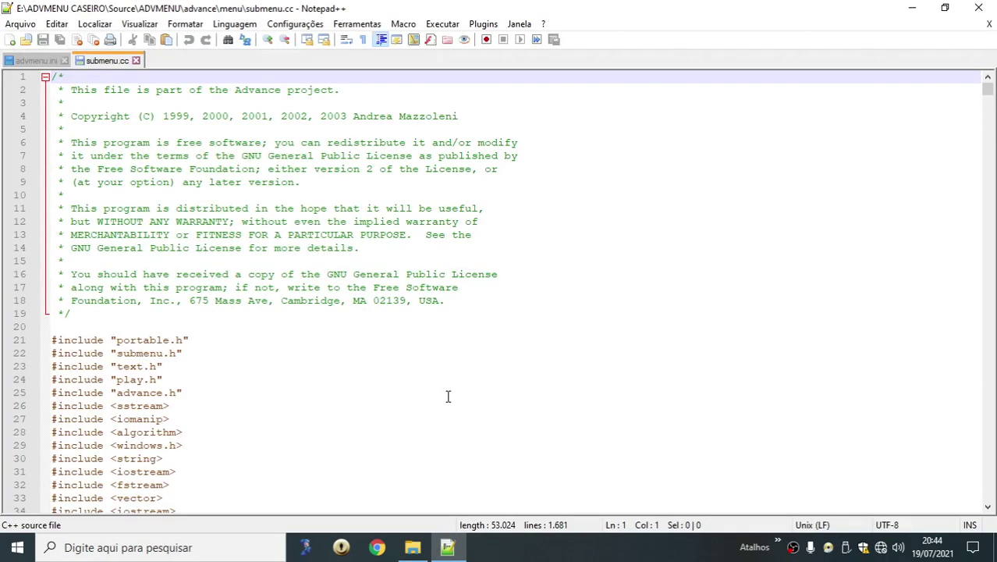
Examine the extern declarations of NumerarLista and ListaEmuladores below the includes in submenu.cc.
scroll(447, 396, down, 9)
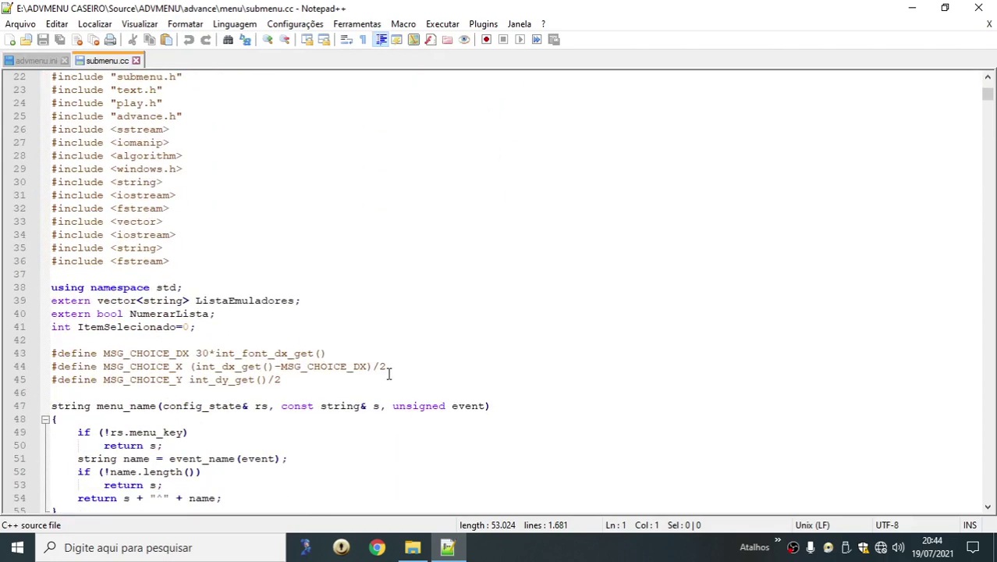
double_click(165, 237)
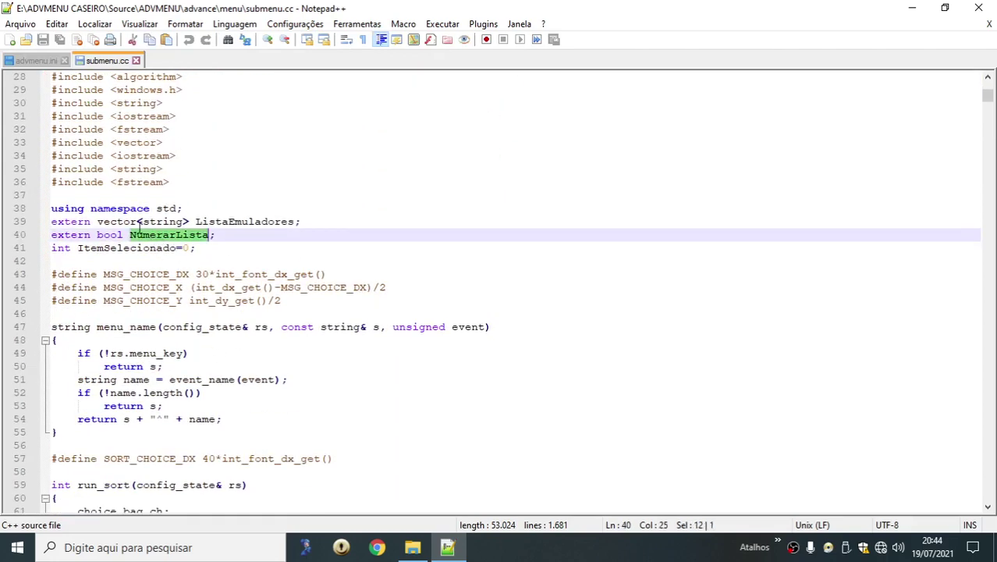
drag(124, 222, 300, 221)
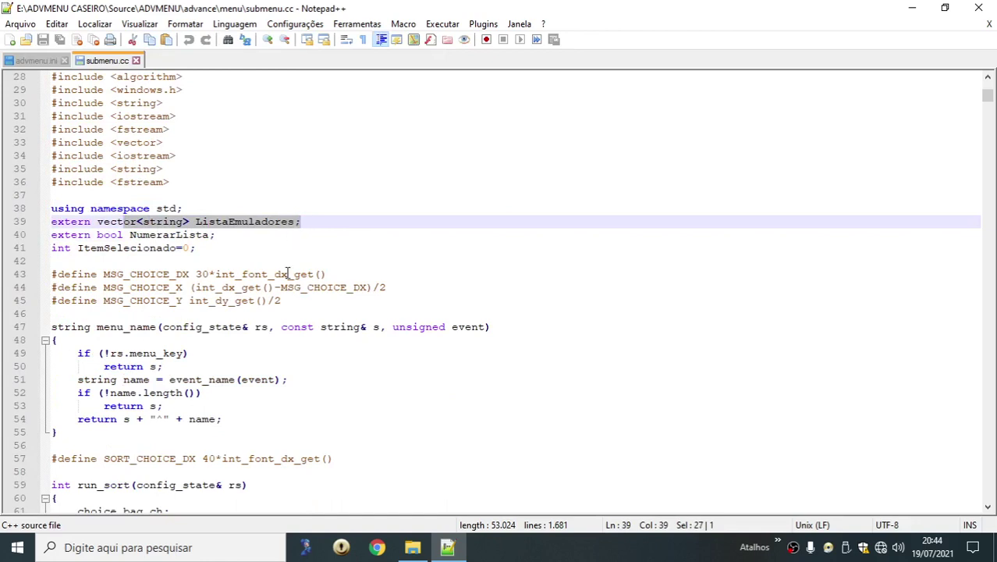
click(148, 222)
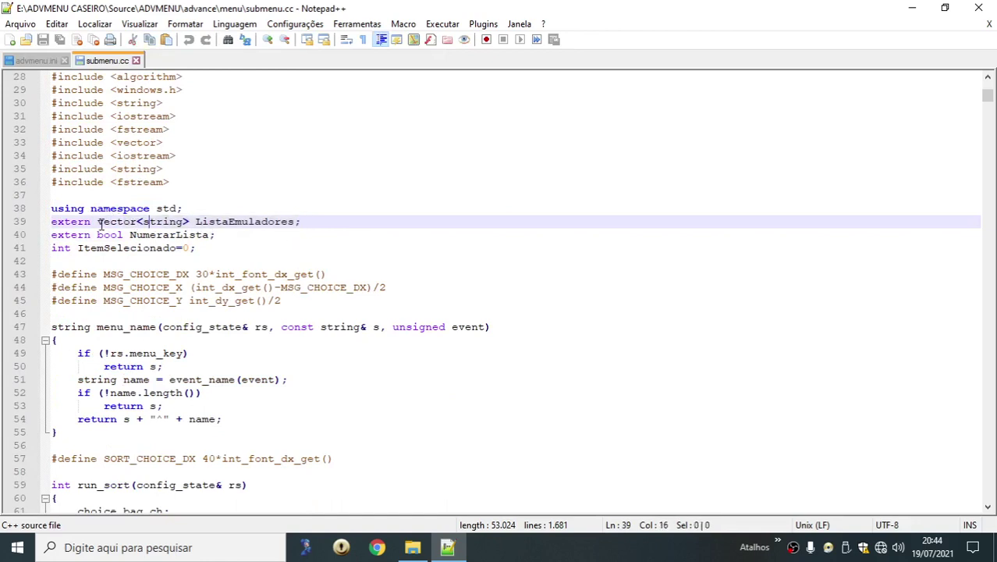
drag(98, 222, 297, 225)
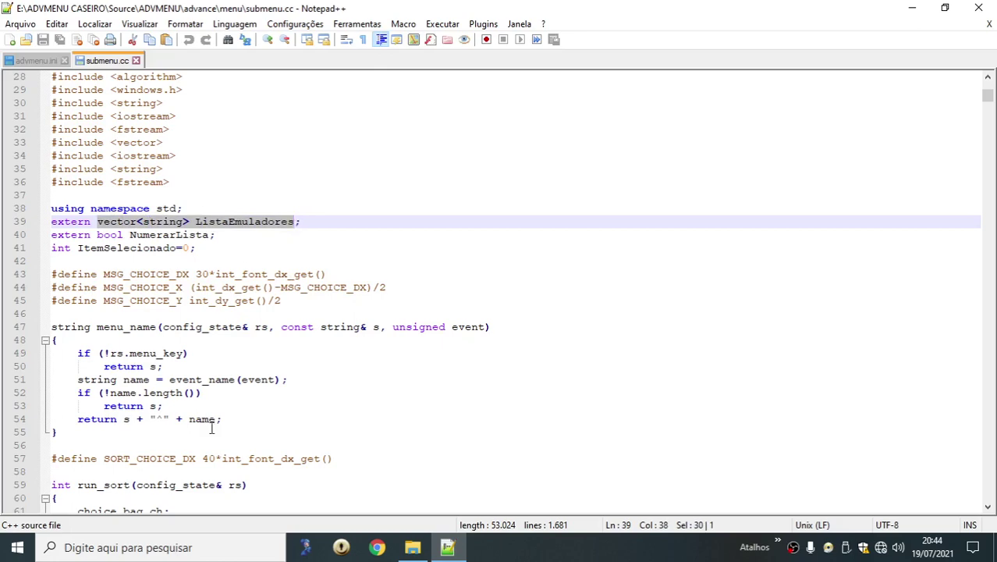
scroll(308, 334, down, 6)
Switch to File Explorer and browse to the Source\ADVMENU folder of ADVMENU COMERCIAL on drive E.
click(447, 549)
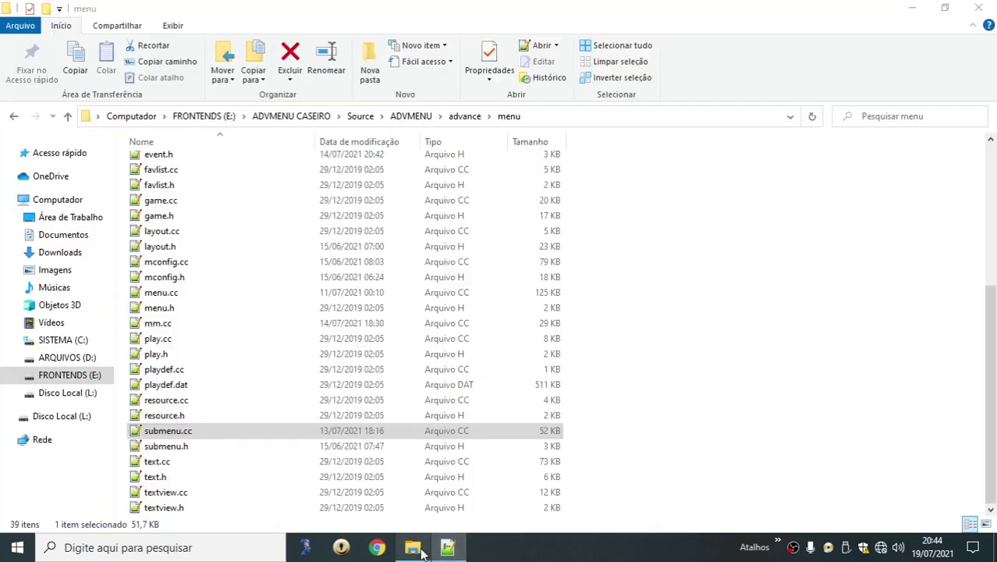
click(410, 116)
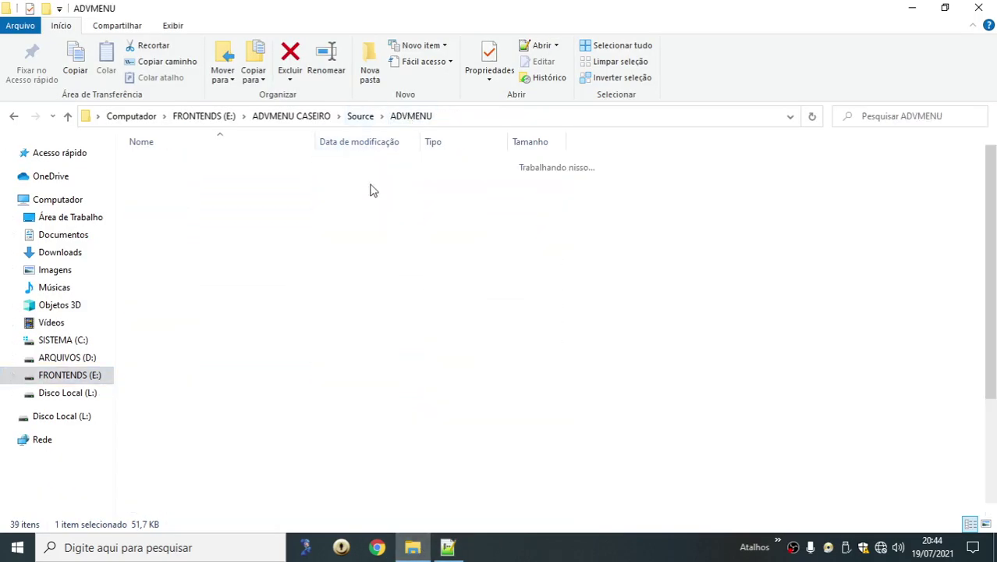
click(291, 115)
click(204, 116)
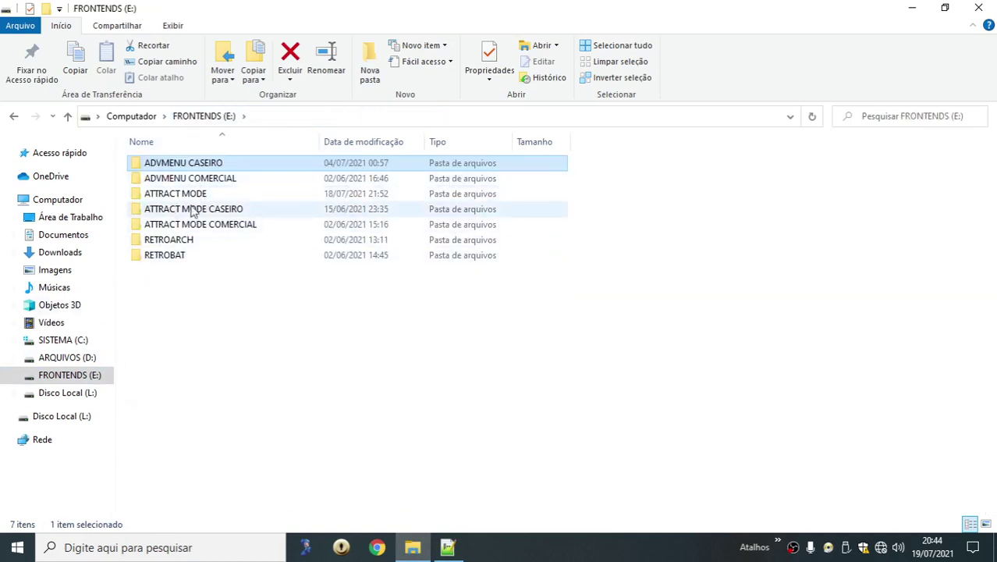
click(190, 179)
double_click(190, 179)
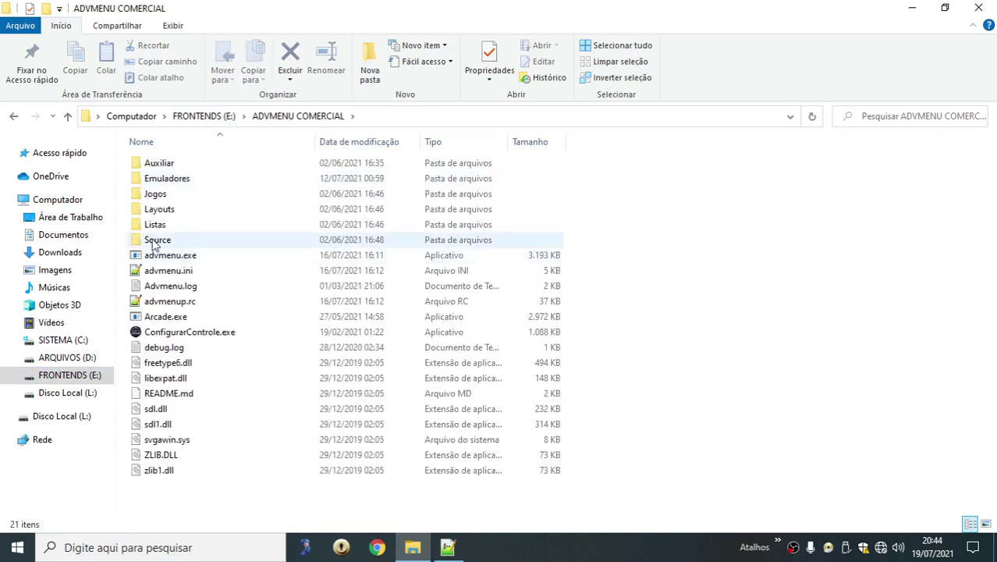
double_click(185, 238)
double_click(162, 165)
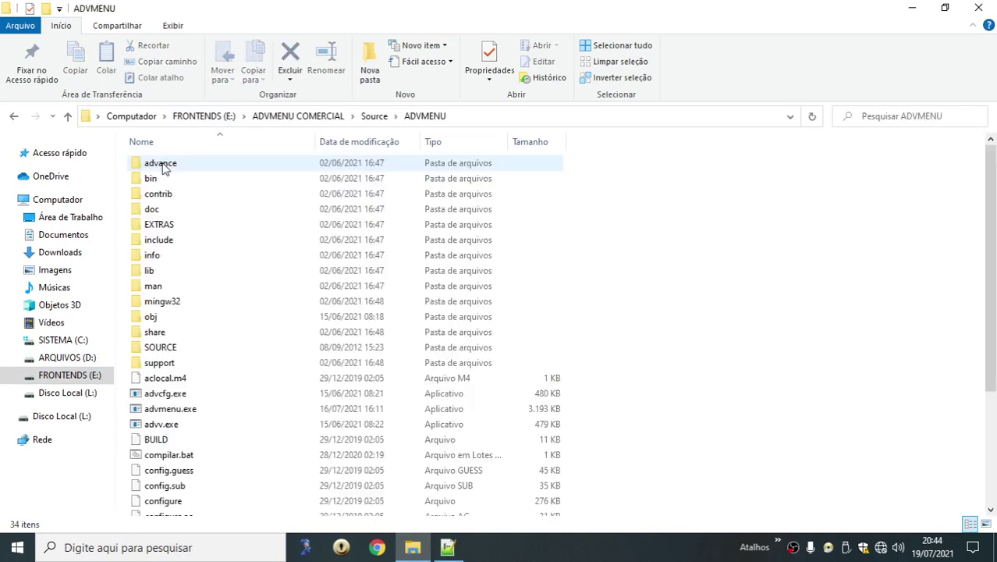
click(173, 168)
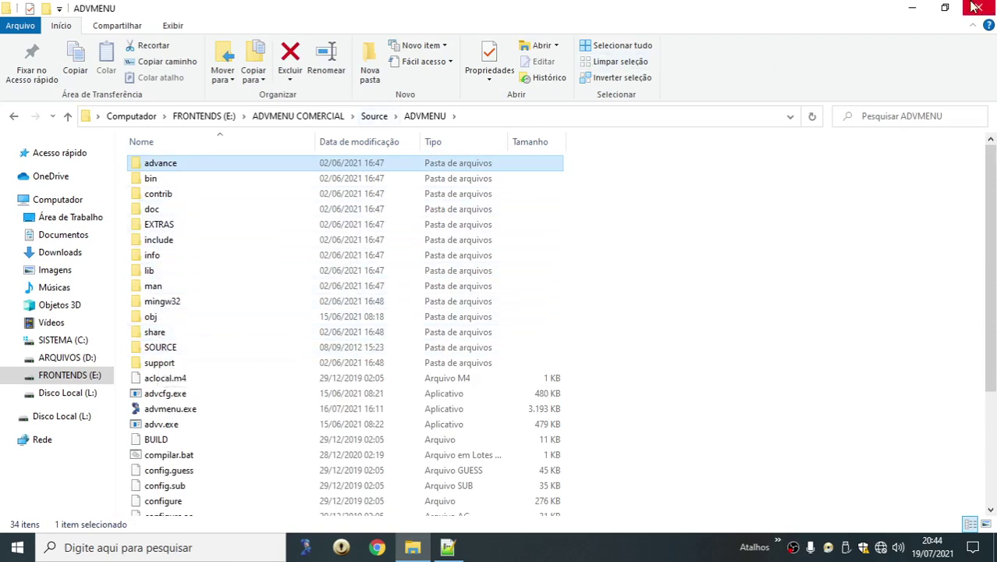
Return to the ADVMENU CASEIRO folder and review the run_sort function in its submenu.cc.
click(209, 115)
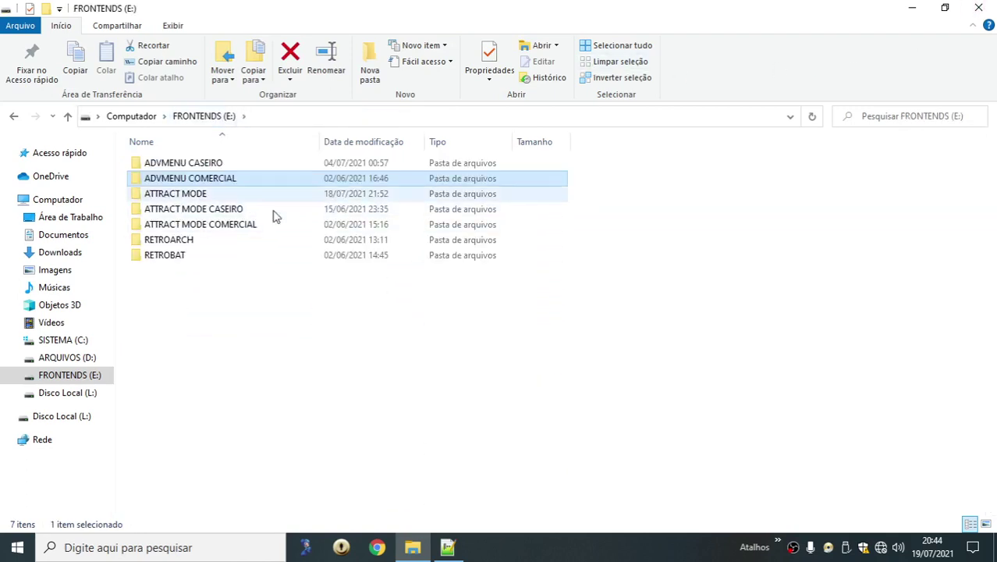
double_click(191, 162)
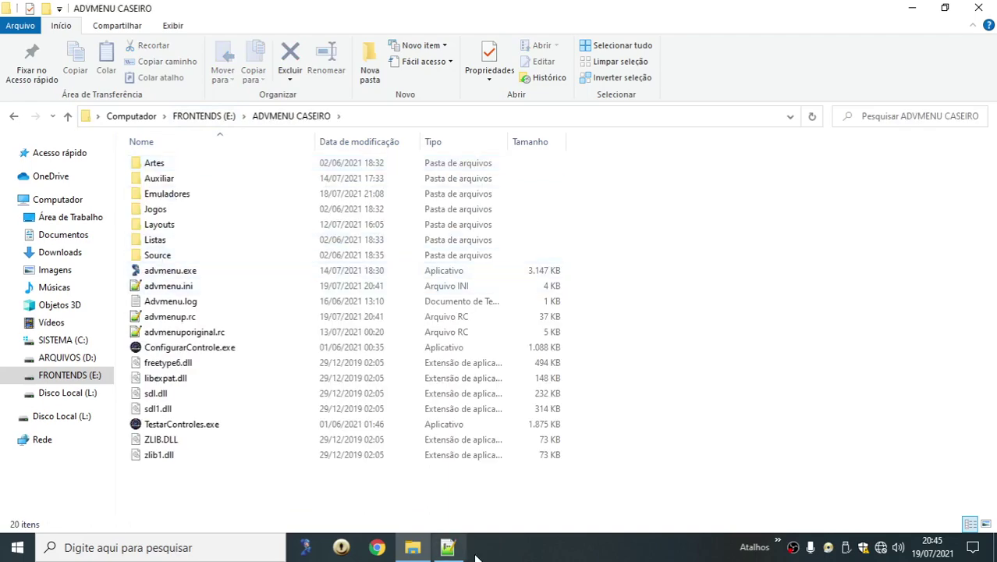
click(449, 547)
scroll(438, 446, down, 3)
scroll(151, 190, up, 8)
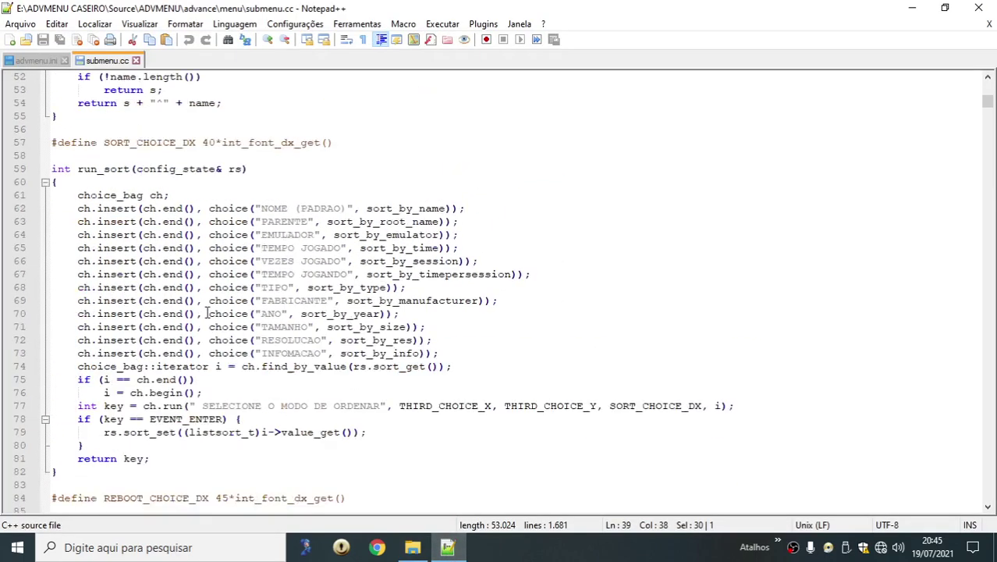
drag(97, 182, 183, 168)
Open submenu.cc from the Source\ADVMENU\advance\menu folder of ADVMENU COMERCIAL in Notepad++.
click(413, 546)
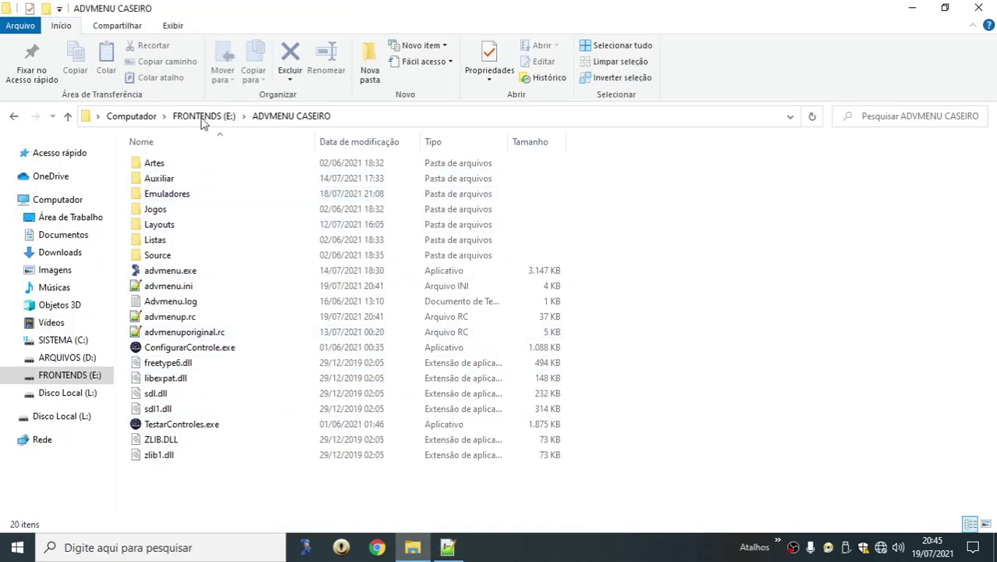
click(203, 116)
double_click(181, 179)
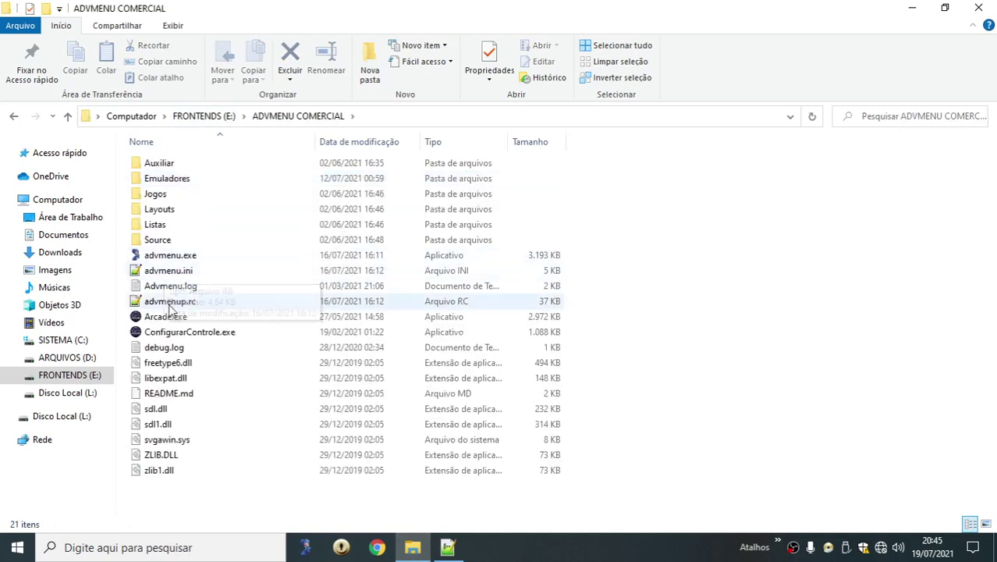
double_click(156, 240)
double_click(154, 167)
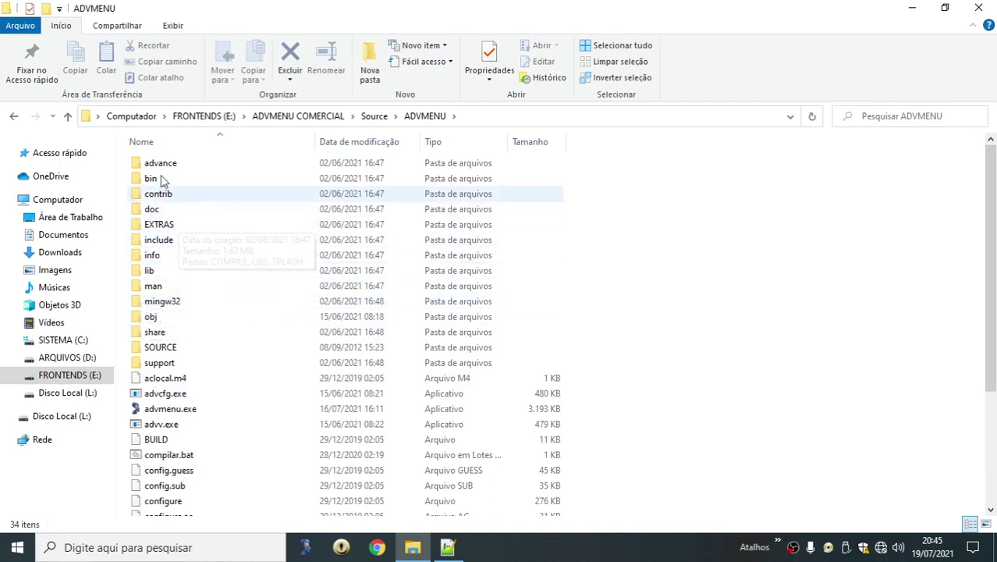
double_click(161, 166)
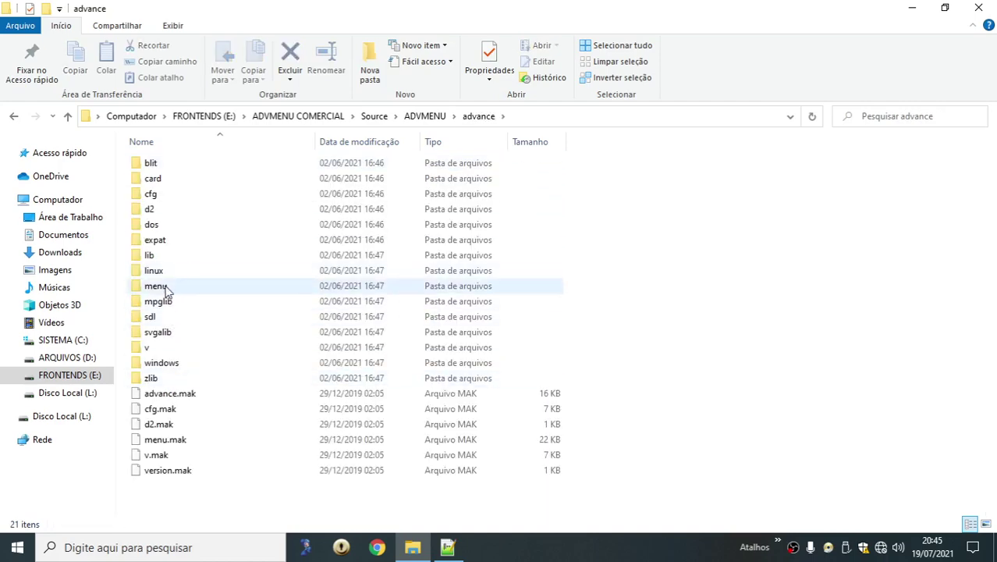
double_click(155, 285)
scroll(175, 265, down, 4)
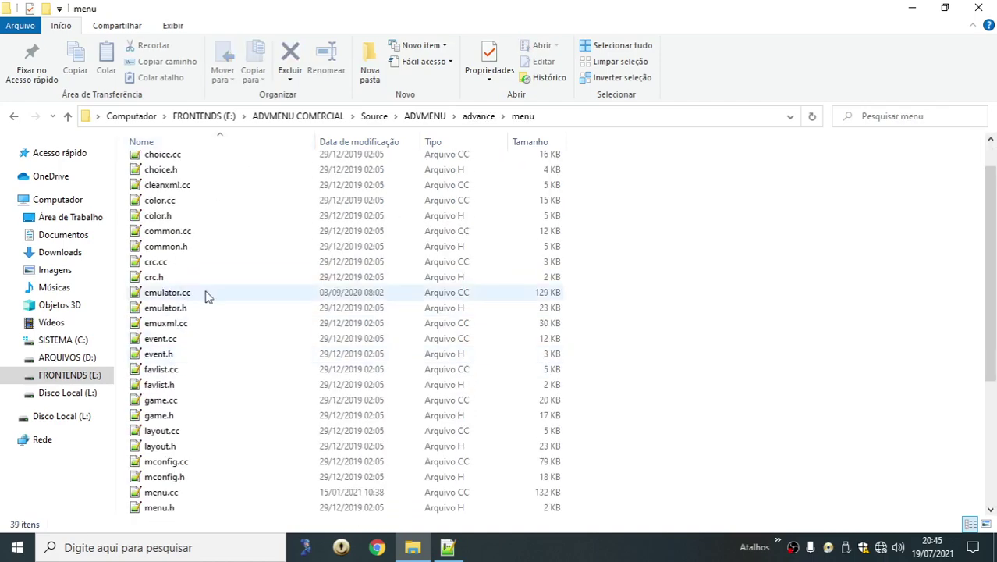
scroll(150, 449, down, 1)
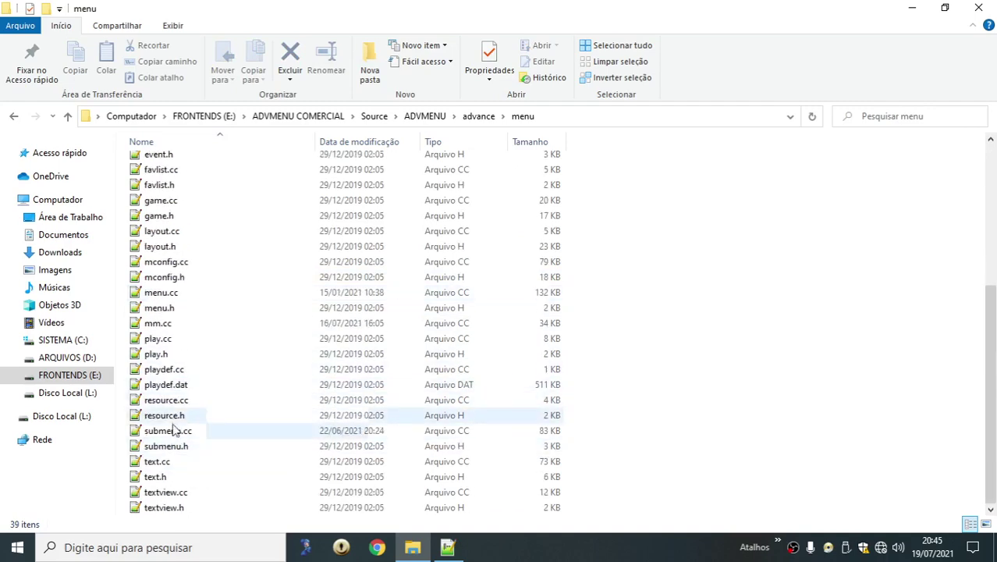
click(162, 433)
double_click(165, 439)
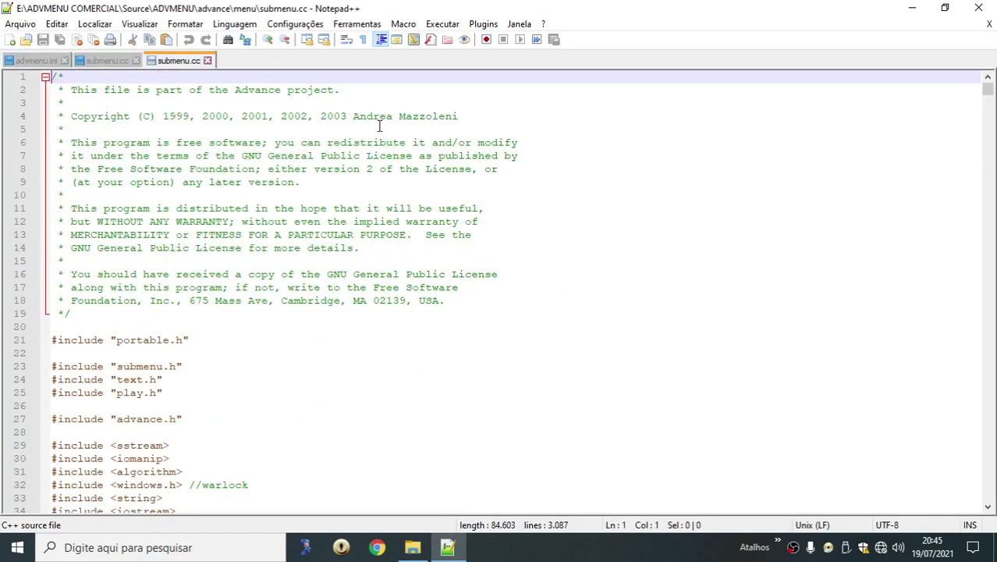
Examine the warlock comments and the commented-out KeyRegis declaration in the ADVMENU COMERCIAL submenu.cc.
scroll(256, 310, down, 4)
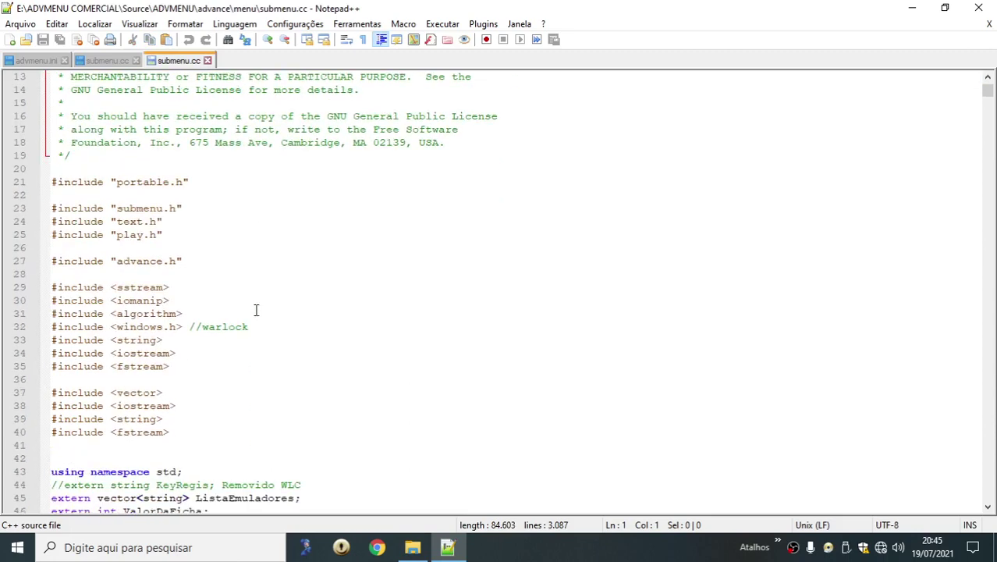
drag(189, 326, 290, 322)
scroll(345, 384, down, 6)
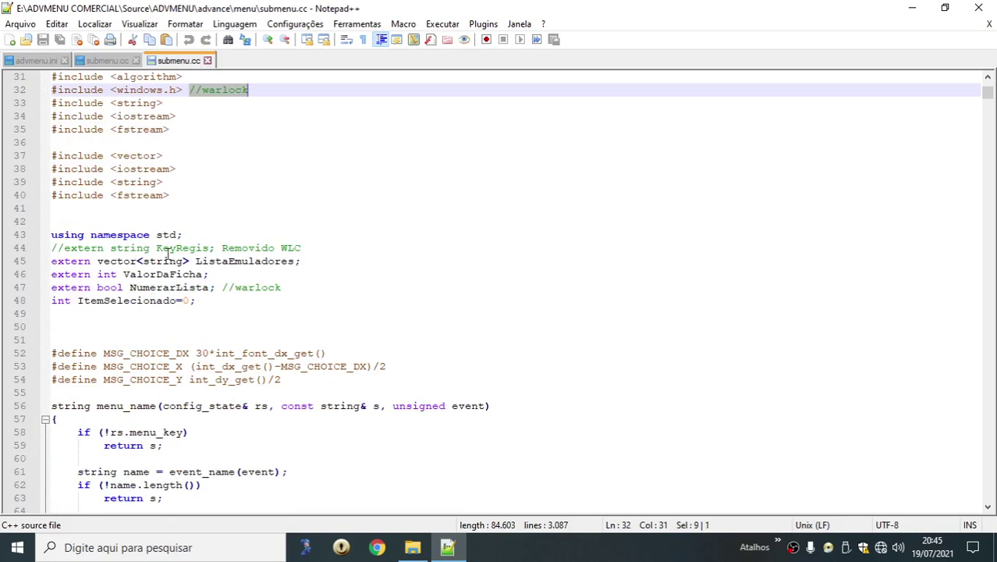
drag(323, 248, 20, 254)
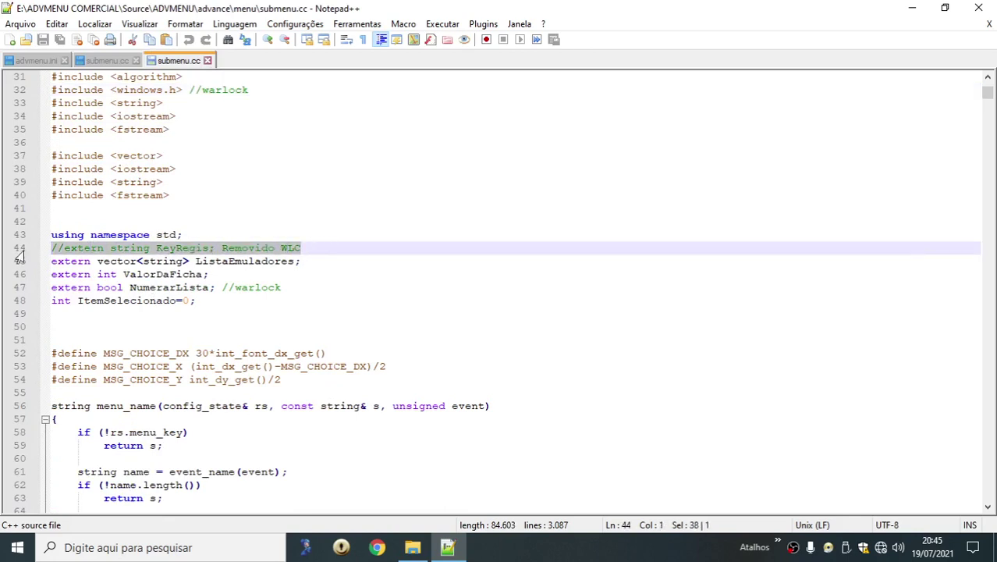
click(251, 274)
double_click(259, 288)
scroll(257, 326, down, 2)
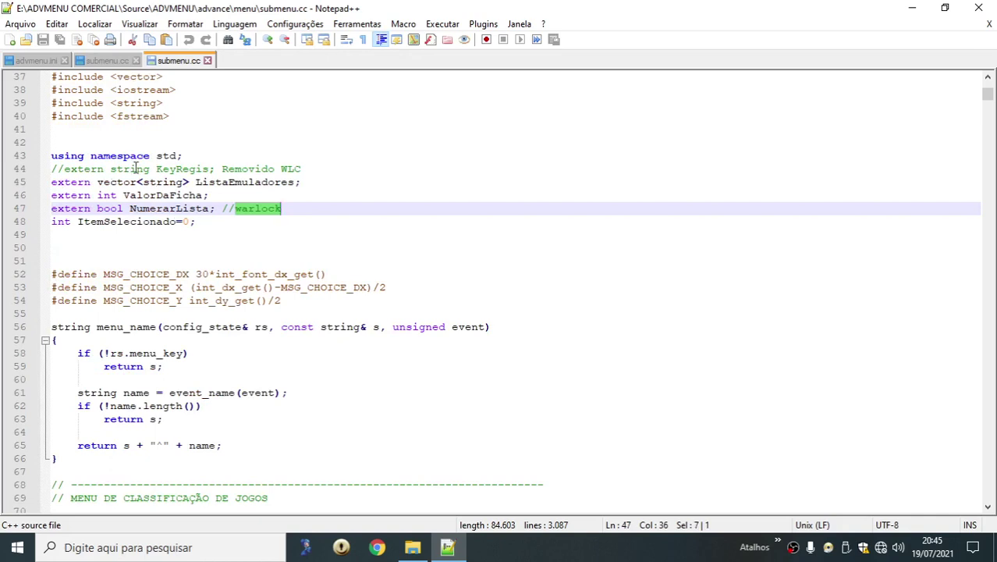
scroll(102, 227, up, 1)
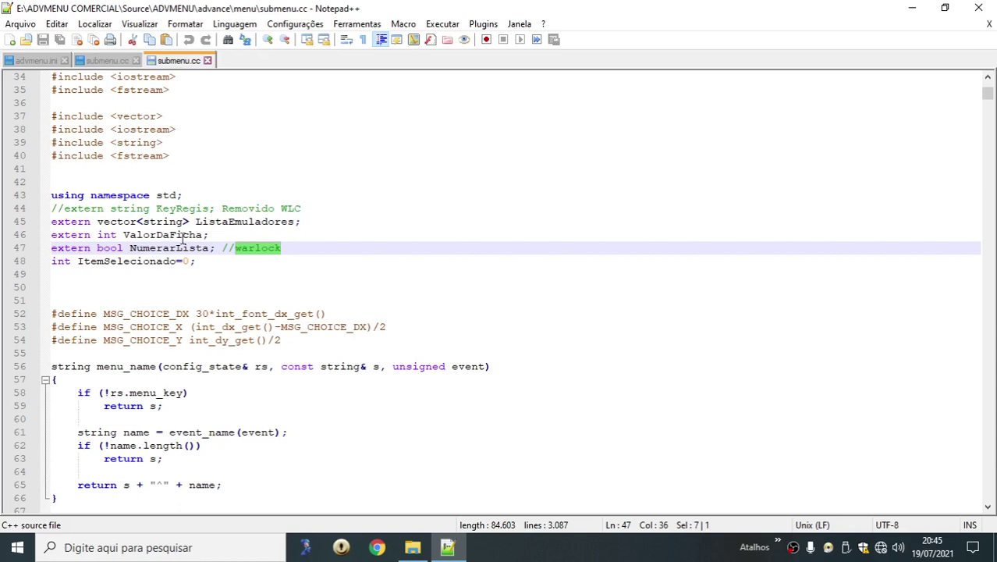
Inspect the extern declarations on lines 45 and 46, highlighting the extern keyword and the ValorDaFicha variable.
double_click(61, 222)
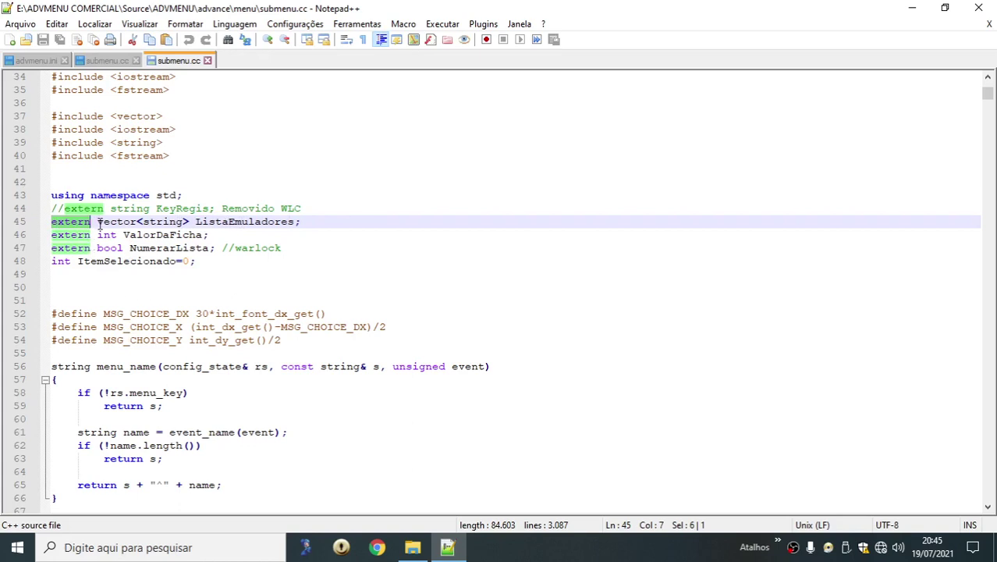
click(170, 234)
double_click(169, 234)
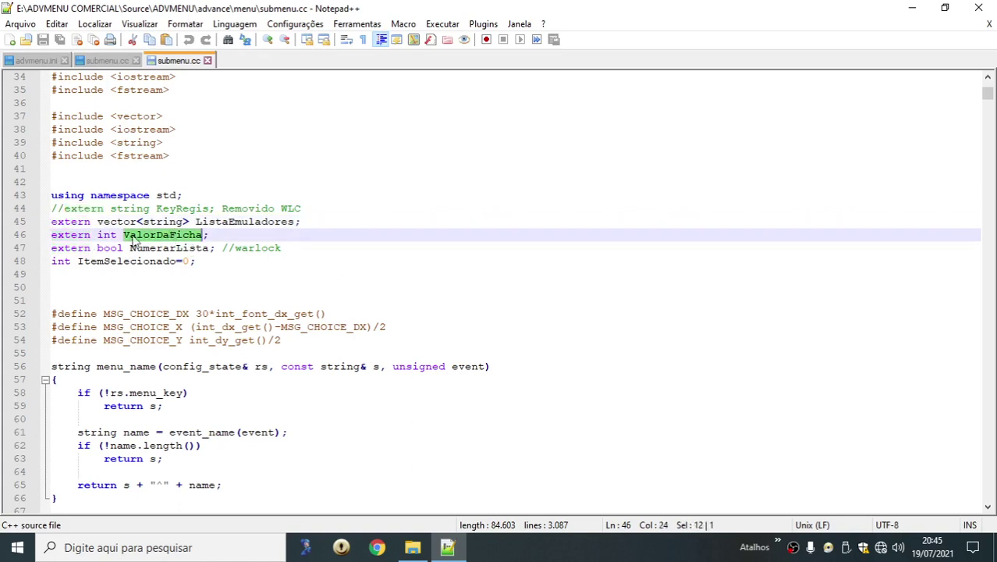
Check the extern NumerarLista declaration and the run_sort sorting choices in the ADVMENU COMERCIAL submenu.cc, highlighting extern and the run_sort name.
double_click(76, 248)
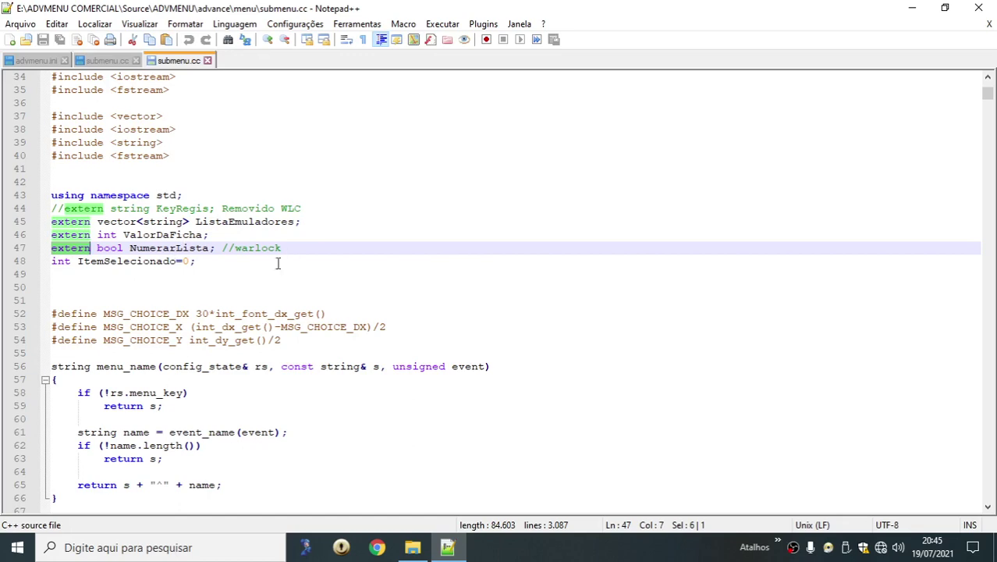
scroll(166, 302, down, 10)
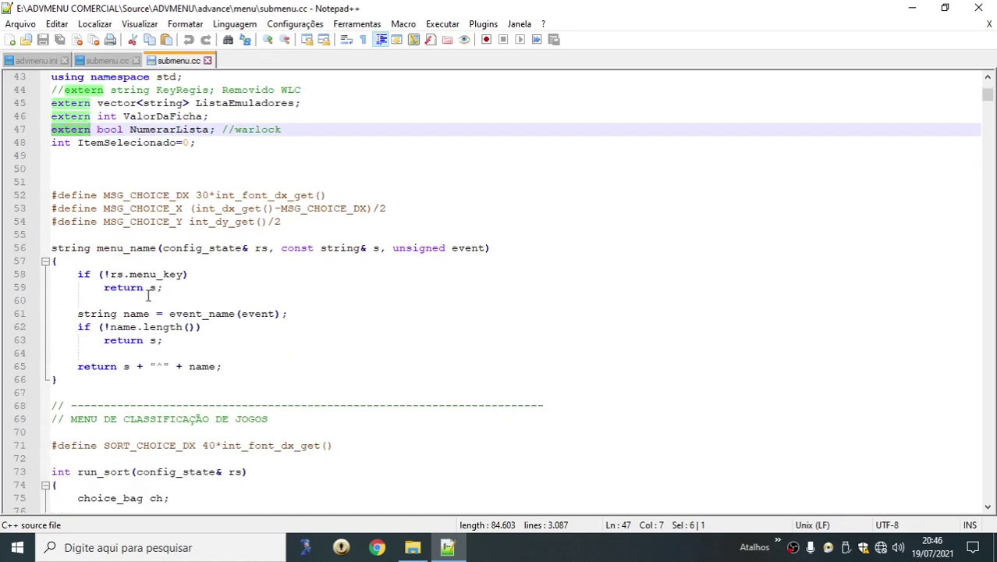
scroll(99, 313, down, 7)
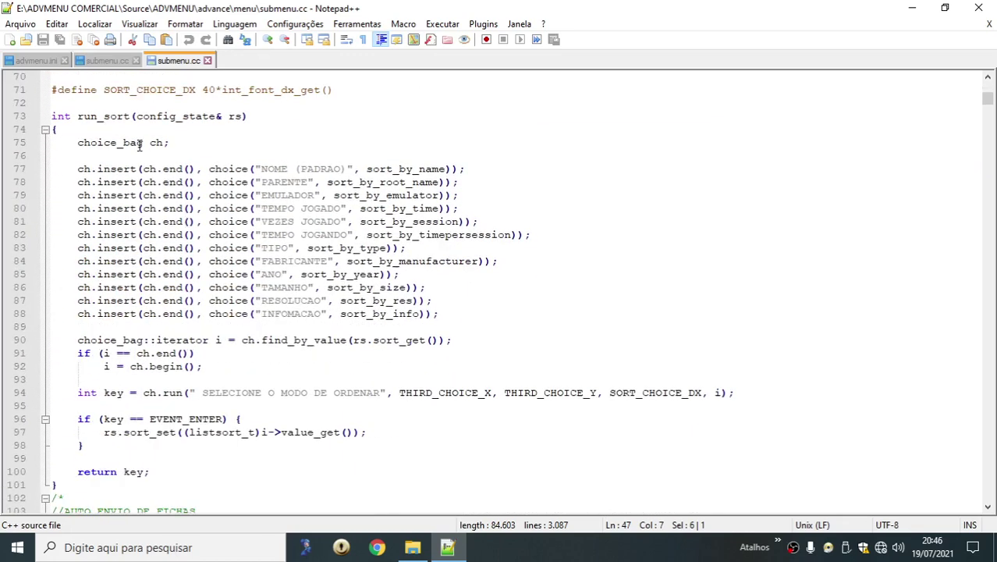
scroll(285, 130, up, 4)
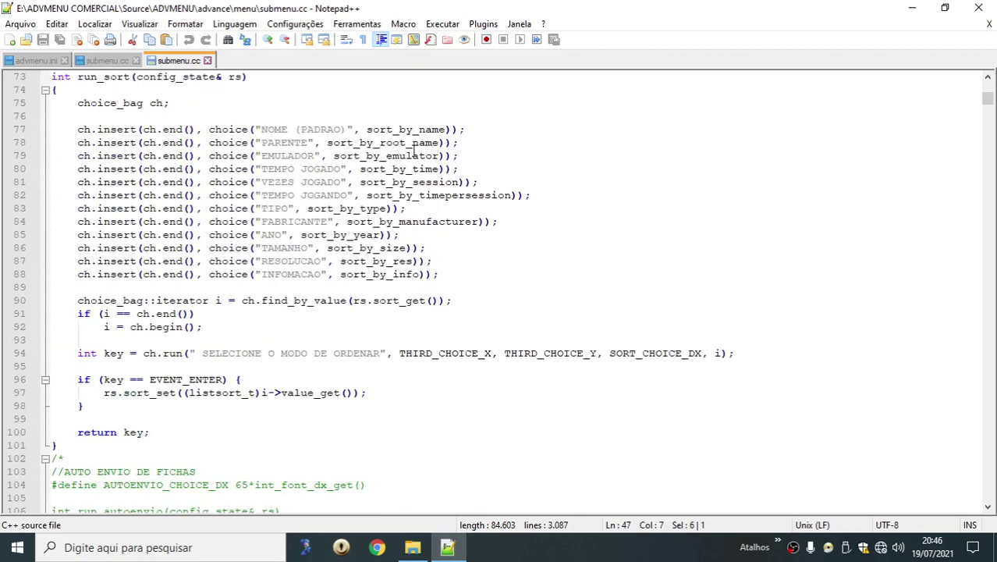
scroll(309, 246, up, 2)
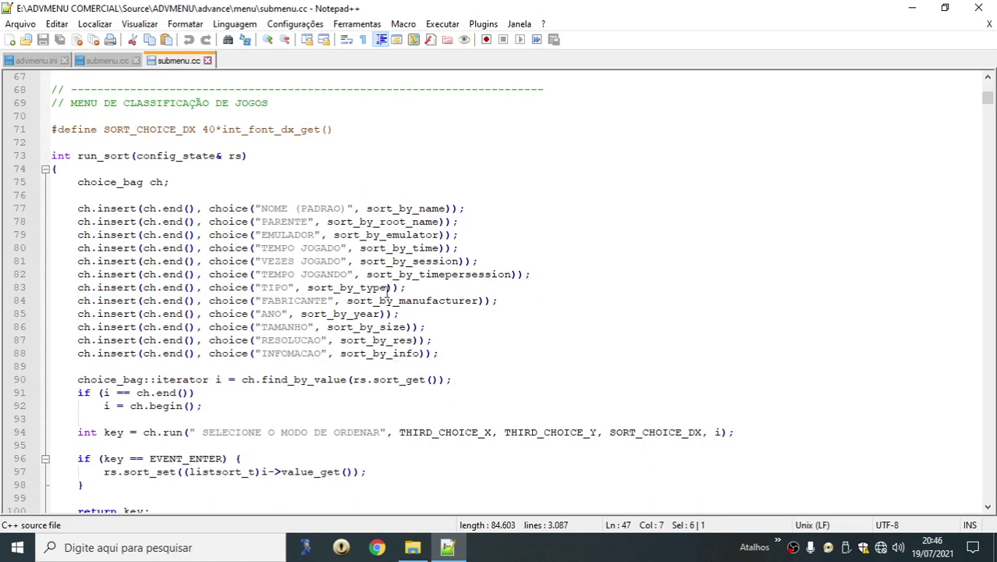
double_click(91, 159)
Examine the commented-out AUTO ENVIO DE FICHAS block with its run_autoenvio function and variable declarations.
scroll(224, 180, down, 8)
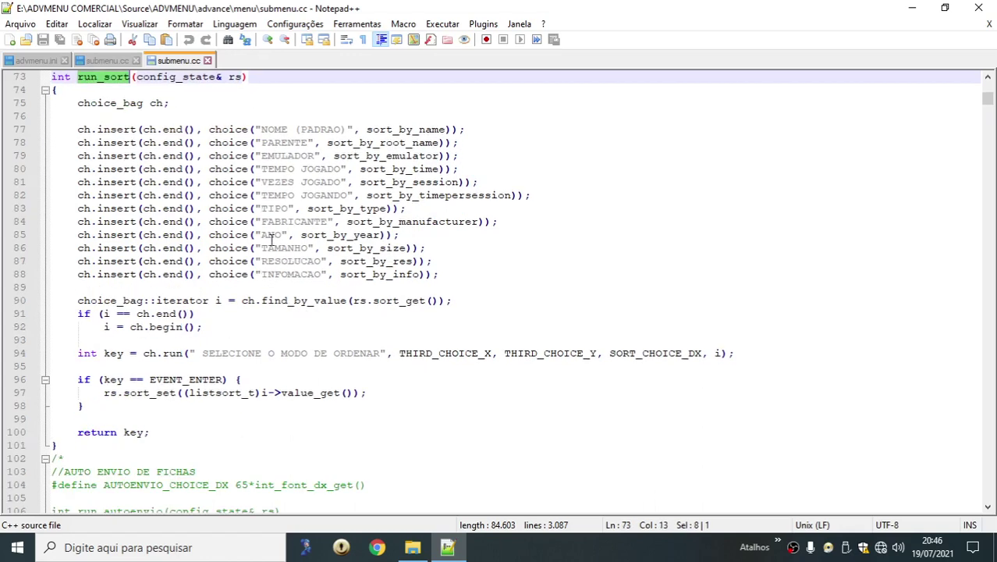
scroll(226, 326, down, 2)
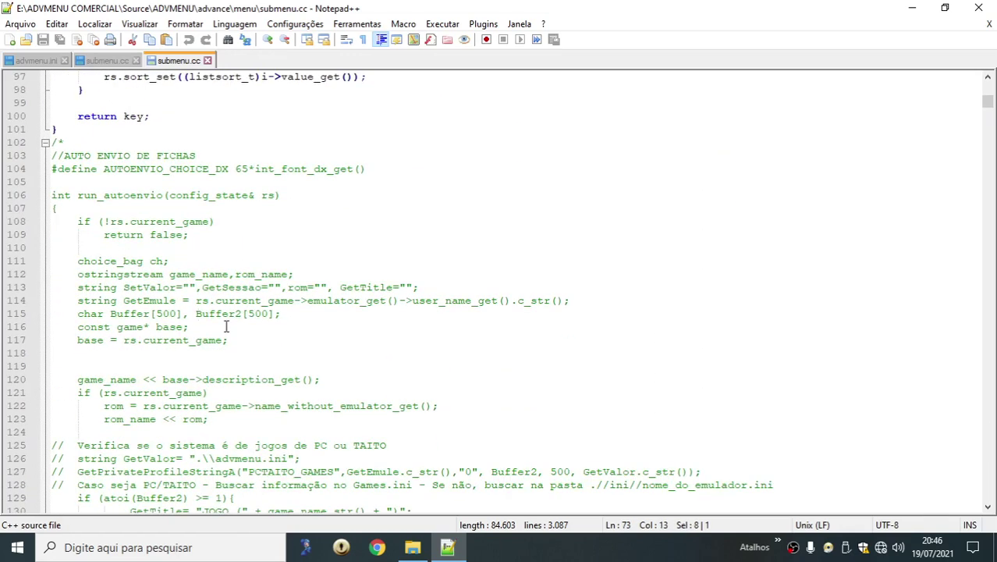
scroll(234, 211, down, 2)
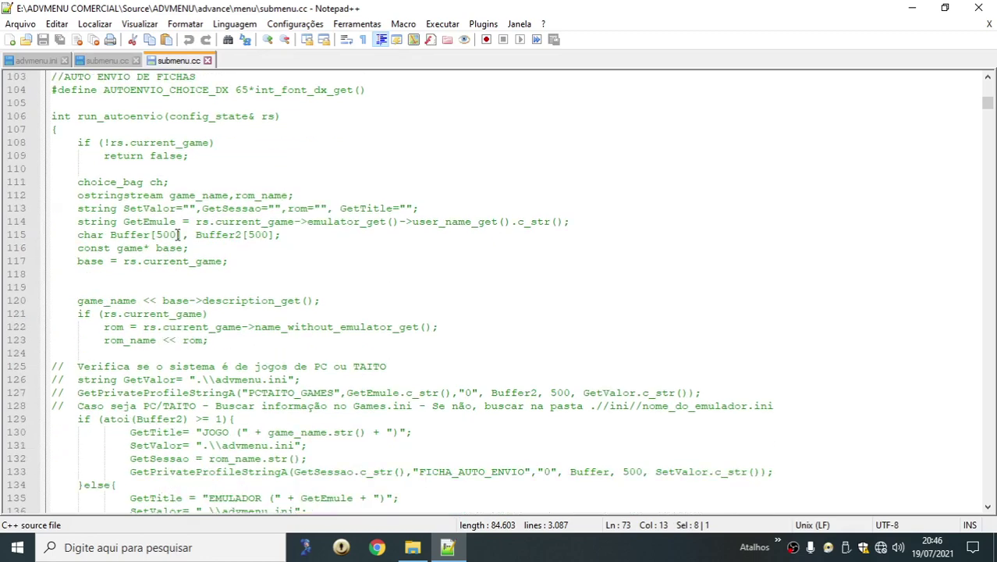
scroll(114, 208, up, 1)
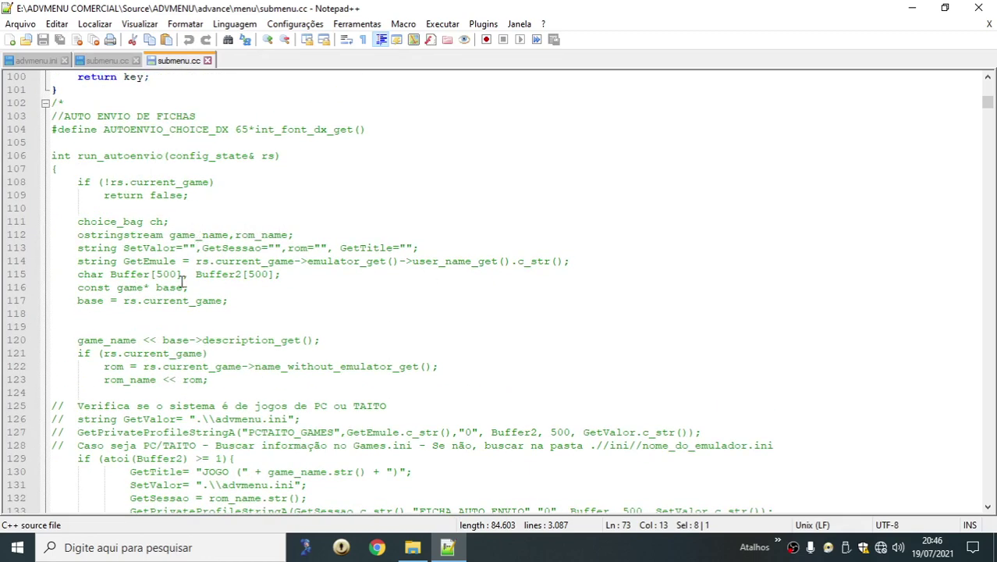
scroll(182, 281, down, 3)
scroll(371, 312, down, 3)
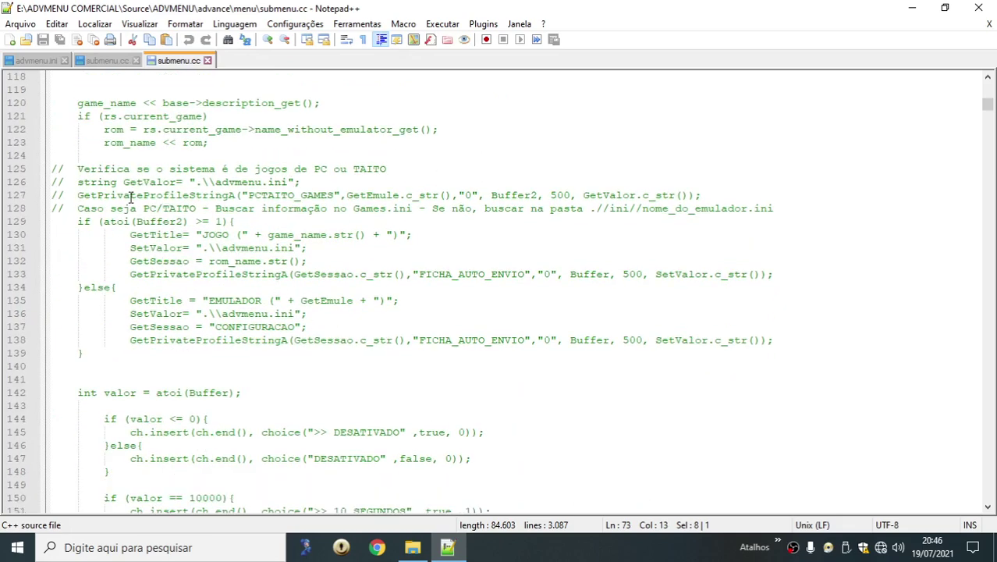
Inspect the GetPrivateProfileStringA call on line 127, highlighting the function name, PCTAITO_GAMES, GetEmule, 500 and GetValor in turn.
click(130, 196)
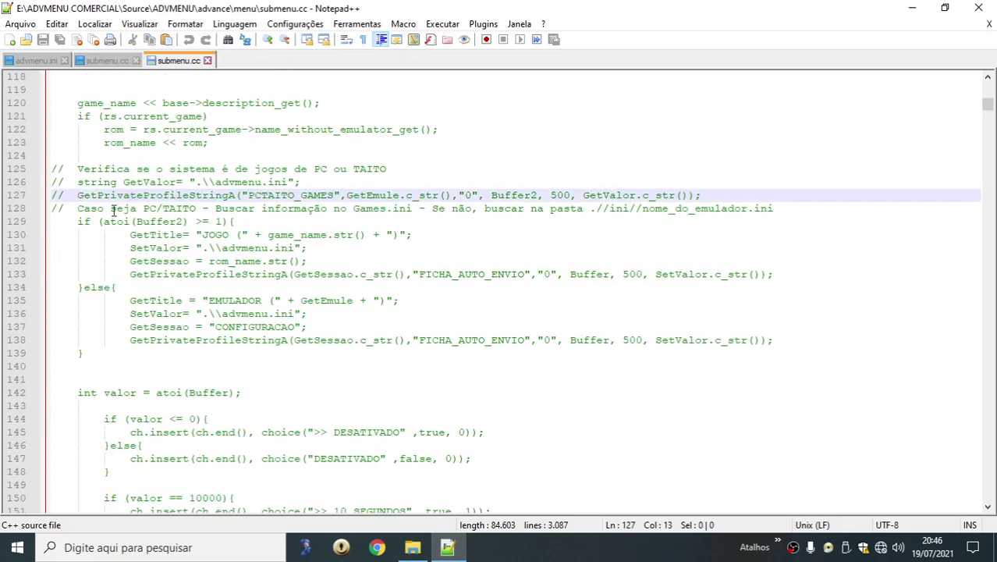
double_click(88, 194)
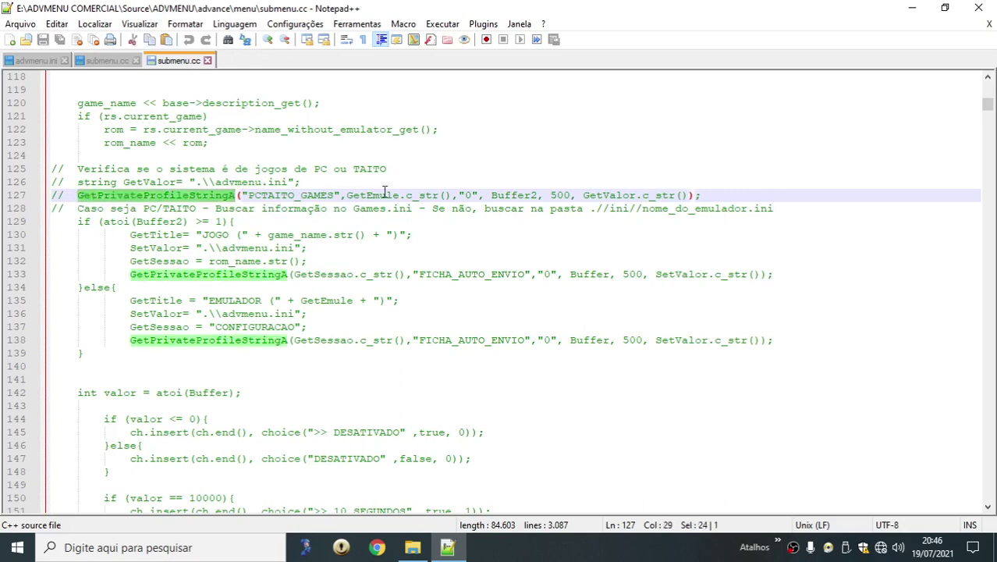
double_click(297, 201)
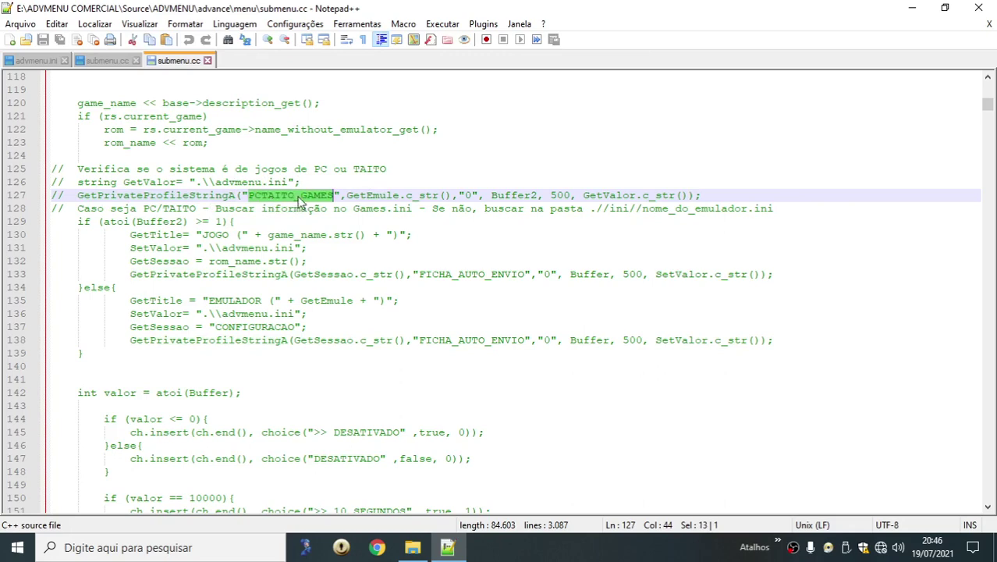
double_click(398, 196)
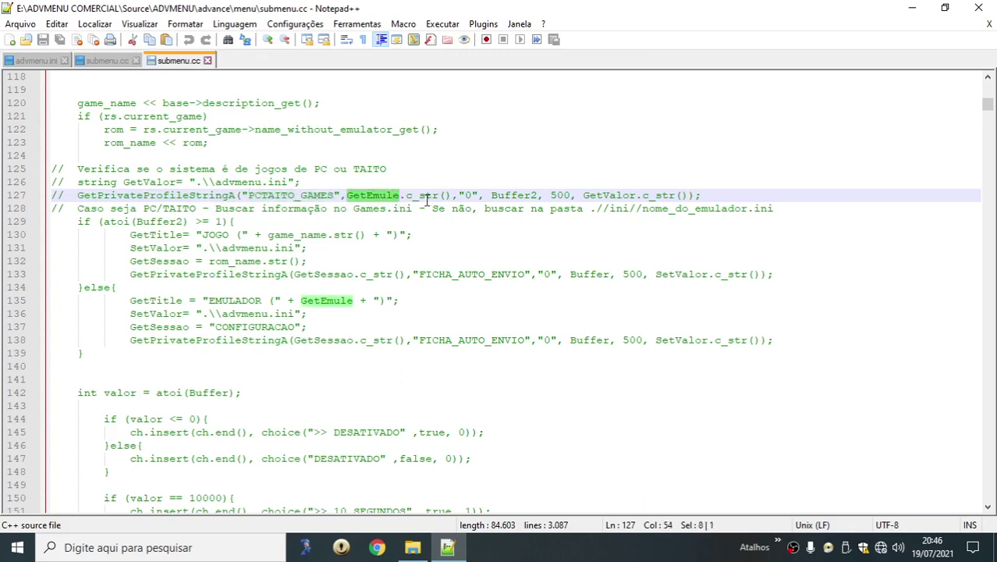
double_click(560, 196)
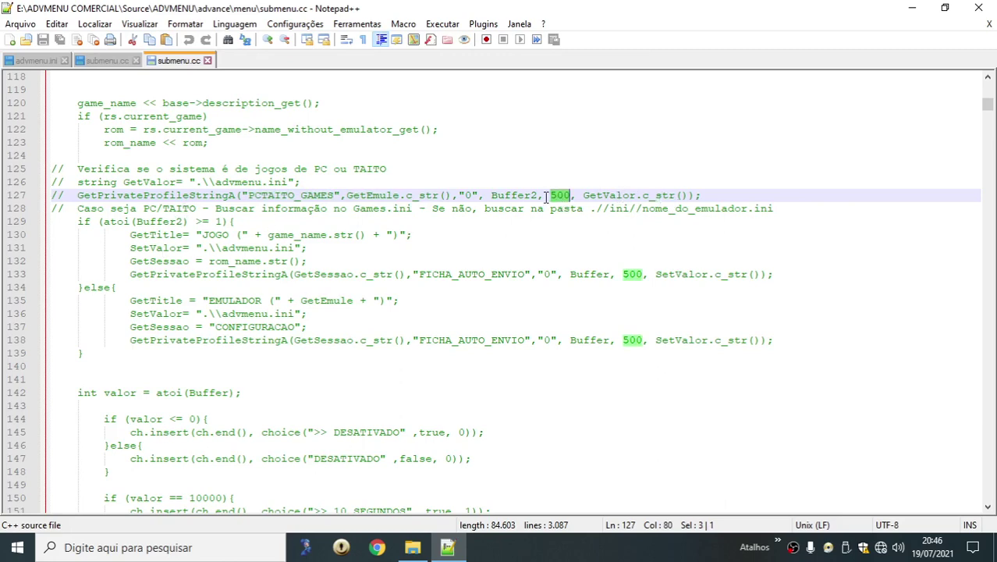
double_click(608, 195)
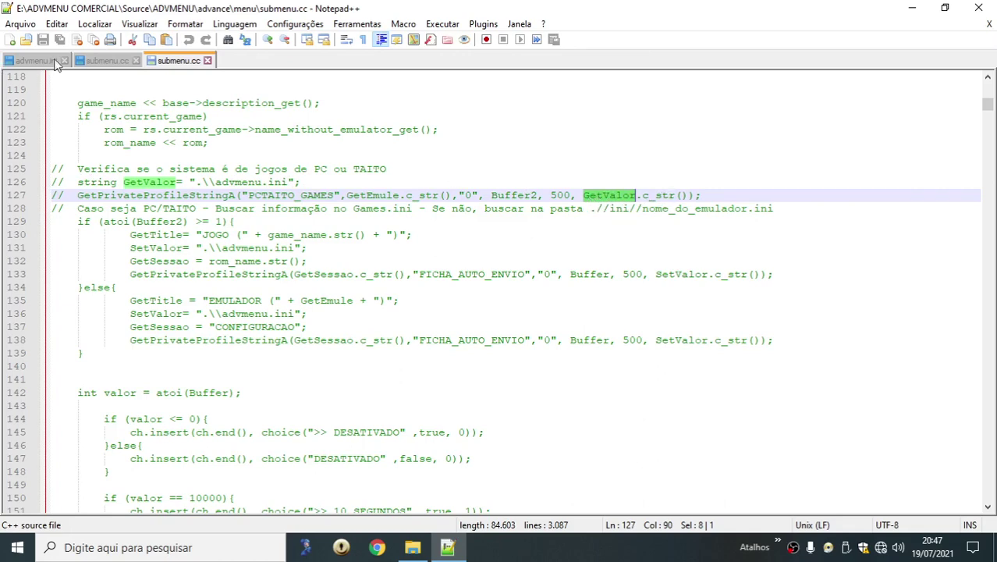
Switch to the ADVMENU CASEIRO submenu.cc and examine the REMOVER_EMULADOR code that reads and writes advmenu.ini.
click(125, 62)
scroll(179, 328, down, 20)
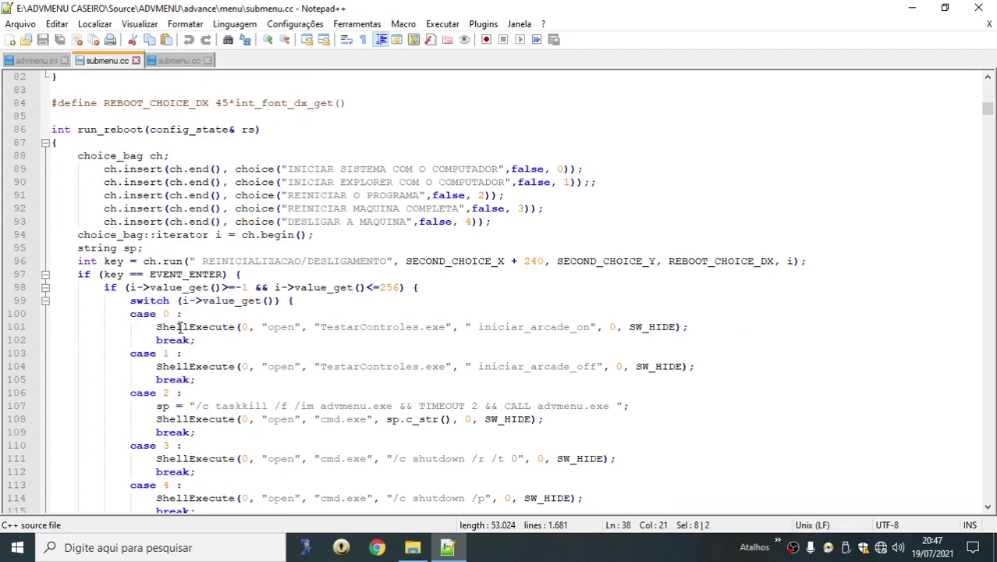
scroll(179, 327, down, 16)
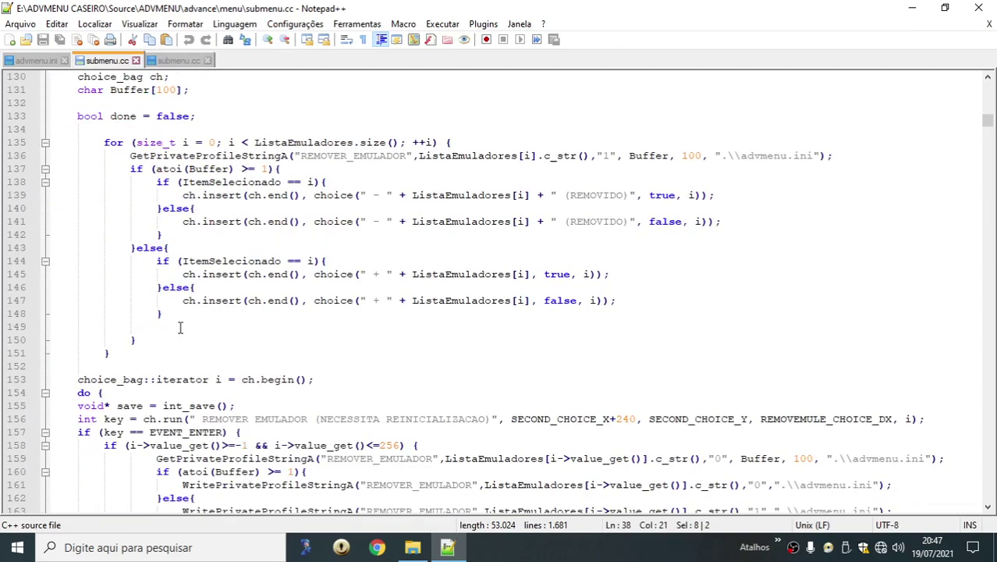
scroll(180, 328, down, 8)
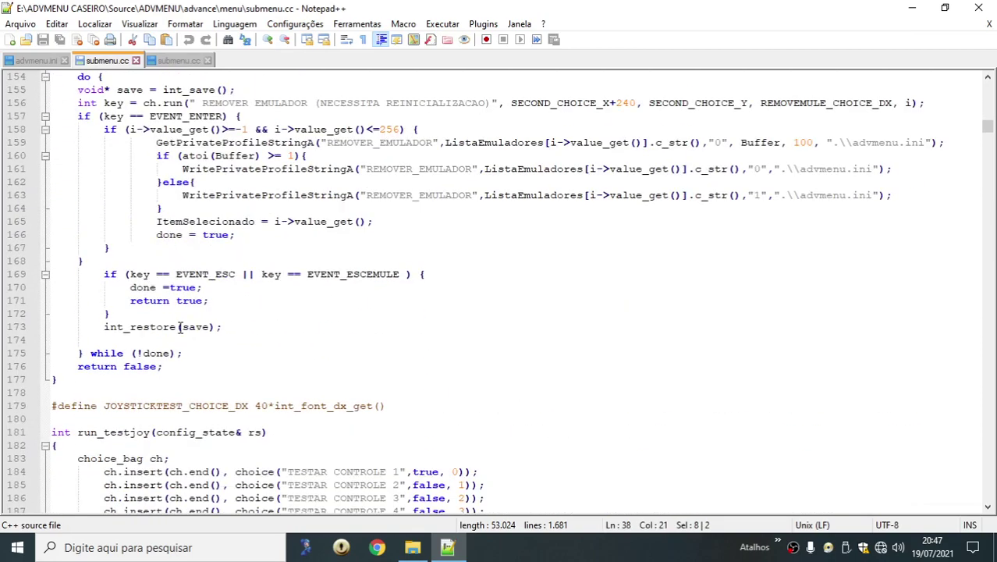
scroll(179, 327, up, 1)
scroll(179, 312, down, 2)
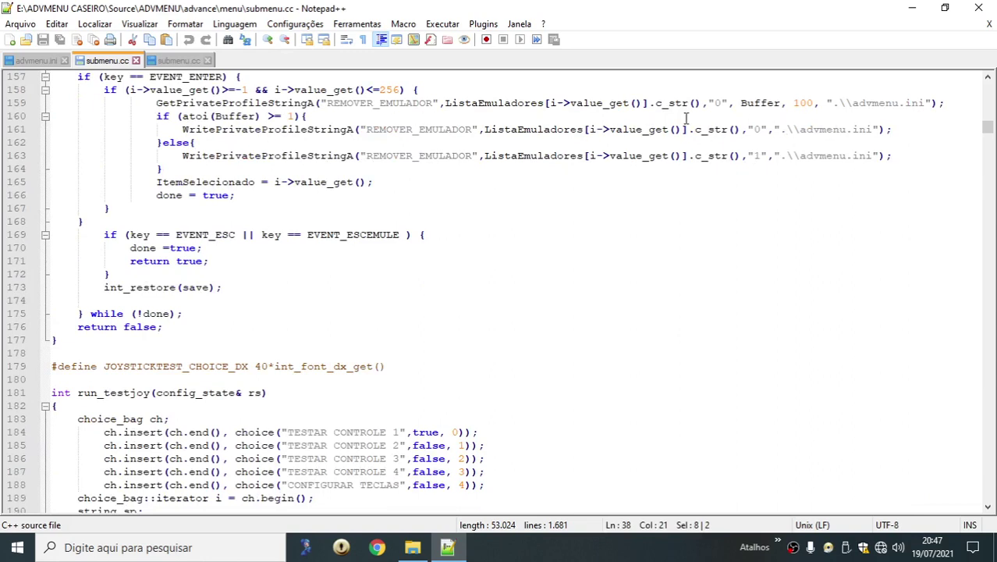
scroll(685, 119, up, 1)
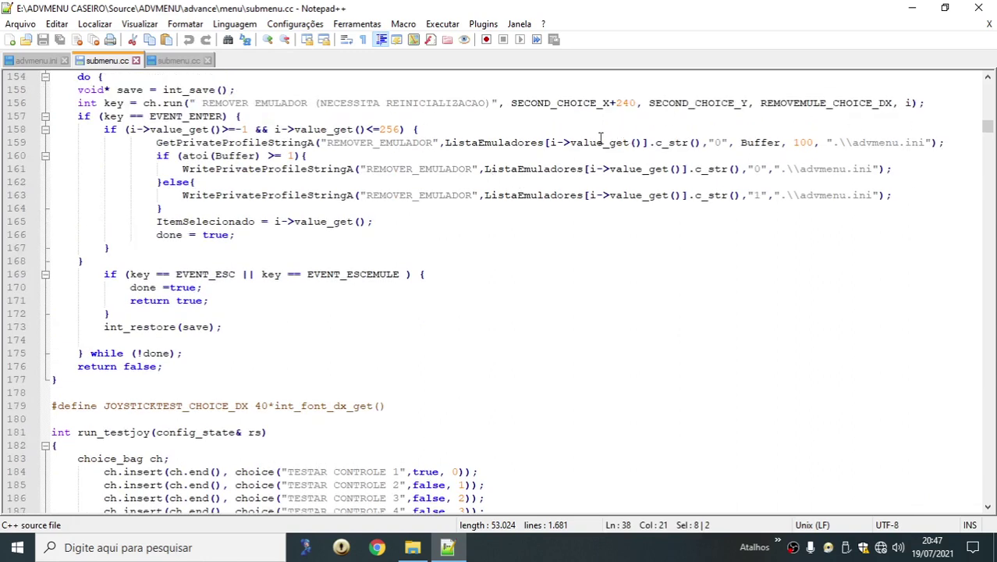
Review the run_testjoy function, covering its controller test choices and the ShellExecuteA calls to TestarControles.exe.
scroll(477, 165, down, 4)
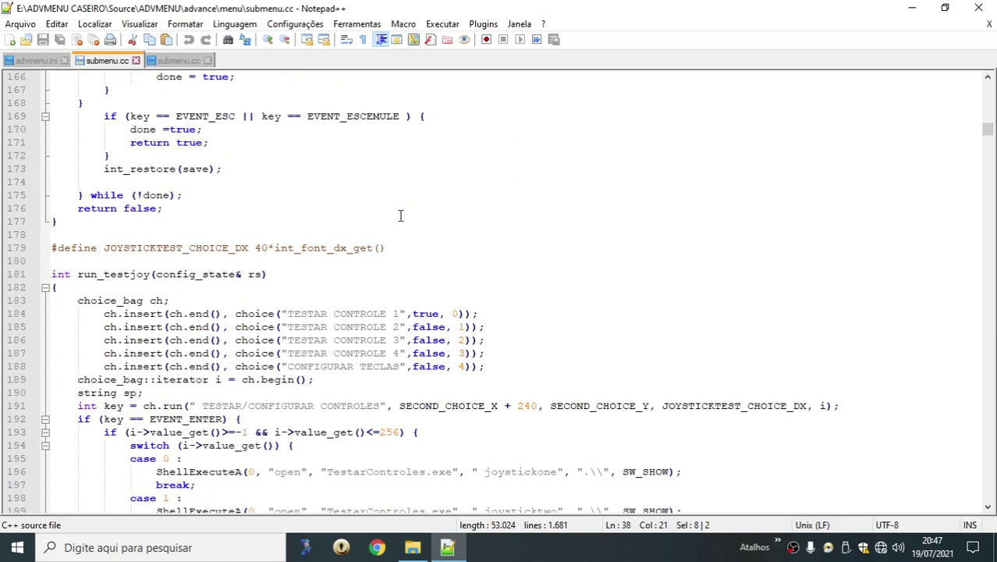
scroll(394, 265, down, 2)
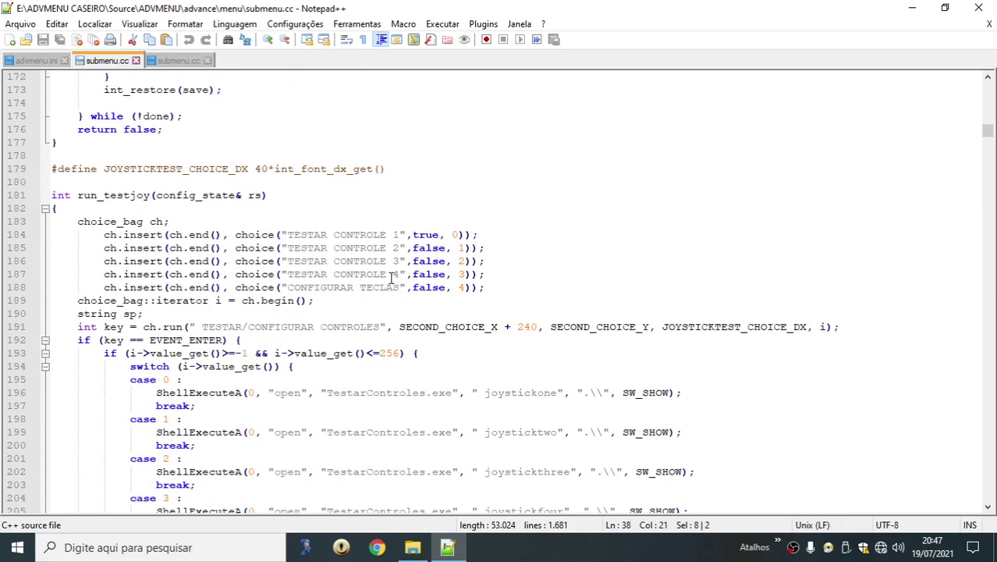
scroll(300, 187, down, 2)
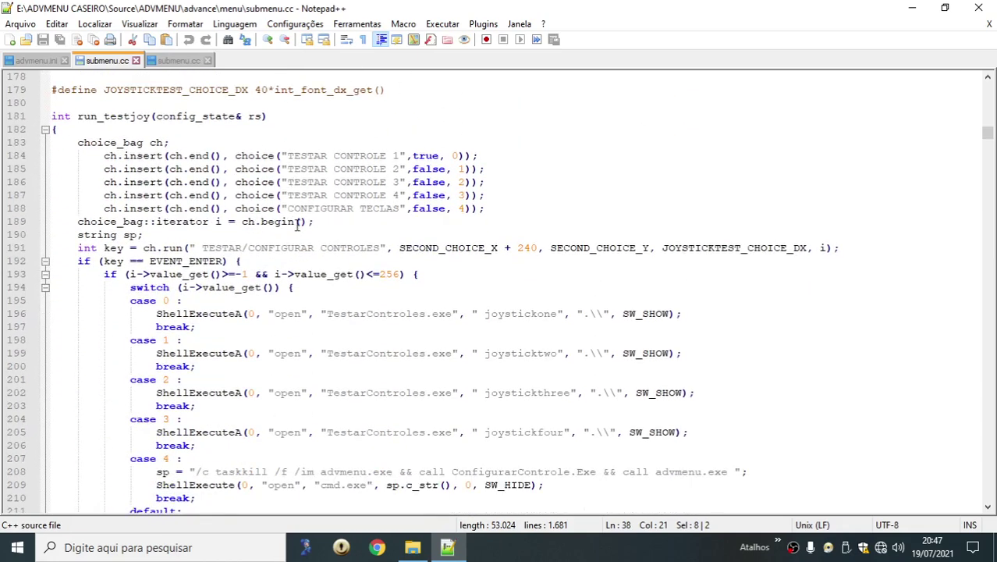
scroll(286, 234, down, 2)
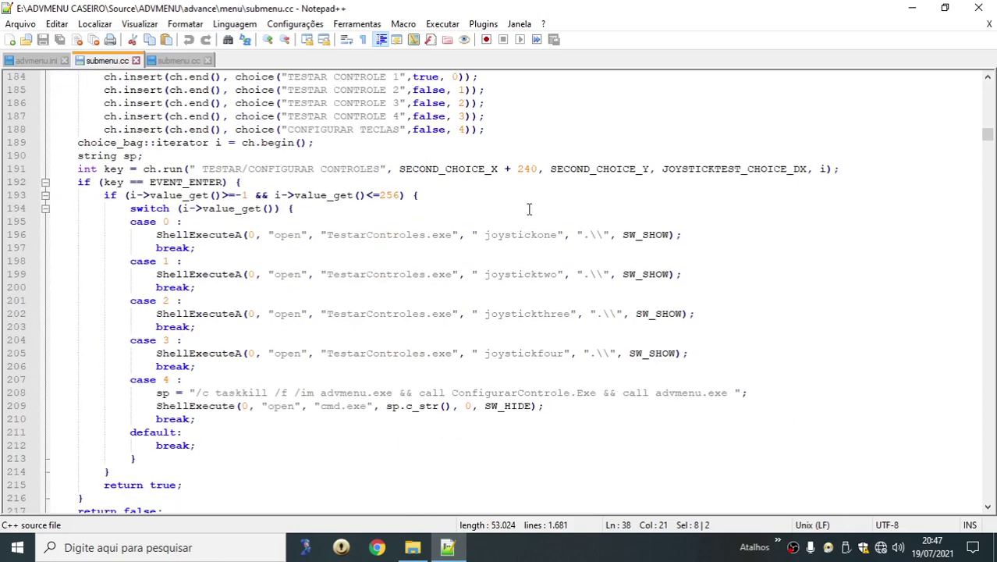
Review the run_selectheme function, from reading TEMA_SELECIONADO to writing the chosen theme to advmenu.ini.
scroll(284, 313, down, 7)
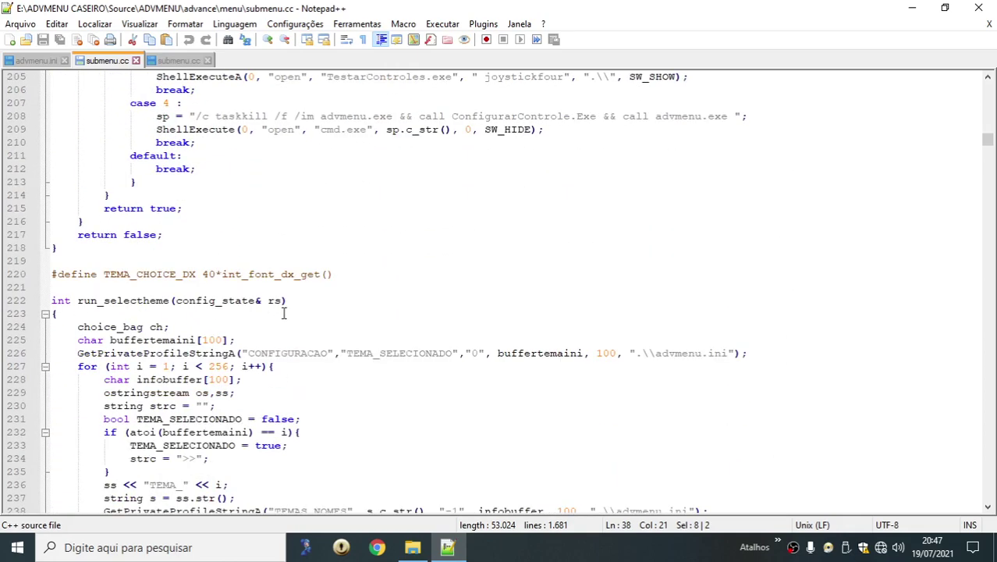
scroll(284, 313, down, 2)
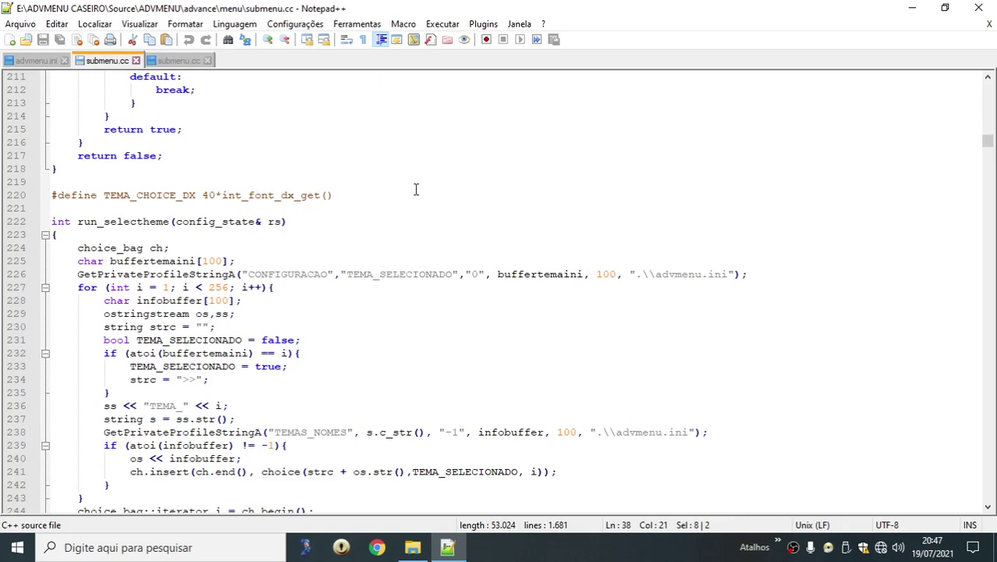
scroll(415, 188, down, 7)
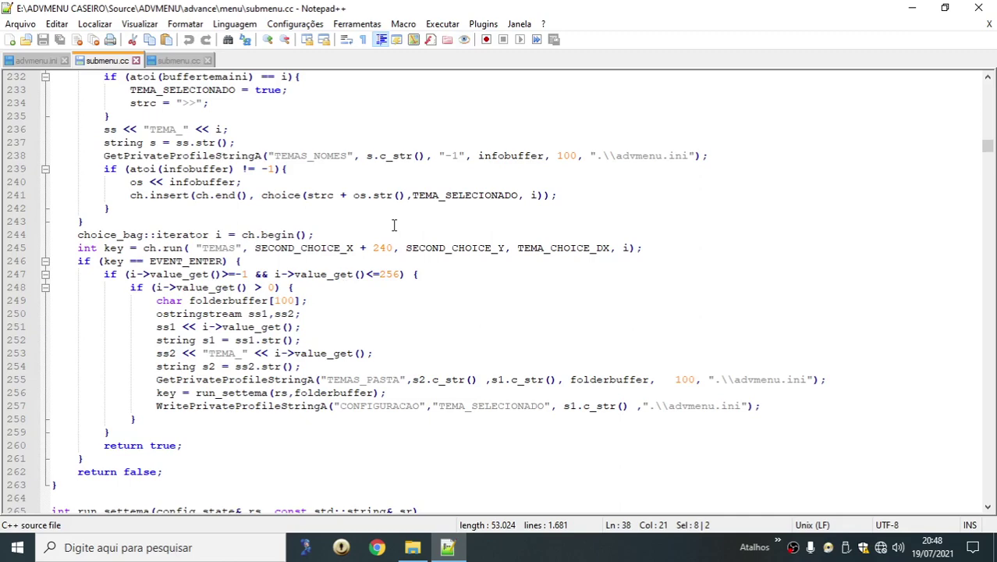
Examine the run_settema function on line 265, highlighting its int return type and its name.
scroll(393, 225, down, 12)
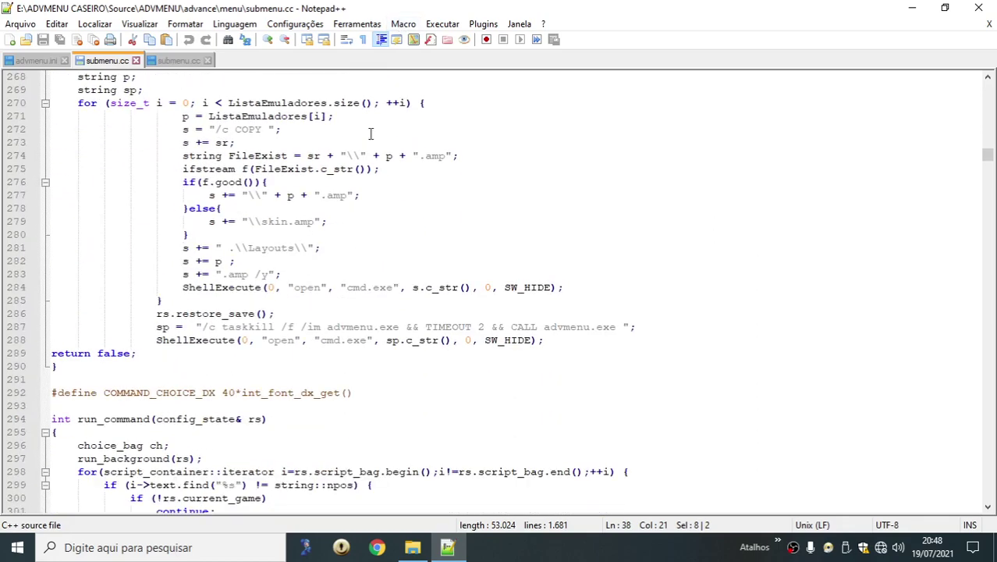
scroll(371, 134, up, 4)
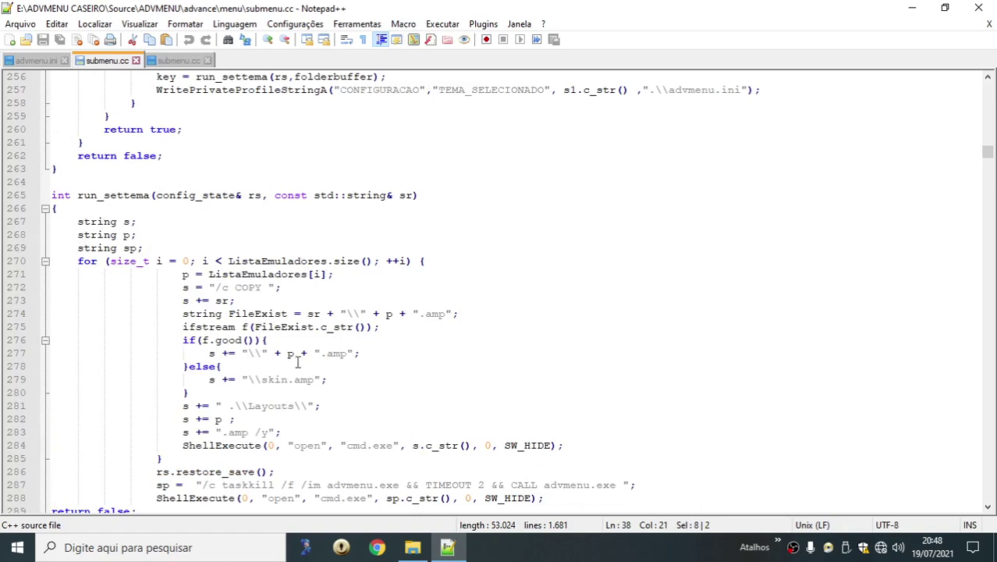
scroll(242, 247, down, 1)
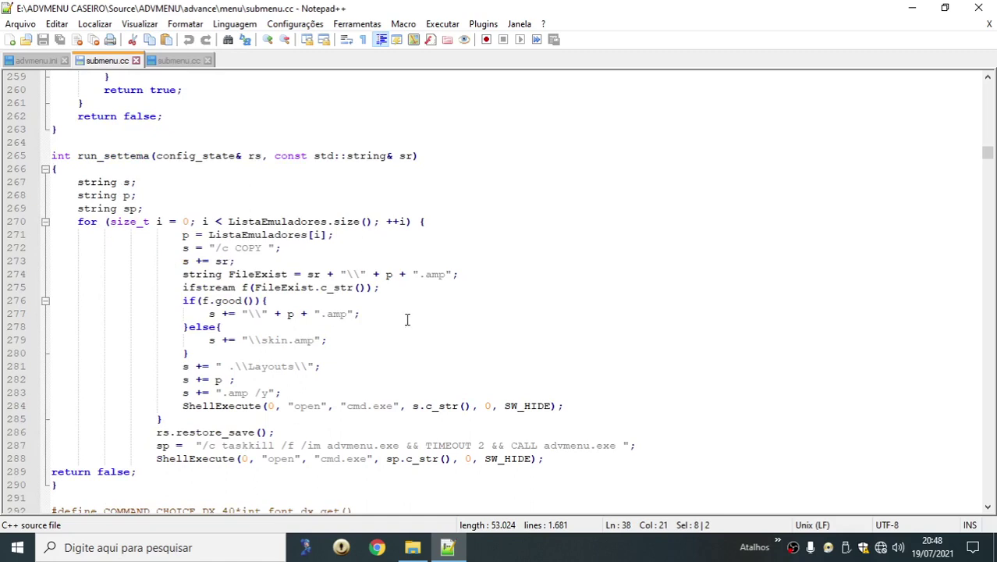
double_click(63, 156)
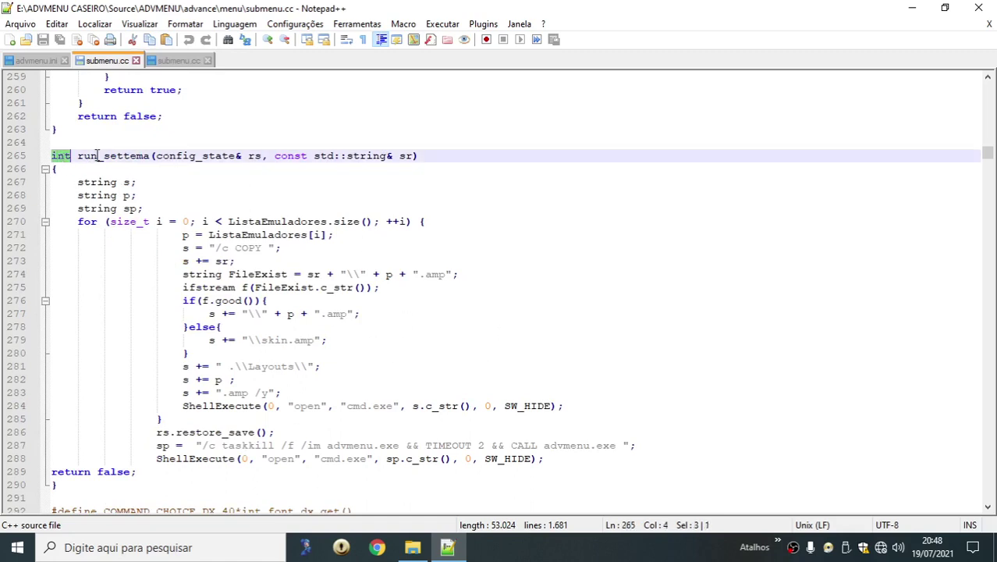
click(141, 156)
double_click(142, 156)
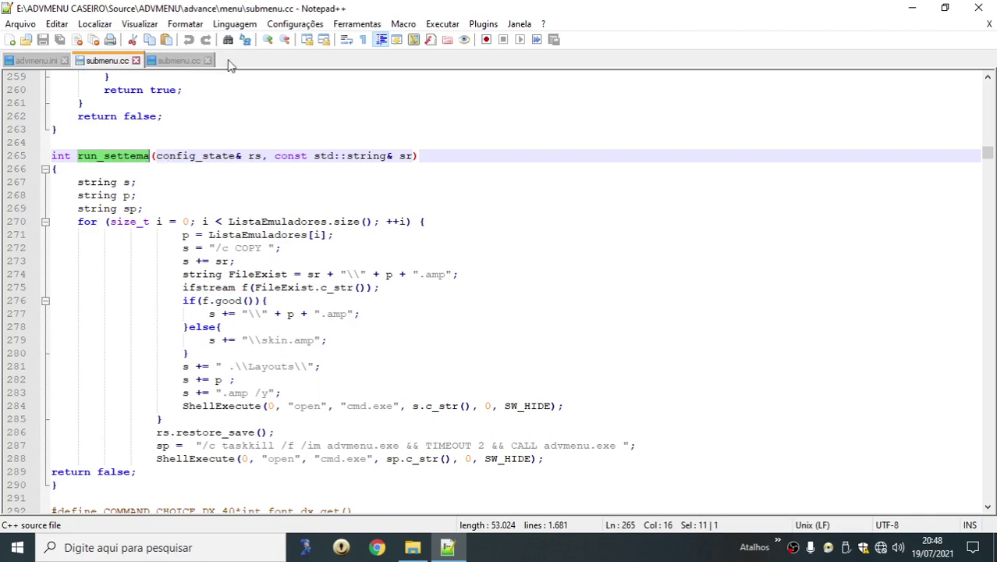
Point out the string declarations s, p and sp at the start of run_settema.
double_click(94, 181)
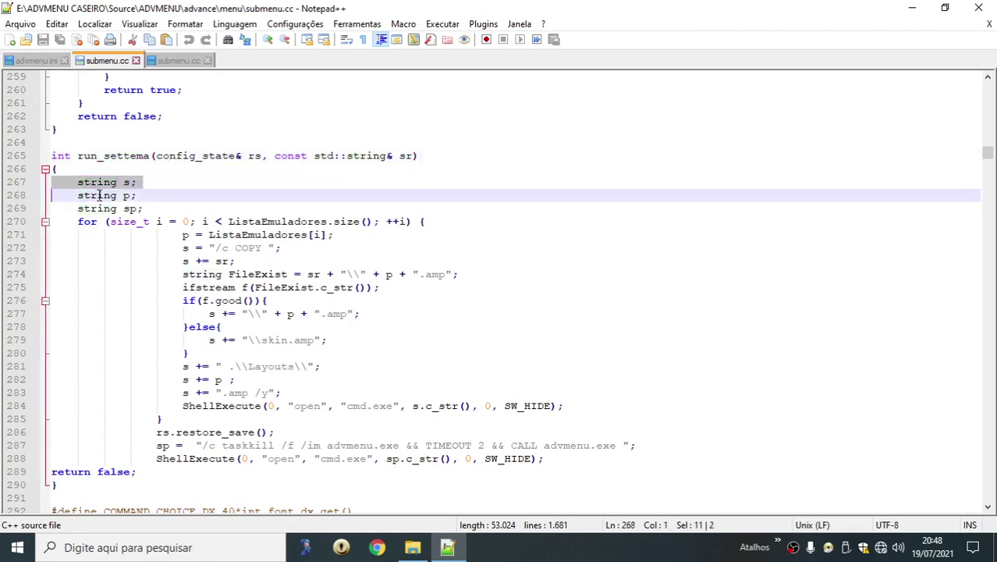
double_click(100, 196)
double_click(101, 209)
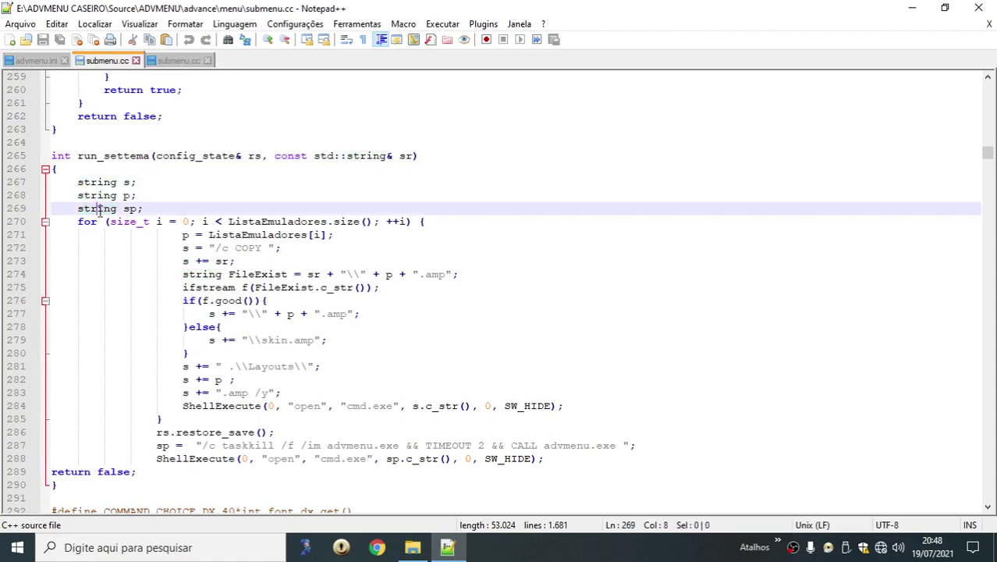
Examine the for loop on line 270 of run_settema, highlighting its for keyword, size_t type, start value and ListaEmuladores.
click(204, 274)
click(104, 222)
scroll(144, 235, down, 3)
scroll(102, 185, up, 1)
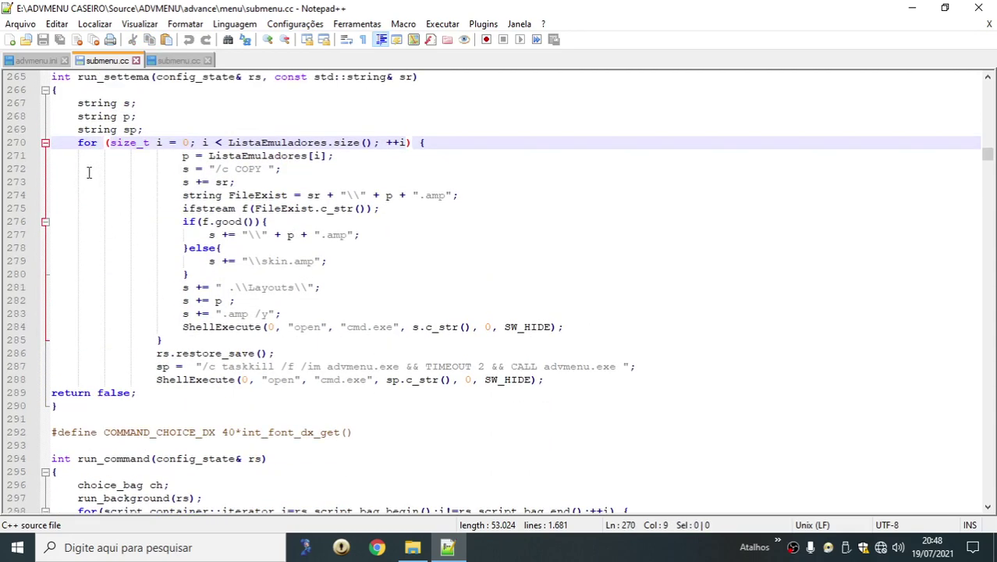
double_click(91, 144)
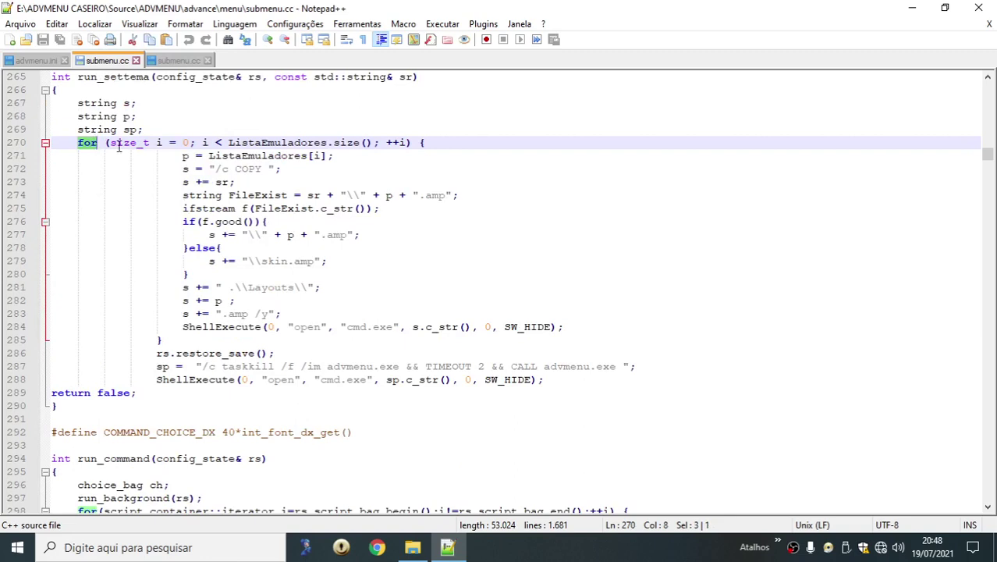
double_click(129, 144)
double_click(185, 142)
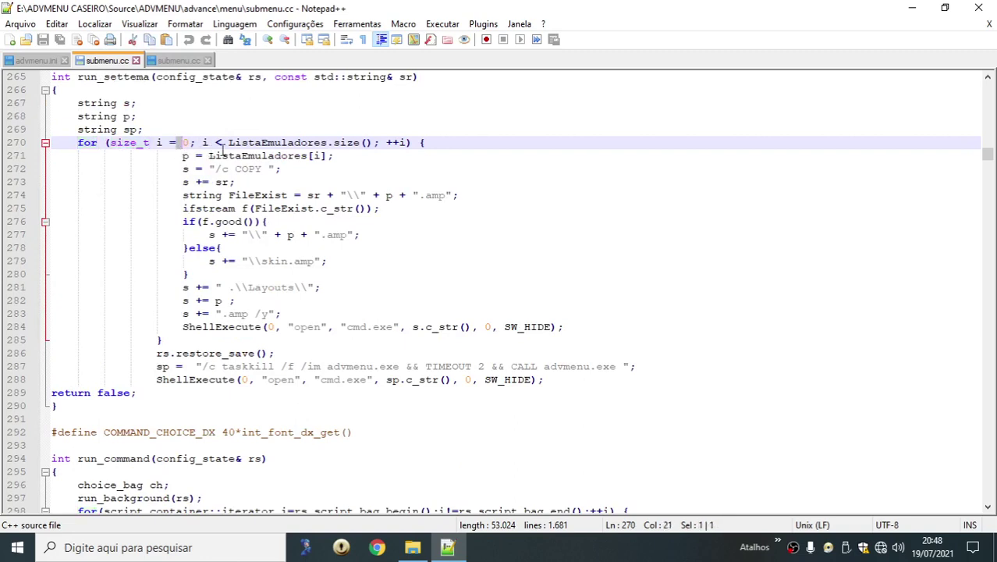
double_click(232, 143)
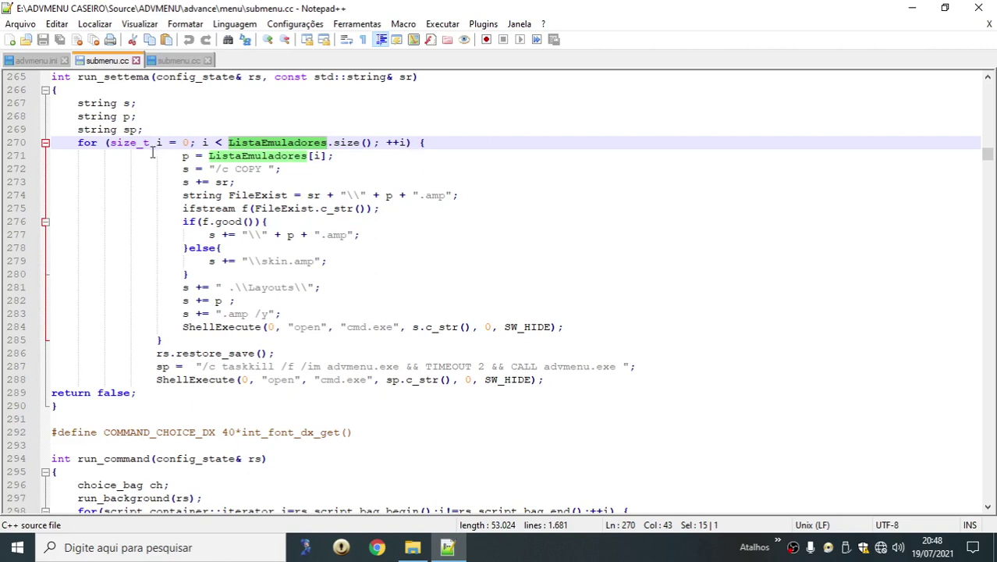
Examine how line 271 assigns ListaEmuladores[i] to p, relating it to the loop's start value and size() limit.
click(186, 158)
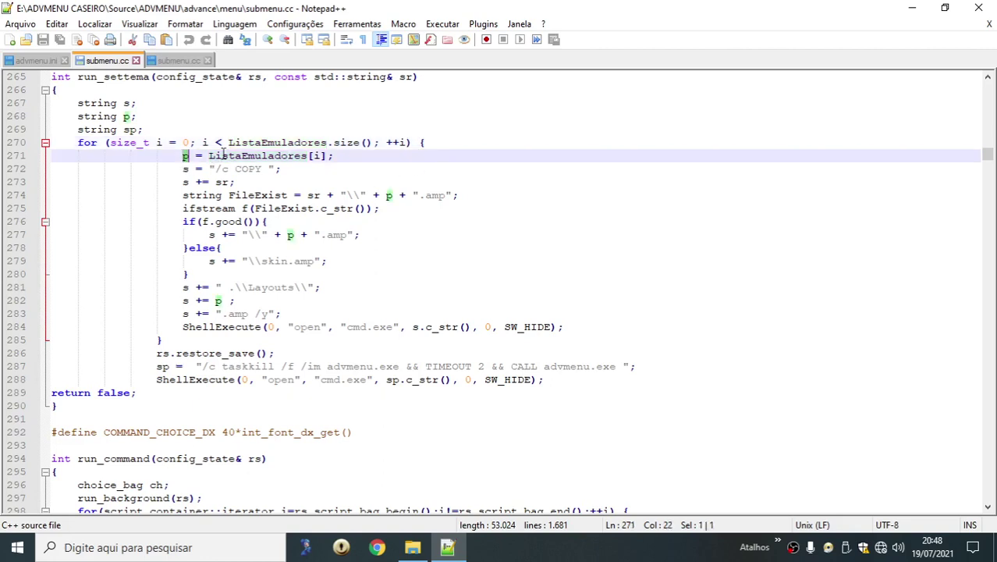
double_click(238, 155)
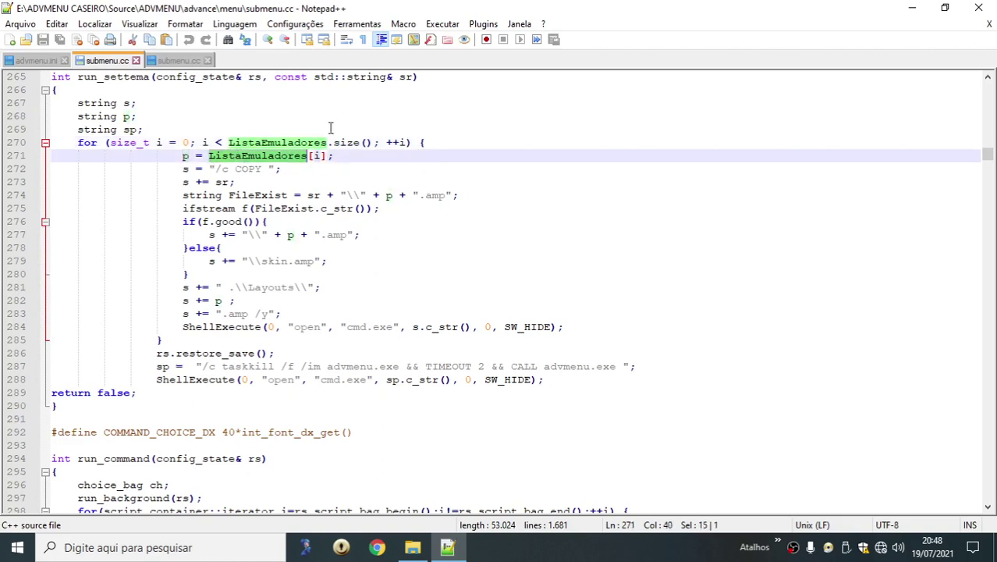
double_click(187, 143)
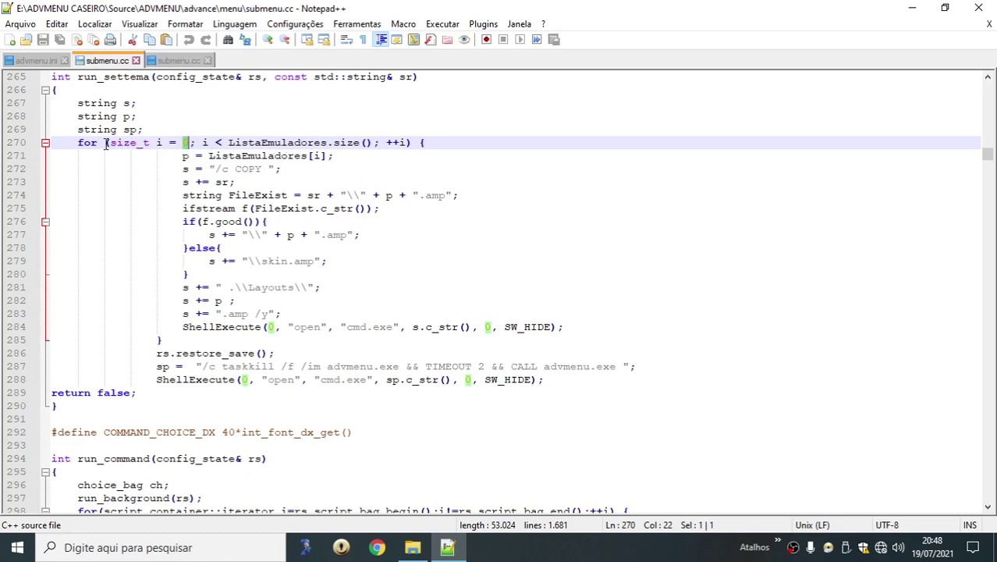
click(333, 143)
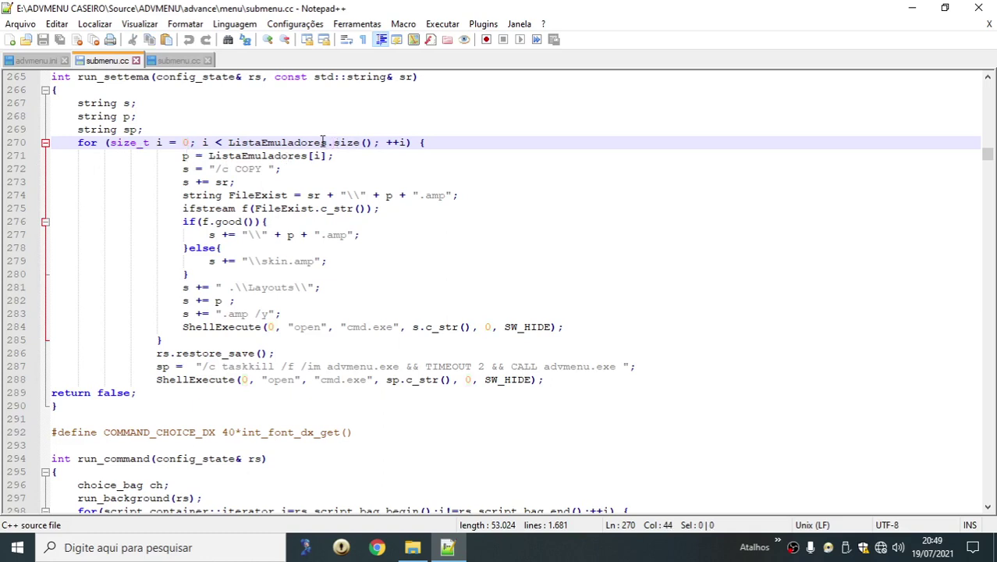
double_click(365, 142)
click(253, 155)
double_click(253, 155)
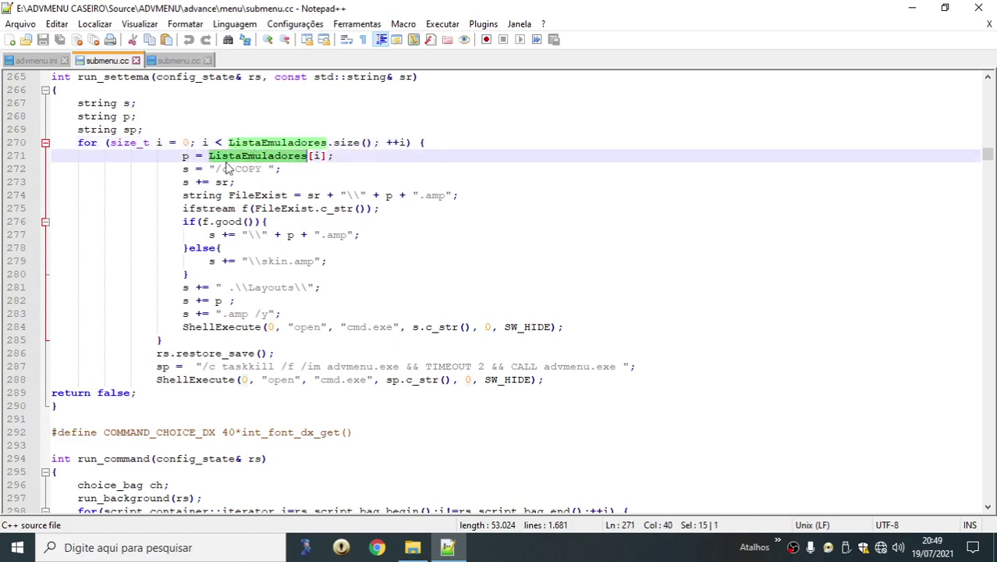
drag(183, 155, 337, 155)
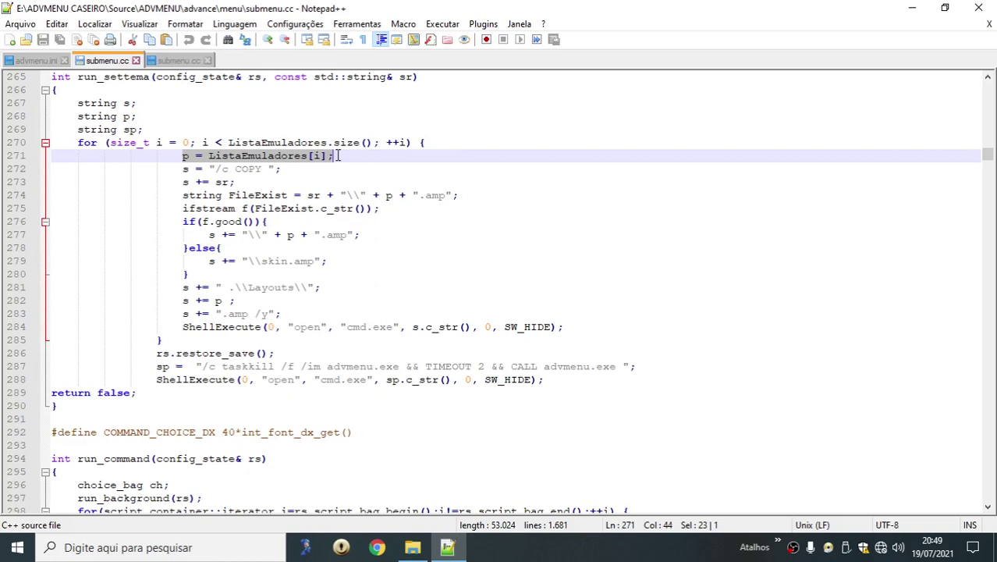
Point out p in the FileExist path on line 274 and the \\skin.amp fallback in the else branch.
click(384, 196)
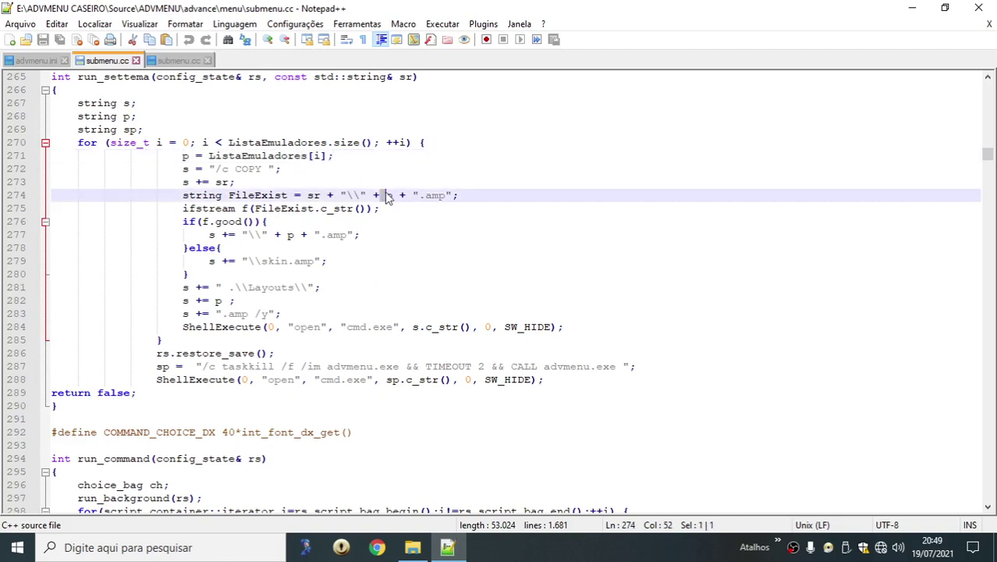
double_click(388, 197)
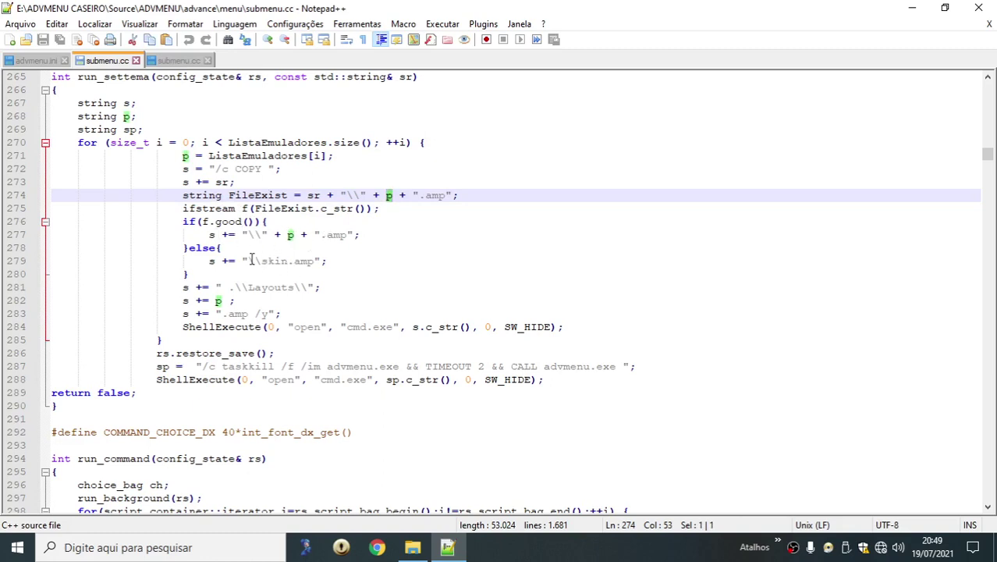
drag(249, 261, 314, 258)
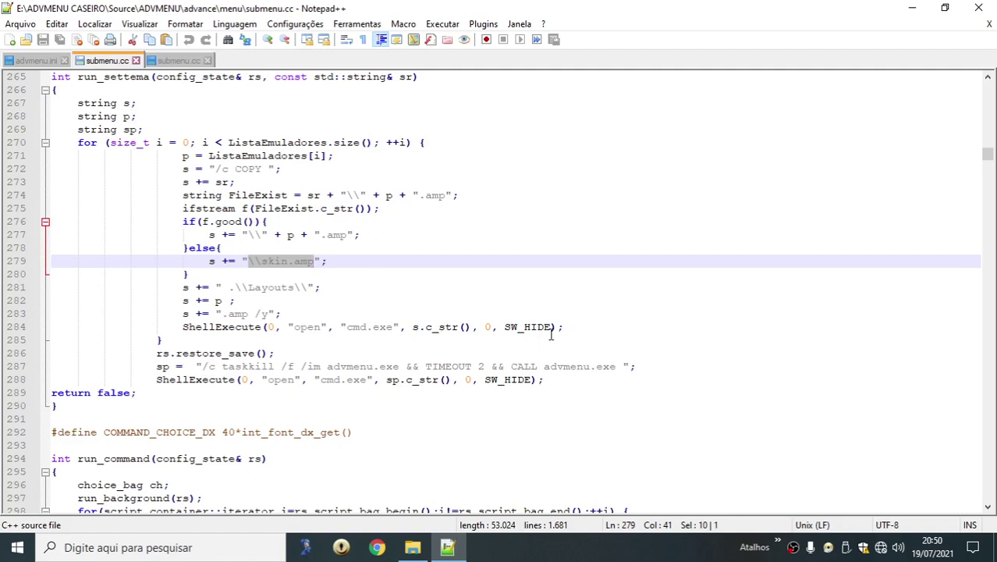
Highlight the taskkill, TIMEOUT 2 and CALL advmenu.exe command assigned to sp on line 287.
drag(196, 366, 265, 366)
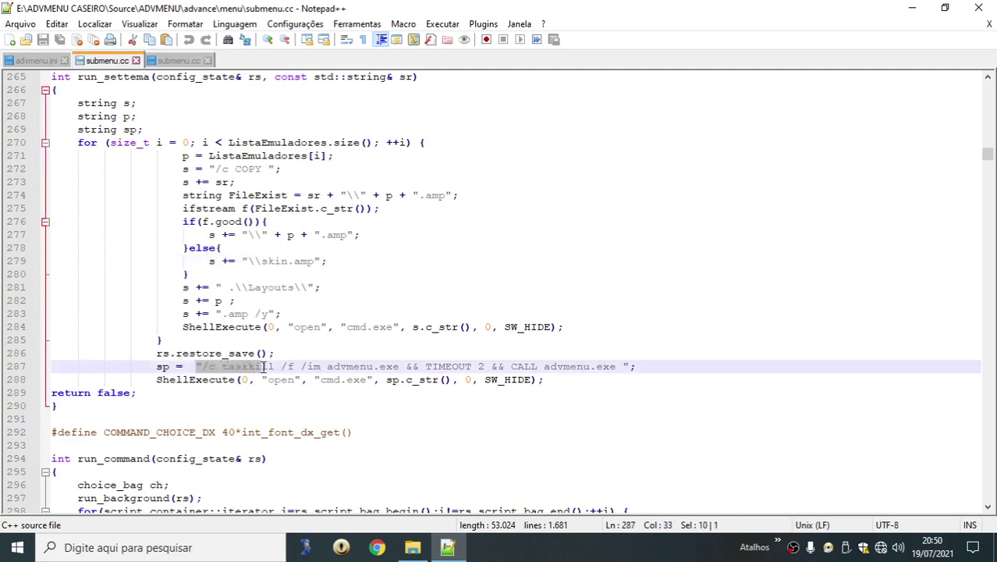
click(205, 366)
drag(203, 366, 618, 366)
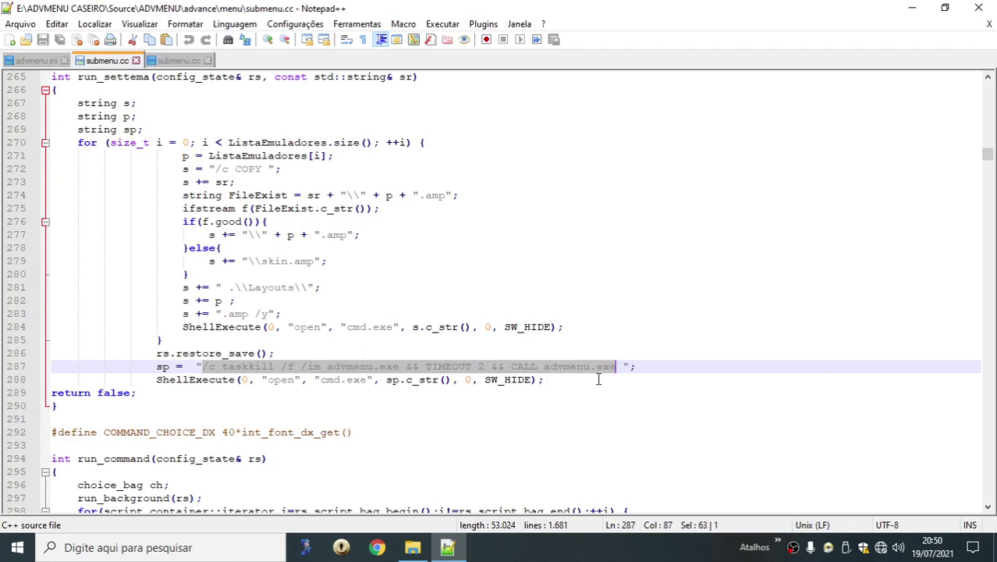
scroll(558, 405, down, 2)
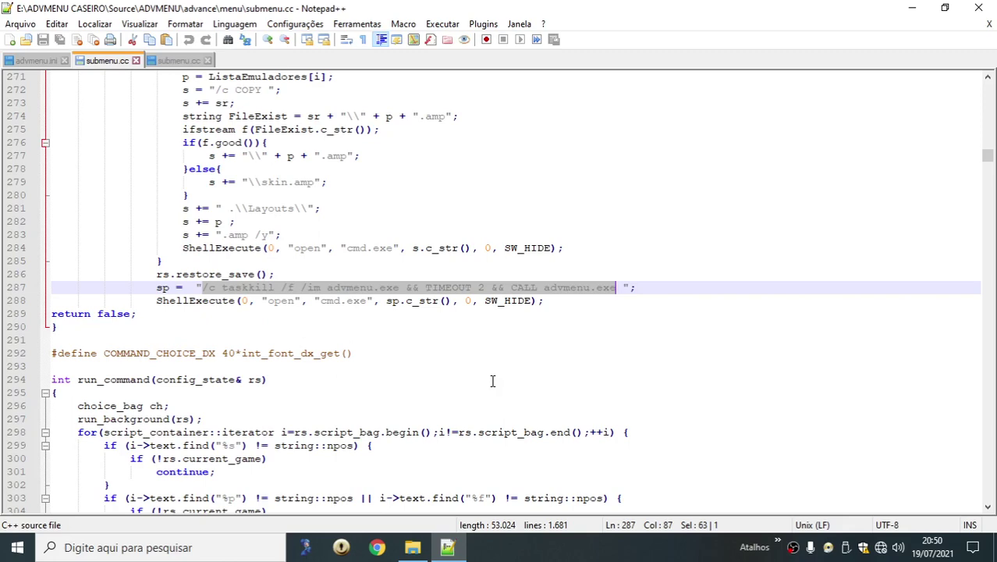
scroll(492, 380, down, 4)
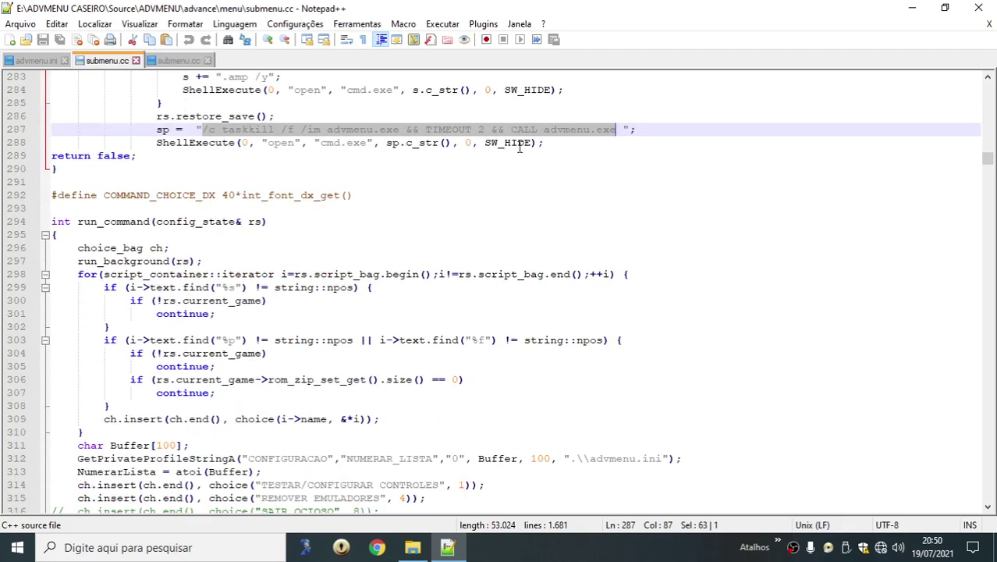
Return to the start of run_settema and highlight ListaEmuladores[i] in the assignment to p.
scroll(339, 135, up, 6)
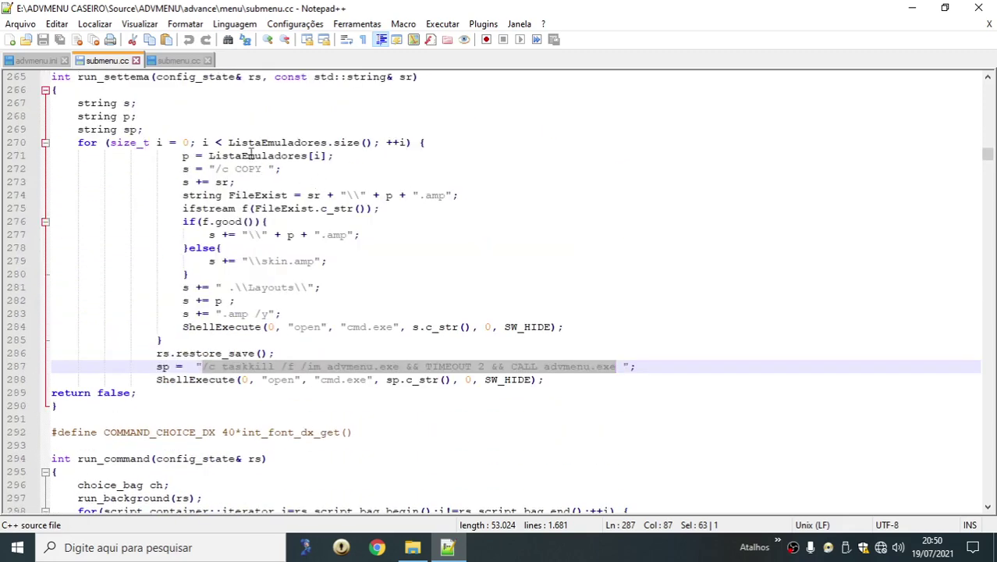
click(247, 155)
drag(208, 155, 329, 156)
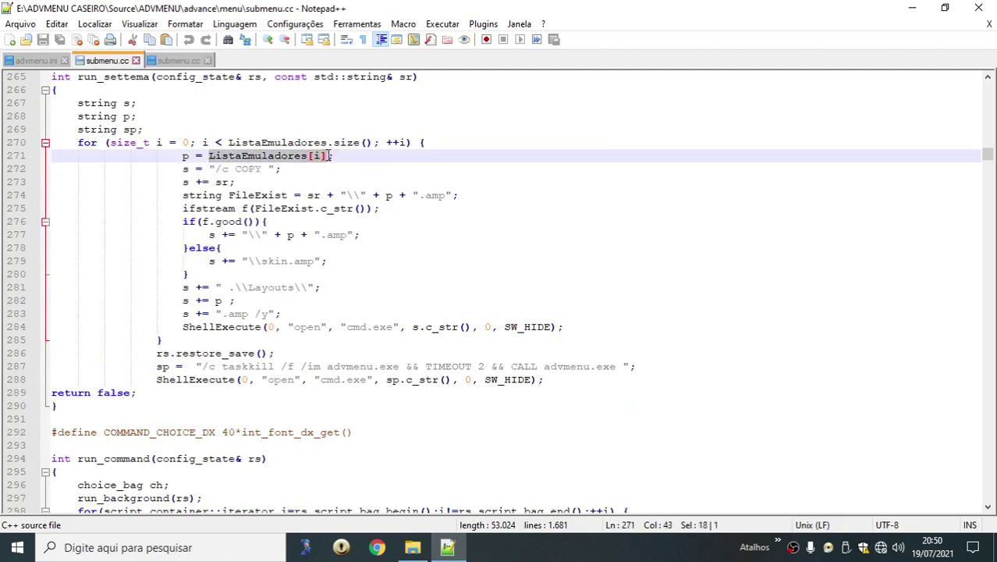
click(184, 156)
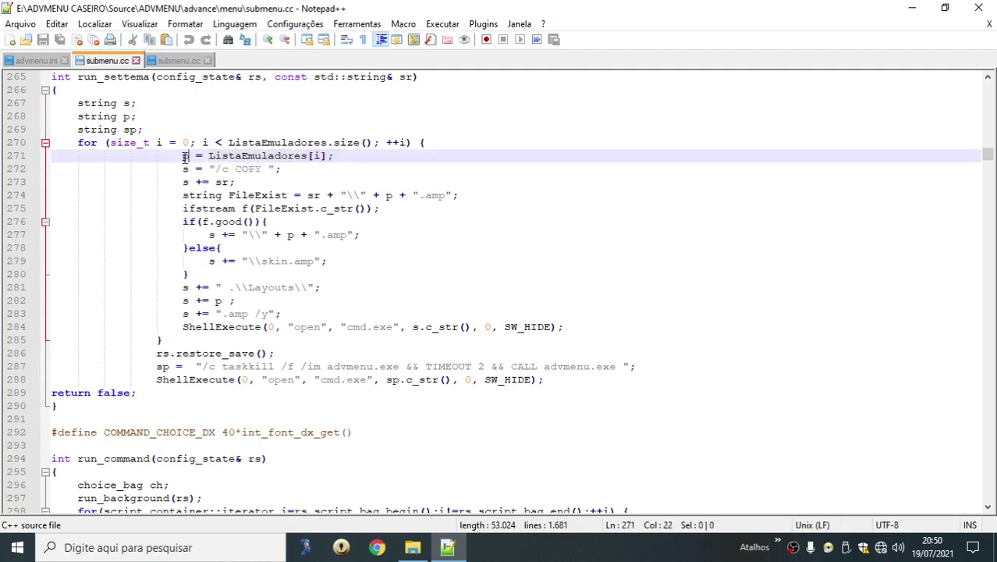
double_click(287, 155)
click(360, 145)
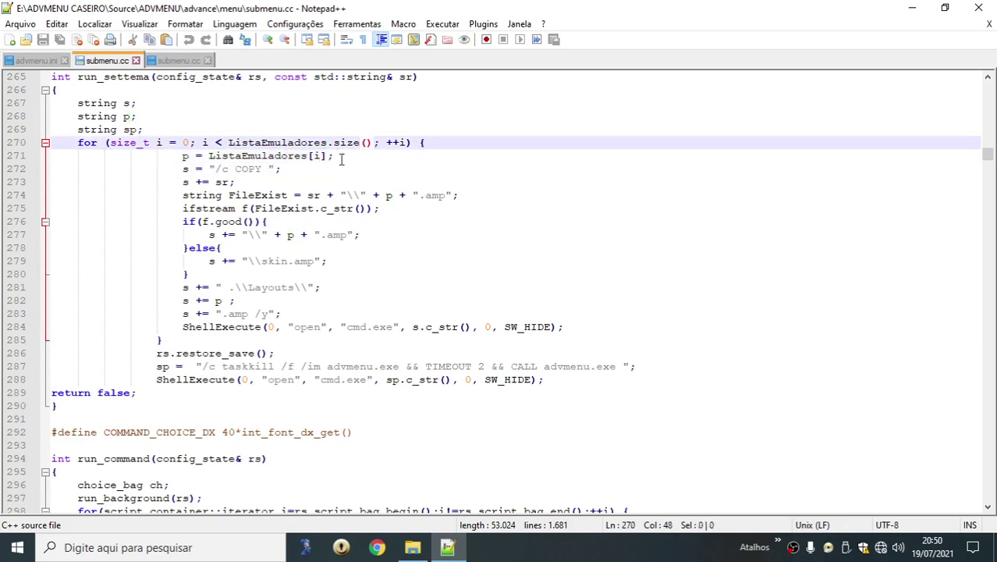
click(331, 157)
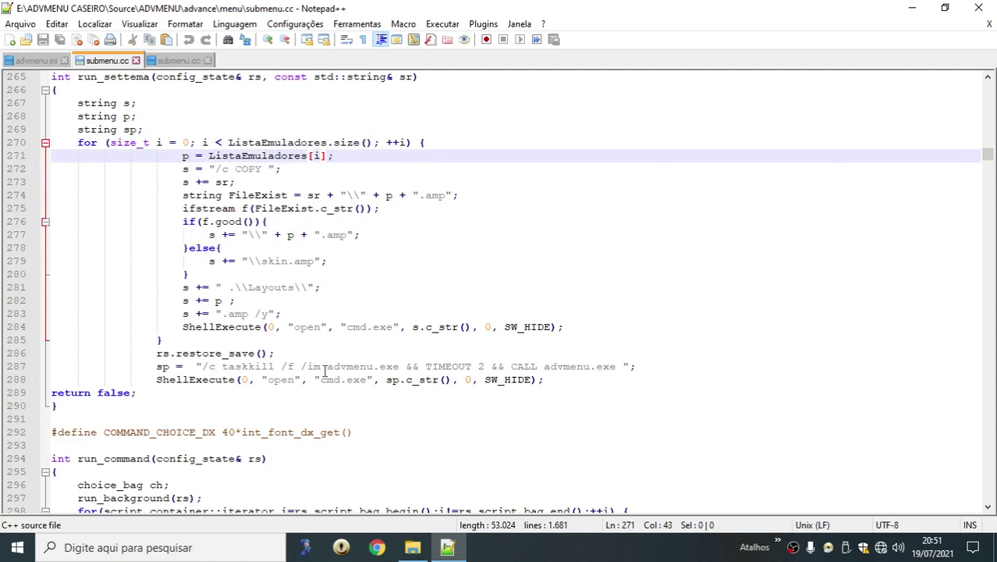
Look over the run_command function and its menu choices, then return to the run_settema loop.
scroll(471, 348, down, 2)
scroll(450, 363, down, 5)
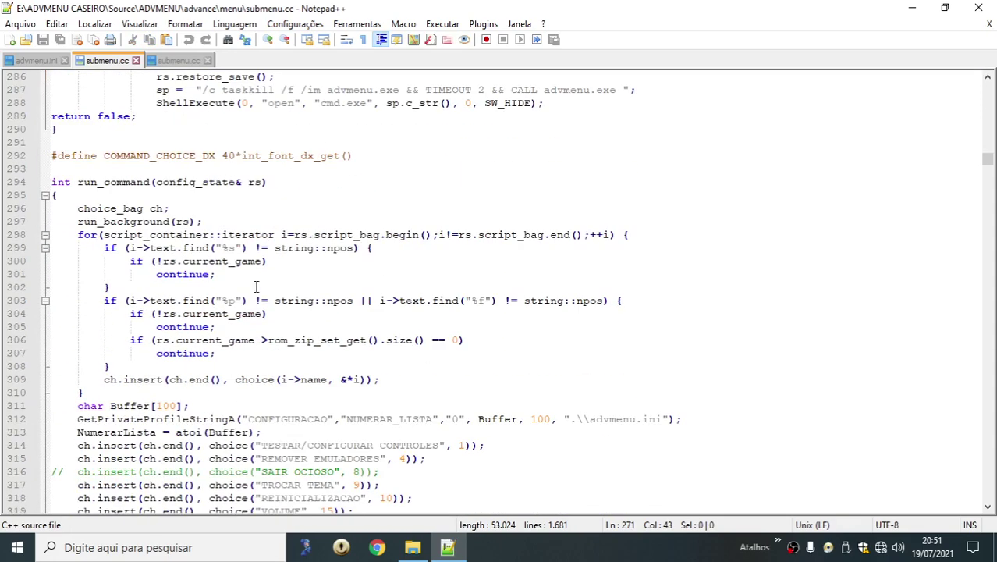
scroll(349, 207, down, 2)
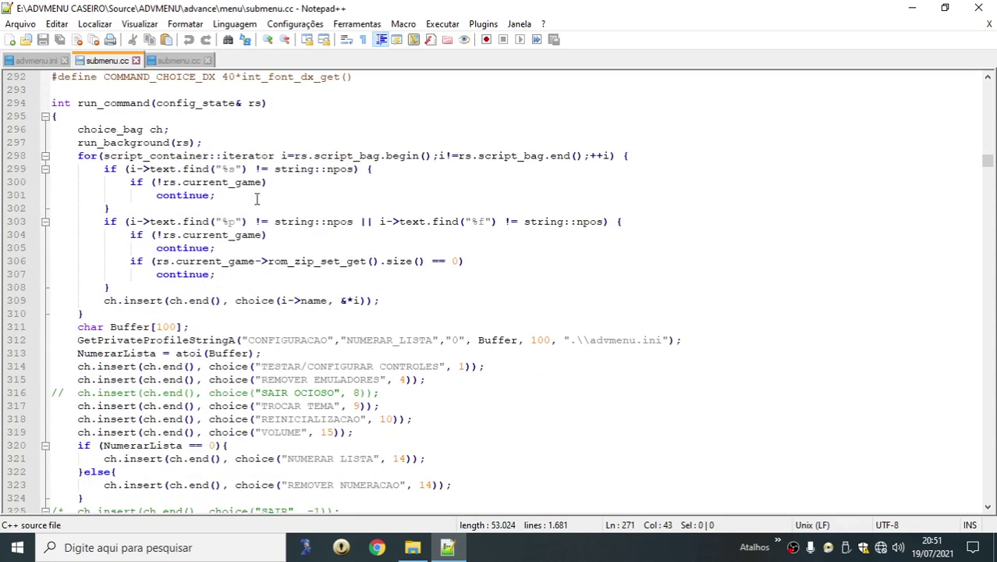
scroll(257, 199, down, 1)
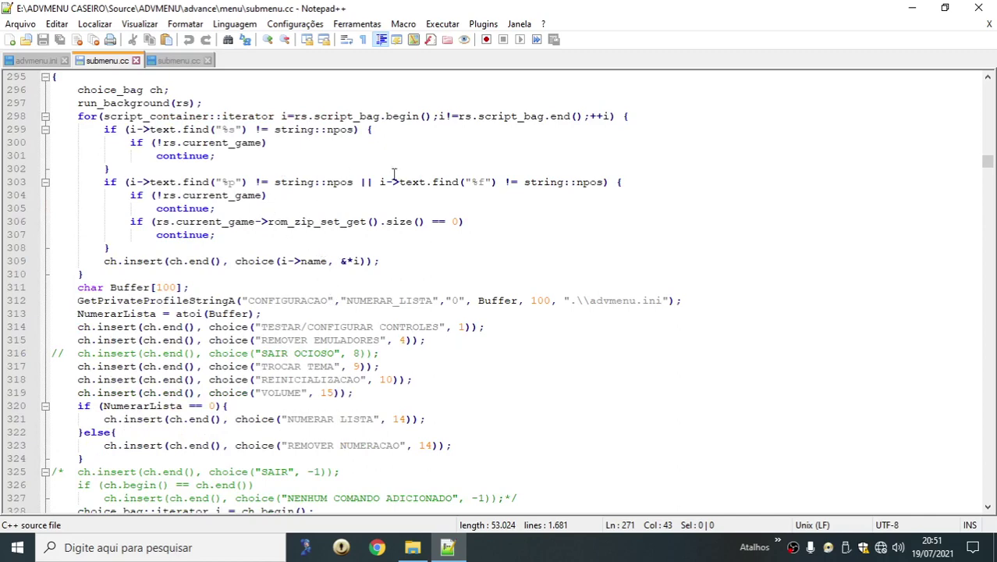
scroll(390, 195, up, 3)
scroll(268, 181, up, 4)
scroll(291, 173, up, 2)
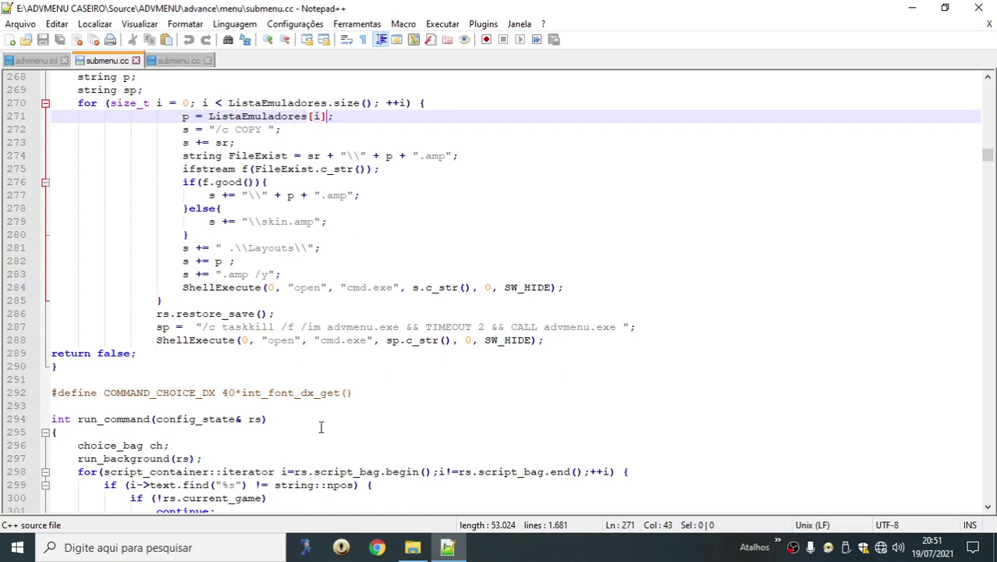
Switch to File Explorer and open advmenup.rc from the ADVMENU CASEIRO folder on the FRONTENDS (E:) drive.
click(449, 550)
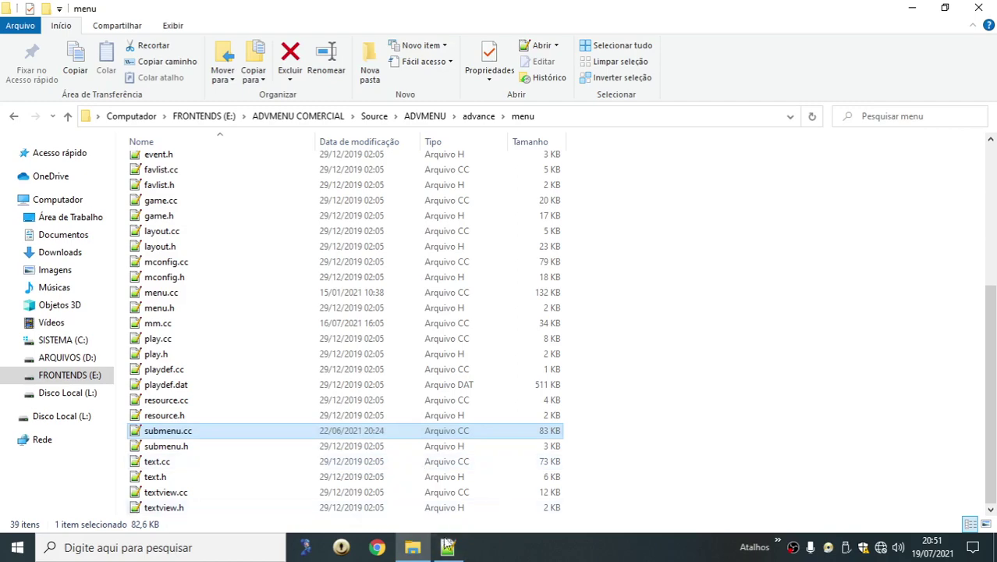
click(449, 549)
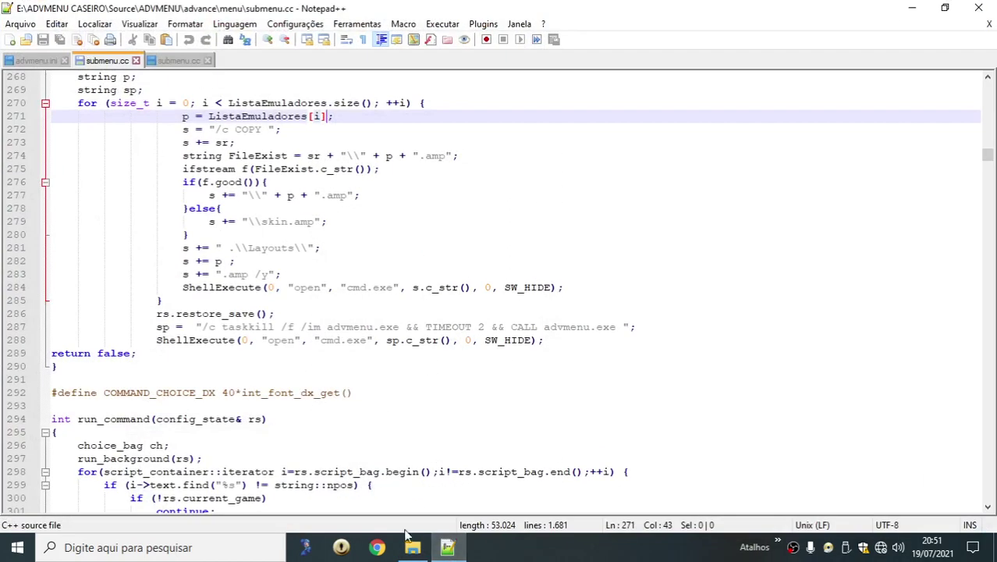
click(399, 553)
click(301, 116)
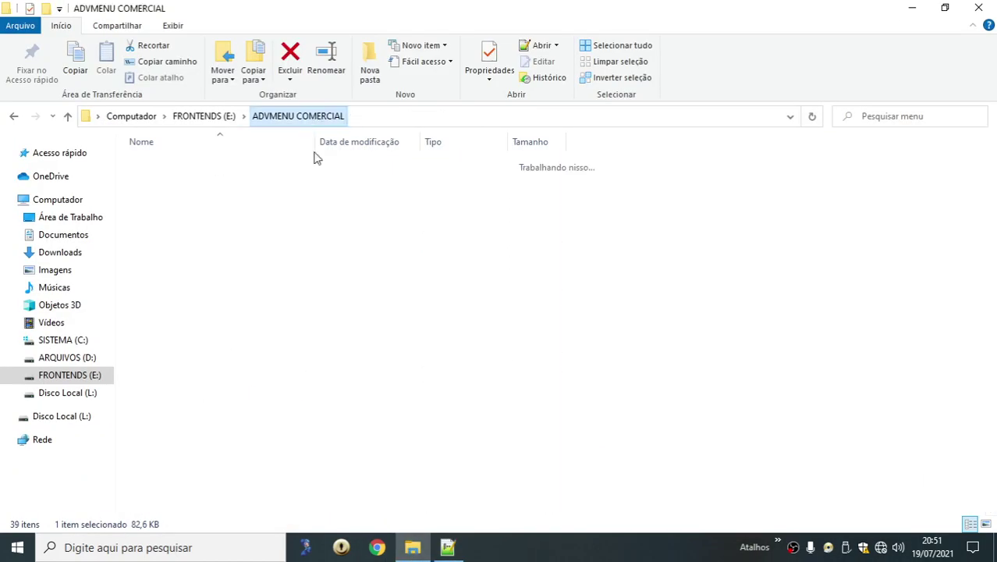
click(215, 117)
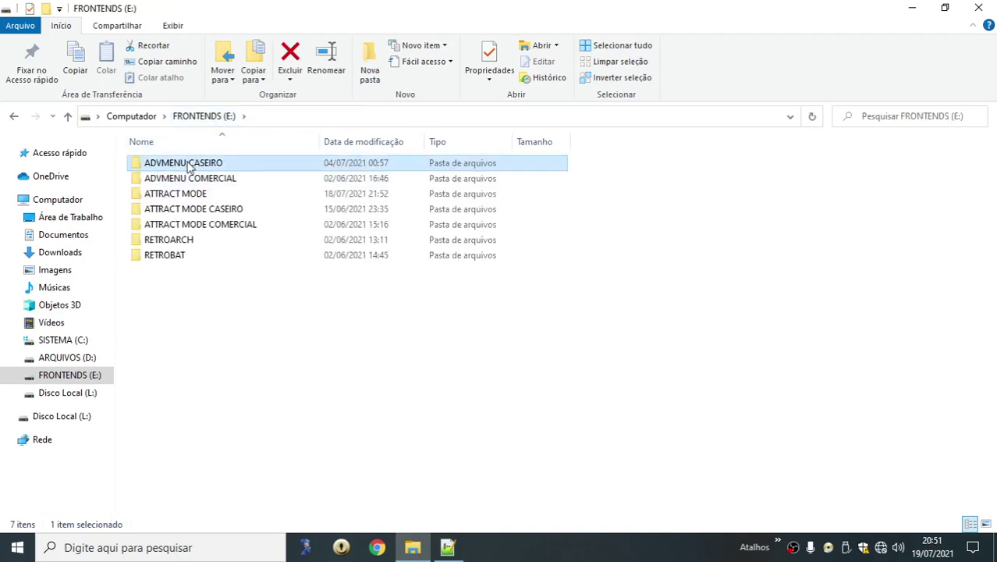
double_click(188, 162)
click(171, 317)
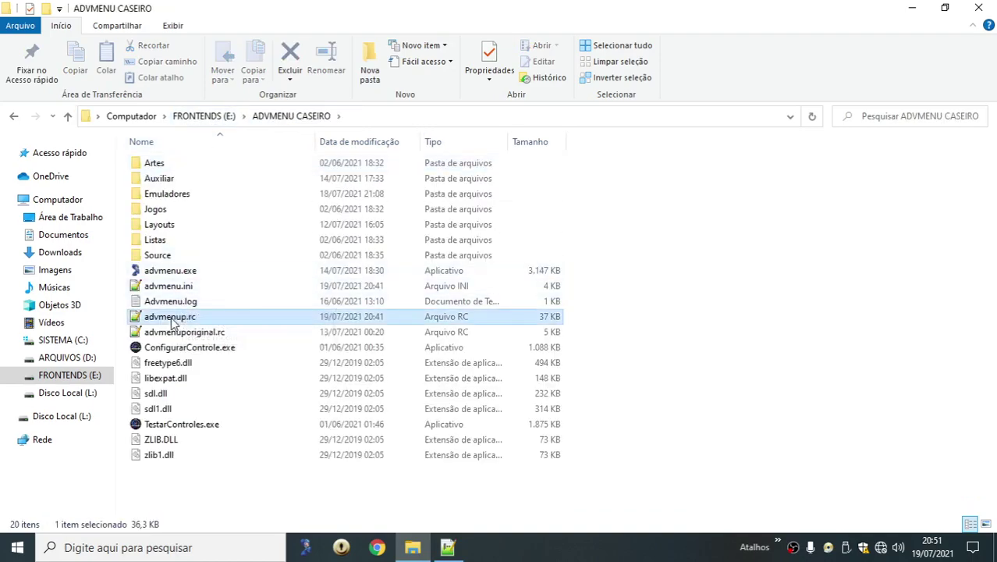
key(Return)
Highlight the MENU emulator and emulator_layout lines in the EMULADORES section and review the emulator entries below them.
scroll(355, 357, down, 14)
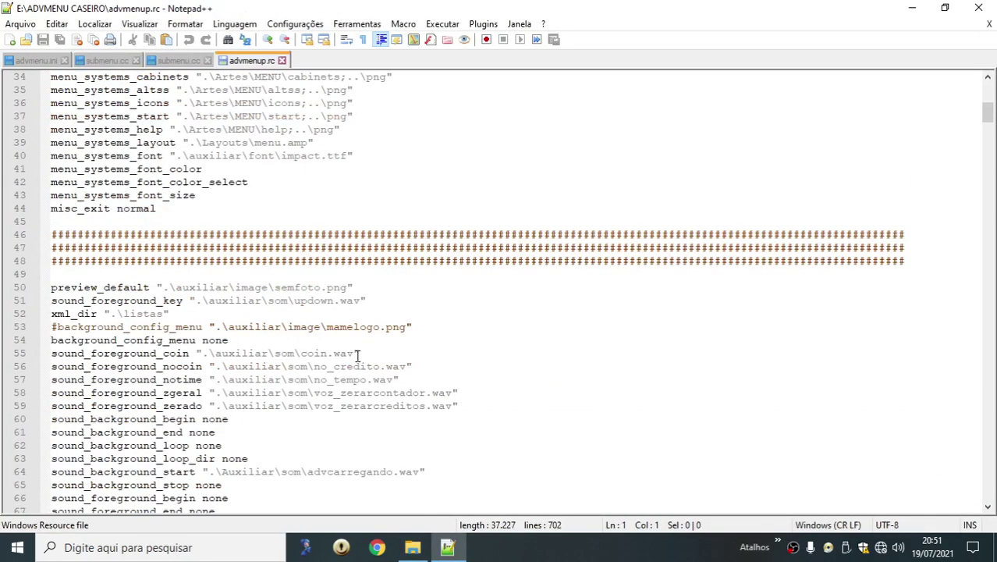
scroll(355, 357, down, 20)
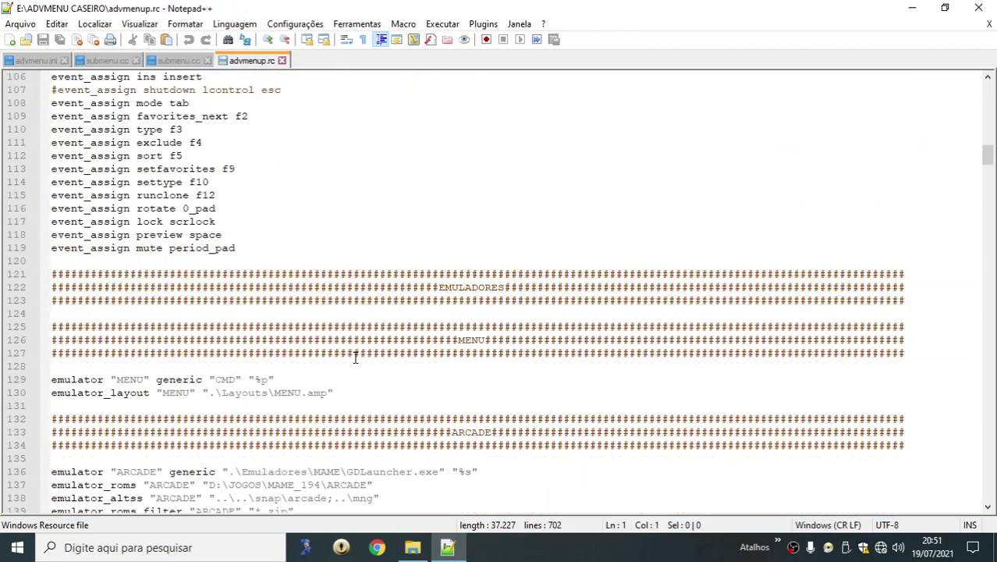
drag(52, 260, 338, 272)
scroll(667, 347, down, 3)
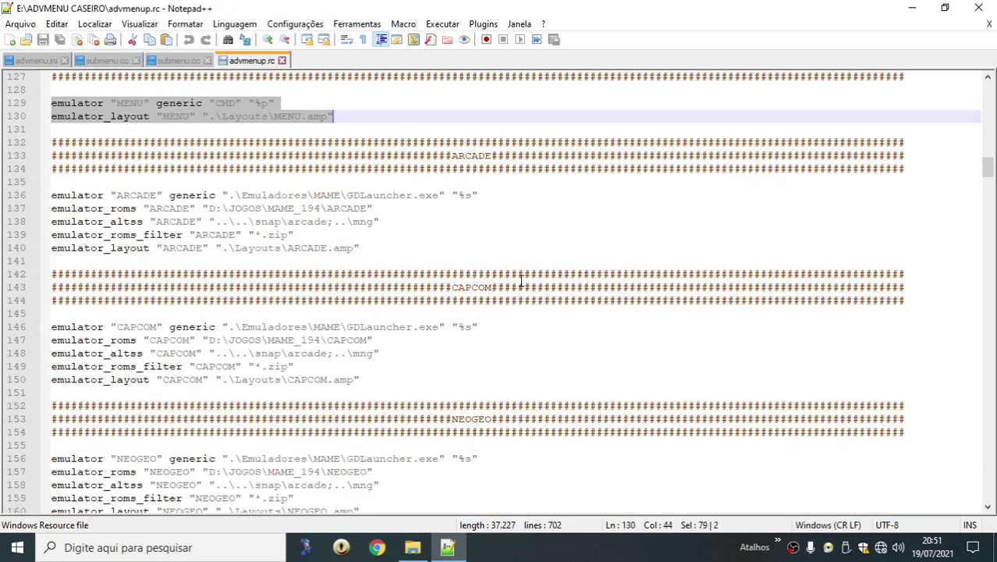
scroll(511, 289, up, 1)
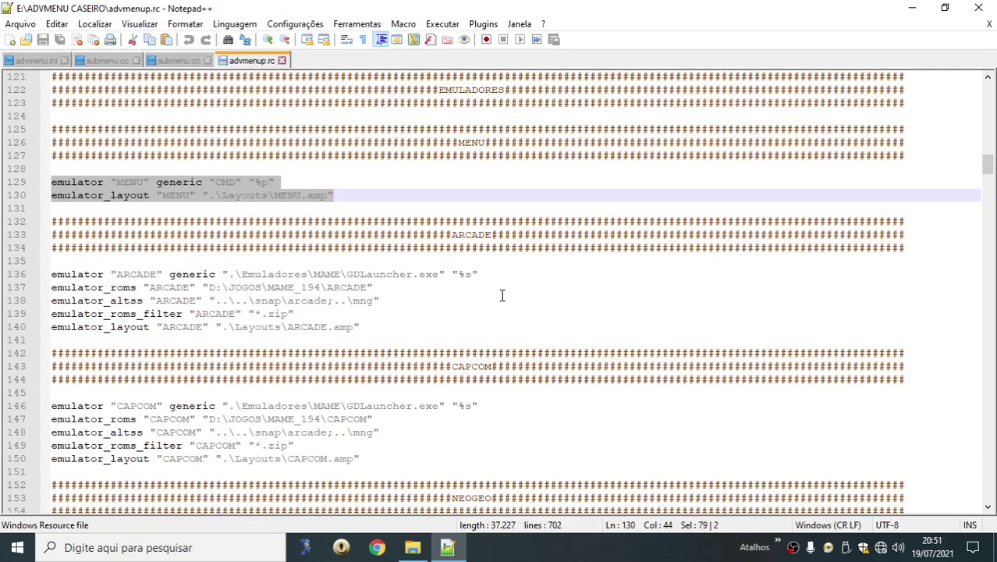
Highlight CMD and the emulator keyword in the MENU emulator line, then place the cursor in its emulator_layout line.
double_click(224, 182)
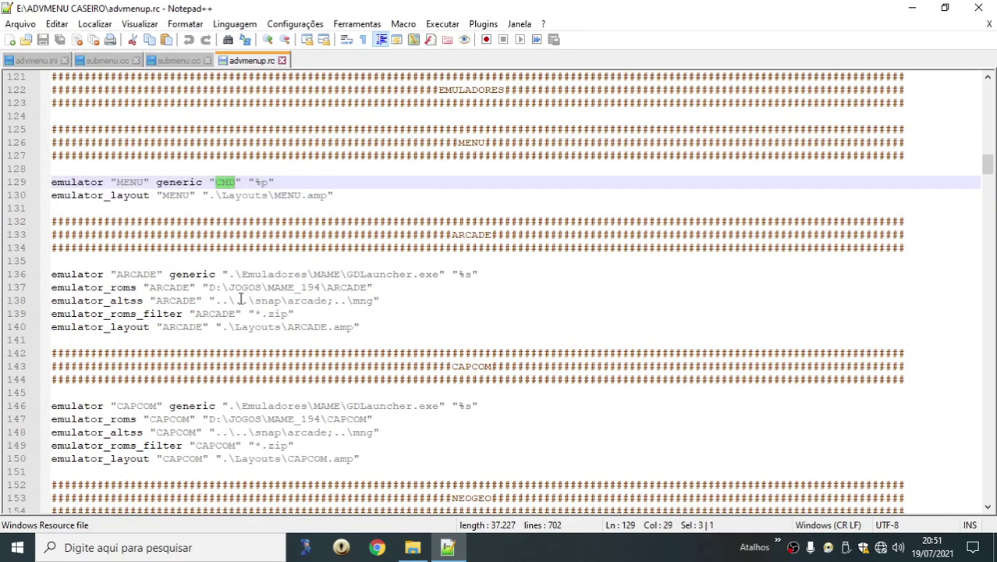
click(223, 184)
double_click(224, 186)
double_click(92, 186)
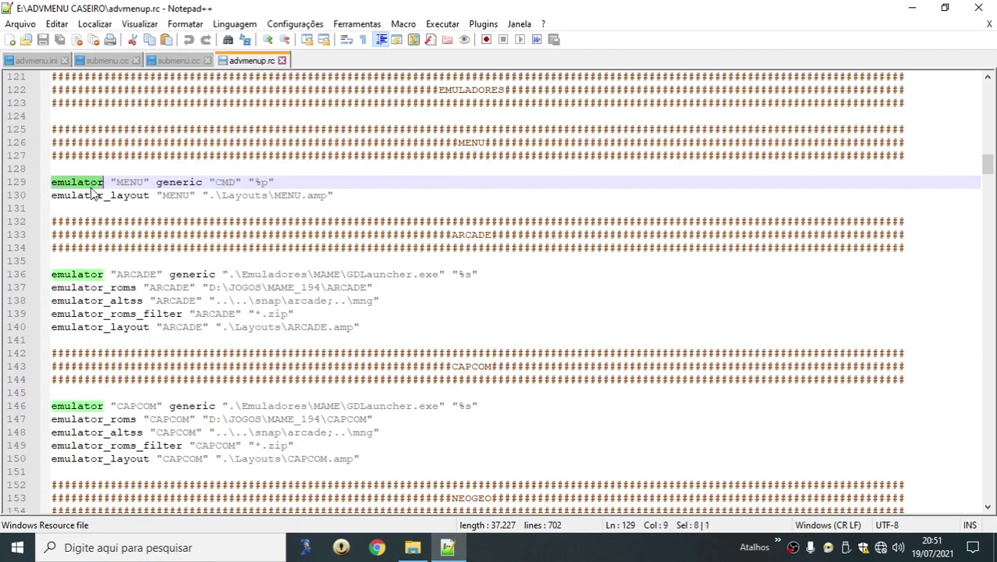
click(250, 195)
Review the ARCADE, CAPCOM, NEOGEO and SEGAMODEL2 entries in advmenup.rc, then return to the MENU emulator line.
scroll(257, 281, up, 5)
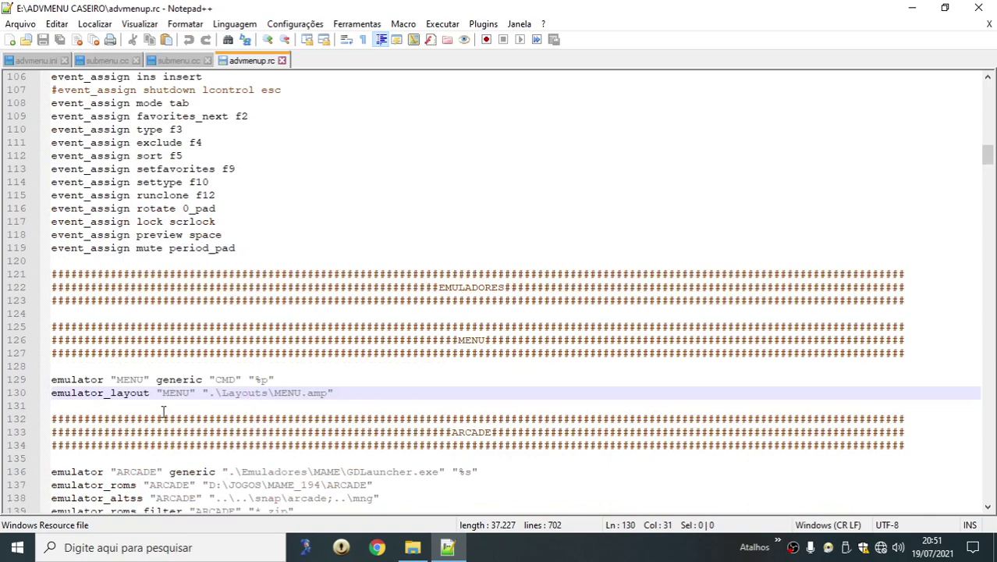
scroll(167, 414, down, 4)
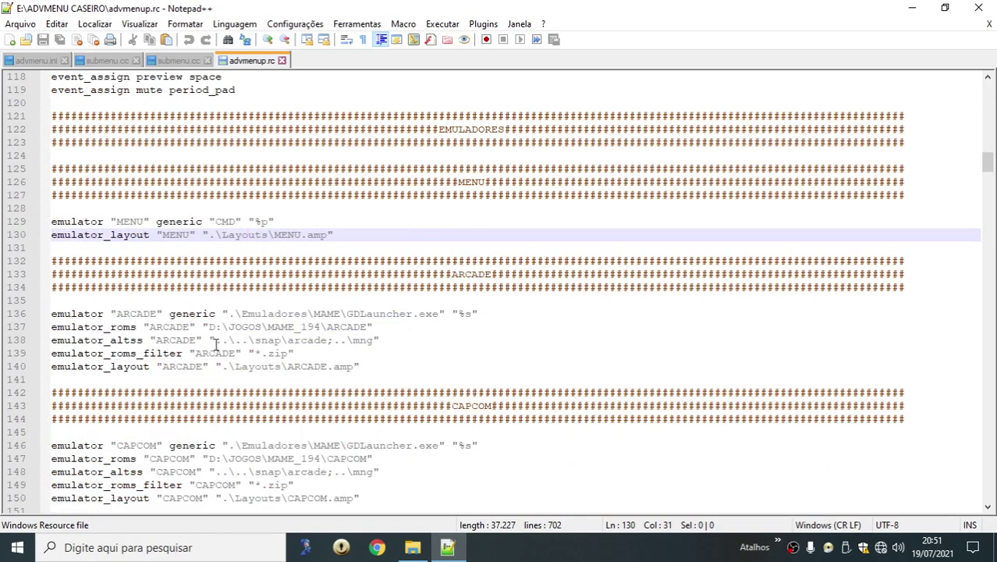
scroll(226, 343, down, 6)
scroll(533, 368, down, 3)
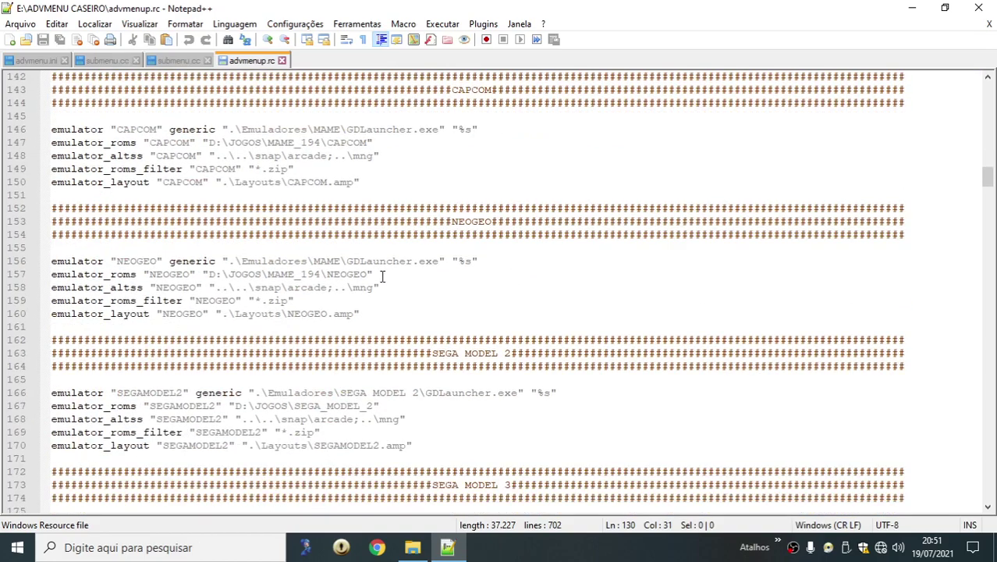
scroll(382, 271, up, 8)
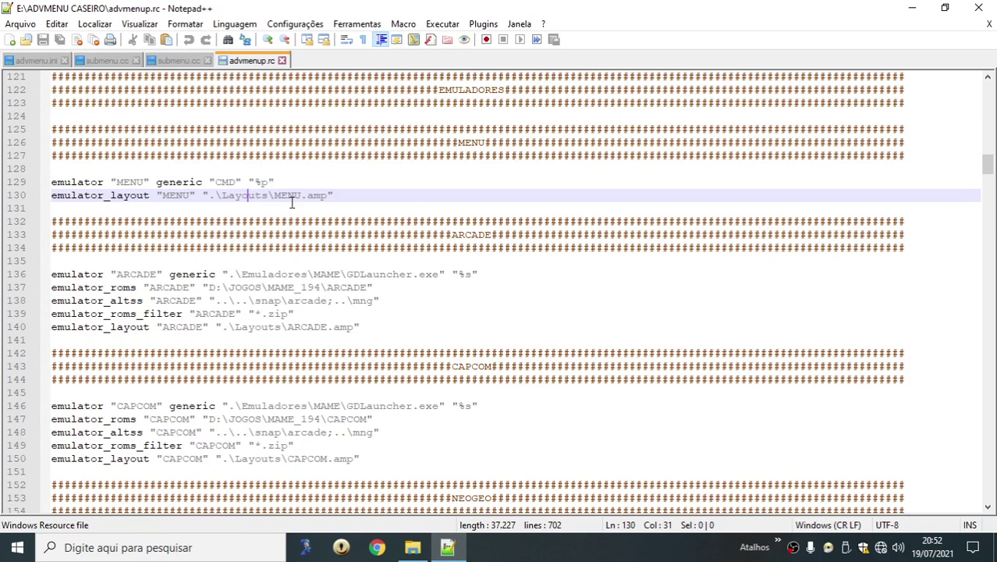
click(327, 262)
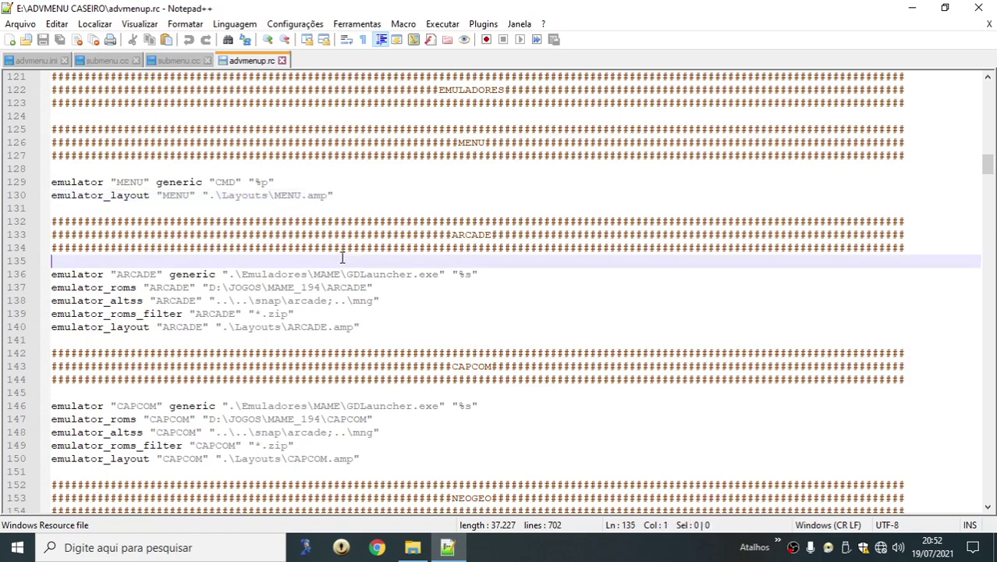
click(476, 288)
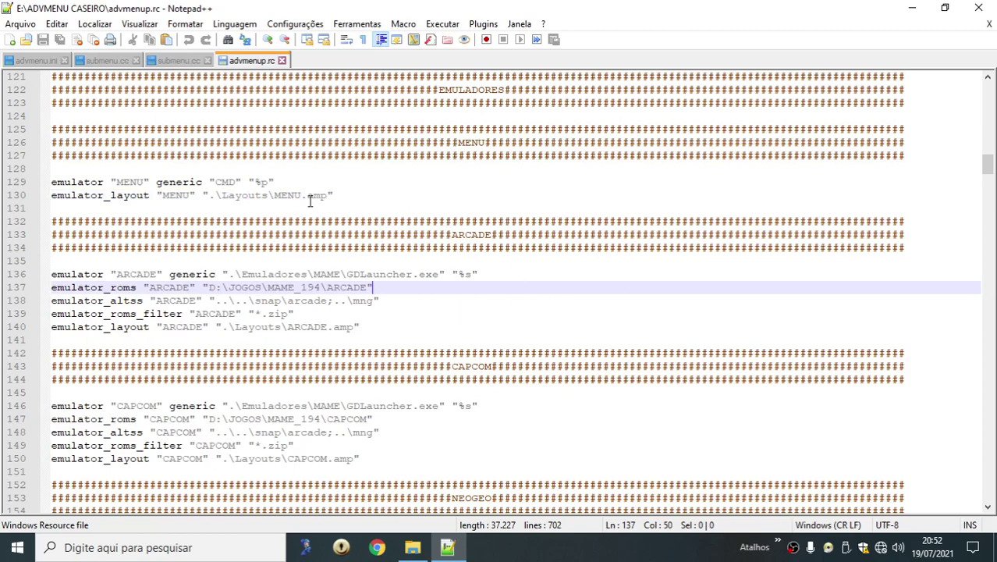
click(74, 182)
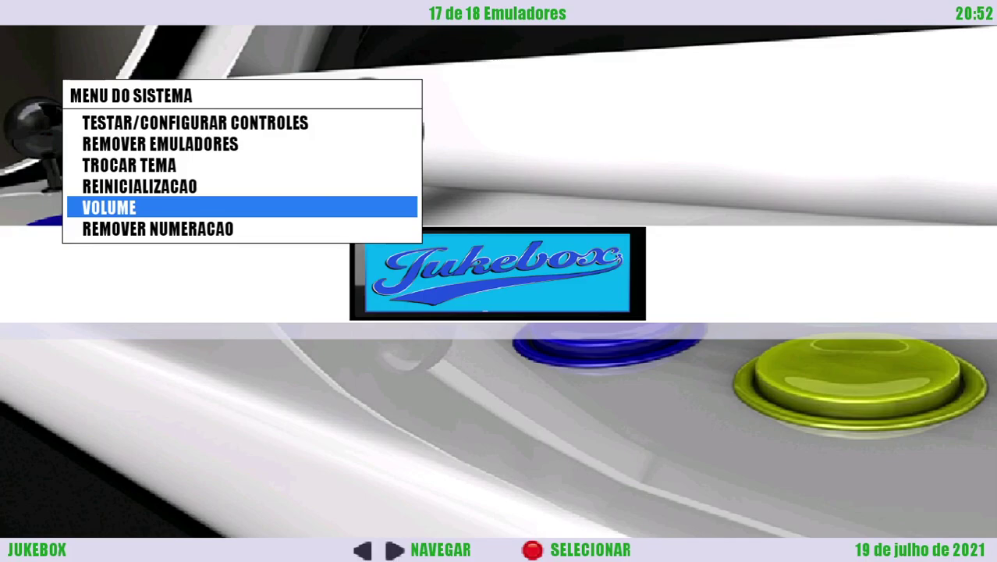
Re-enable the MENU emulator in the system menu's REMOVER EMULADORES list and return to the system menu.
key(Up)
key(Up)
key(Up)
key(Return)
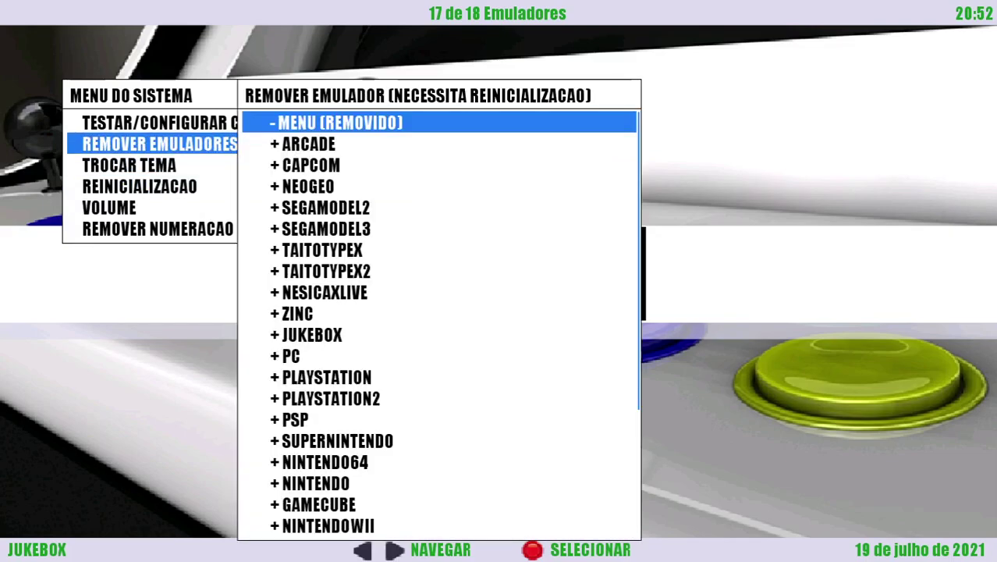
key(Down)
key(Up)
key(Return)
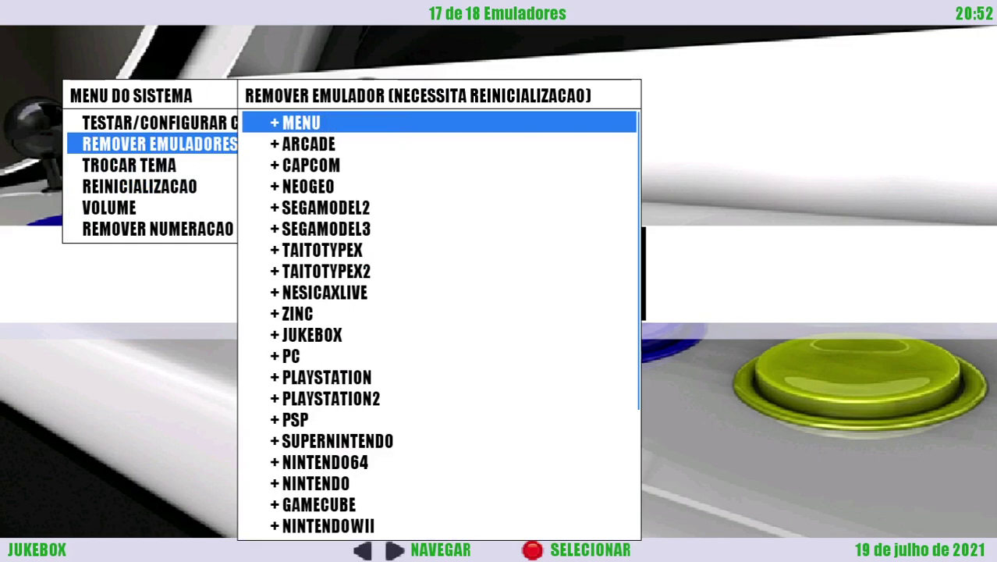
key(Escape)
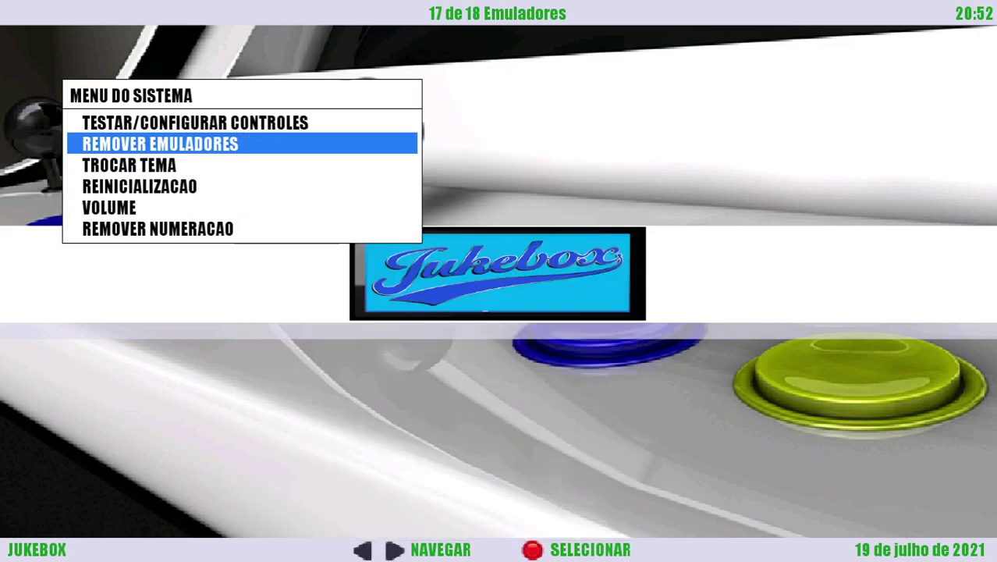
Restart the program through the REINICIALIZACAO options of the system menu.
key(Down)
key(Down)
key(Return)
key(Down)
key(Down)
key(Down)
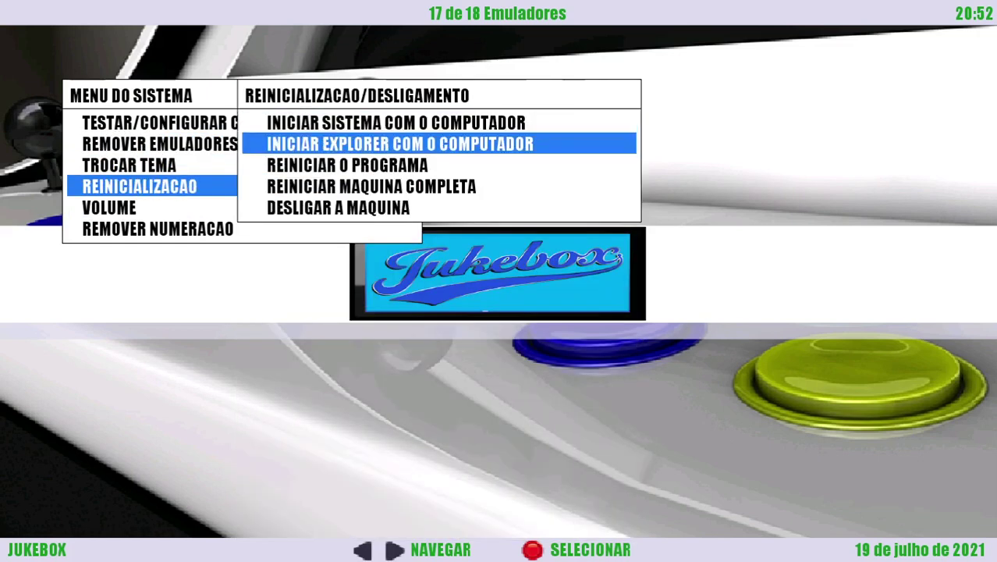
key(Up)
key(Up)
key(Down)
key(Escape)
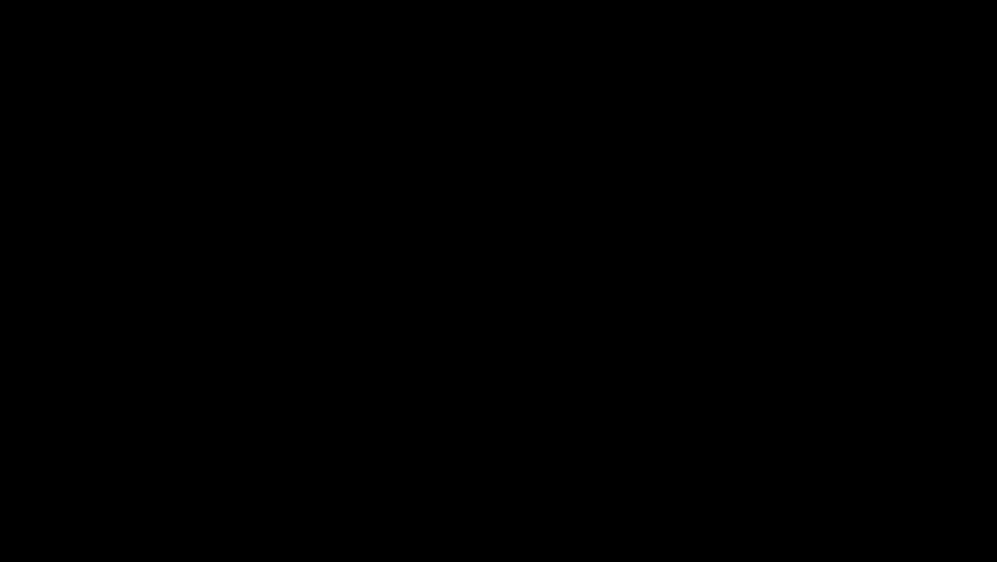
Browse backwards through the emulator carousel past PLAY STATION to CAPCOM.
key(Left)
key(Left)
key(Left)
key(Left)
key(Left)
key(Left)
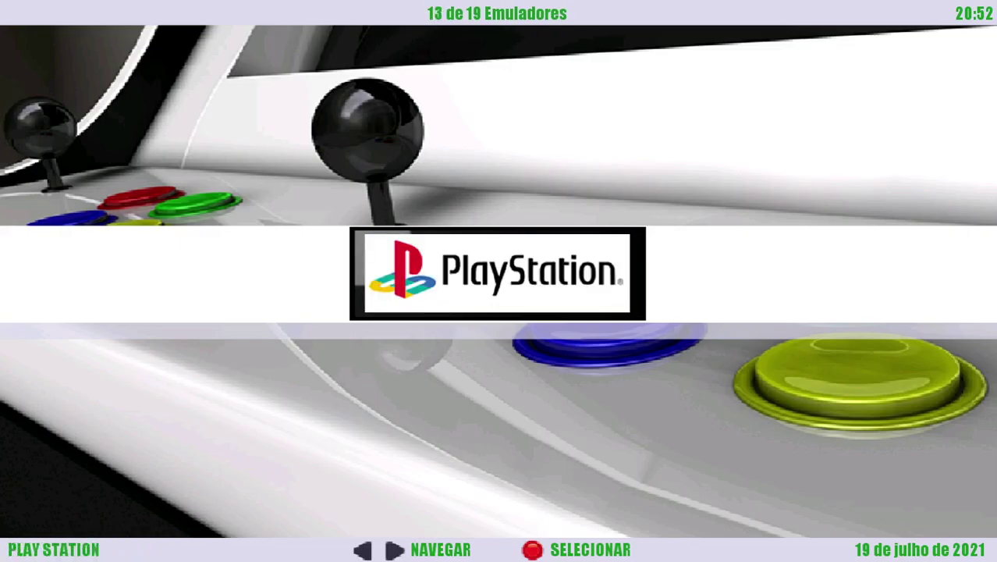
key(Left)
key(Left)
key(Left)
key(Left)
key(Left)
key(Left)
key(Left)
key(Left)
key(Left)
key(Left)
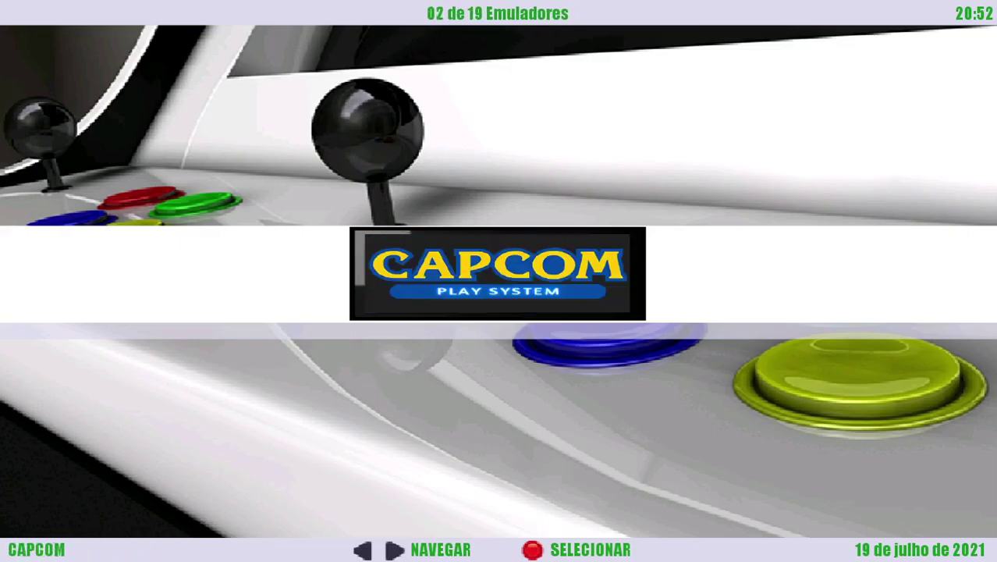
Browse forward through the emulator carousel and stop at NINTENDO 64.
key(Right)
key(Right)
key(Right)
key(Right)
key(Right)
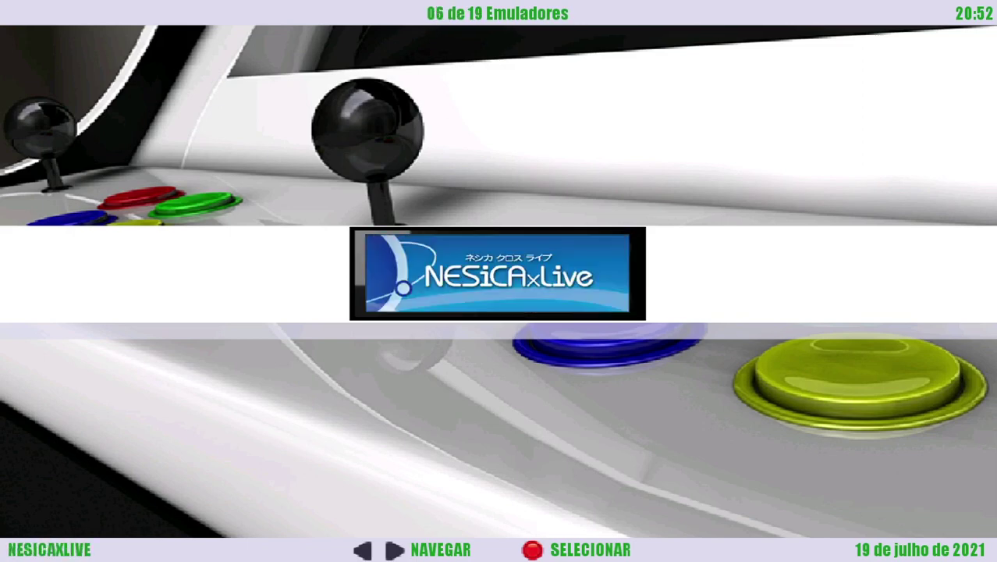
key(Right)
key(Right)
key(Right)
key(Right)
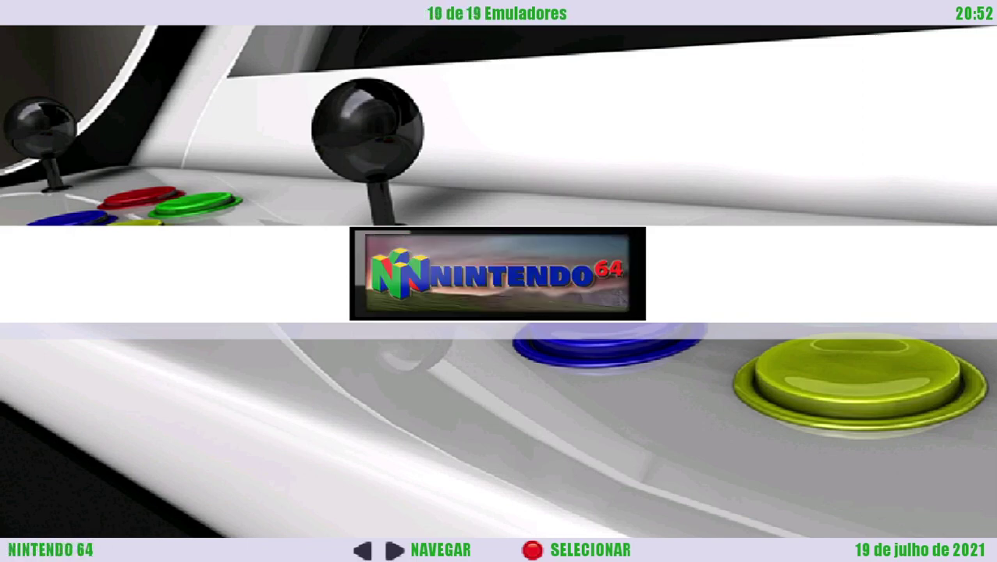
Open TESTAR/CONFIGURAR CONTROLES in the system menu and go over the TESTAR CONTROLE 1 to 4 and CONFIGURAR TECLAS options.
key(Escape)
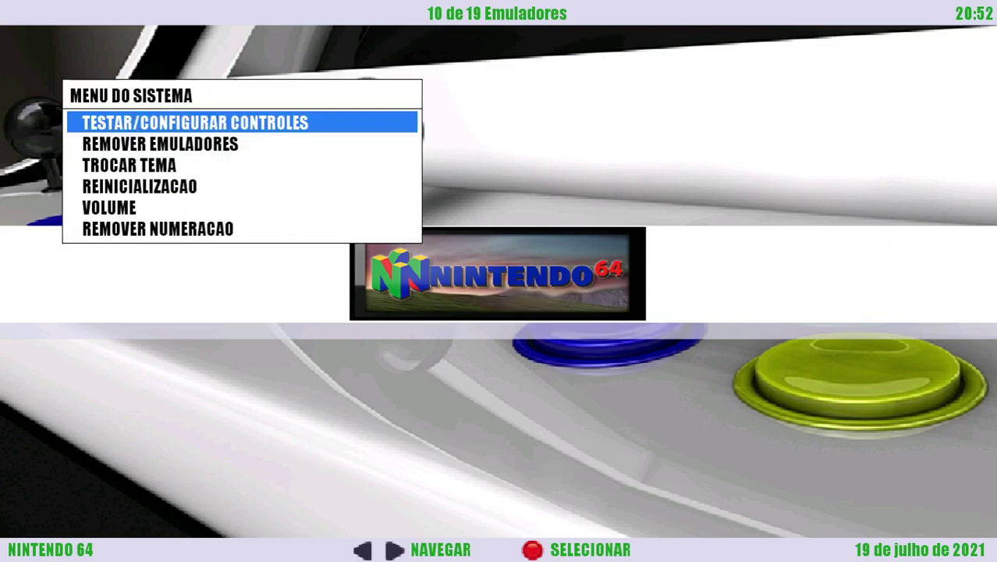
key(Return)
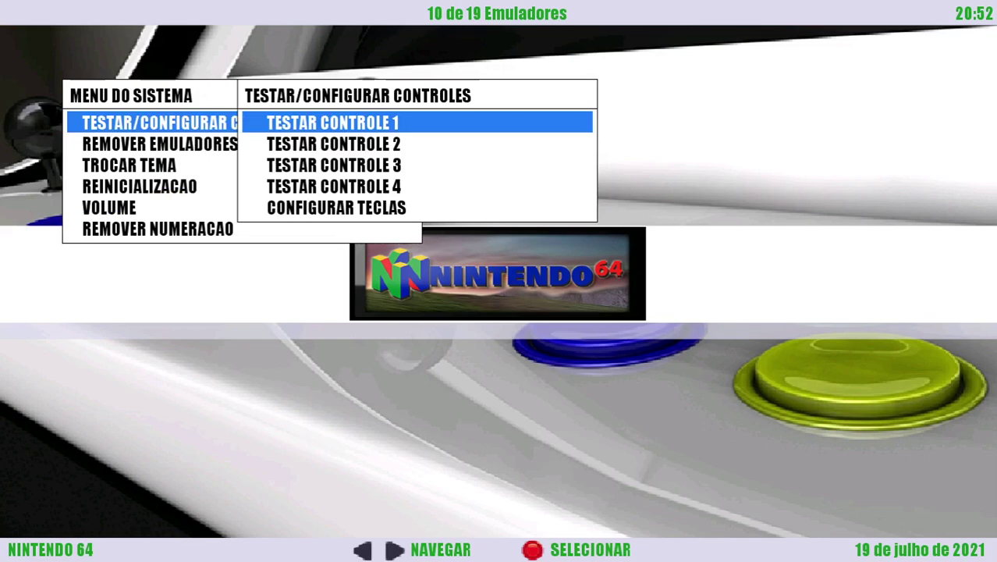
key(Down)
key(Down)
key(Down)
key(Down)
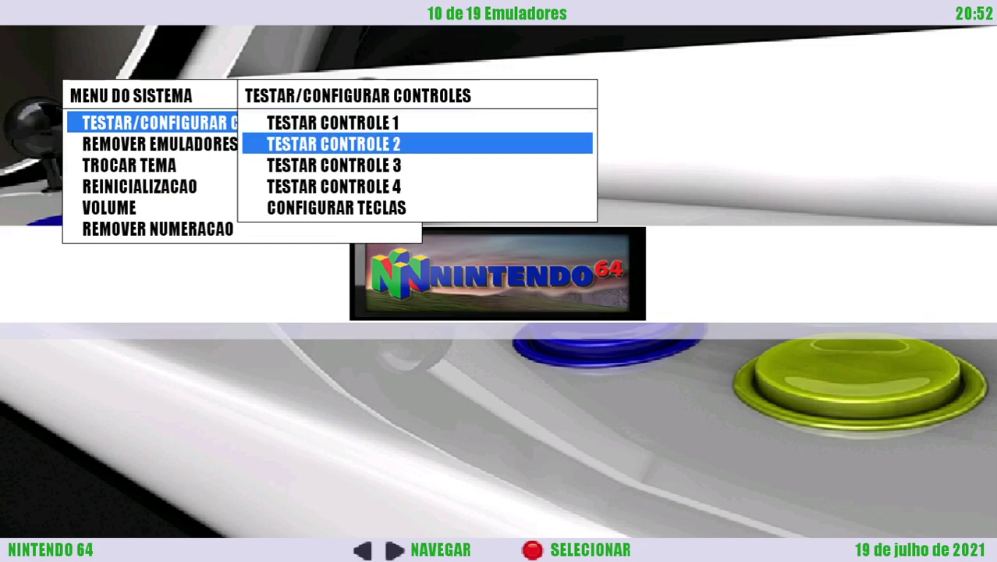
key(Up)
key(Up)
key(Up)
key(Up)
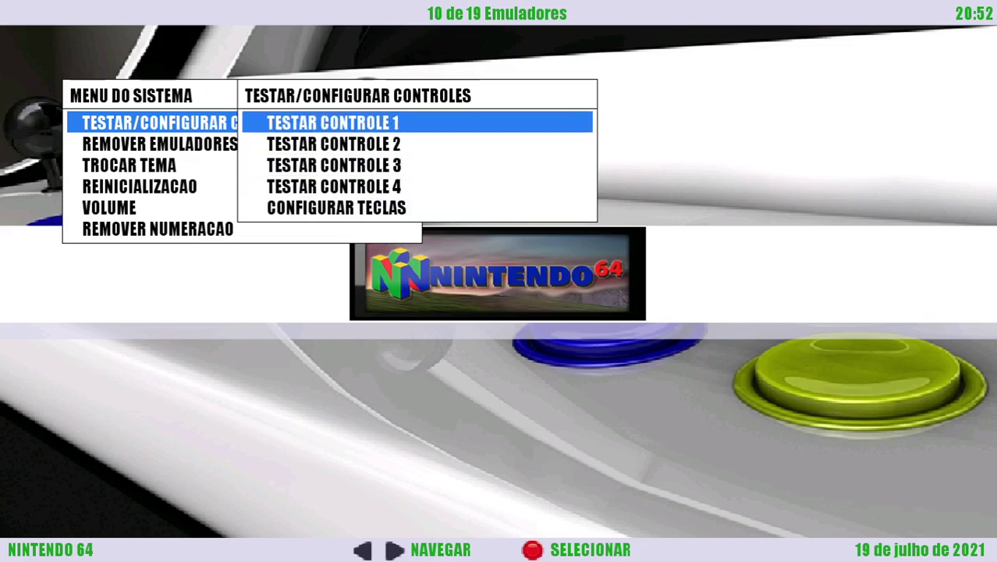
key(Down)
key(Down)
key(Down)
key(Down)
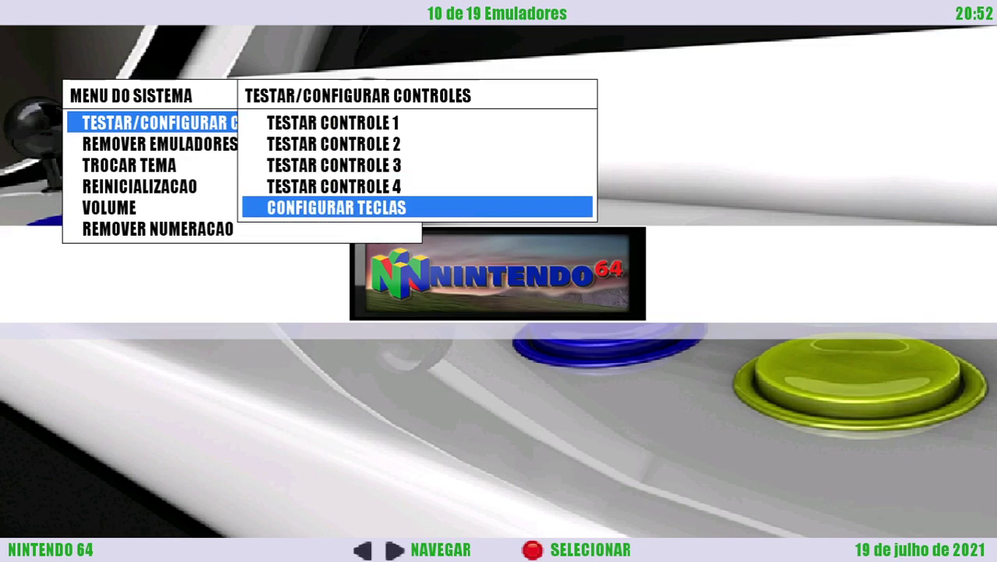
key(Up)
key(Up)
key(Up)
key(Up)
key(Down)
key(Down)
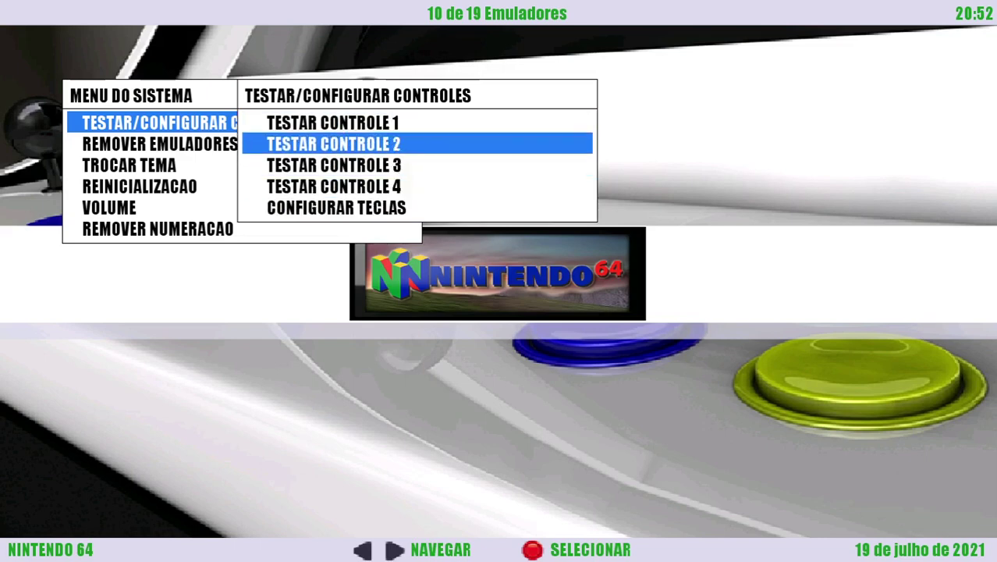
key(Down)
key(Up)
key(Up)
key(Up)
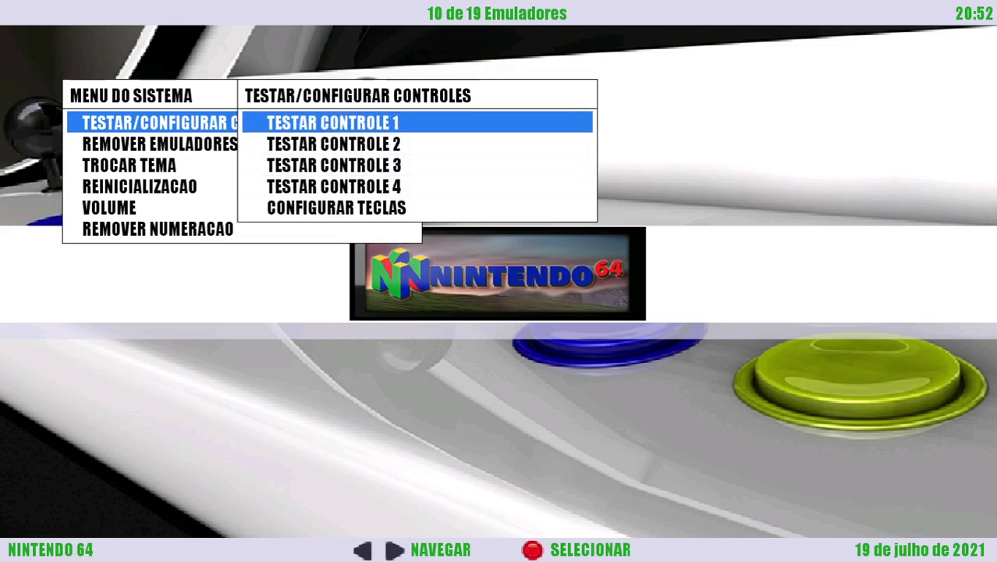
key(Down)
key(Down)
key(Down)
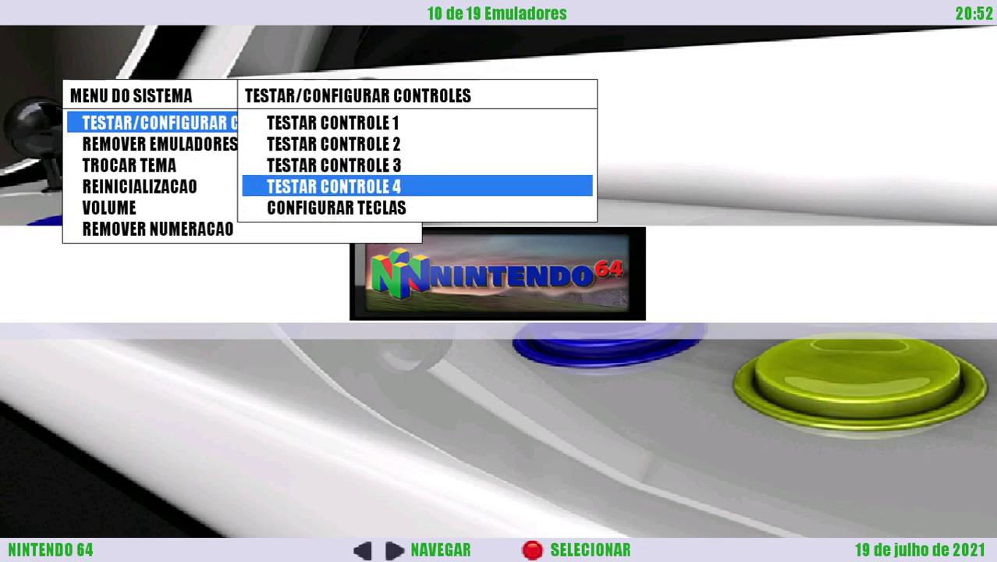
key(Down)
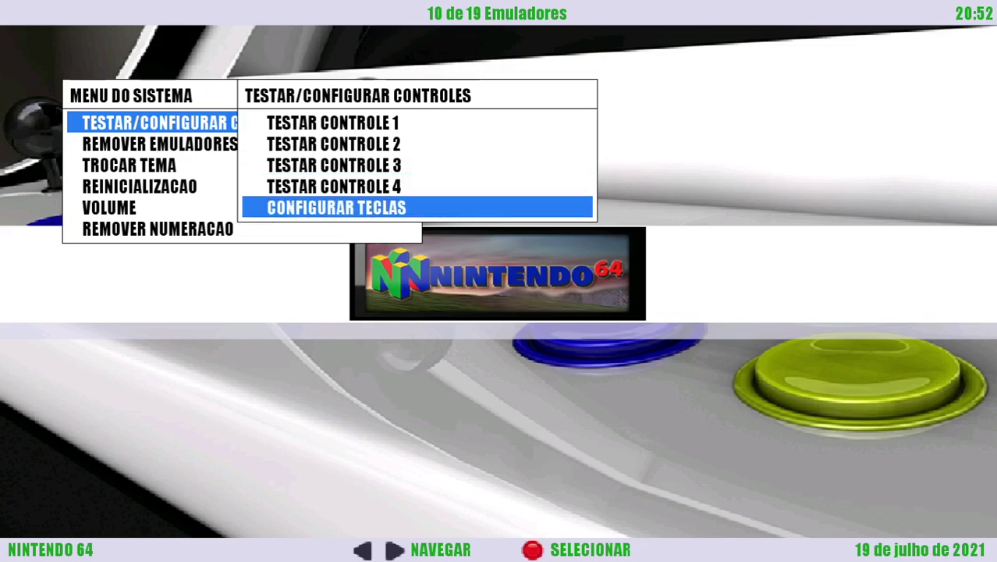
key(Up)
key(Up)
key(Up)
key(Up)
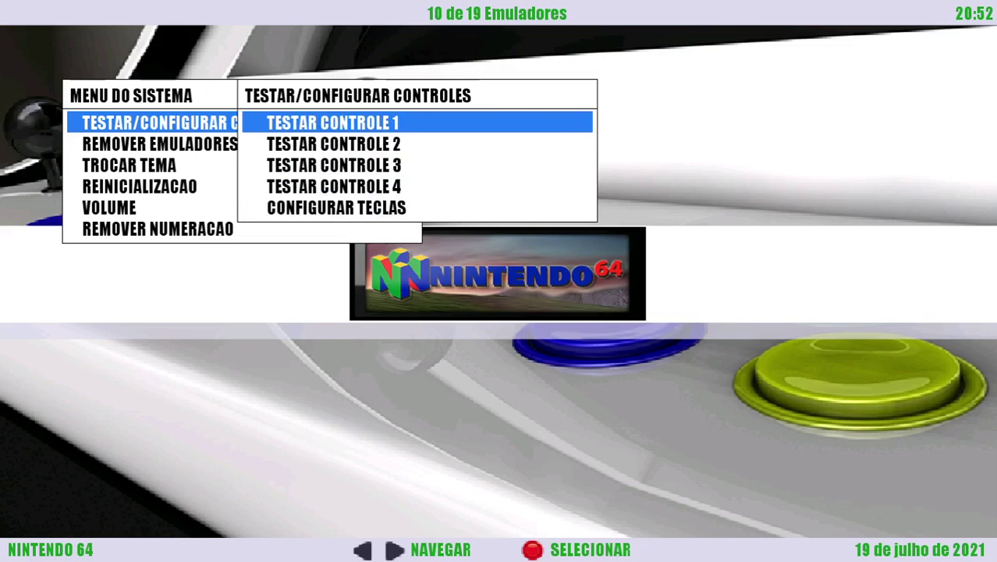
key(Down)
key(Down)
key(Down)
key(Down)
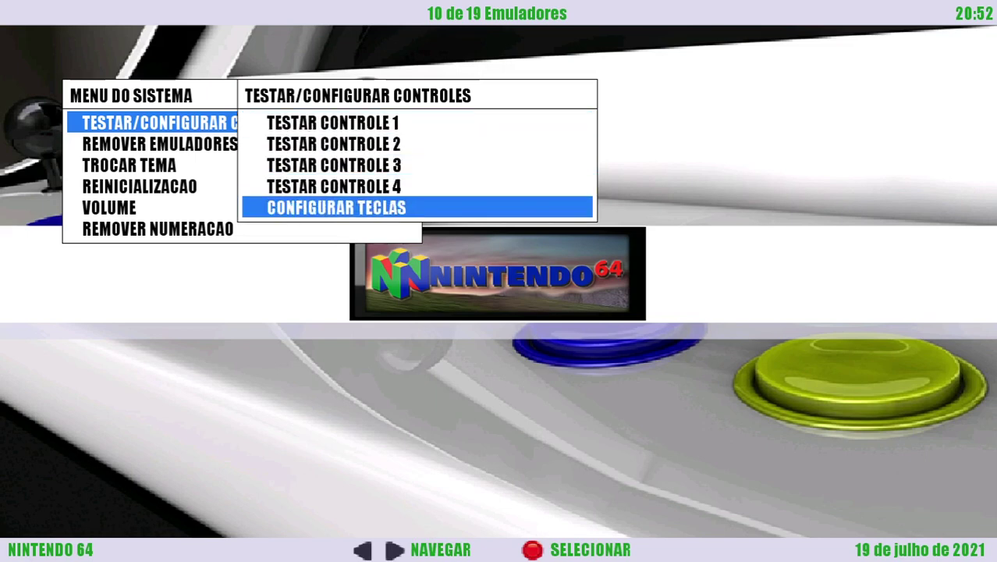
Look over the rest of the system menu down to REMOVER NUMERACAO, then leave it for the NINTENDO 64 game list.
key(Escape)
key(Down)
key(Down)
key(Down)
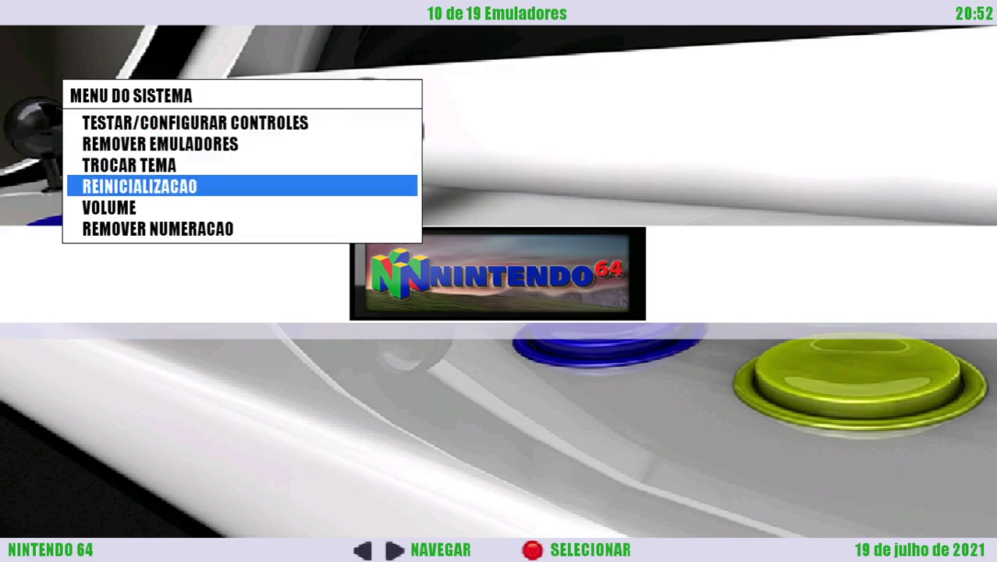
key(Down)
key(Down)
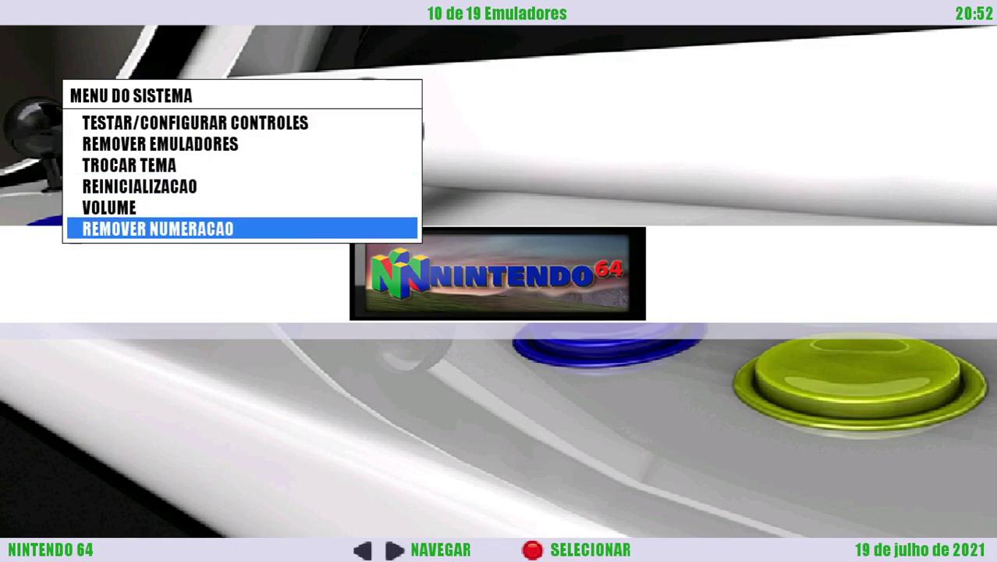
key(Escape)
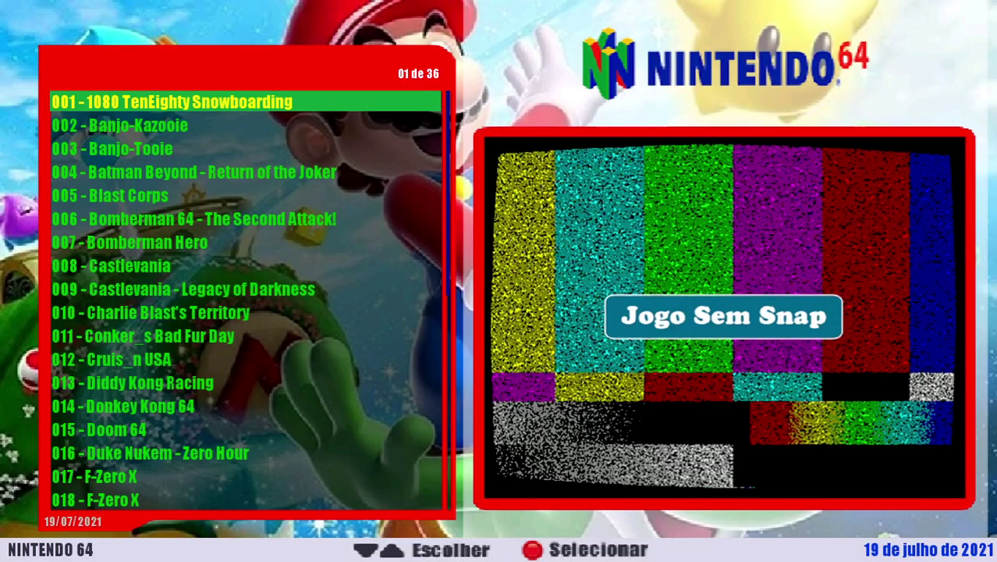
Remove the numbering from the NINTENDO 64 game list with REMOVER NUMERACAO.
key(Escape)
key(Down)
key(Down)
key(Down)
key(Down)
key(Down)
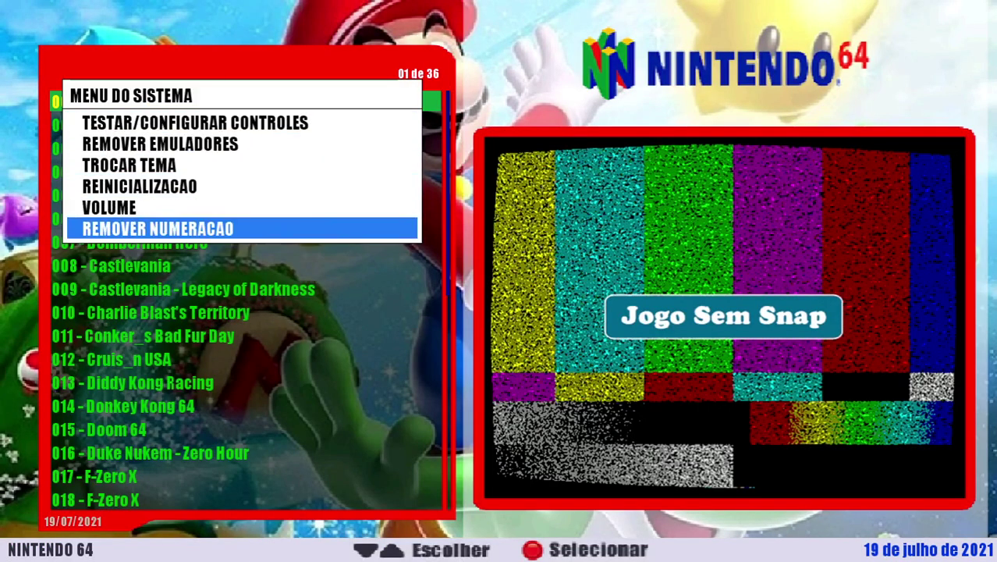
key(Return)
Number the NINTENDO 64 game list again with NUMERAR LISTA and reopen the system menu.
key(Escape)
key(Down)
key(Down)
key(Down)
key(Down)
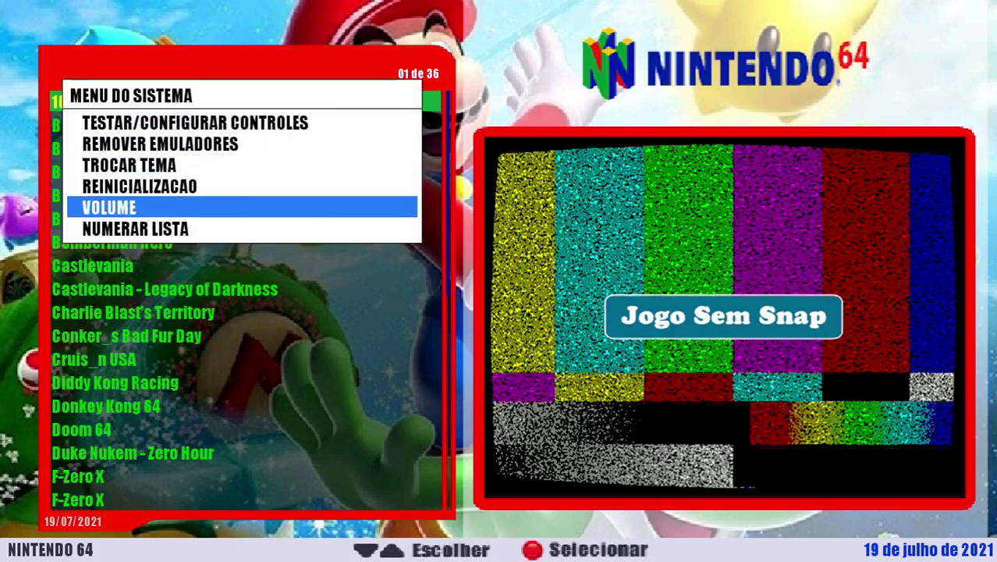
key(Down)
key(Return)
key(Escape)
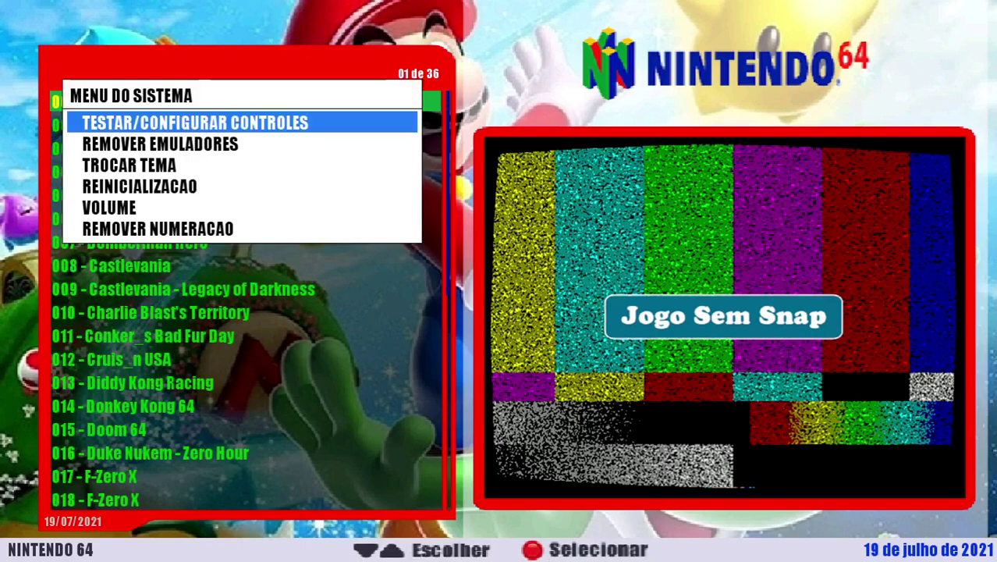
Go over the MENU DO SISTEMA options from TESTAR/CONFIGURAR CONTROLES to REMOVER NUMERACAO.
key(Down)
key(Down)
key(Down)
key(Down)
key(Up)
key(Up)
key(Up)
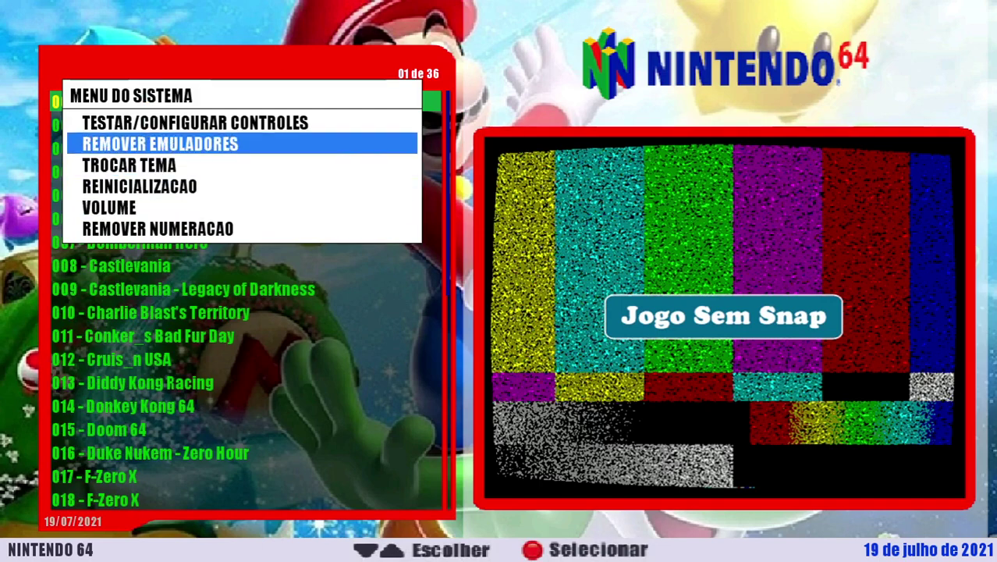
key(Down)
key(Down)
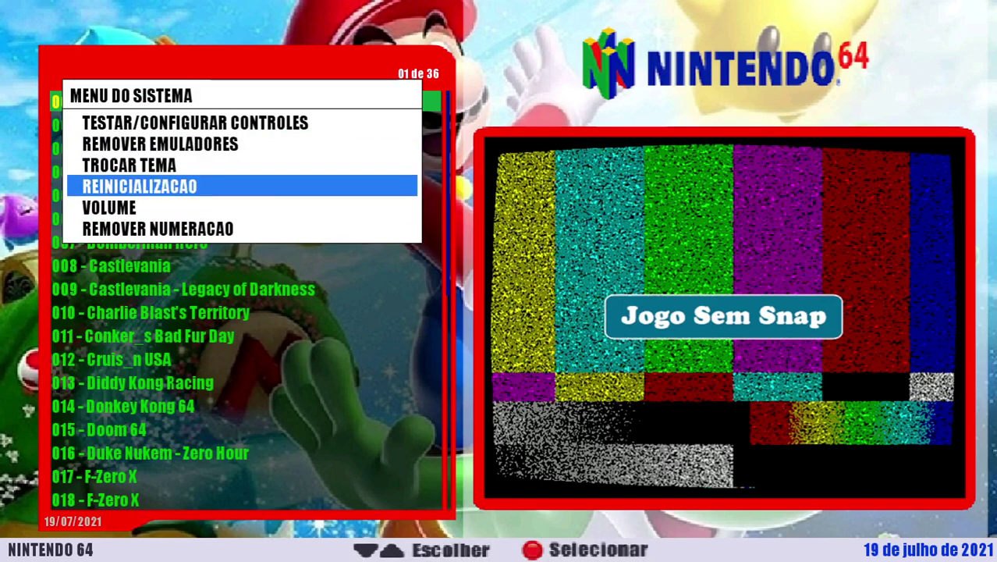
key(Up)
key(Up)
key(Up)
key(Down)
key(Down)
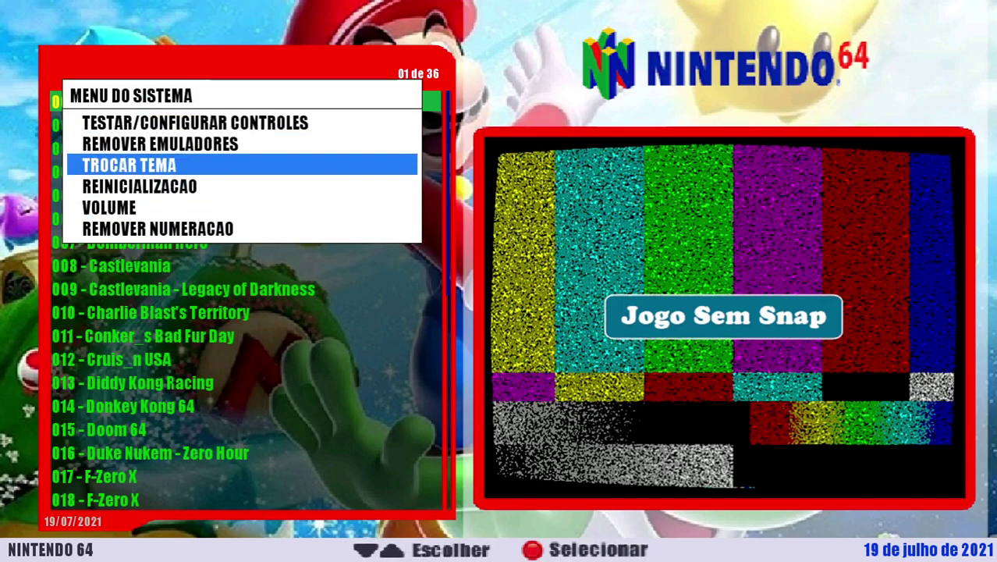
key(Down)
key(Down)
key(Down)
key(Up)
key(Up)
key(Up)
key(Up)
key(Up)
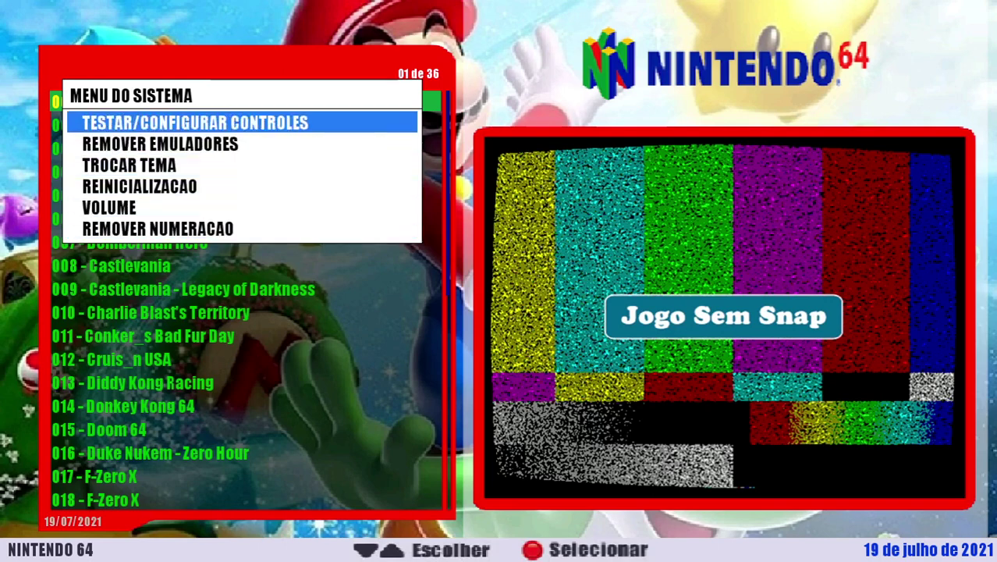
key(Down)
key(Down)
key(Down)
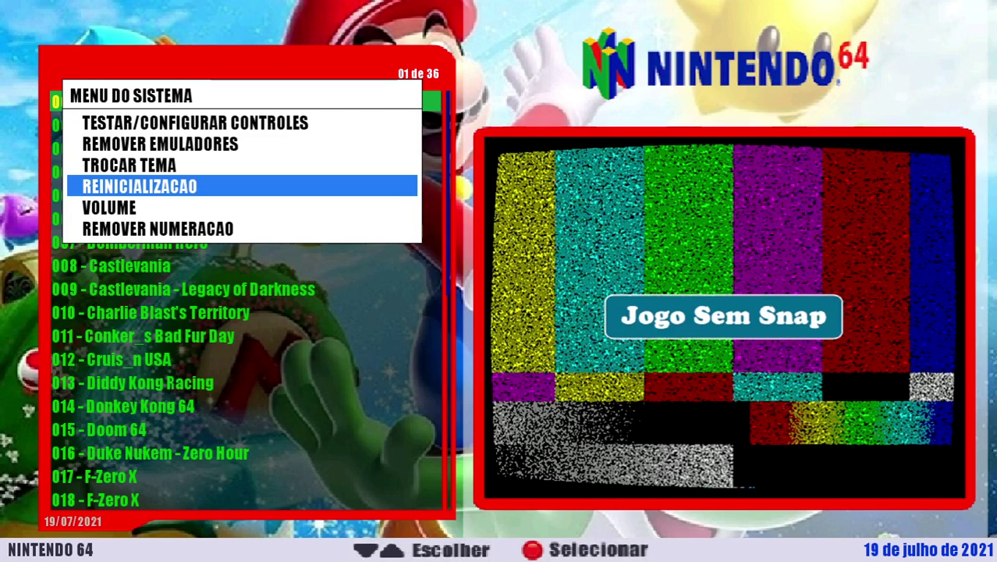
key(Down)
key(Down)
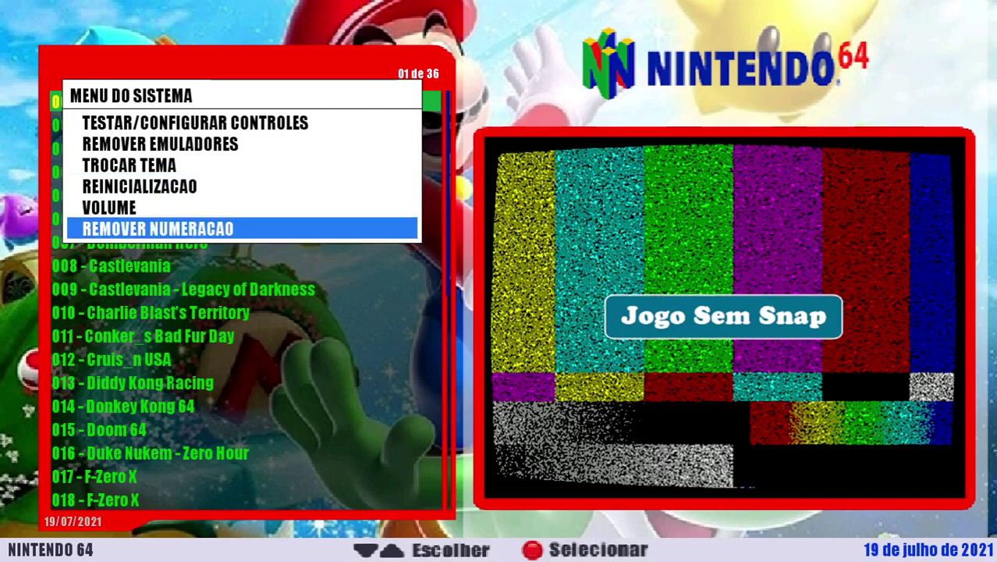
key(Up)
key(Up)
key(Up)
key(Up)
key(Up)
key(Down)
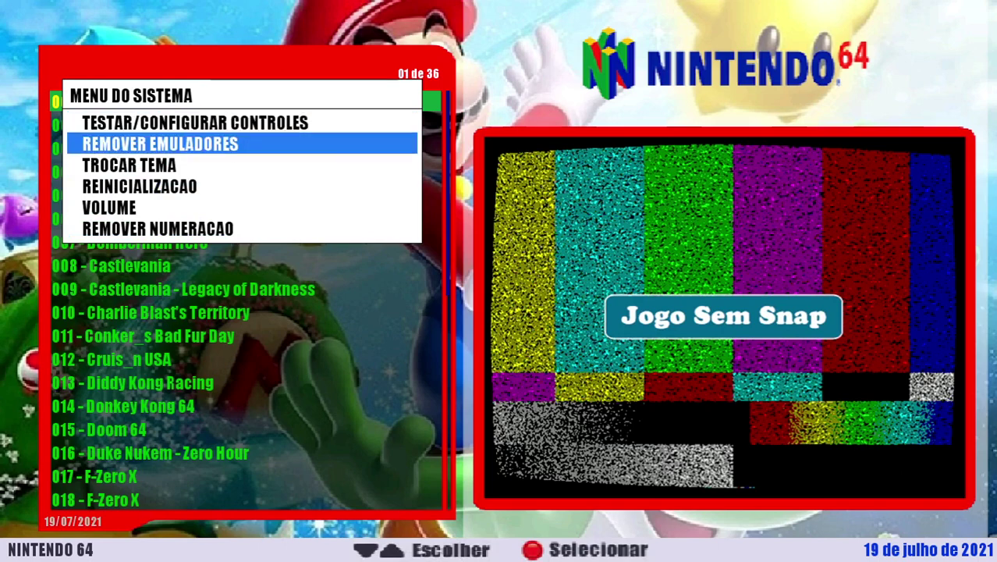
Close the system menu and exit the frontend to the ADVMENU CASEIRO folder.
key(Escape)
key(Down)
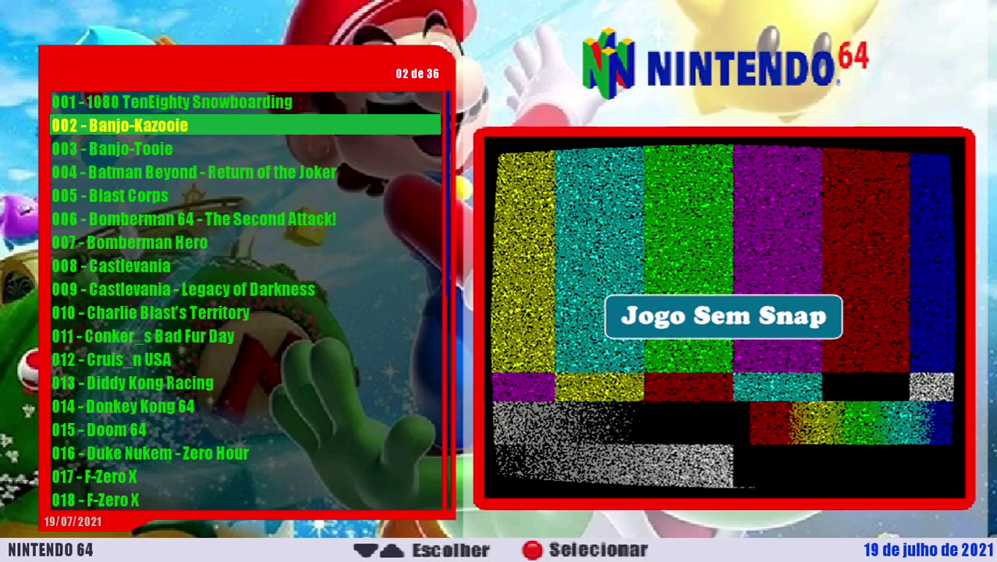
key(Escape)
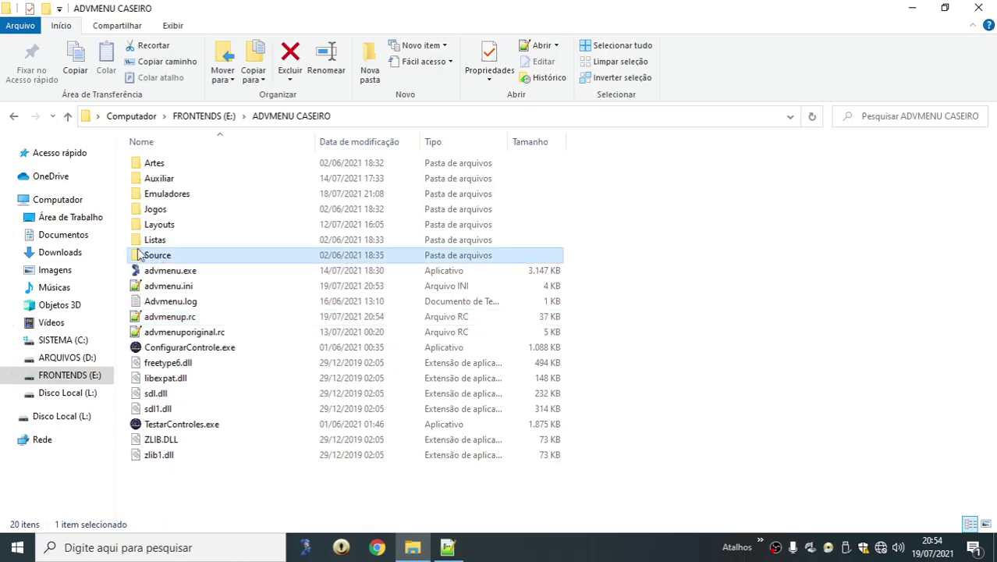
Open ConfigurarControles.au3 from the Source\SCRIPTS\Configurador De joystick folder in SciTE.
double_click(181, 257)
double_click(169, 180)
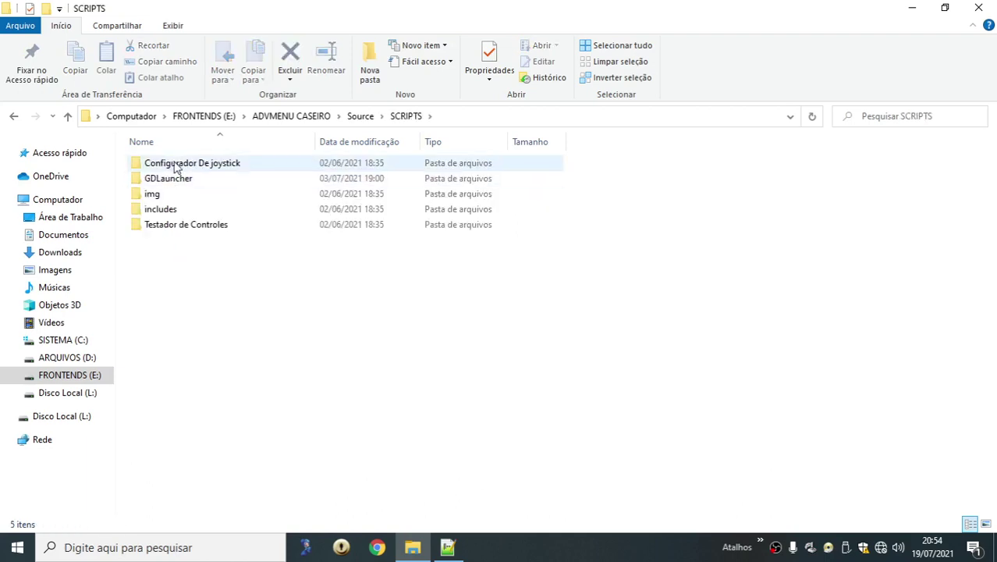
double_click(193, 170)
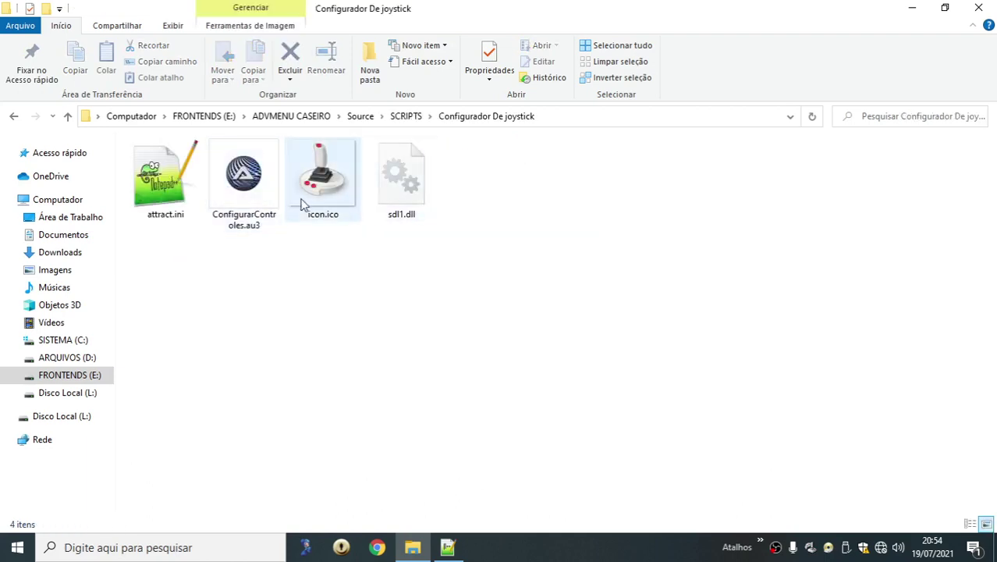
double_click(245, 191)
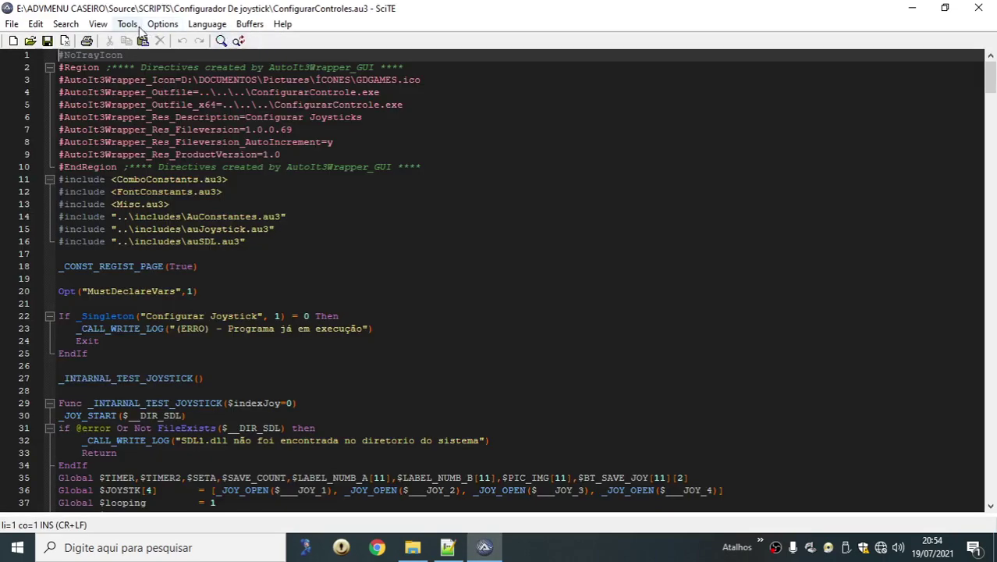
Run the ConfigurarControles.au3 script to show its controller setup screen, and return to File Explorer.
click(127, 24)
click(180, 83)
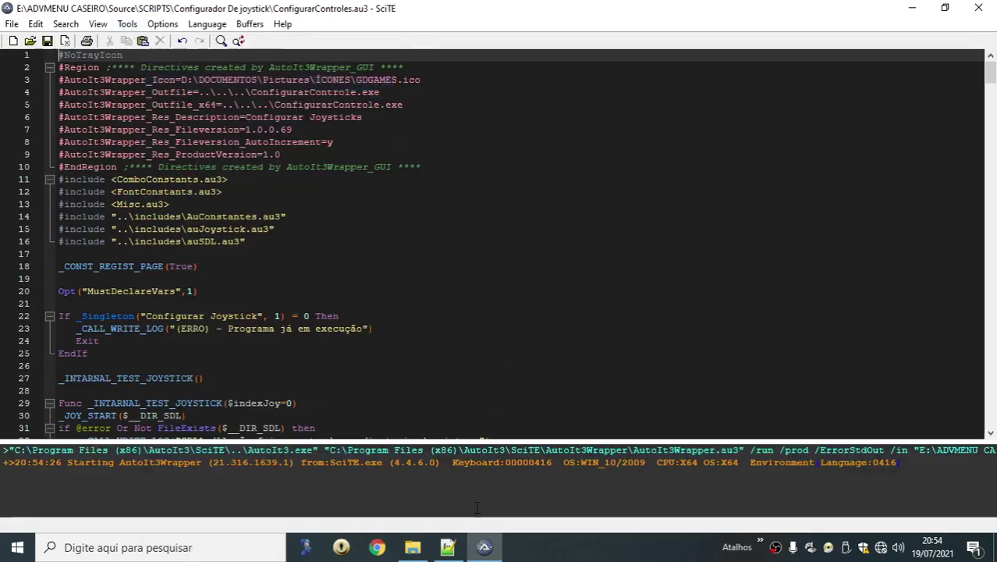
click(413, 547)
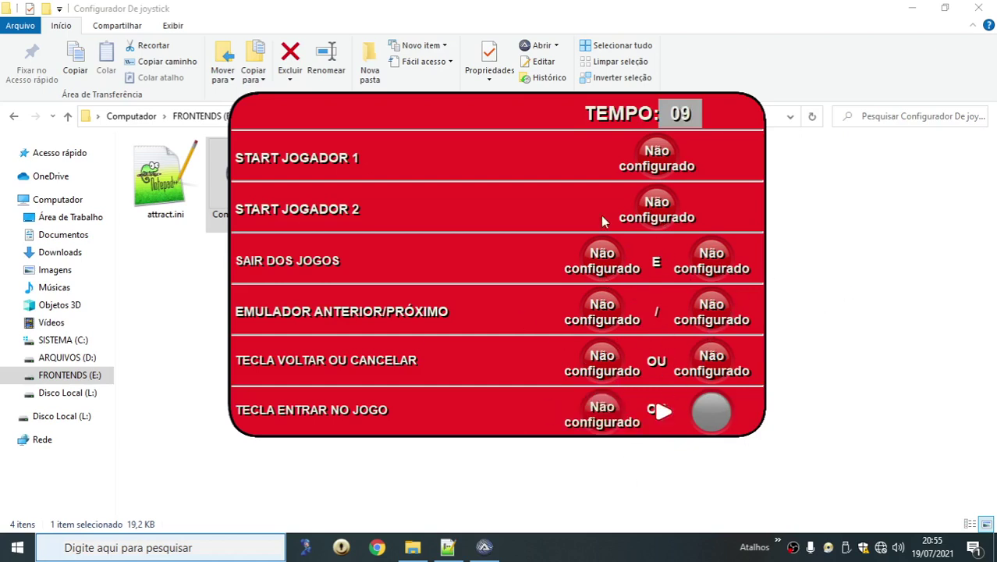
click(169, 259)
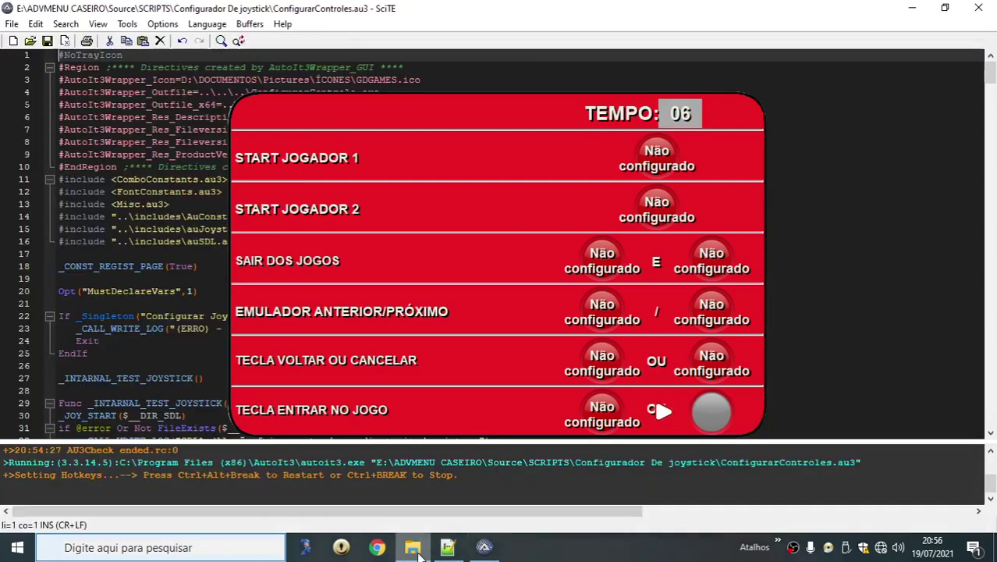
click(417, 547)
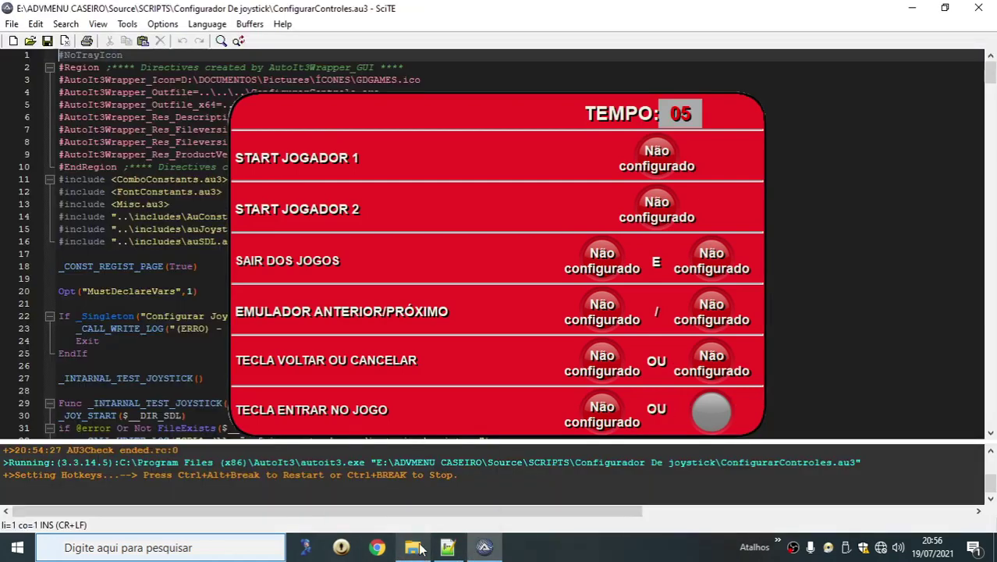
click(418, 548)
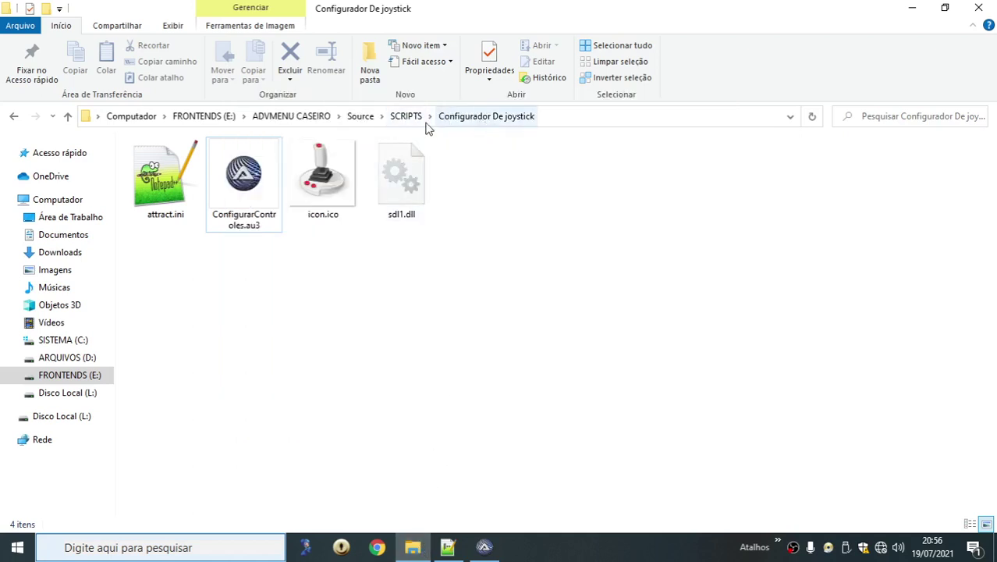
Go back to the ADVMENU CASEIRO folder and check its size and contents in the folder properties.
click(304, 117)
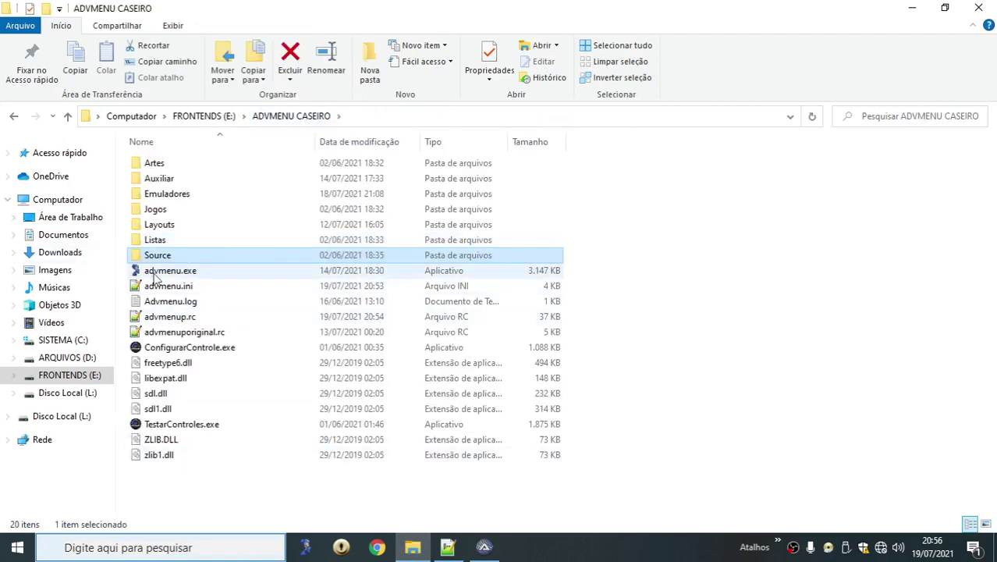
right_click(727, 444)
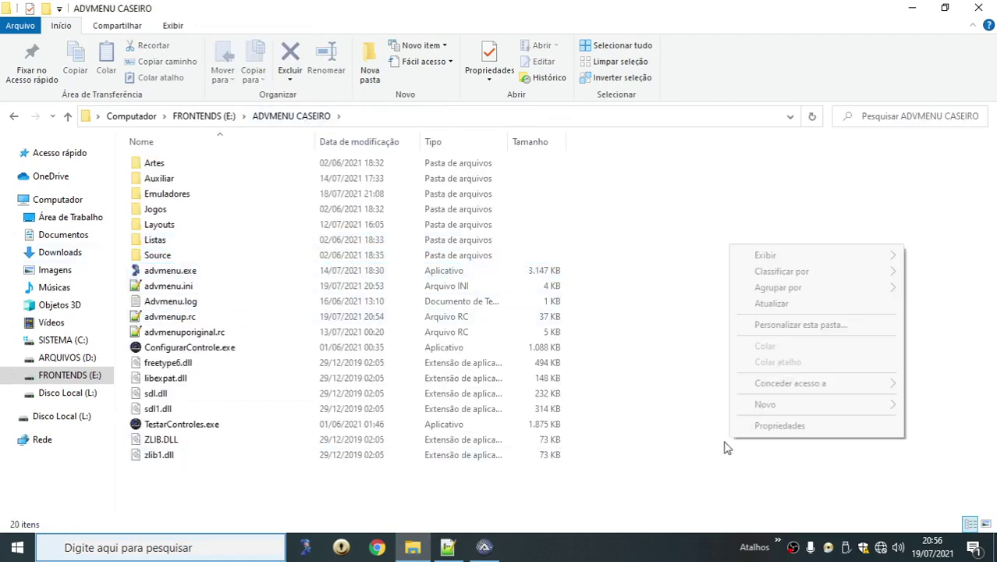
click(778, 428)
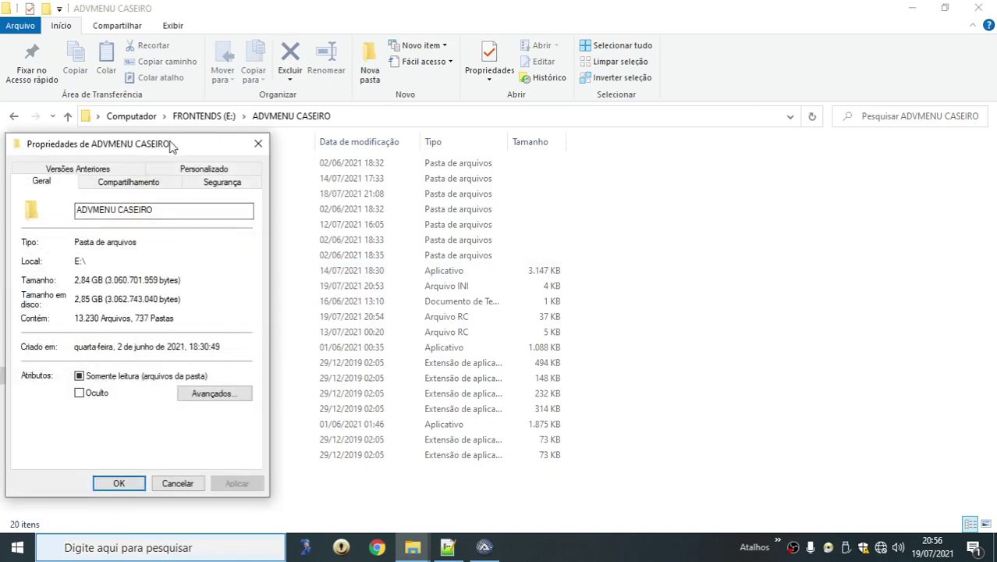
drag(173, 146, 533, 49)
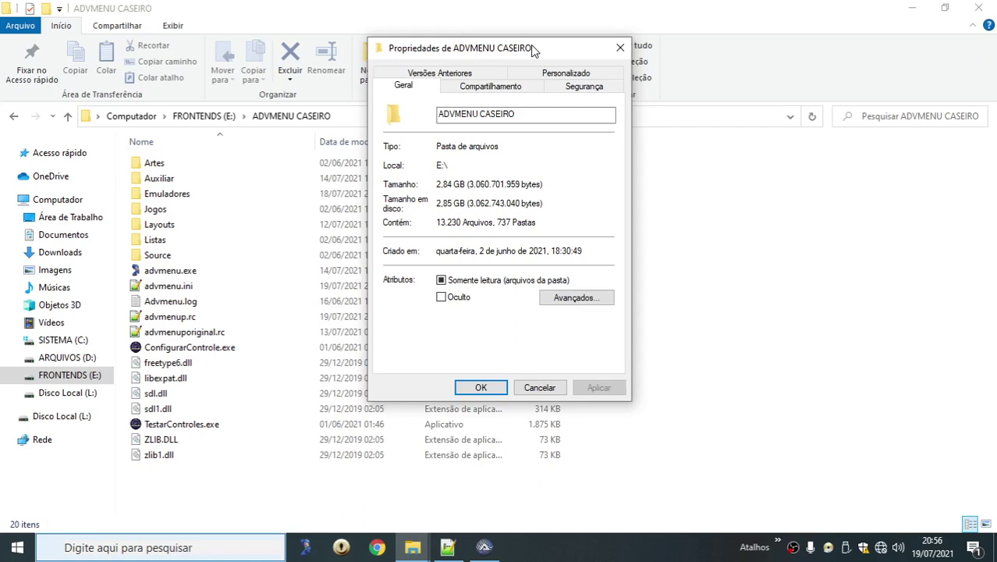
click(620, 48)
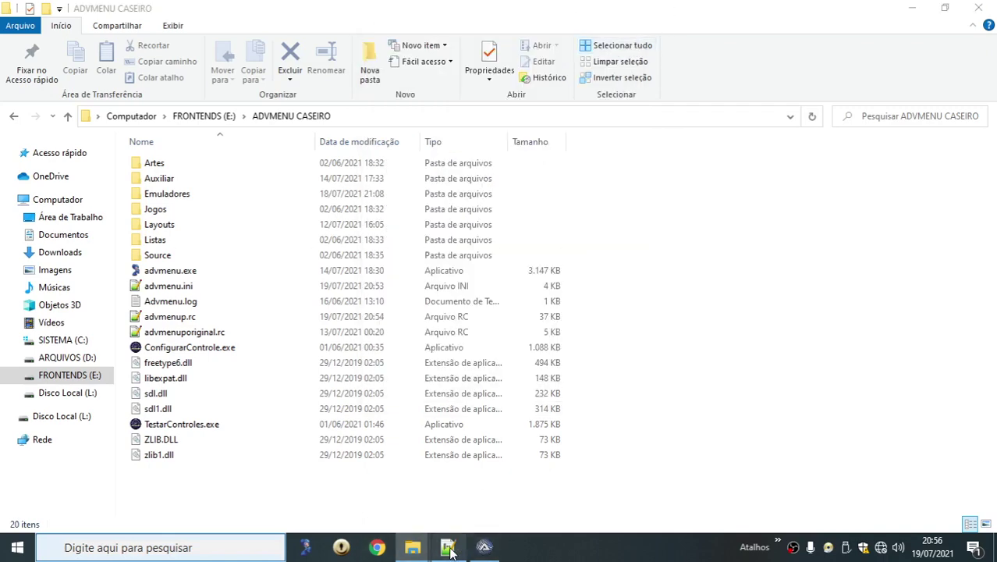
Switch to Notepad++, reload advmenup.rc, and close it together with both submenu.cc files.
click(448, 547)
click(528, 331)
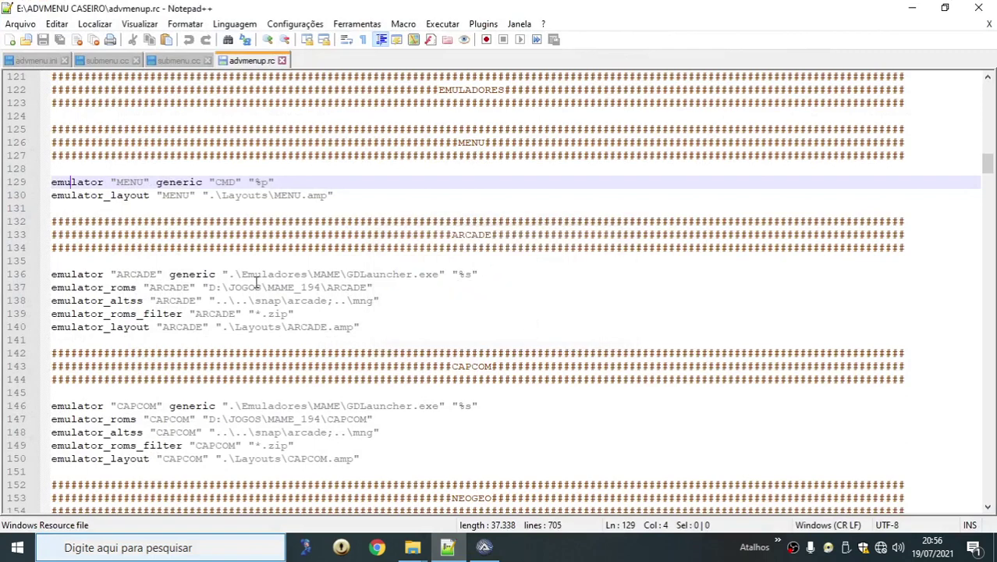
click(281, 60)
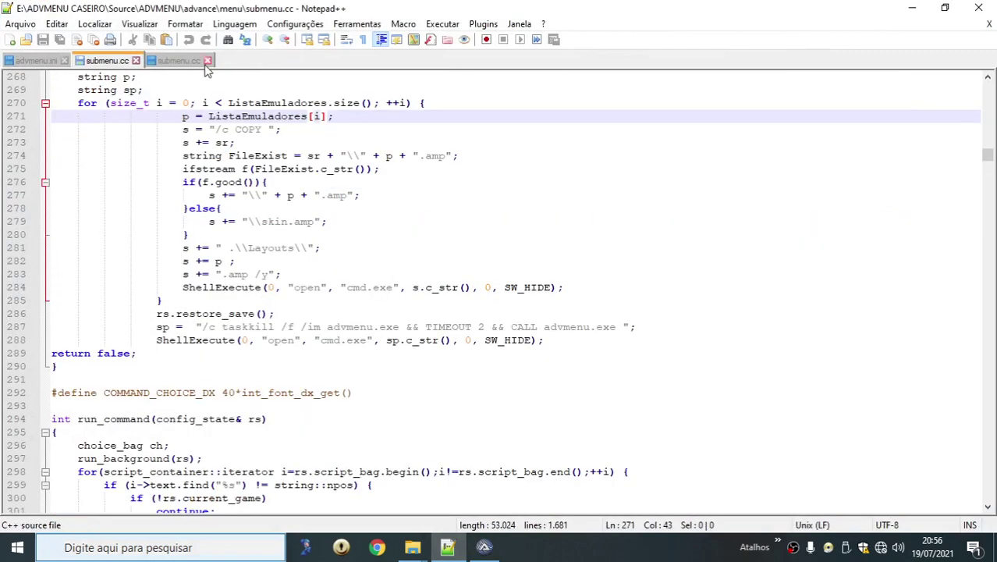
click(135, 61)
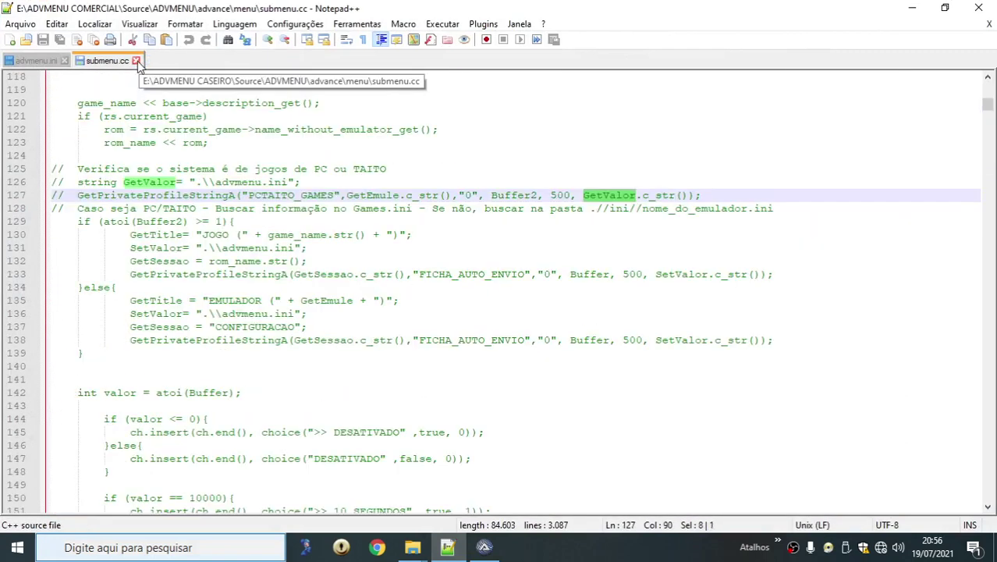
click(136, 61)
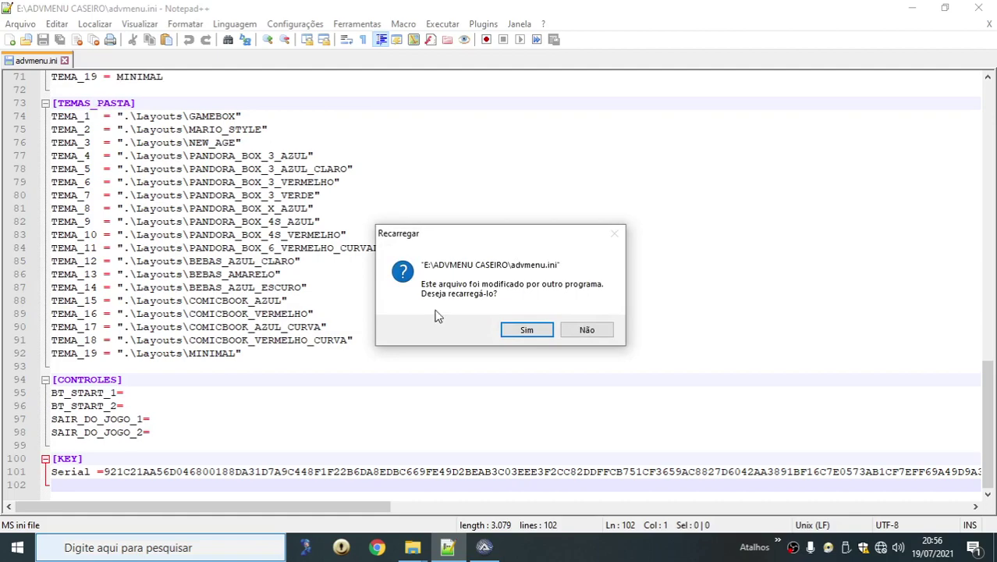
Reload advmenu.ini and examine the NOME_DO_EMULADOR section, highlighting the SEGAMODEL2 entry and its display name SEGA MODEL 2.
click(526, 330)
scroll(359, 296, up, 7)
scroll(363, 319, up, 16)
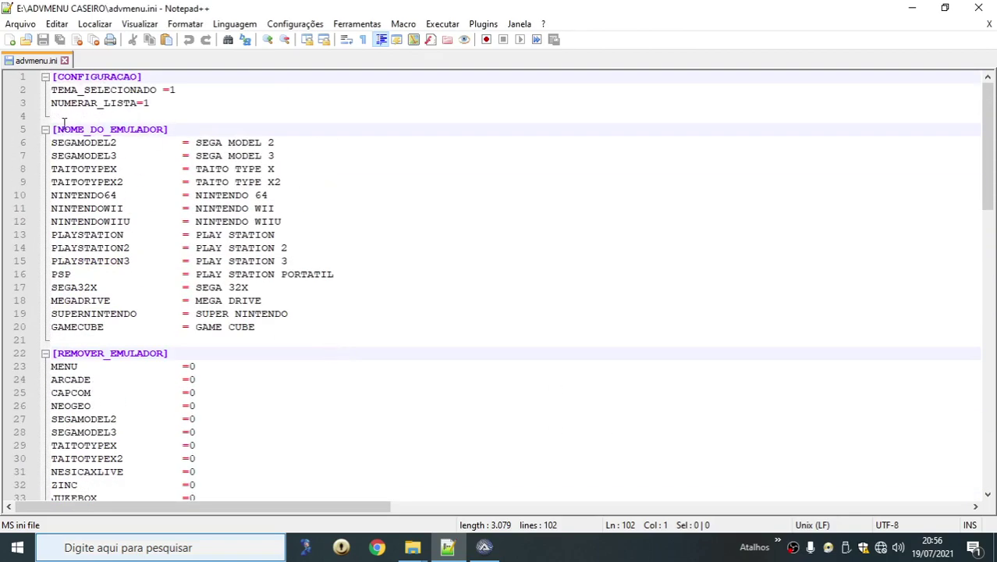
click(64, 119)
double_click(89, 129)
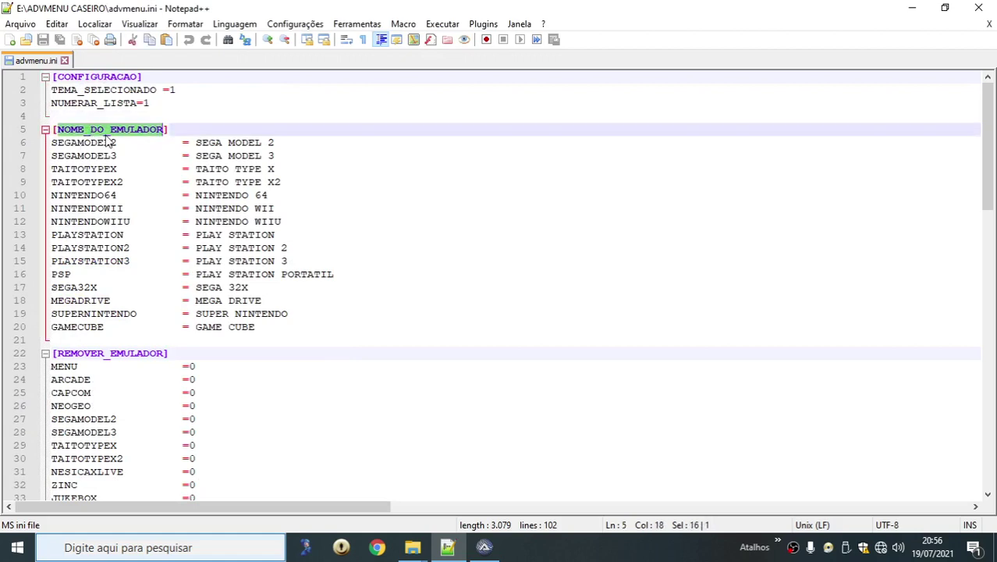
double_click(74, 143)
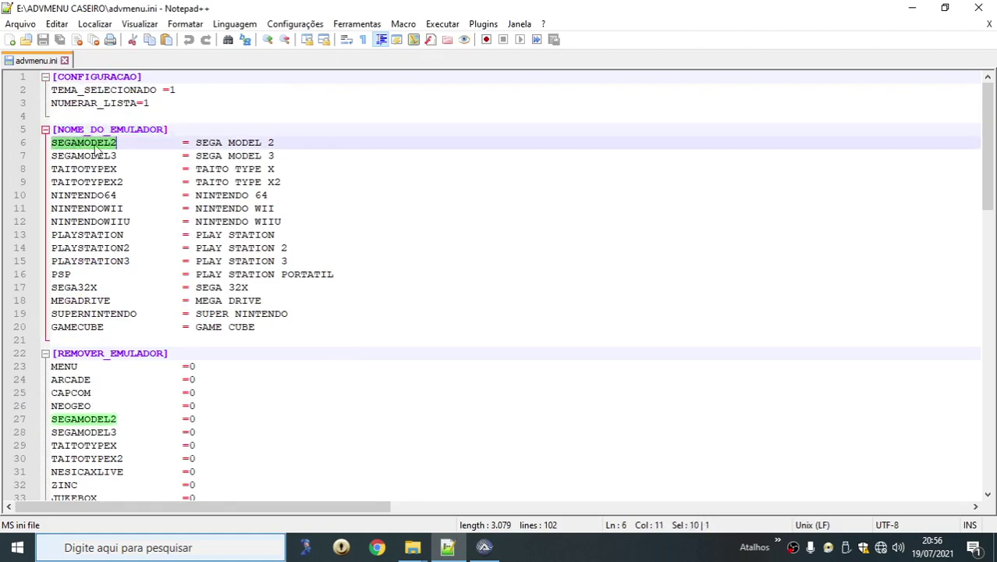
click(197, 140)
drag(252, 141, 281, 142)
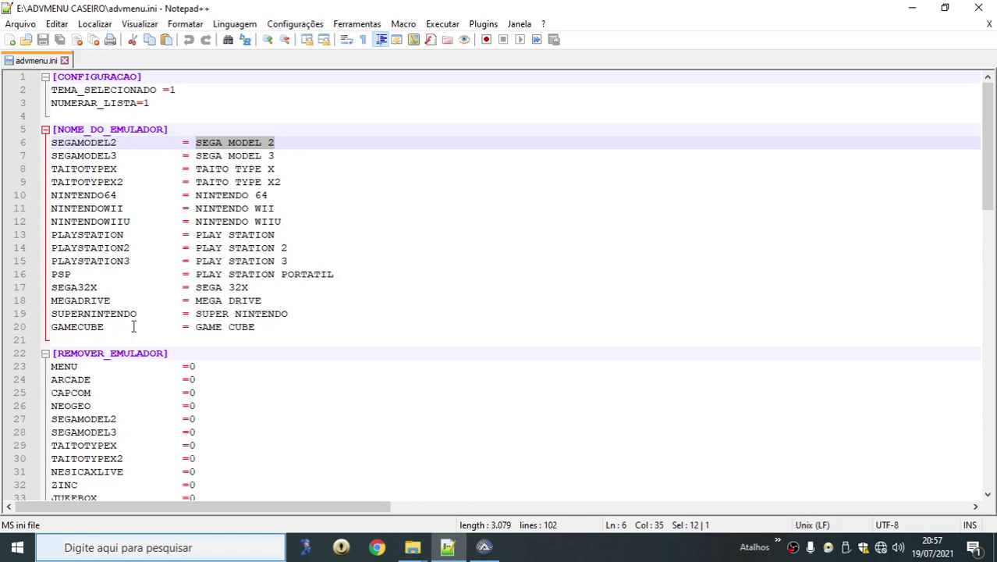
Launch the ADVMENU frontend and browse the emulator selector to PC and back to ARCADE.
click(311, 547)
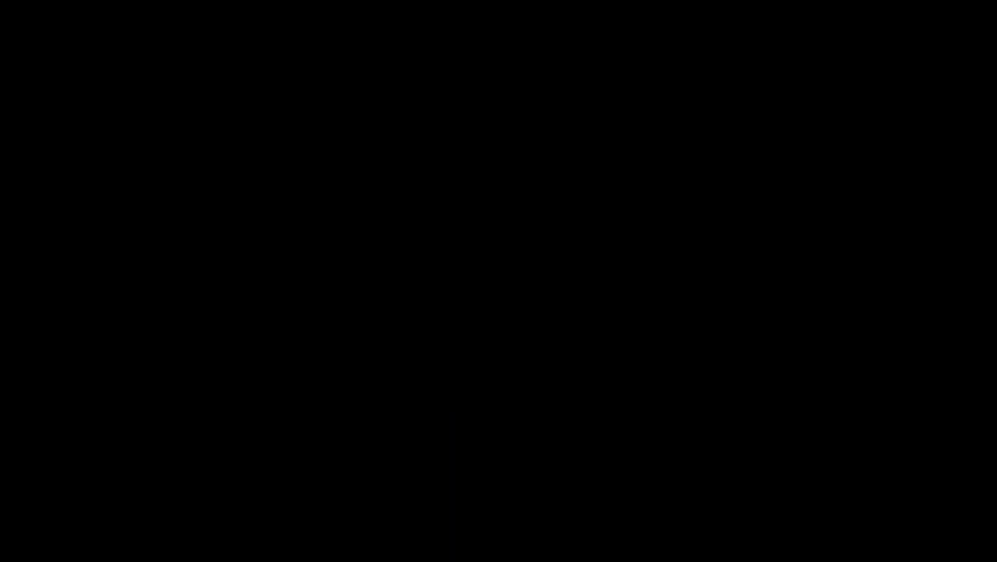
key(Right)
key(Right)
key(Right)
key(Right)
key(Right)
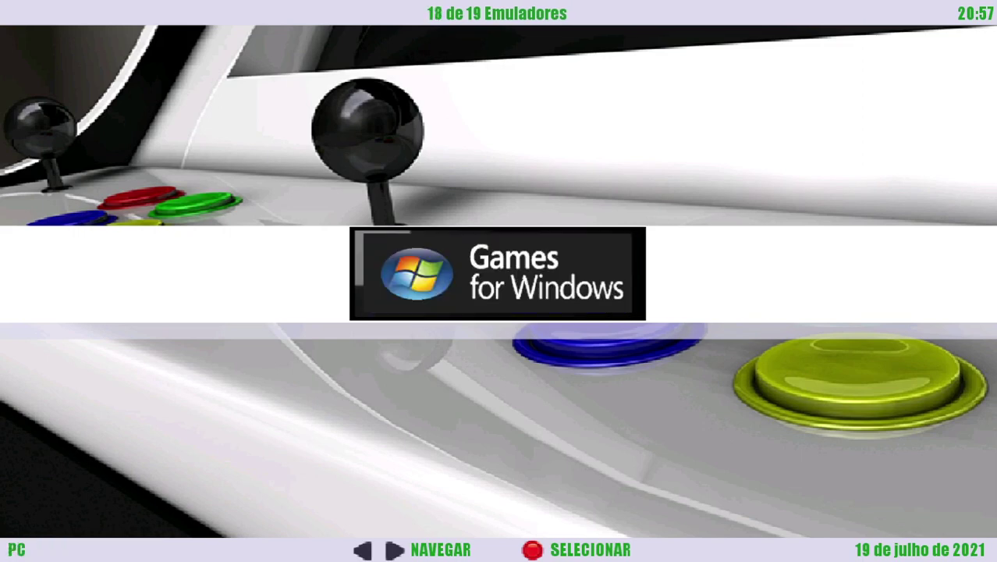
key(Left)
key(Left)
key(Left)
key(Left)
key(Left)
key(Left)
key(Left)
key(Left)
key(Left)
key(Left)
key(Left)
key(Left)
key(Left)
key(Left)
key(Left)
key(Left)
key(Left)
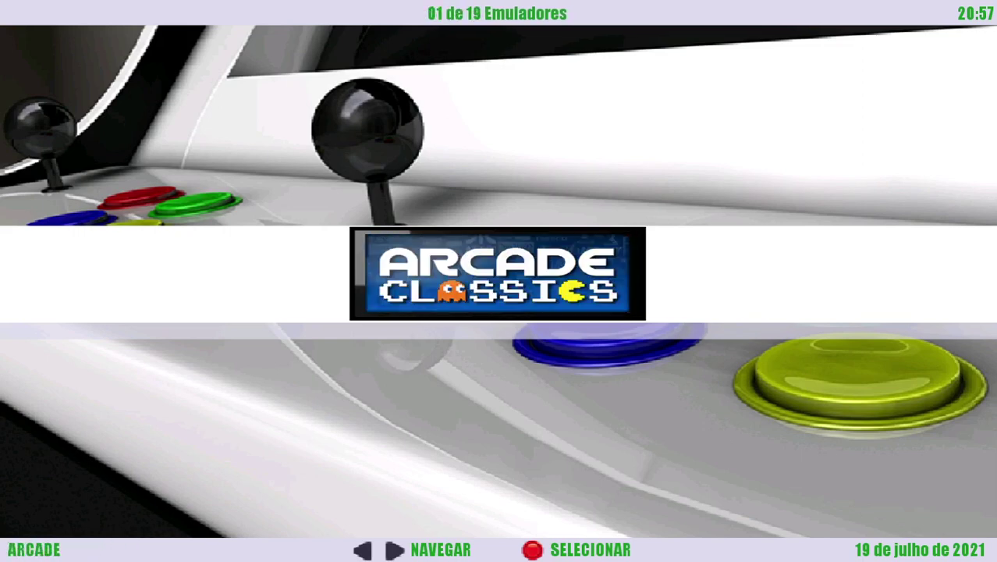
Browse the emulator selector forward from ARCADE to TAITO TYPE X2 to check the emulator display names.
key(Right)
key(Right)
key(Right)
key(Right)
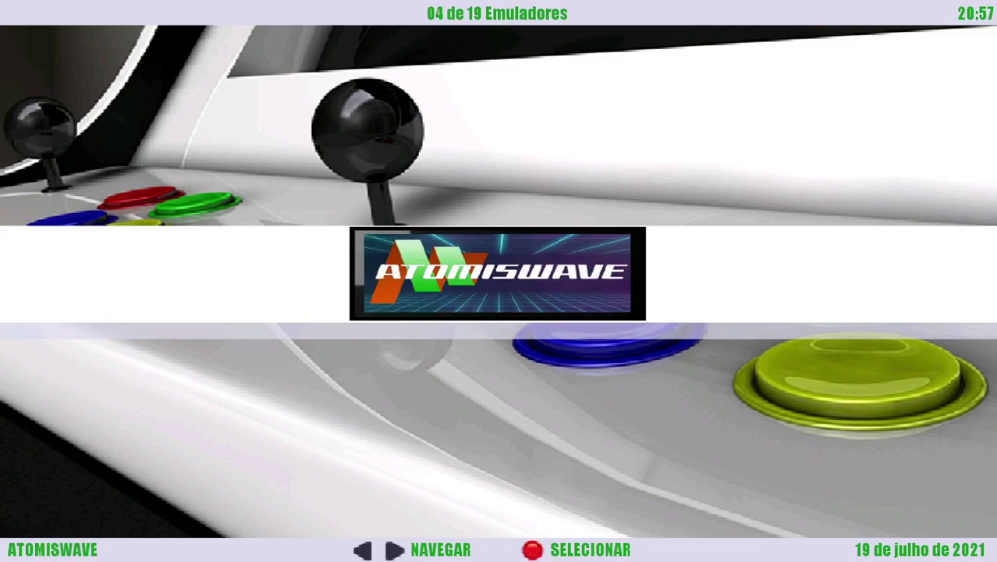
key(Right)
key(Right)
key(Right)
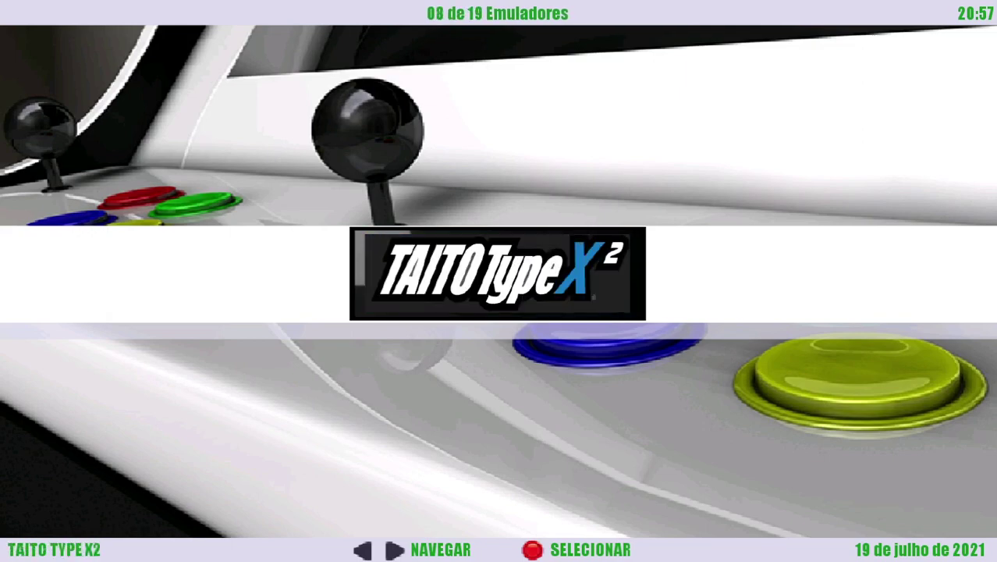
Leave the frontend, open advmenup.rc from the ADVMENU CASEIRO folder in Notepad++ and go to its EMULADORES section.
key(Return)
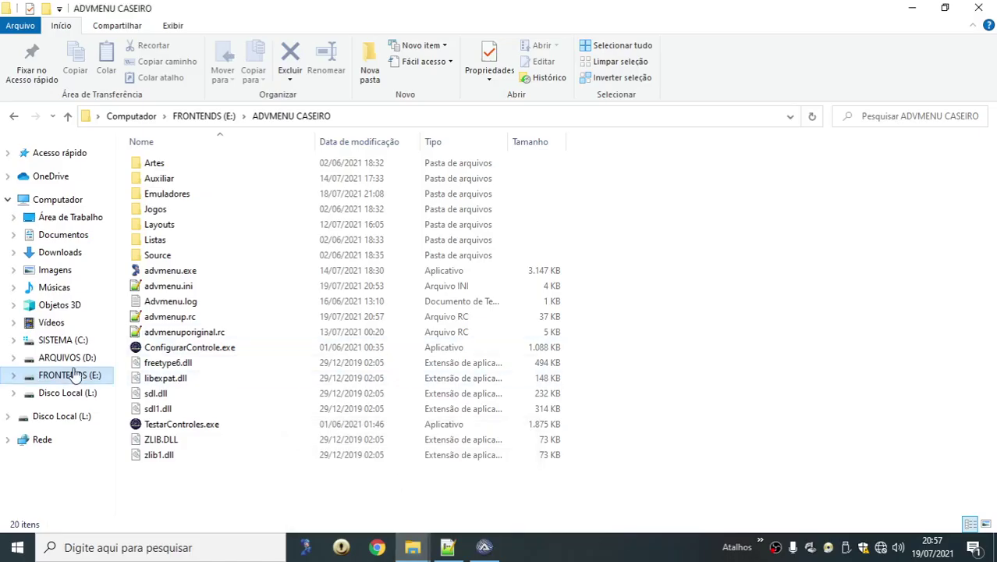
click(72, 375)
double_click(218, 162)
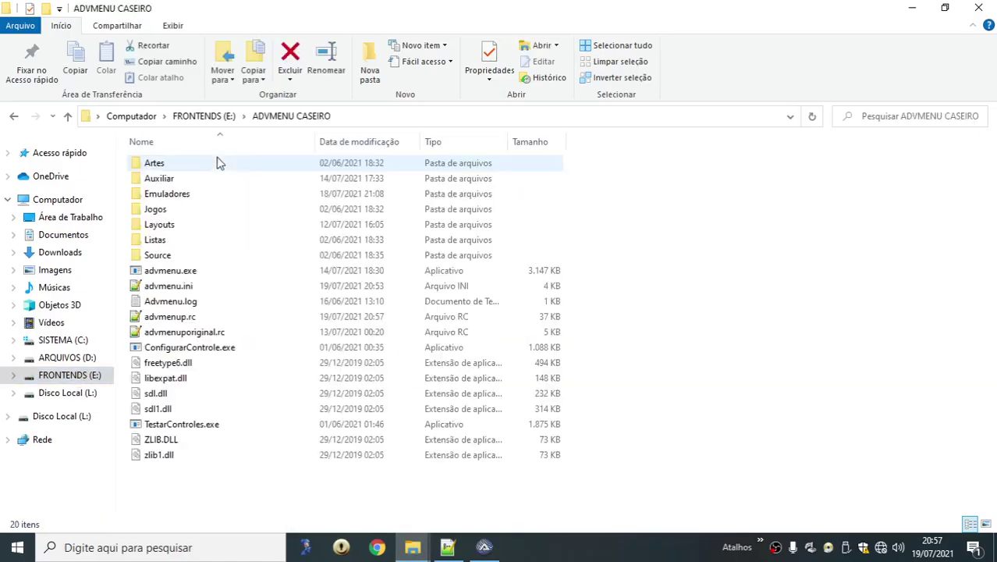
double_click(168, 316)
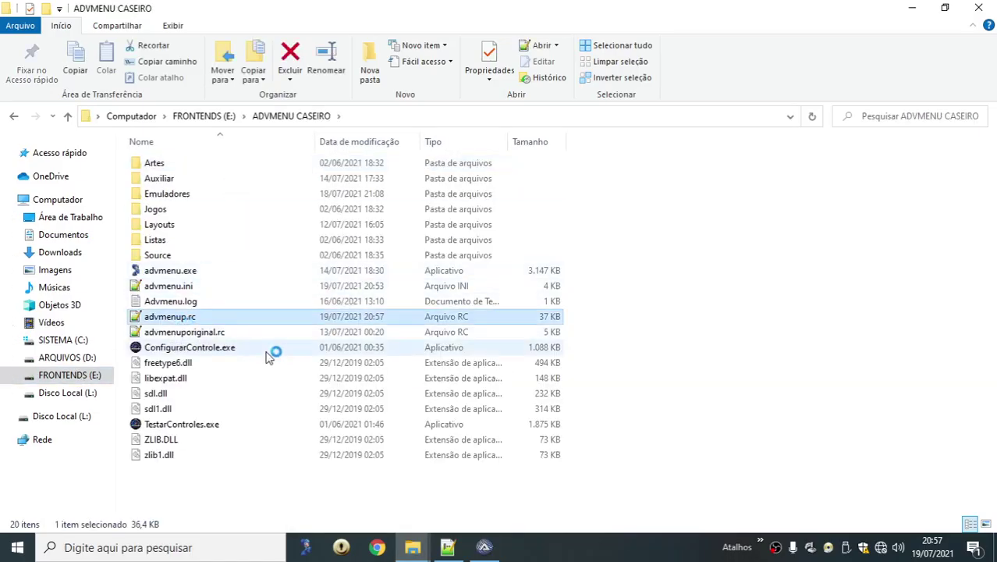
scroll(312, 328, down, 4)
scroll(334, 344, down, 20)
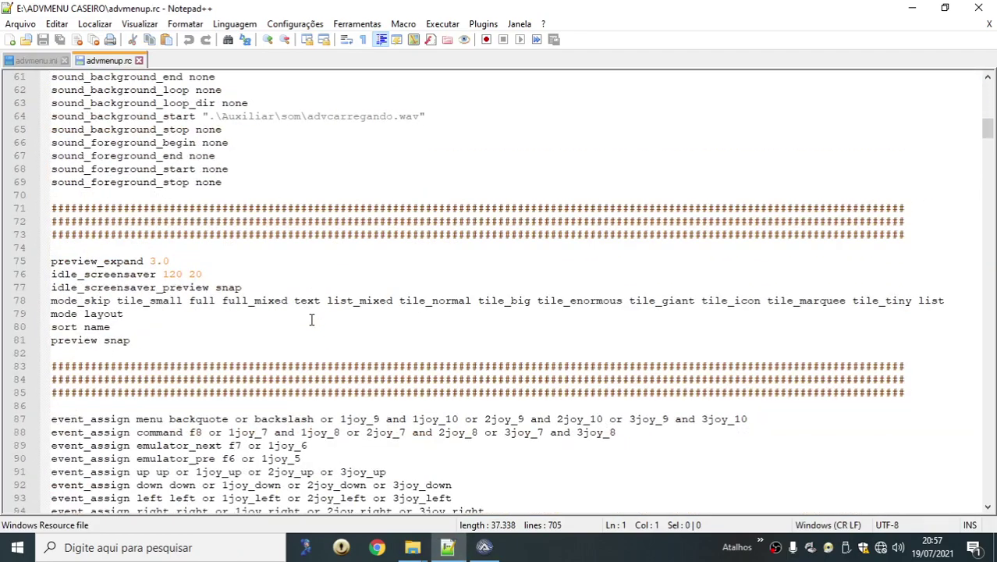
scroll(311, 314, down, 6)
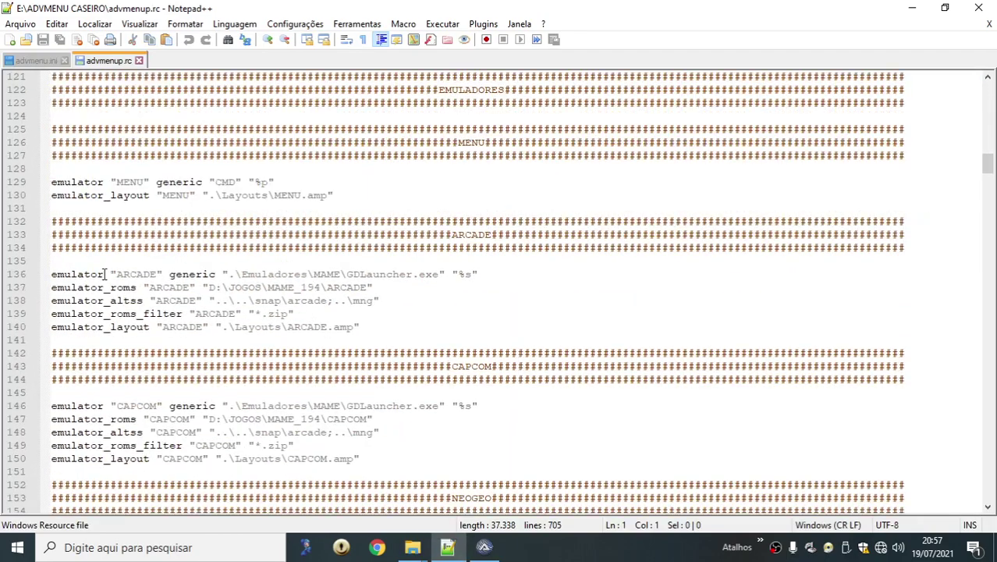
Examine the ARCADE emulator block in advmenup.rc, highlighting its ARCADE names, emulator_altss and the path D:\JOGOS\MAME_194\ARCADE.
double_click(131, 273)
scroll(117, 274, down, 2)
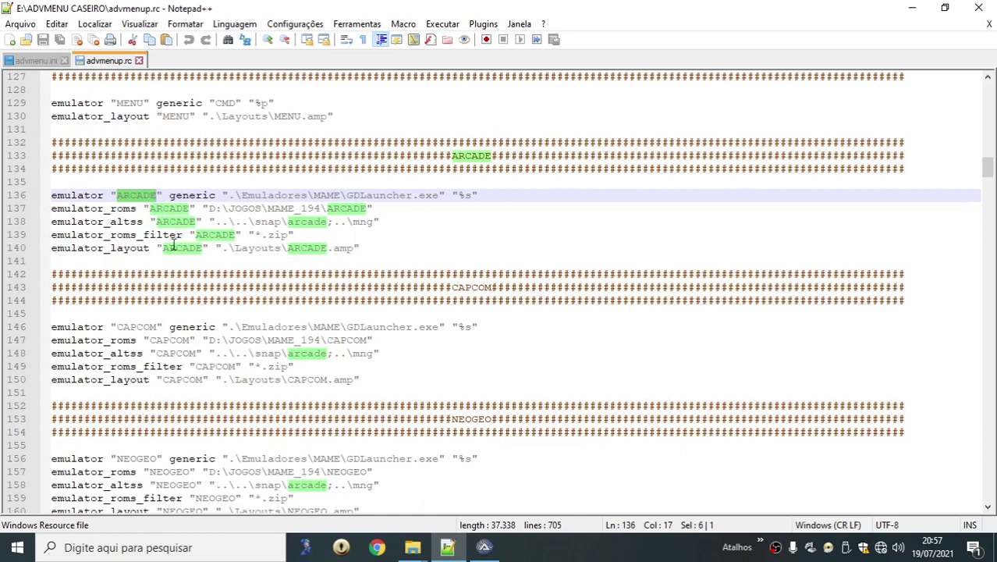
double_click(95, 225)
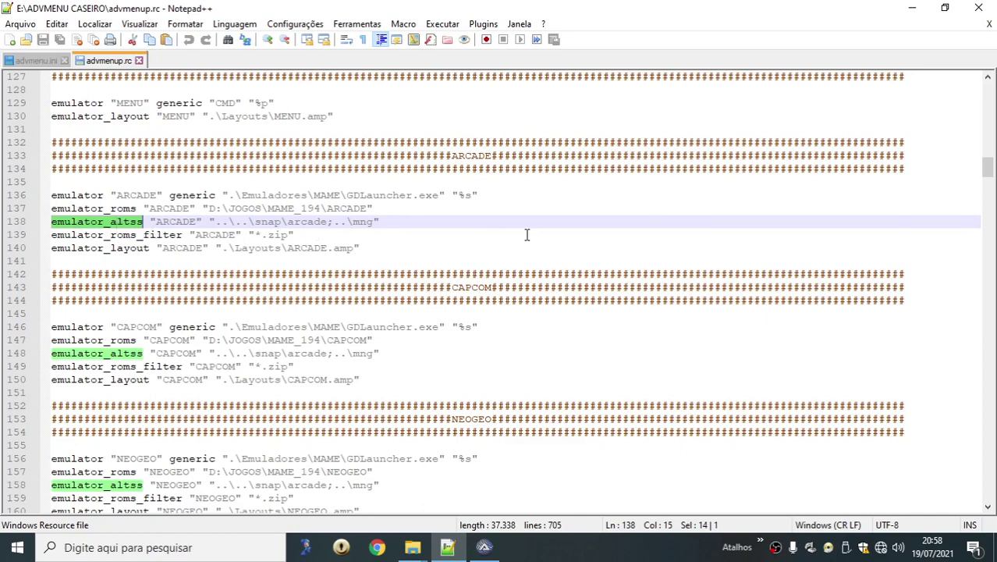
click(169, 208)
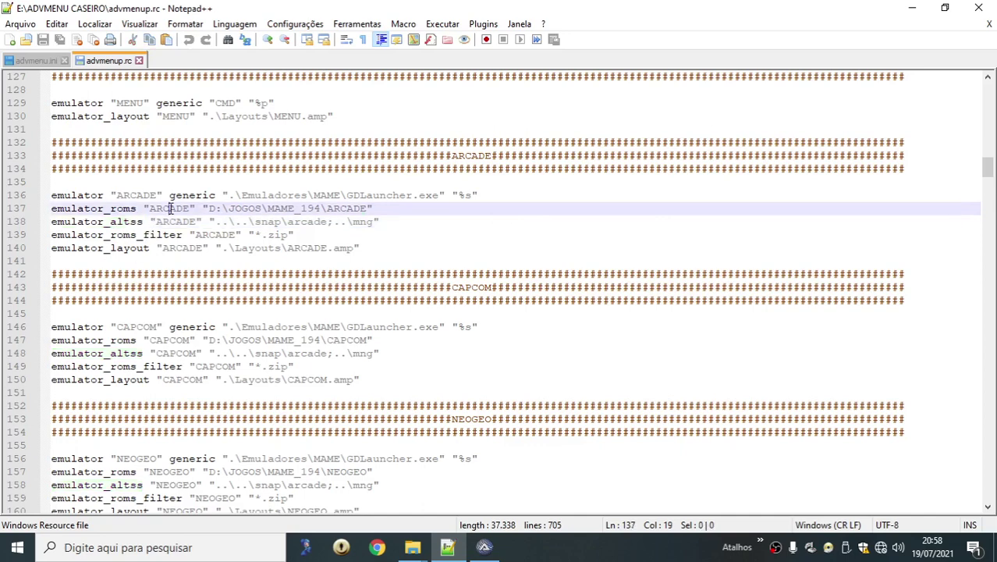
double_click(169, 209)
double_click(185, 223)
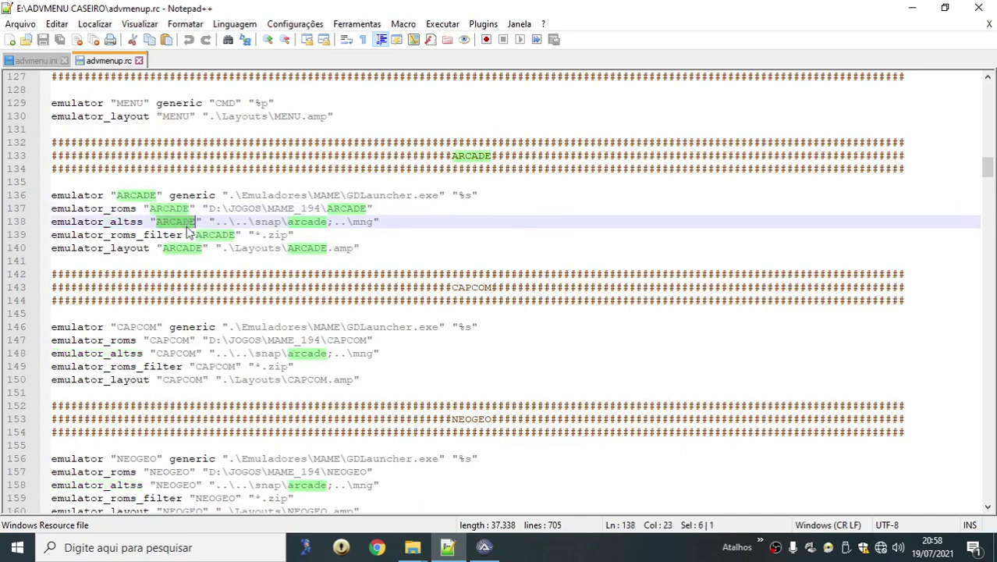
click(306, 248)
double_click(303, 248)
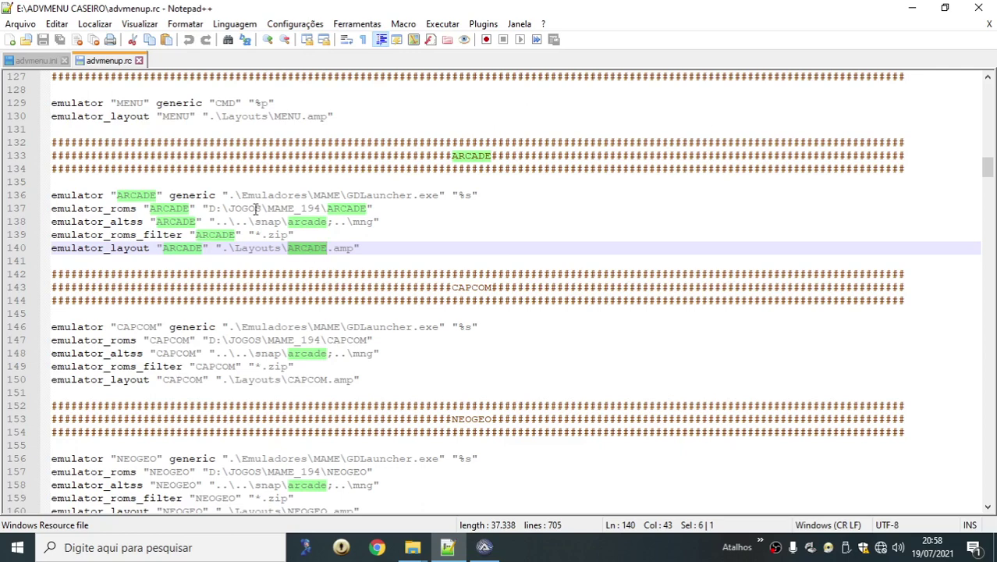
drag(209, 209, 366, 208)
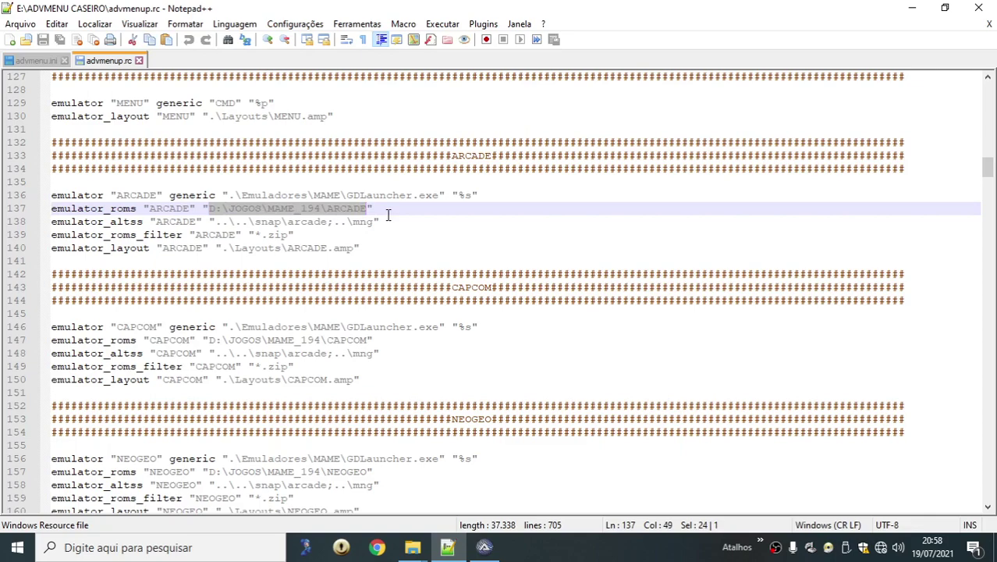
Compare the SEGAMODEL2 name in its advmenup.rc emulator block with the matching NOME_DO_EMULADOR key in advmenu.ini.
scroll(388, 215, down, 8)
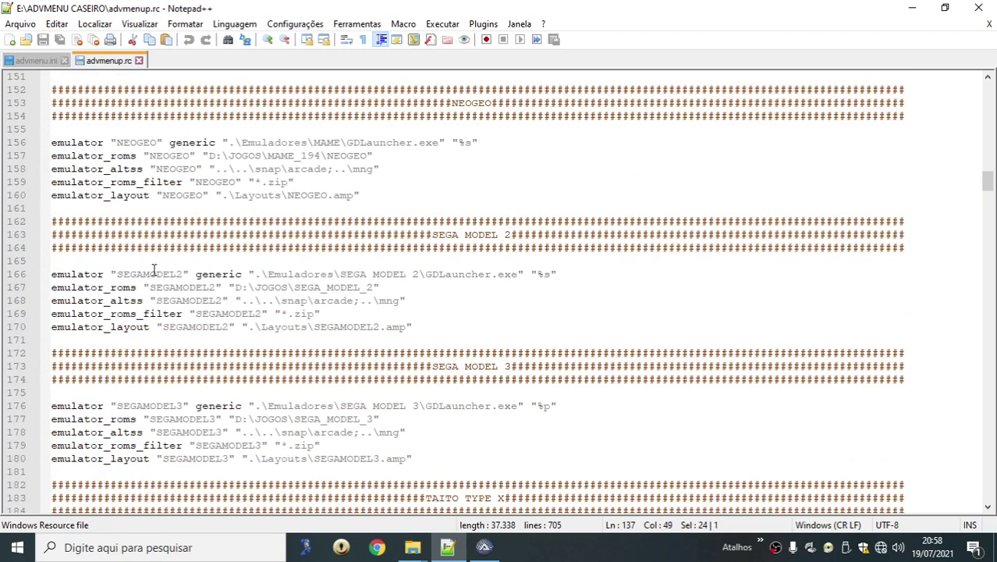
double_click(153, 274)
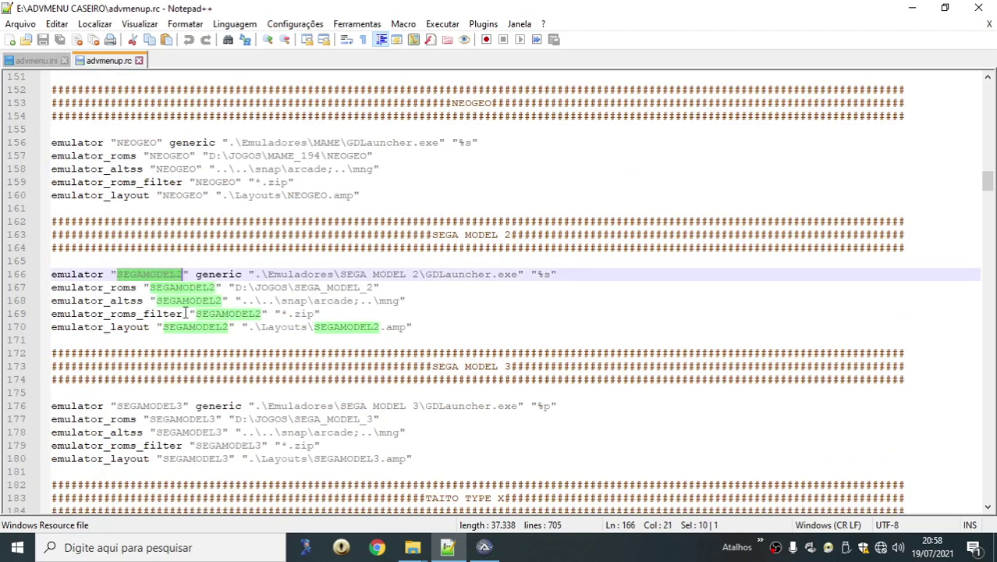
click(28, 62)
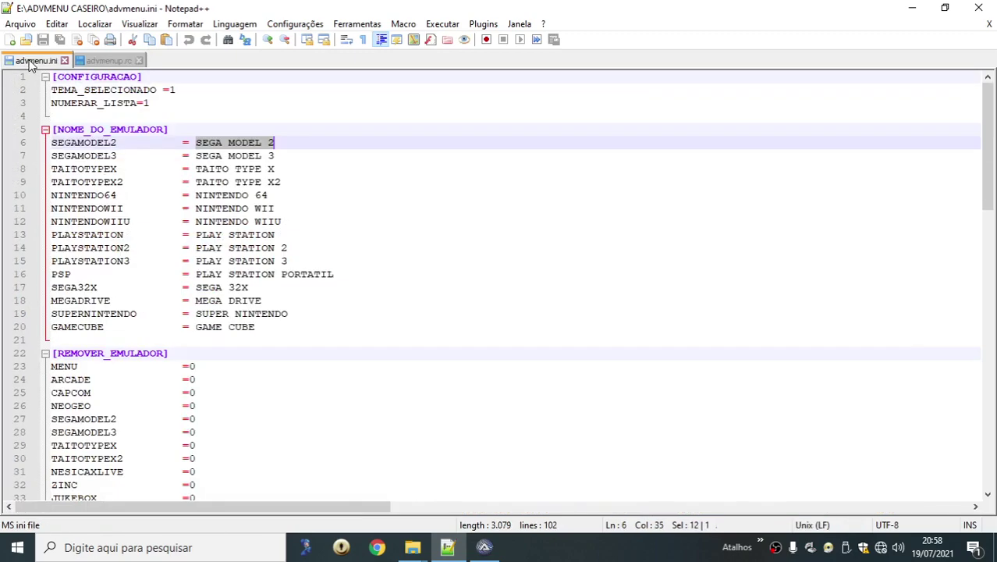
double_click(82, 143)
click(102, 61)
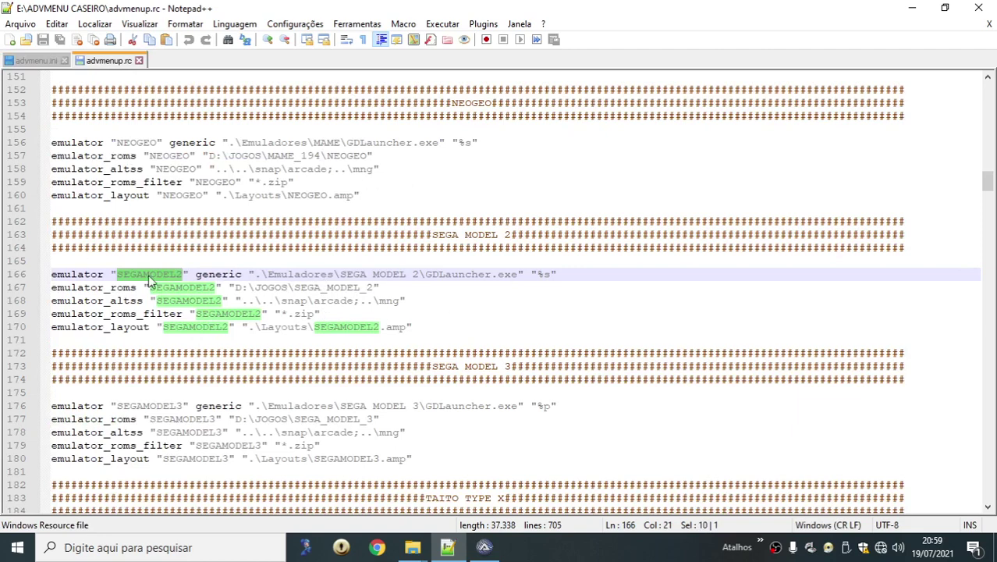
click(43, 62)
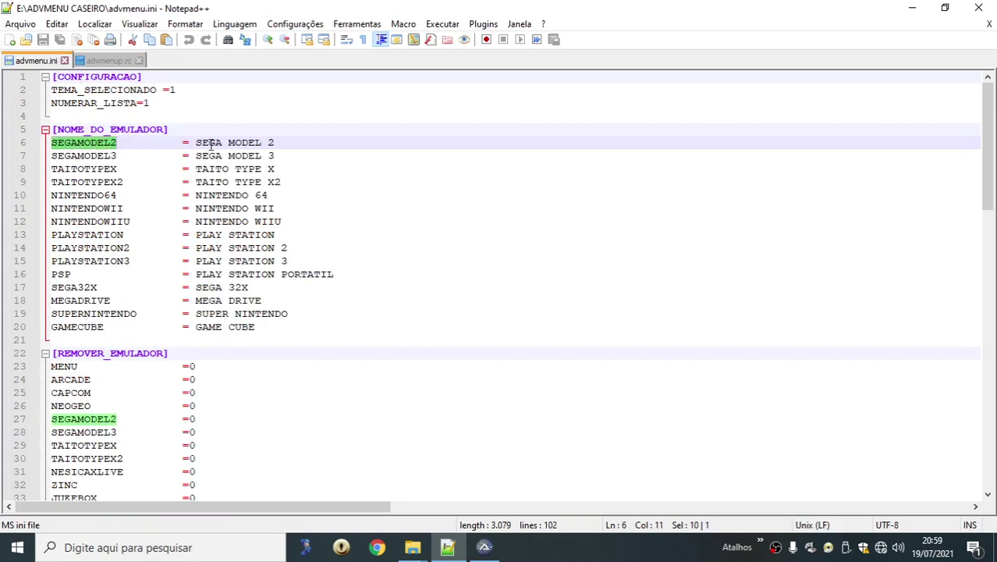
Change the SEGAMODEL2 display name in advmenu.ini to GD GAMES and save the file.
click(309, 142)
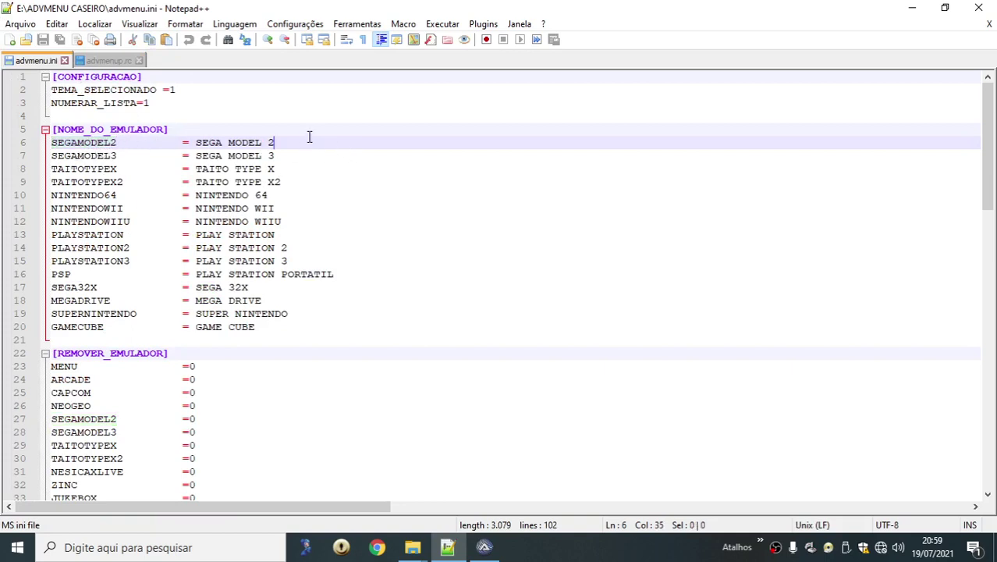
drag(277, 144, 194, 143)
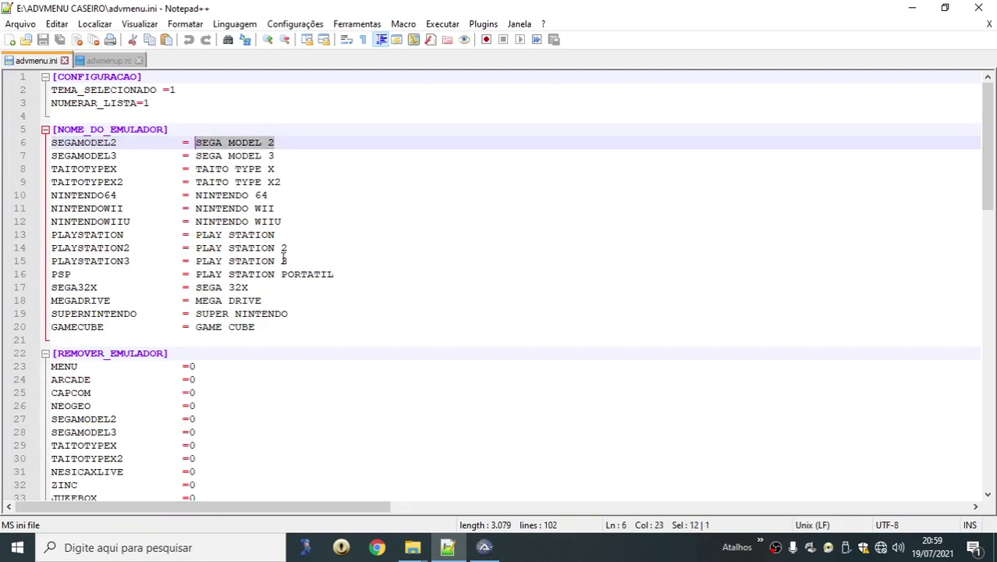
text(GD)
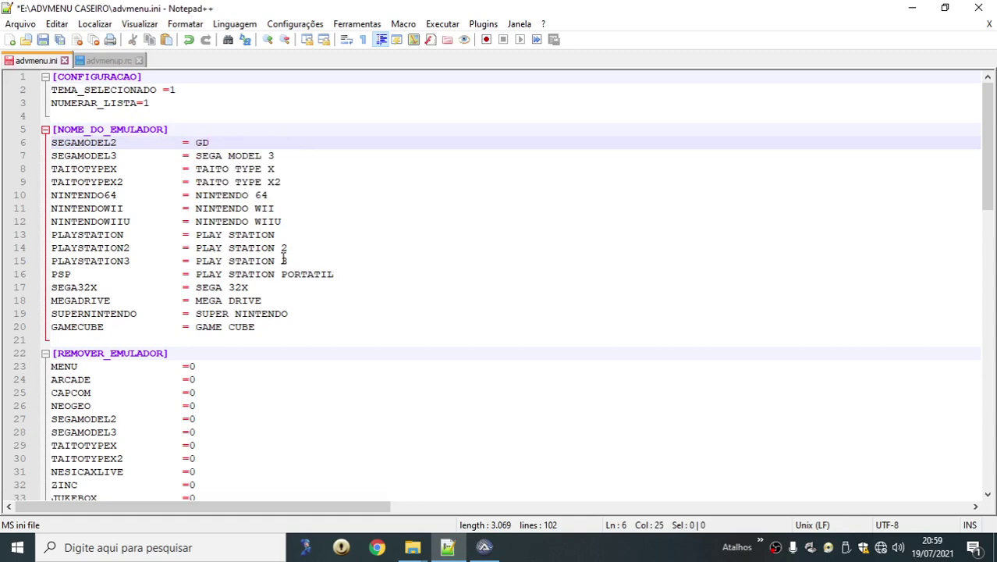
text( GAMES)
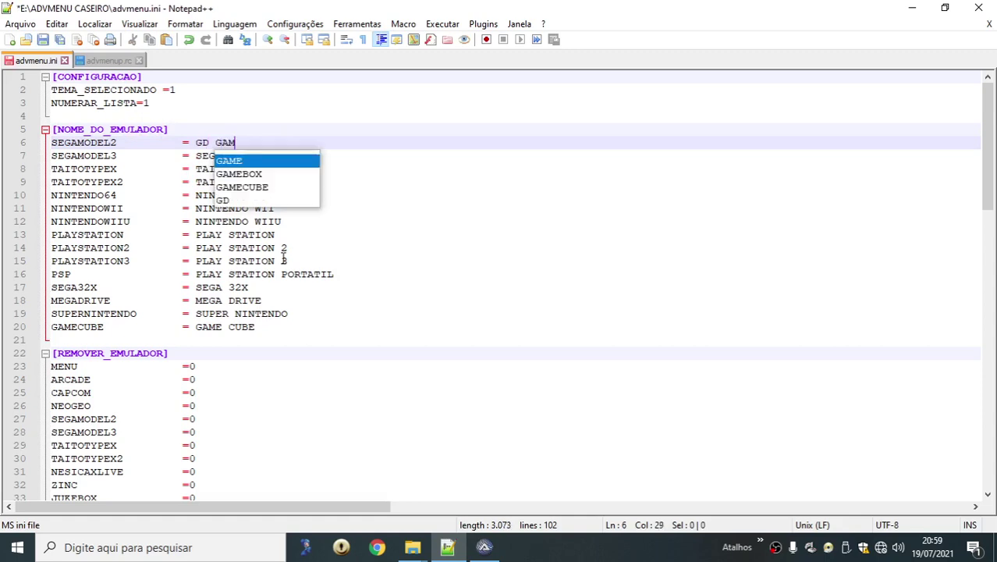
click(42, 41)
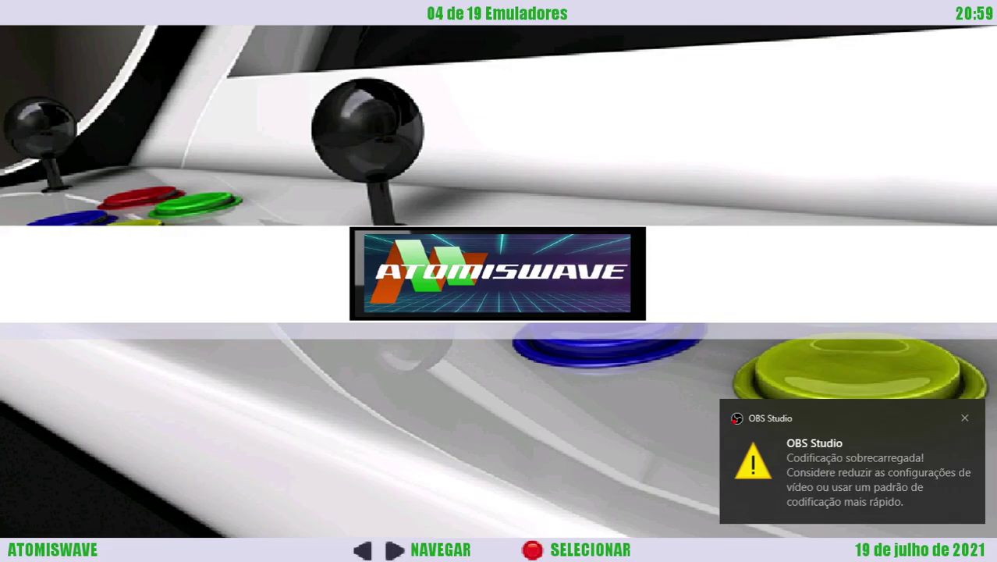
Browse the running frontend's emulator selector back and forth between NEOGEO and NINTENDO 64 to look for the GD GAMES name.
key(Left)
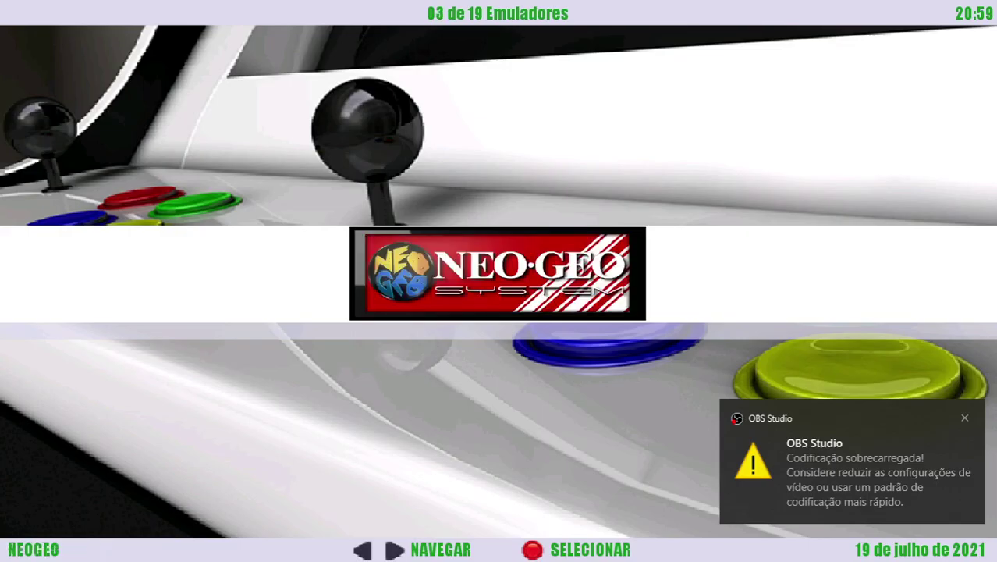
key(Left)
key(Right)
key(Right)
key(Right)
key(Right)
key(Right)
key(Right)
key(Right)
key(Right)
key(Right)
key(Right)
key(Right)
key(Right)
key(Right)
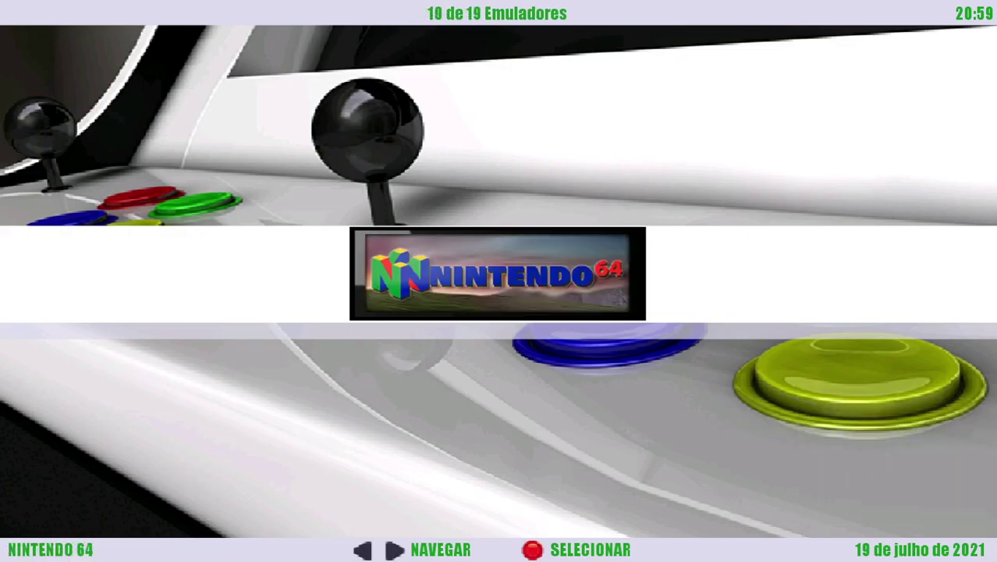
key(Left)
key(Left)
key(Left)
key(Left)
key(Left)
key(Left)
key(Left)
key(Left)
key(Left)
key(Left)
key(Left)
key(Left)
key(Left)
key(Left)
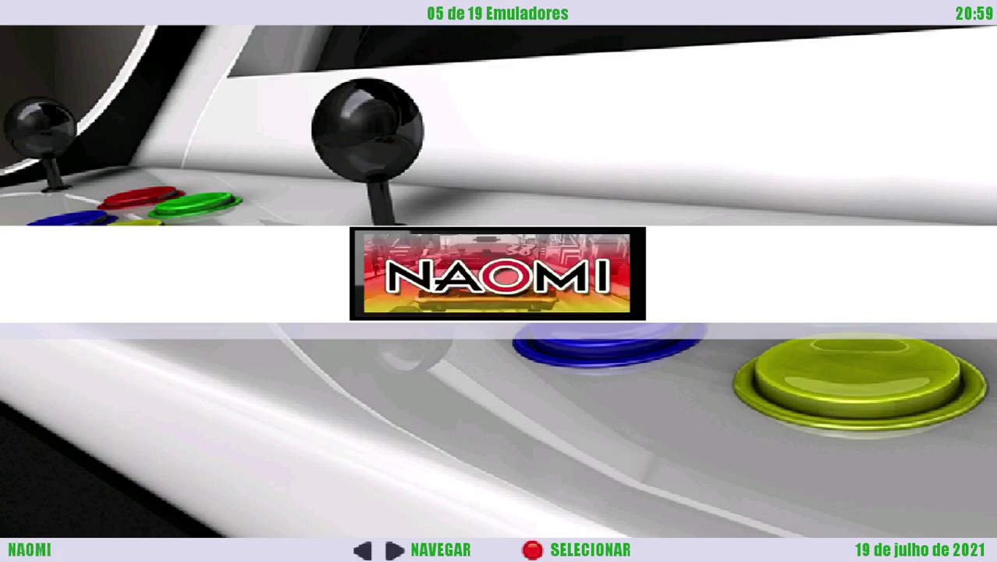
Browse the emulator selector forward from NAOMI to PLAY STATION PORTATIL and back, checking the display names, and leave the frontend.
key(Right)
key(Right)
key(Right)
key(Right)
key(Right)
key(Right)
key(Right)
key(Right)
key(Right)
key(Right)
key(Right)
key(Right)
key(Right)
key(Right)
key(Right)
key(Right)
key(Right)
key(Right)
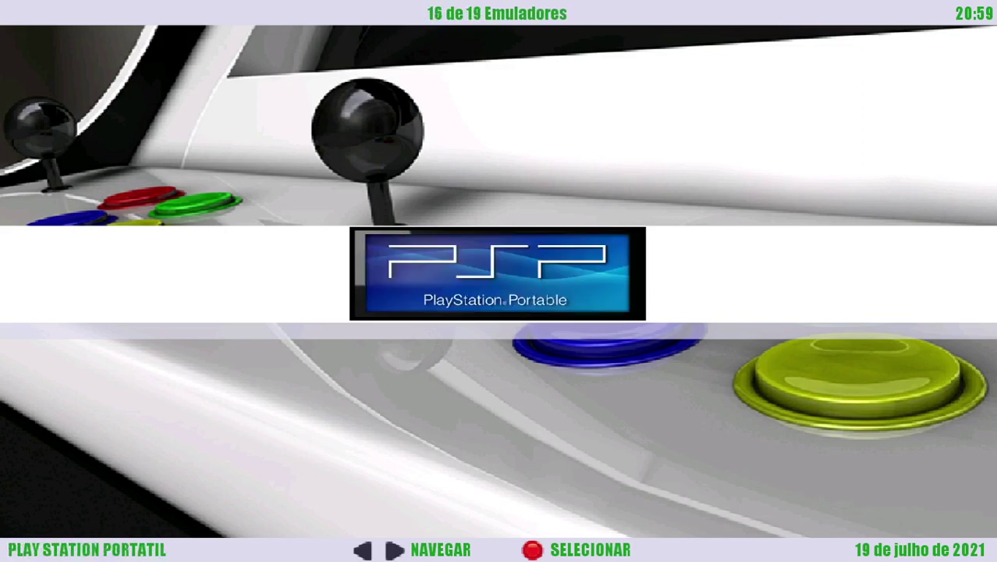
key(Left)
key(Left)
key(Left)
key(Left)
key(Left)
key(Left)
key(Left)
key(Left)
key(Return)
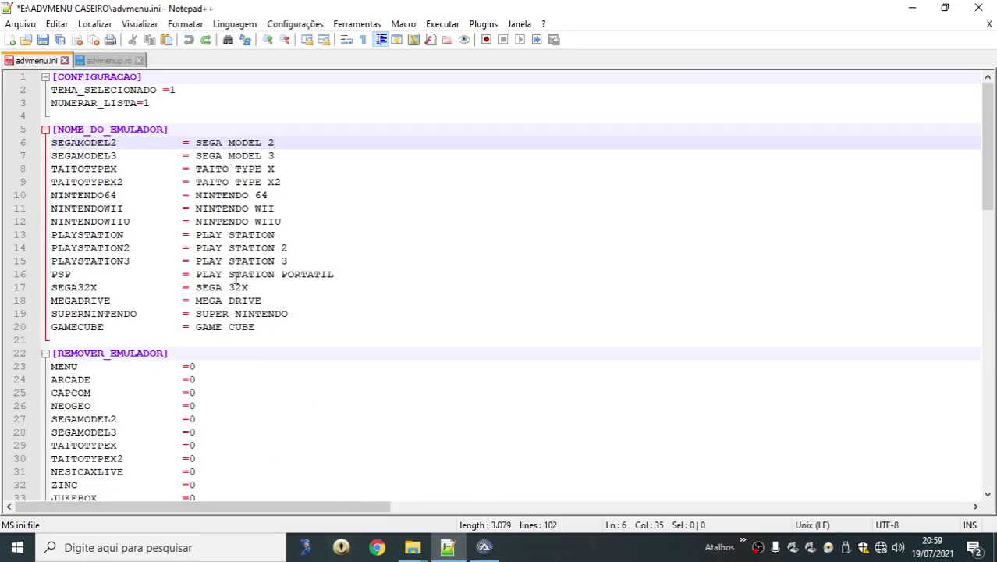
Change the PLAYSTATION2 display name in advmenu.ini to GD GAMES and save the file.
drag(295, 248, 193, 250)
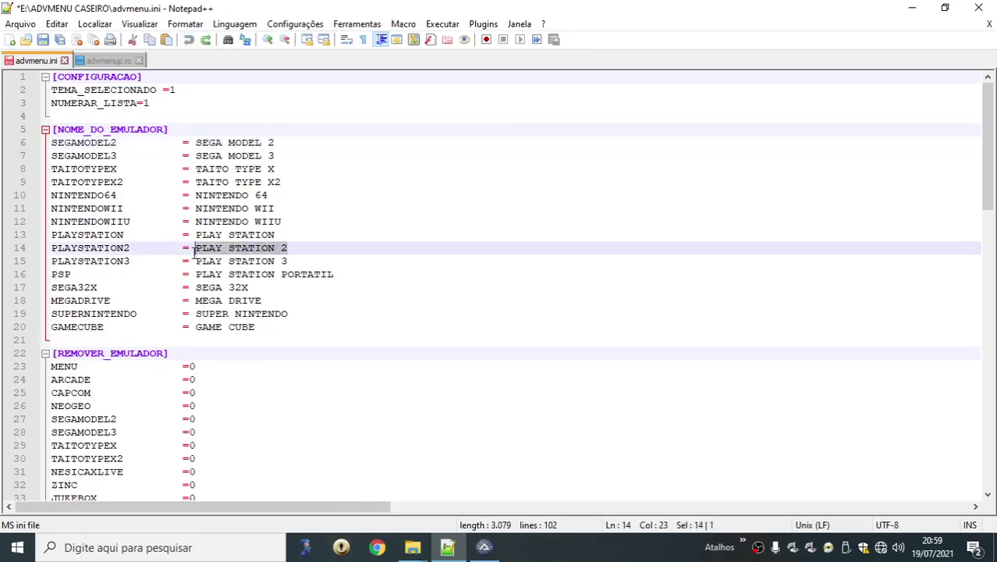
text(GD GAMES)
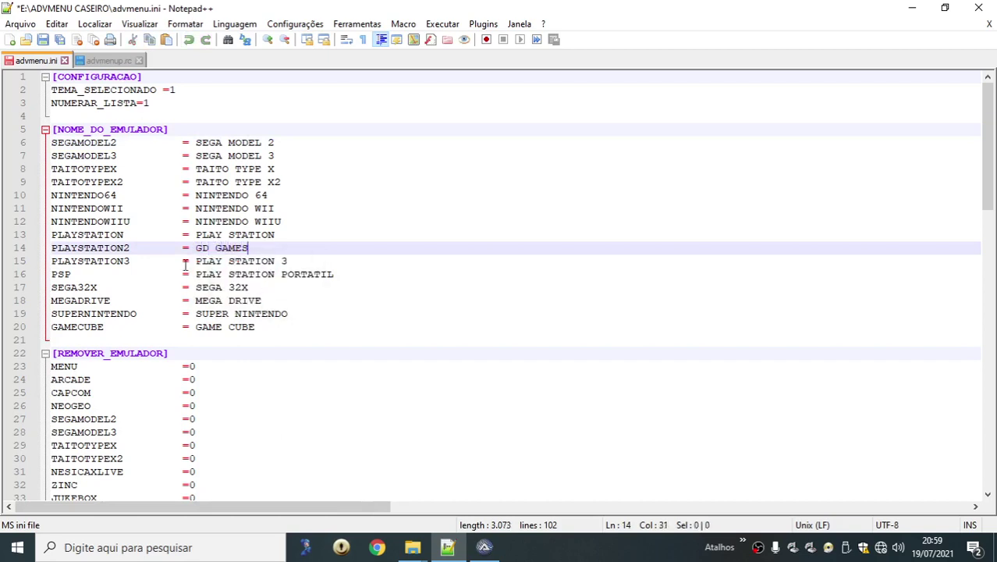
click(43, 39)
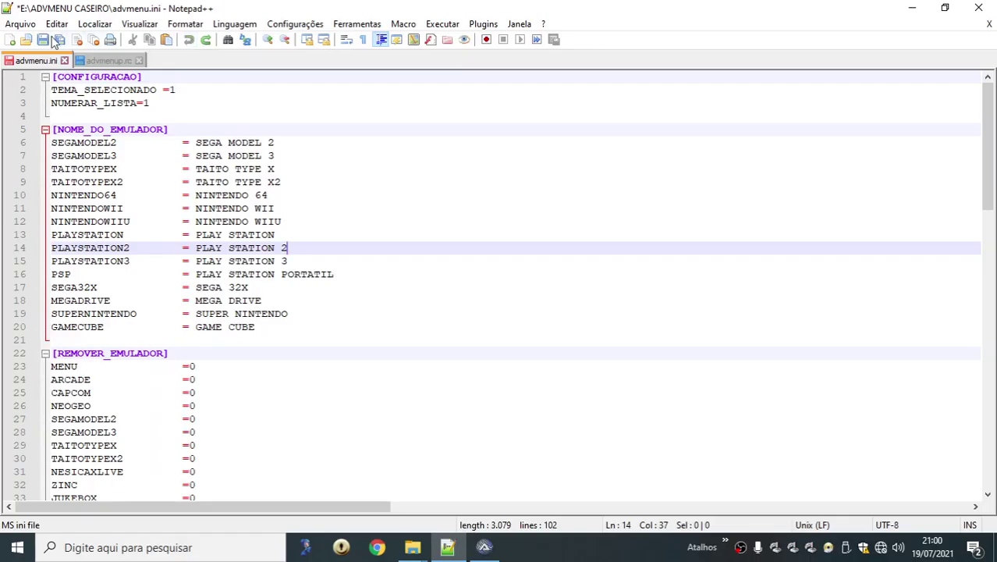
Examine the REMOVER_EMULADOR section of advmenu.ini and its list of emulator entries, ending at the ARCADE value.
click(209, 326)
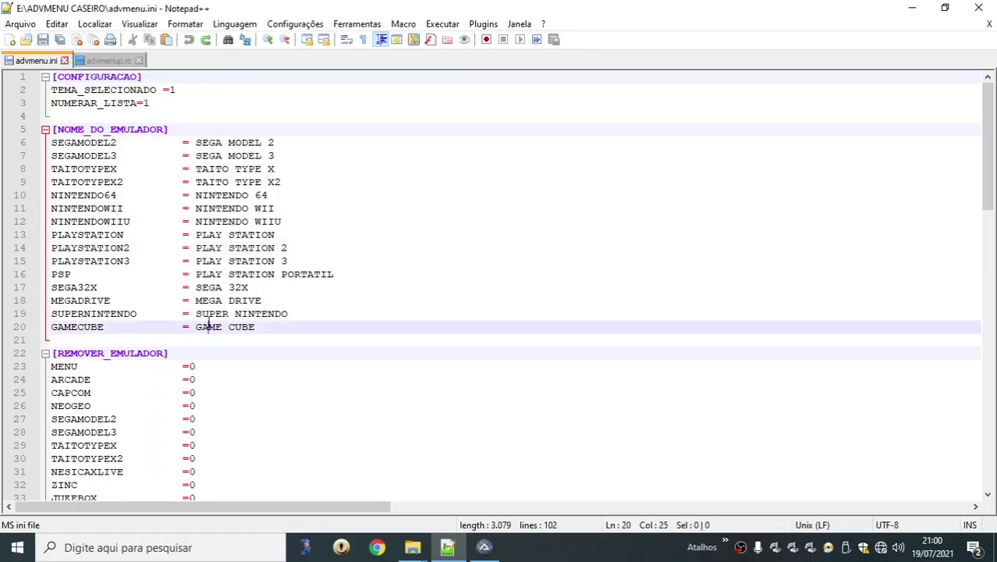
scroll(255, 306, down, 7)
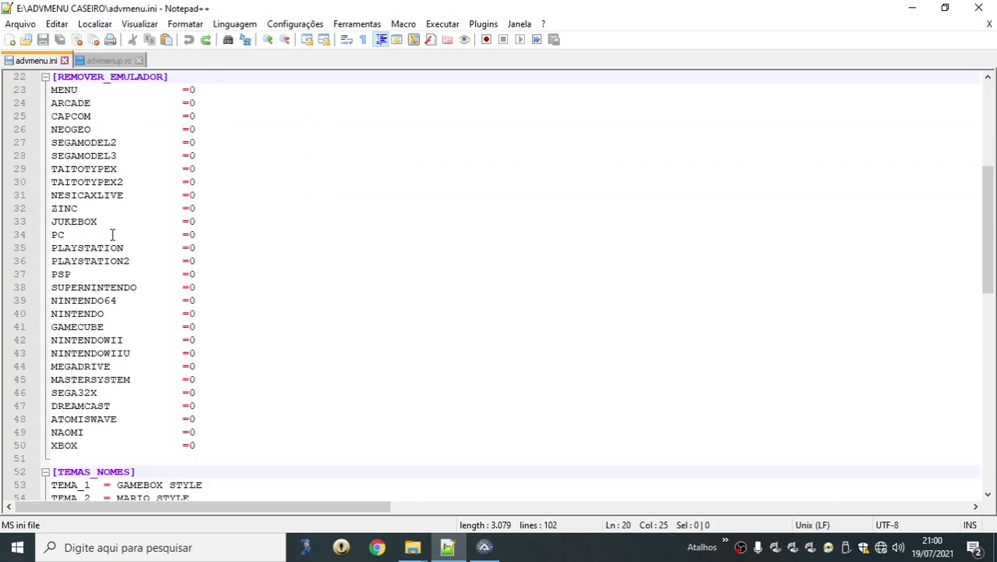
scroll(162, 159, up, 1)
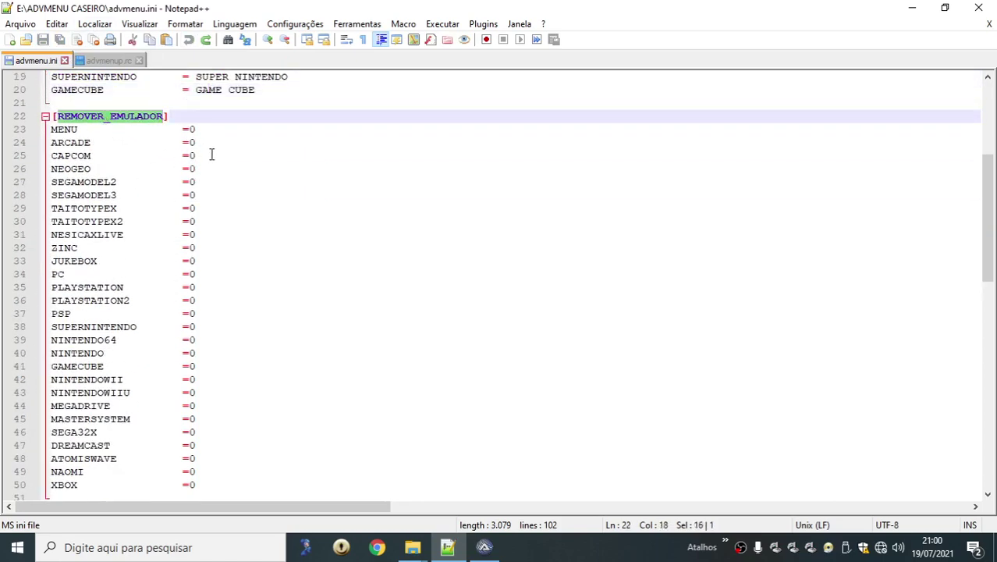
scroll(209, 195, down, 3)
scroll(260, 345, up, 1)
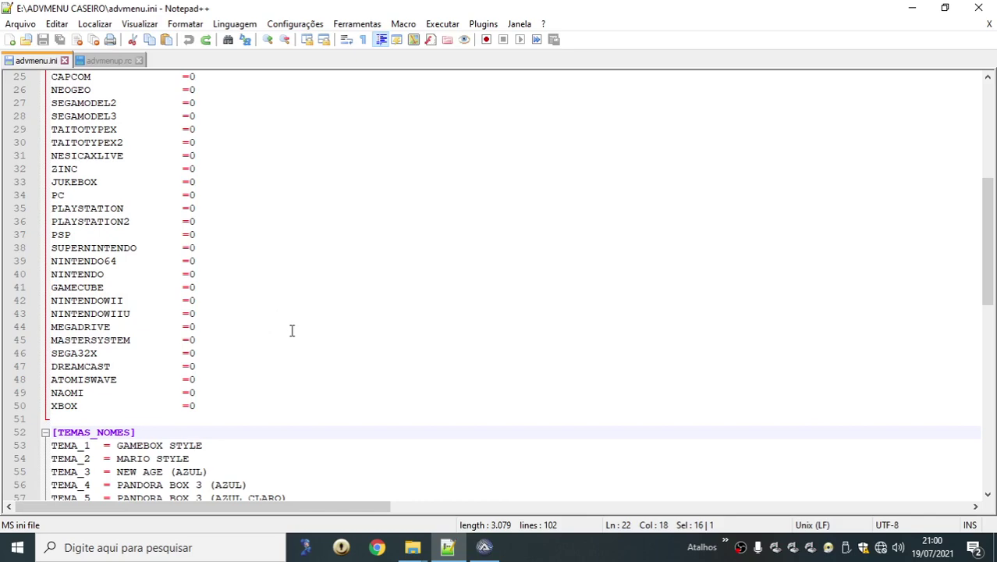
scroll(292, 331, up, 5)
scroll(160, 274, down, 2)
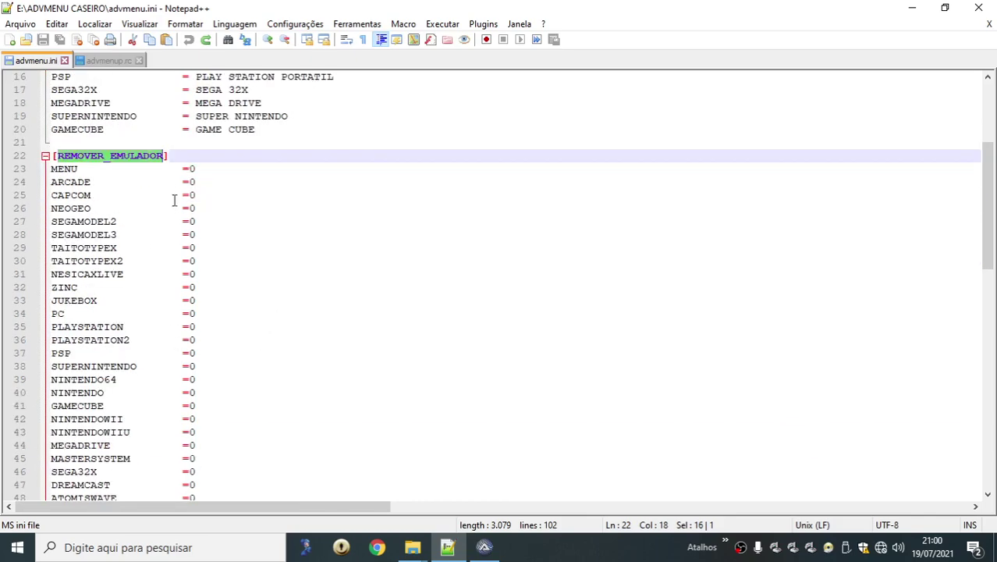
scroll(174, 201, down, 4)
scroll(192, 356, up, 4)
click(202, 182)
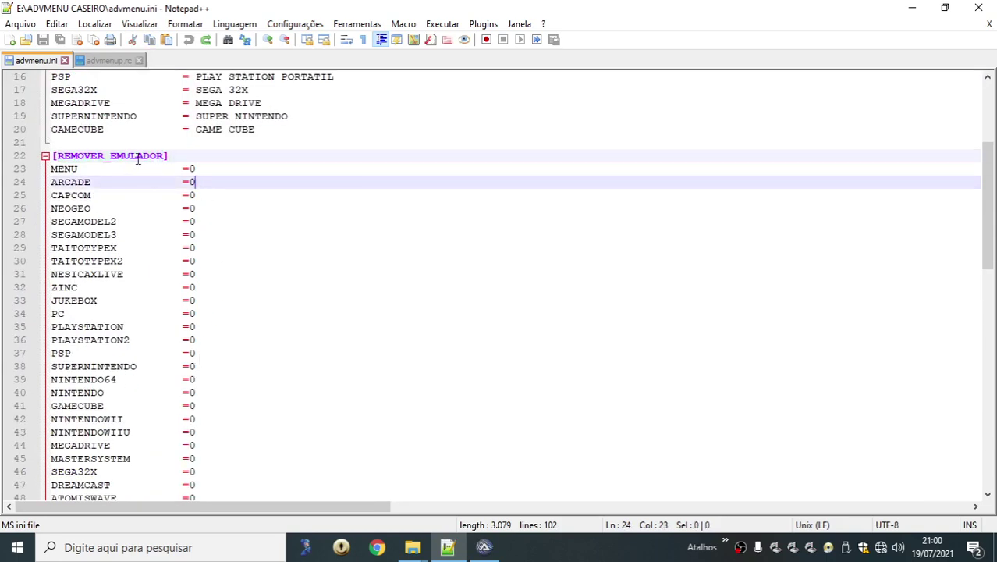
Examine the emulator entries under REMOVER_EMULADOR in advmenu.ini, from the section header through the full list and back.
triple_click(137, 159)
click(221, 190)
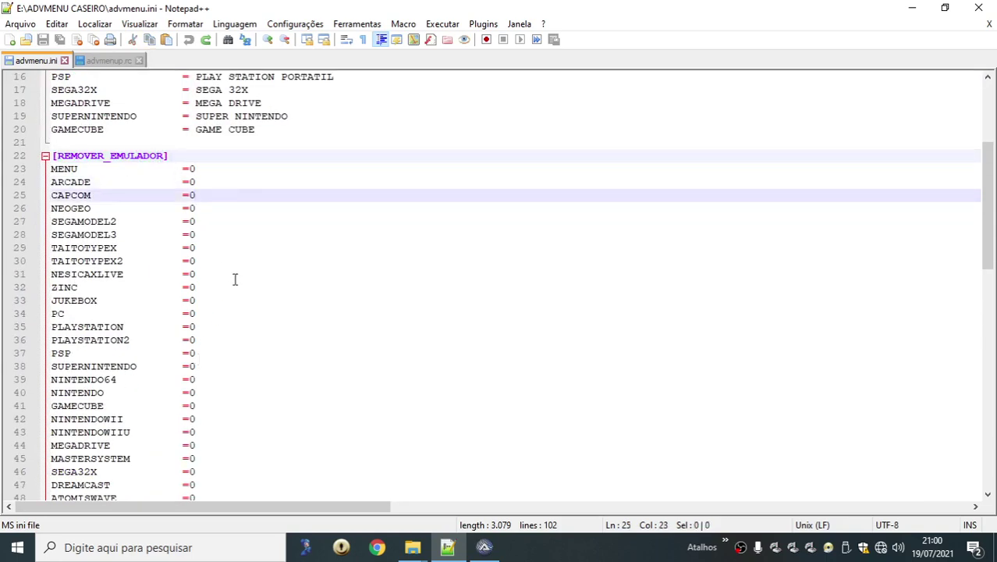
scroll(239, 283, down, 2)
scroll(239, 282, up, 2)
scroll(240, 282, down, 3)
scroll(239, 282, up, 3)
scroll(239, 282, up, 1)
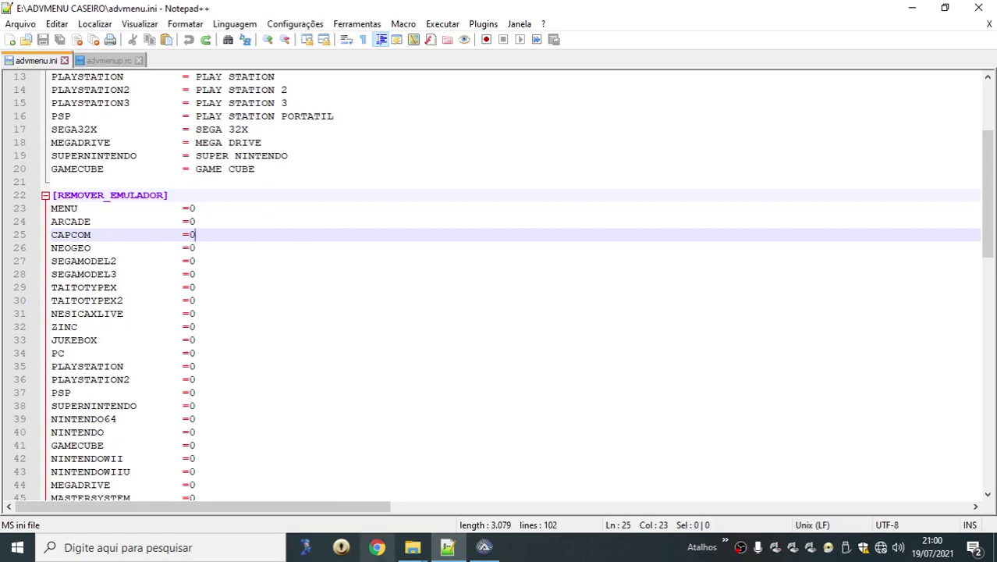
Switch to the ADVMENU frontend and open the REMOVER EMULADORES list from its system menu.
click(304, 546)
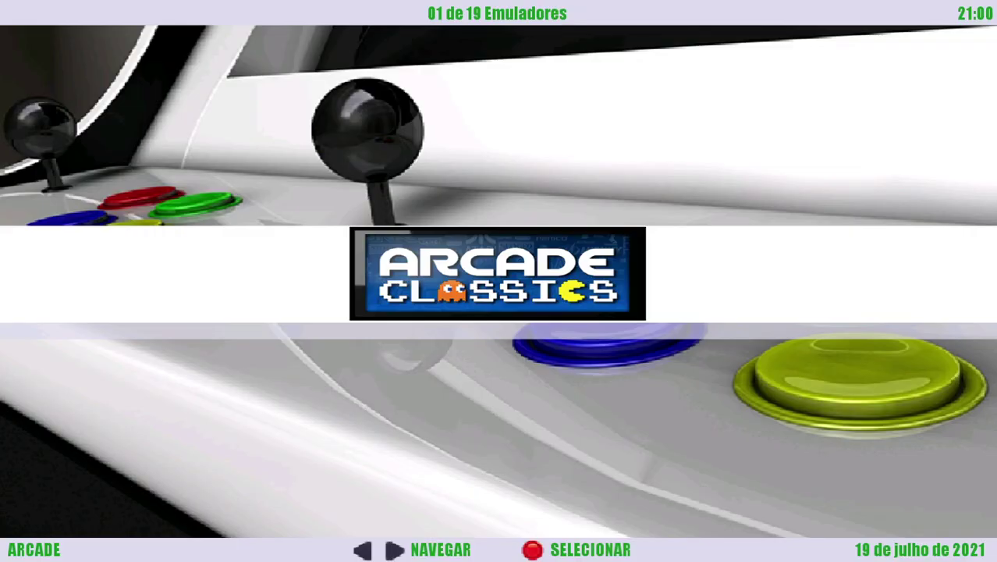
key(Tab)
key(Down)
key(Down)
key(Up)
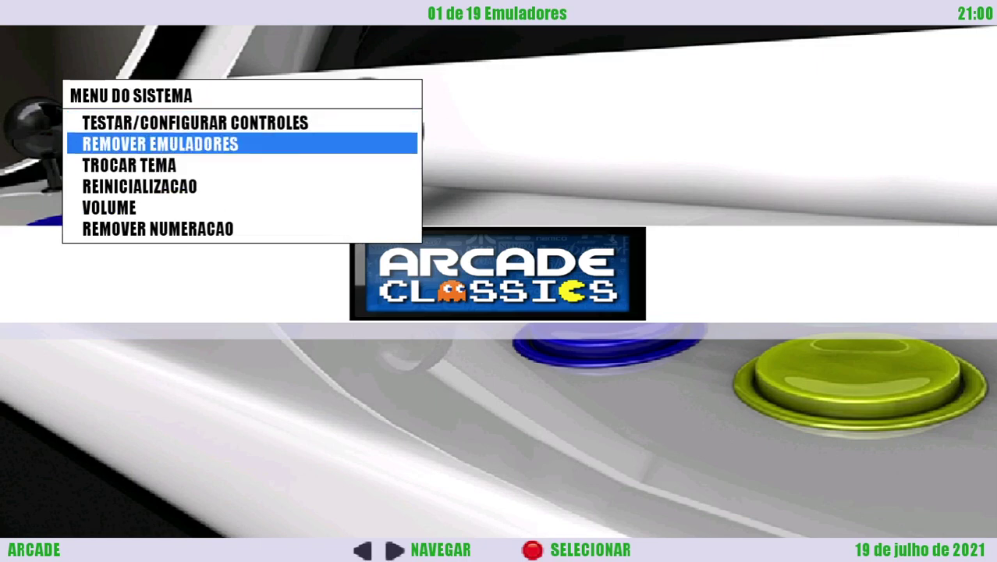
key(Return)
key(Down)
key(Up)
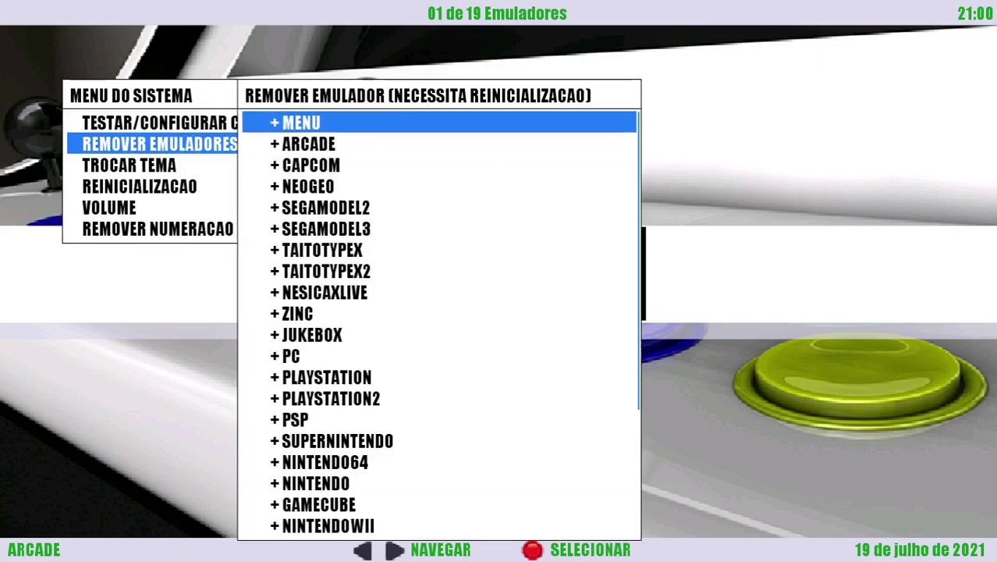
Mark the MENU and ARCADE emulators as removed and close the removal list.
key(Return)
key(Down)
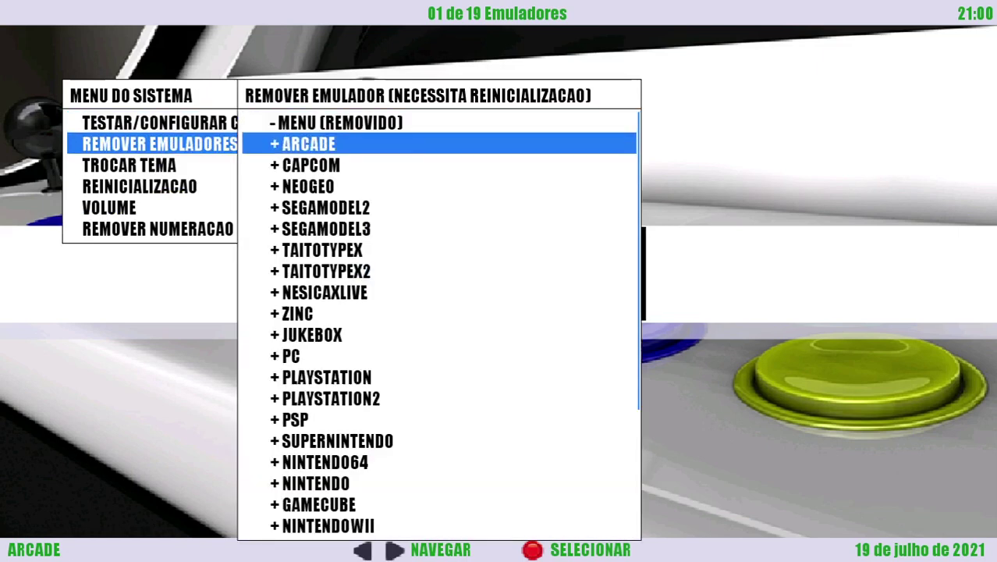
key(Return)
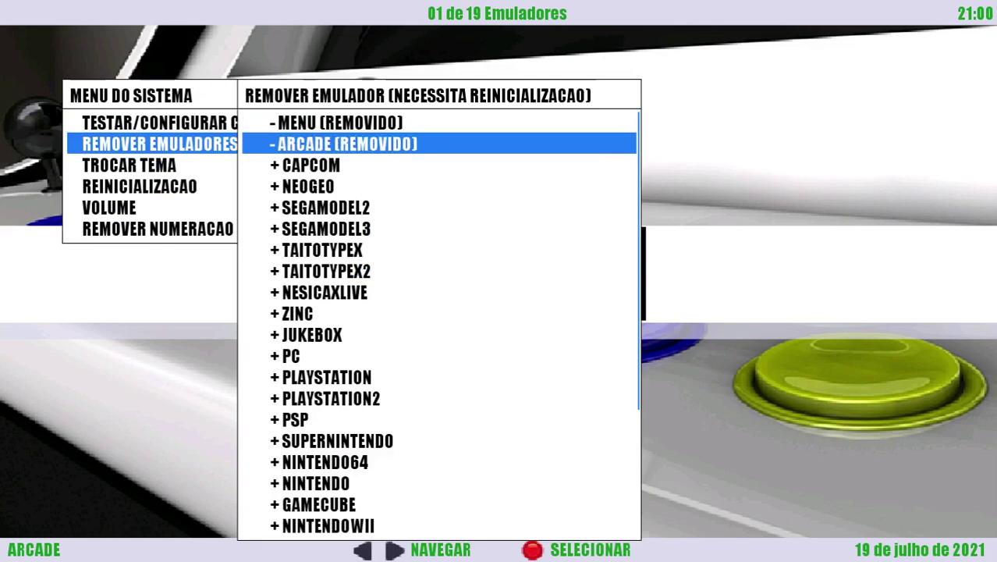
key(Escape)
Restart the frontend through the REINICIALIZACAO option of the system menu to apply the emulator removals.
key(Down)
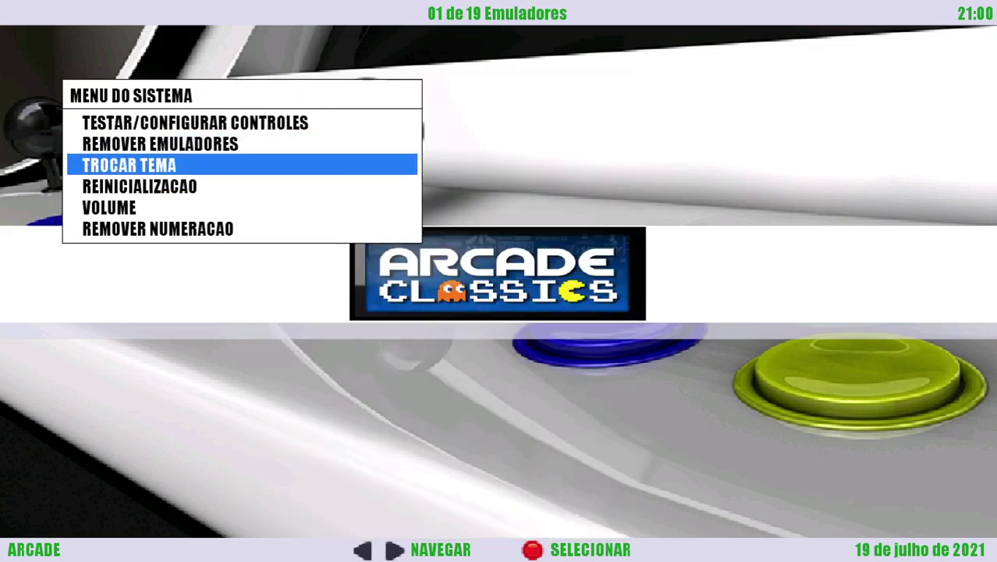
key(Down)
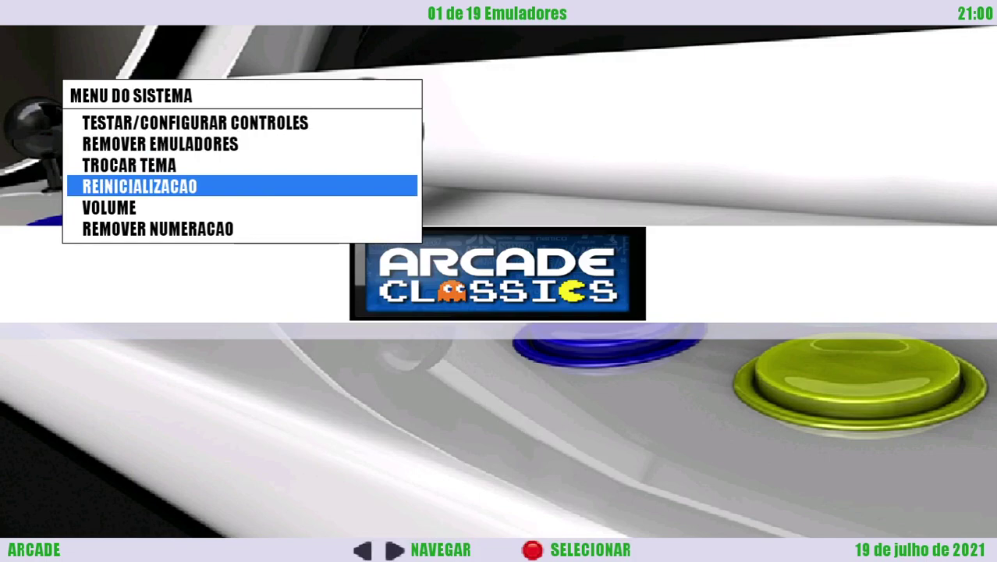
key(Return)
key(Down)
key(Down)
key(Escape)
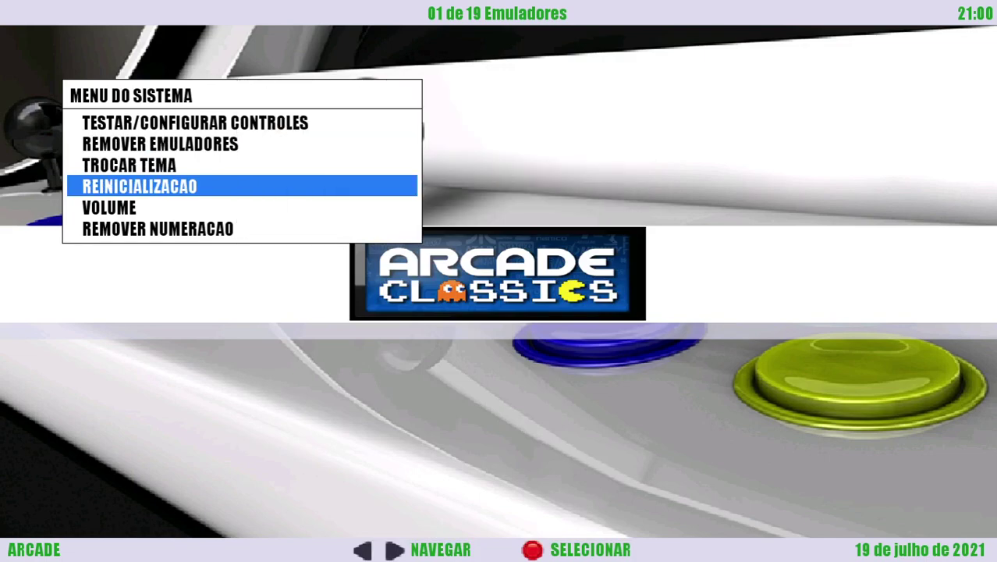
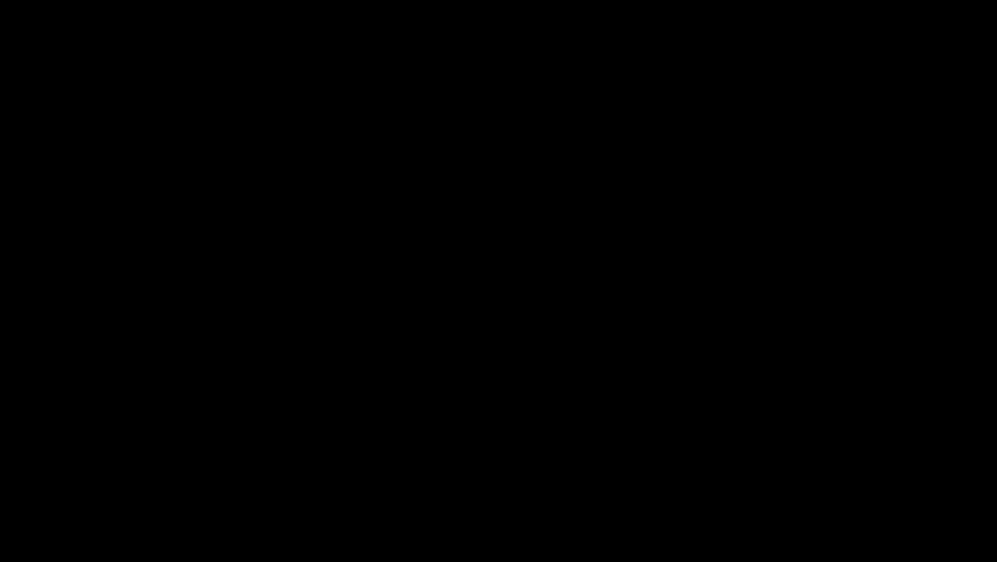
Browse the emulator selector forward from CAPCOM and back to check which emulators remain, and leave the frontend.
key(Left)
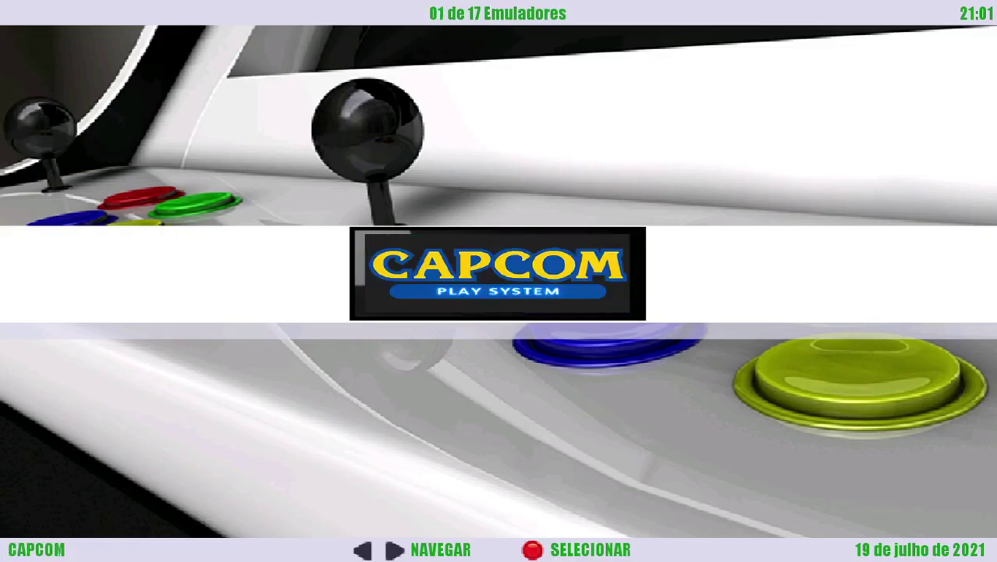
key(Right)
key(Right)
key(Right)
key(Right)
key(Right)
key(Right)
key(Left)
key(Left)
key(Left)
key(Left)
key(Left)
key(Left)
Reload the externally modified advmenu.ini and examine the MENU, ARCADE and other emulator values under REMOVER_EMULADOR.
key(Return)
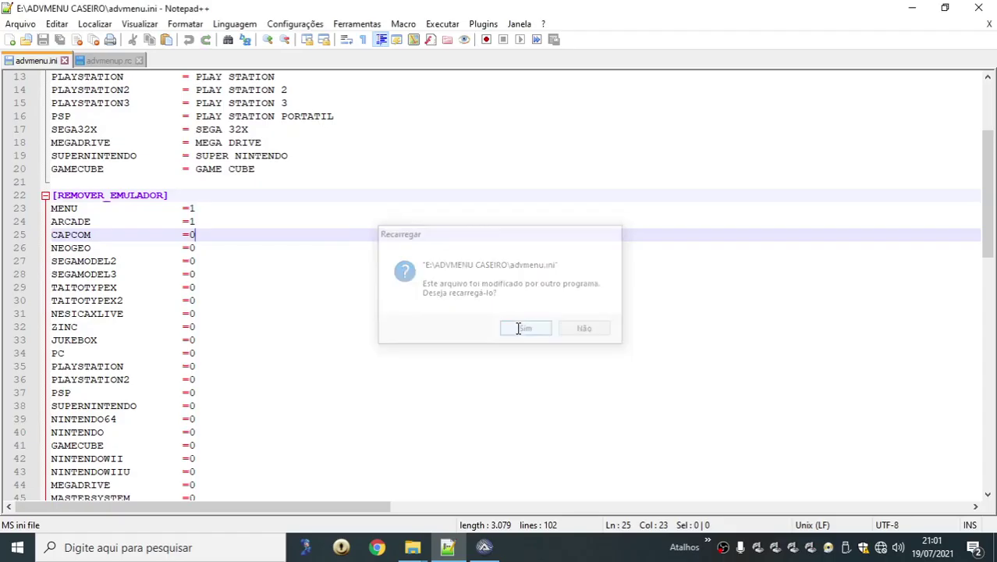
key(Return)
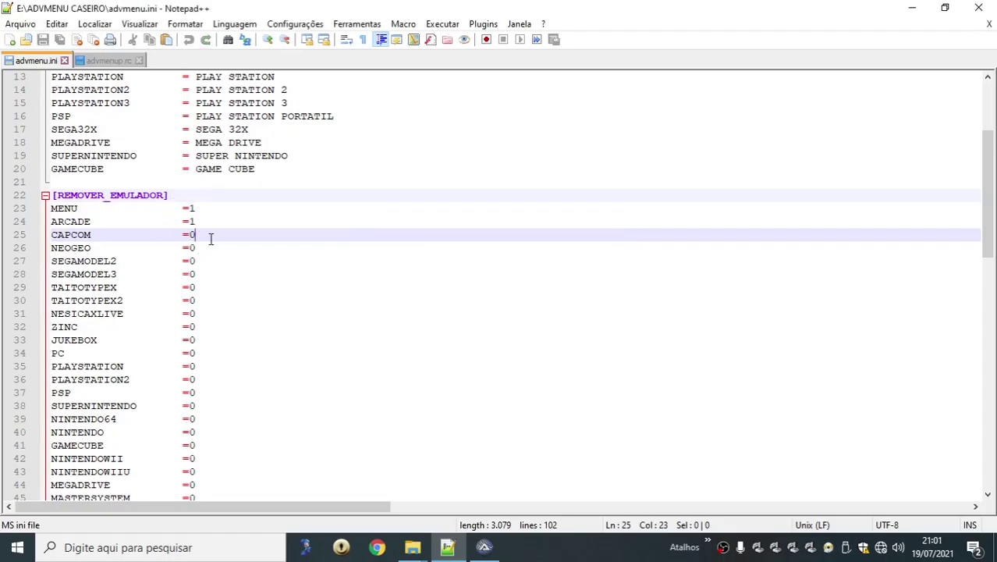
scroll(211, 271, down, 1)
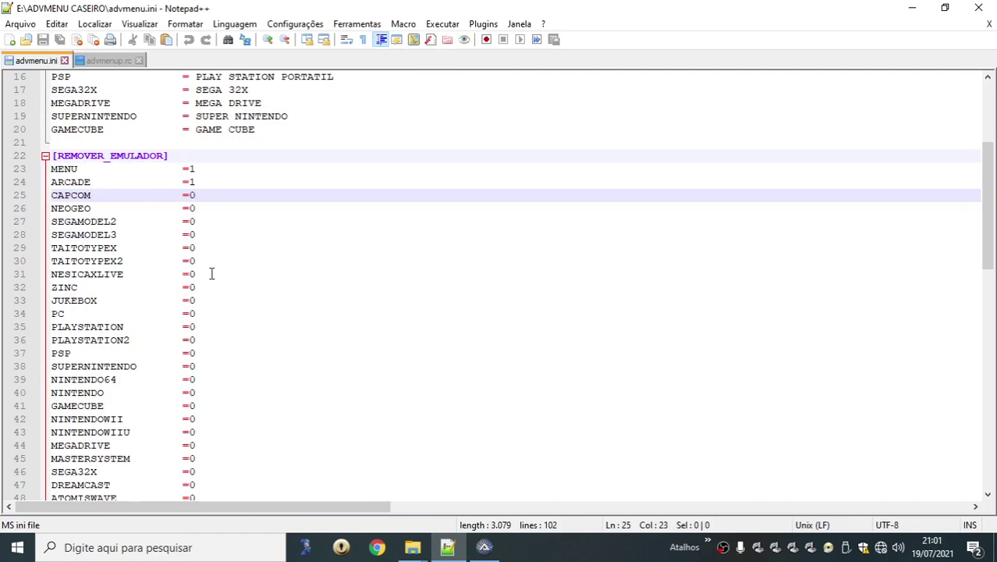
scroll(211, 274, down, 3)
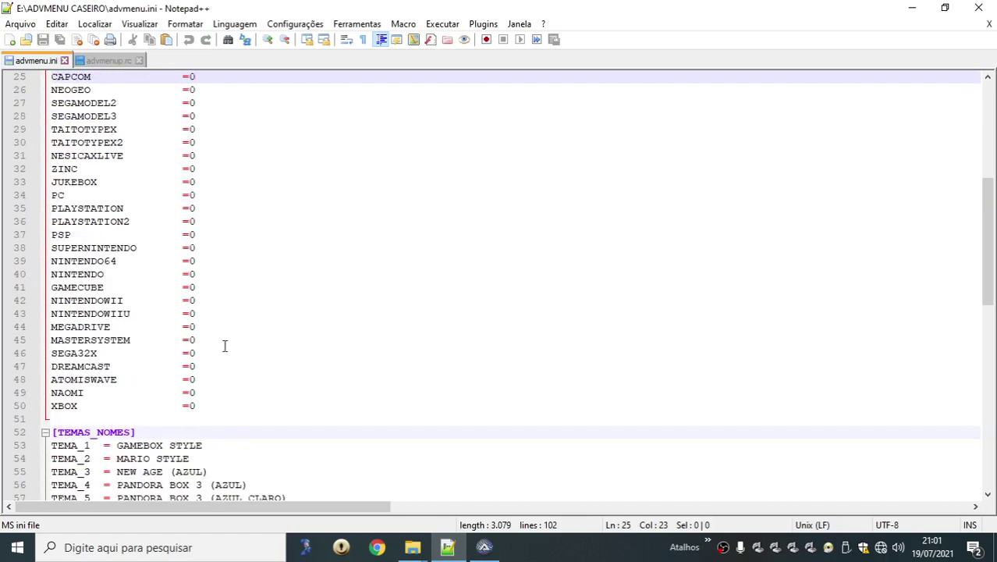
scroll(263, 296, up, 4)
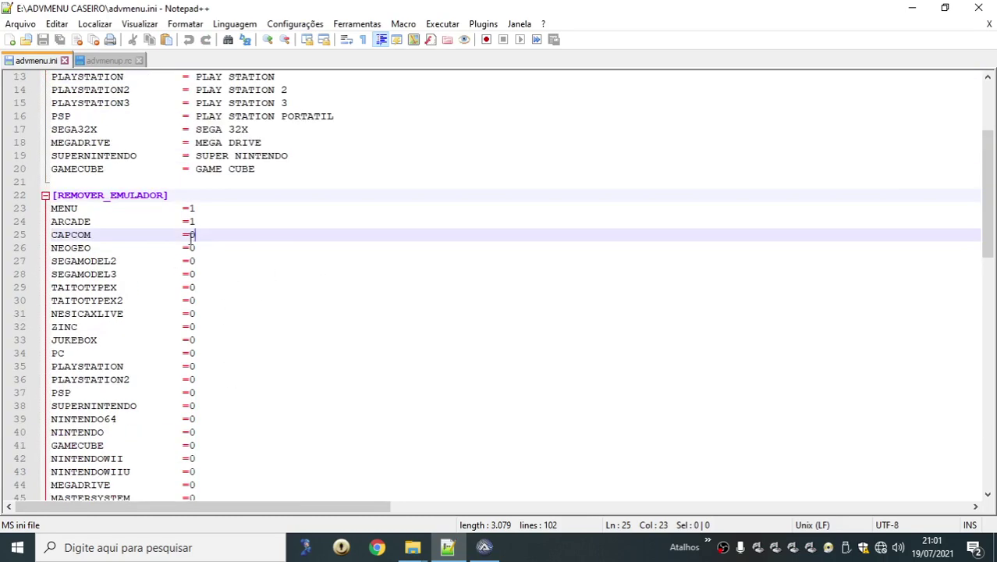
scroll(218, 312, down, 3)
scroll(211, 367, down, 2)
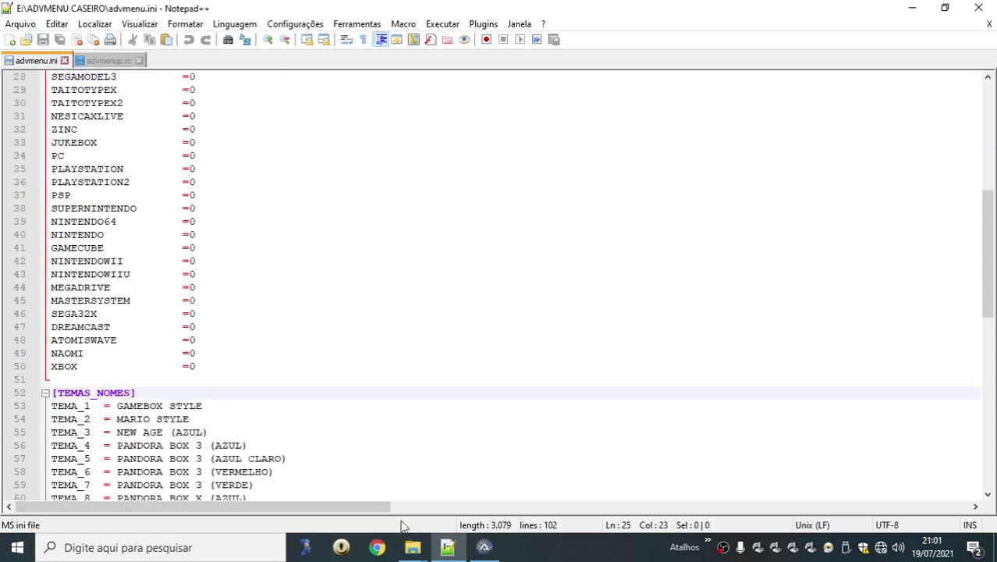
scroll(269, 232, up, 3)
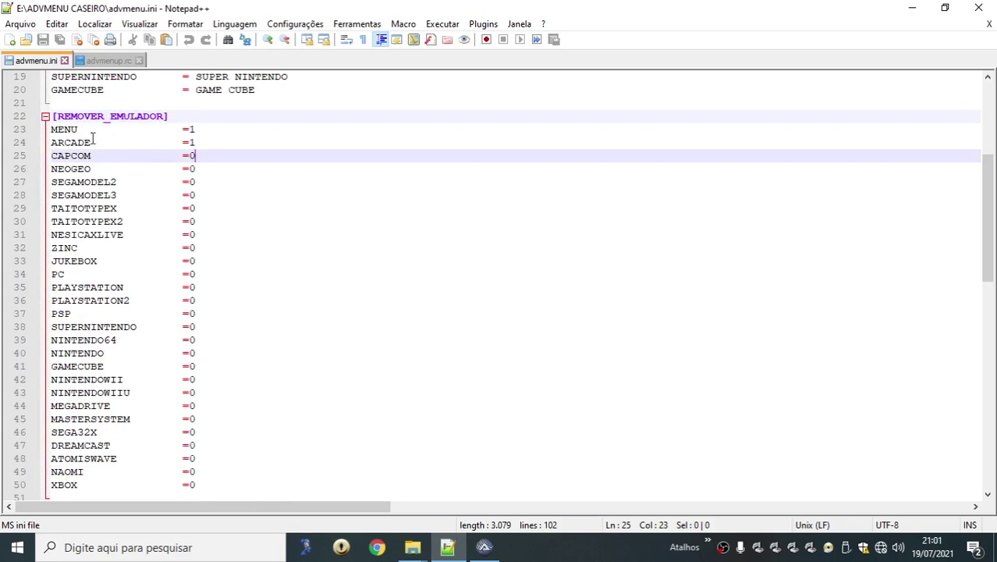
scroll(119, 123, up, 2)
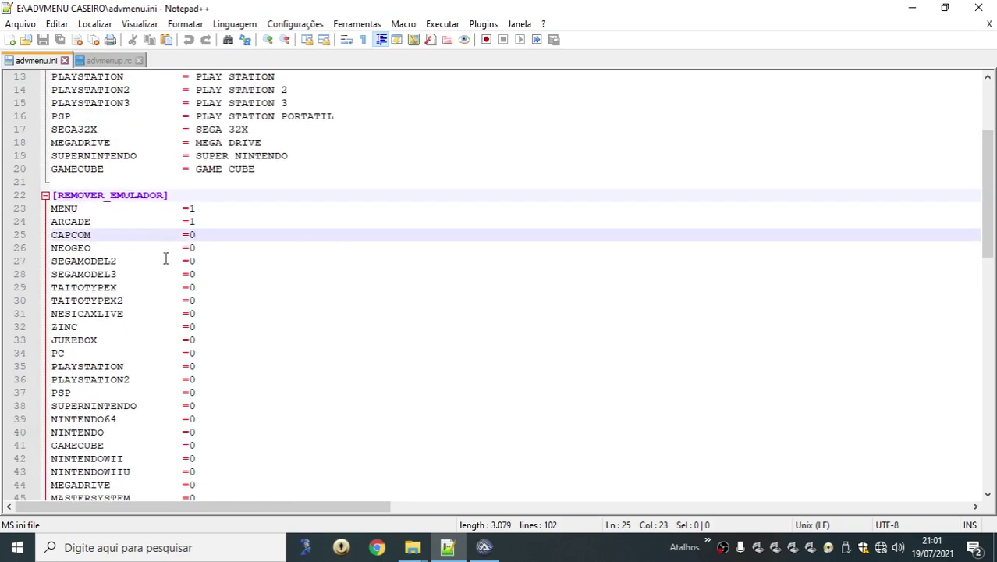
Examine the REMOVER_EMULADOR section of advmenu.ini, from the MENU and ARCADE entries down to XBOX.
double_click(125, 196)
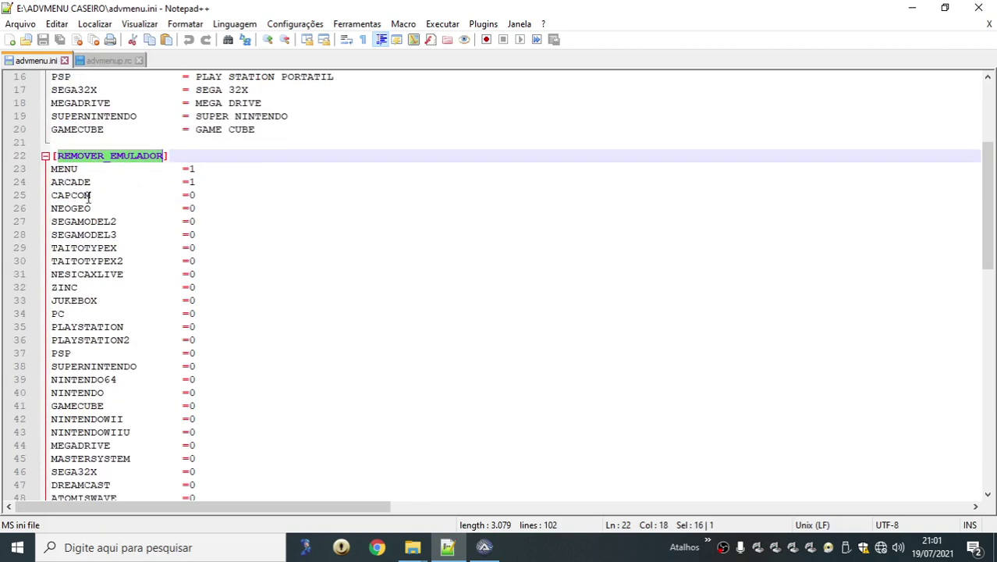
scroll(91, 206, down, 1)
scroll(238, 281, down, 2)
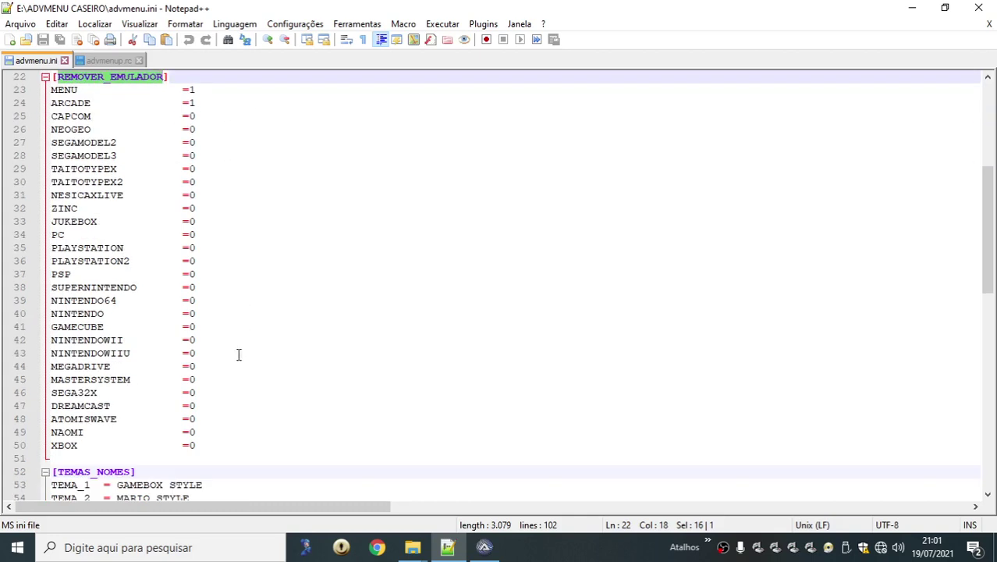
scroll(237, 361, up, 2)
double_click(64, 171)
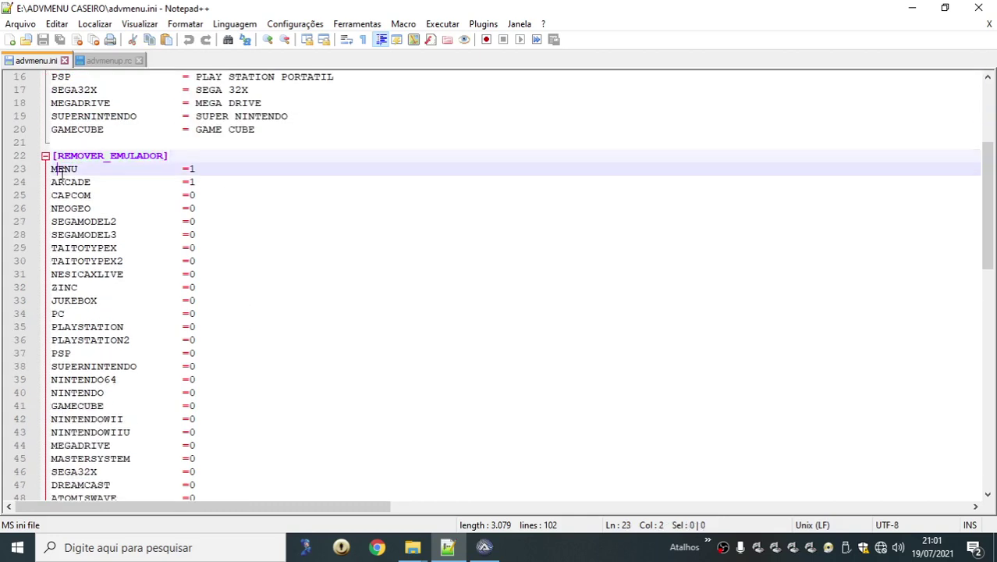
click(195, 170)
In advmenup.rc, examine the MENU emulator entry with its layout path and the emulator sections from ARCADE to NESICAXLIVE.
click(117, 63)
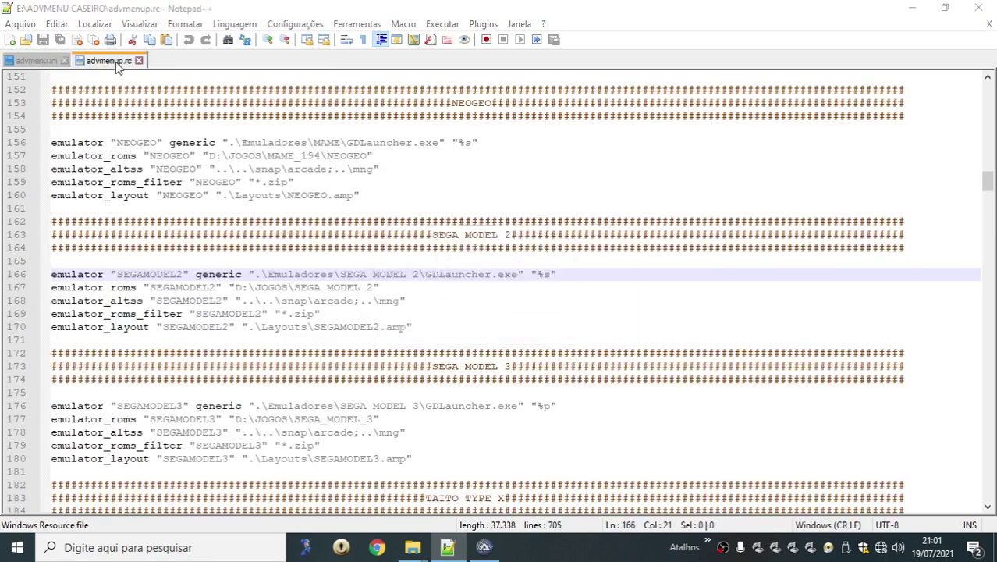
click(505, 329)
right_click(515, 327)
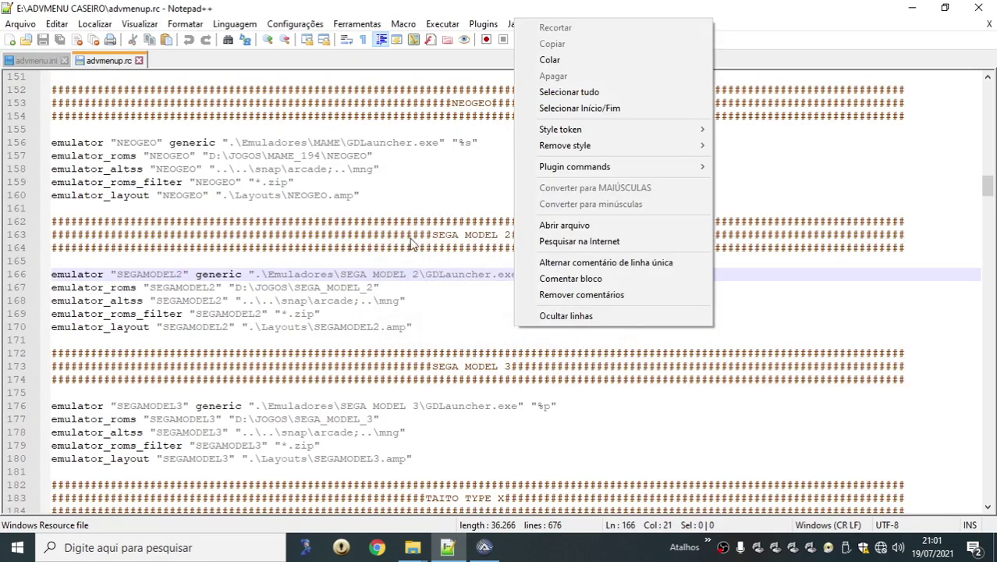
click(383, 247)
scroll(224, 218, up, 10)
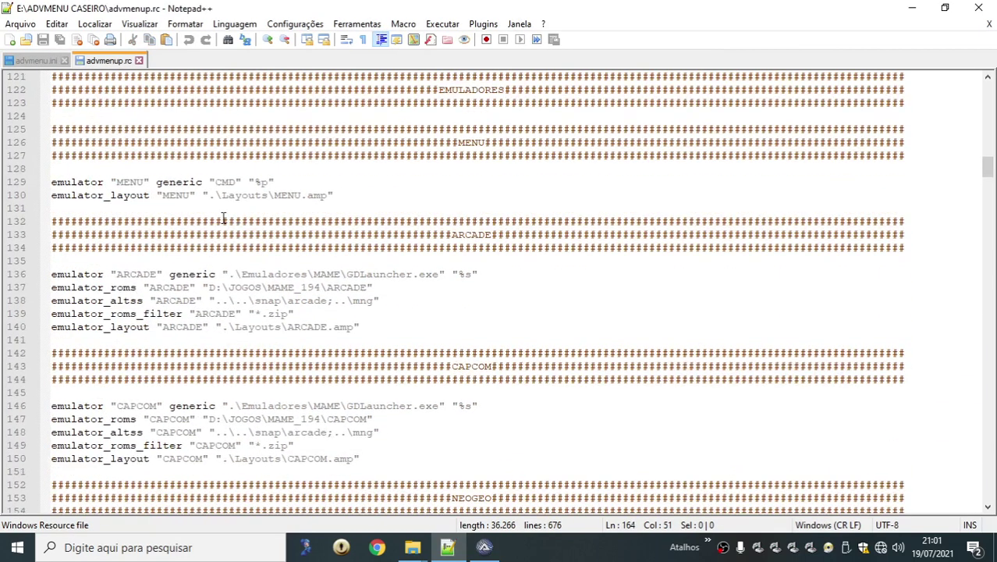
double_click(126, 183)
double_click(285, 195)
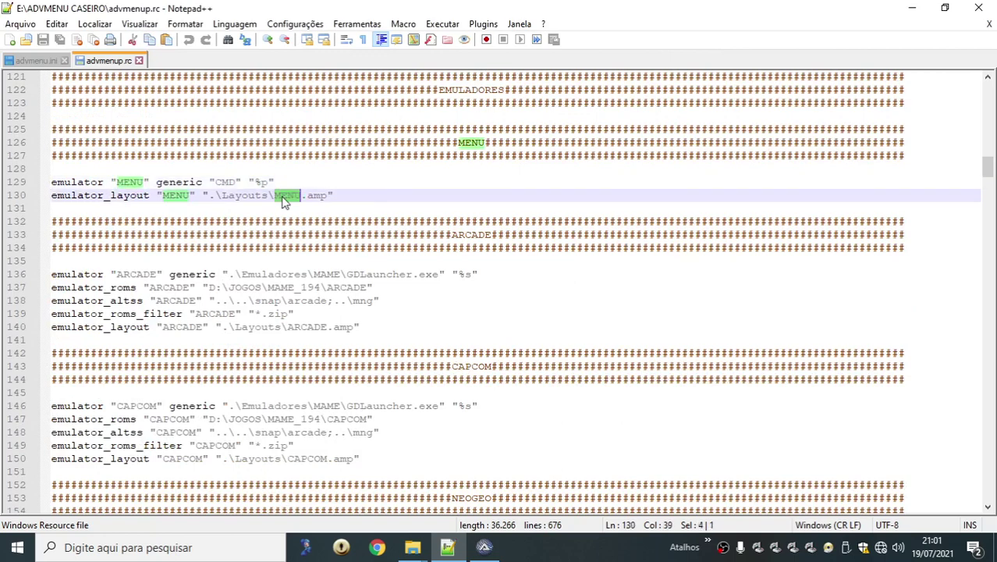
drag(201, 195, 345, 195)
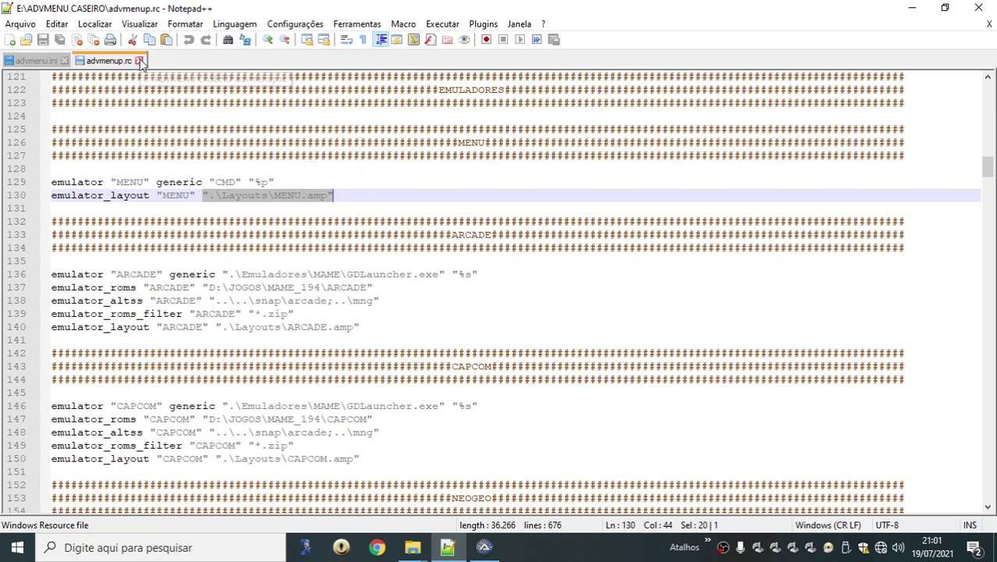
scroll(419, 390, down, 4)
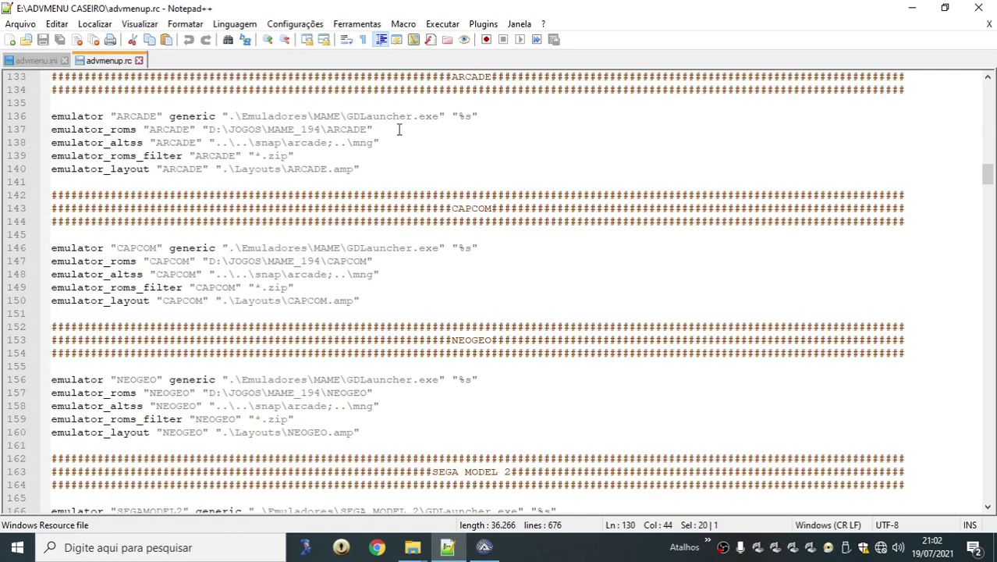
scroll(374, 114, down, 1)
scroll(370, 198, down, 9)
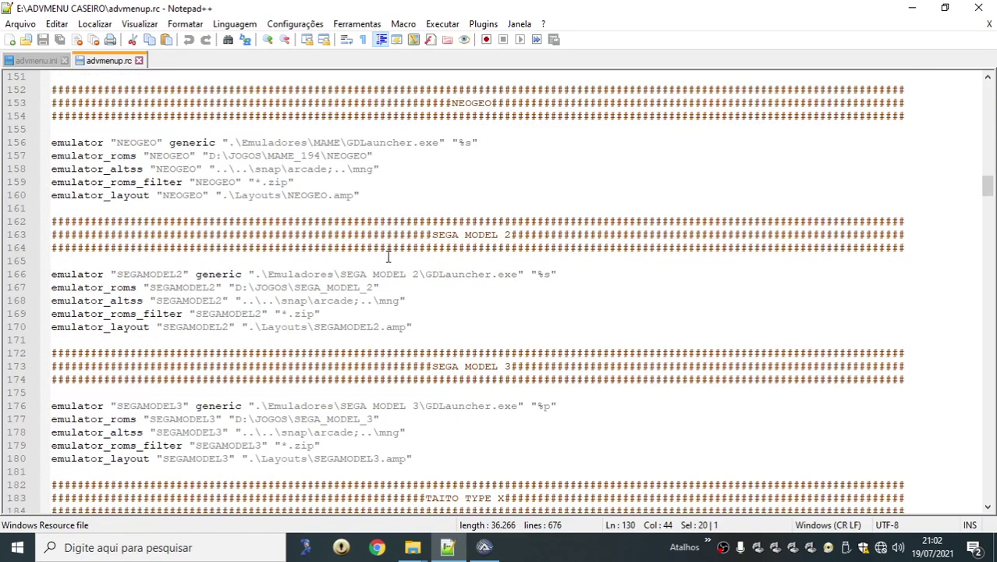
scroll(492, 261, down, 11)
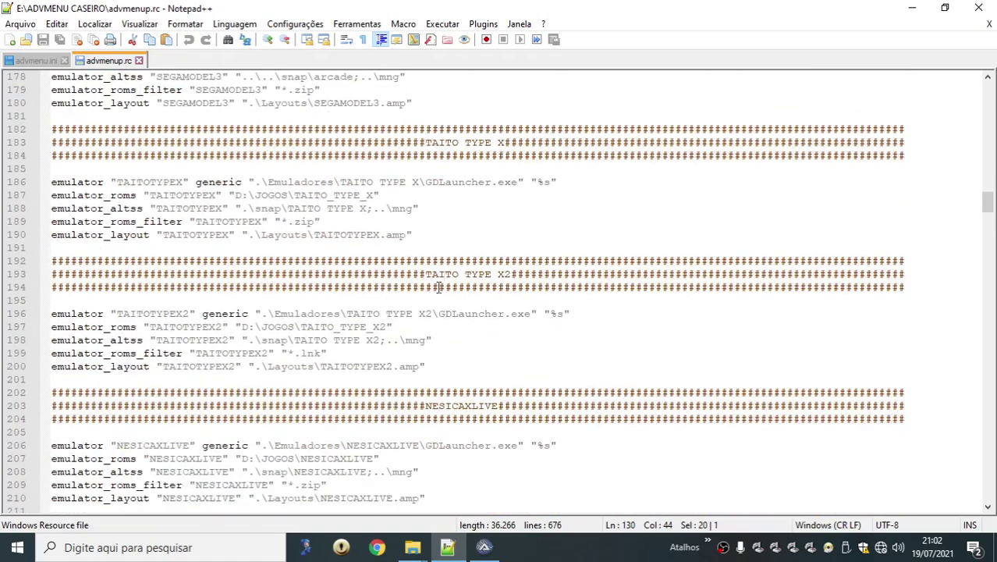
Switch to SciTE, look at the start of ConfigurarControles.au3 and close the editor.
click(495, 554)
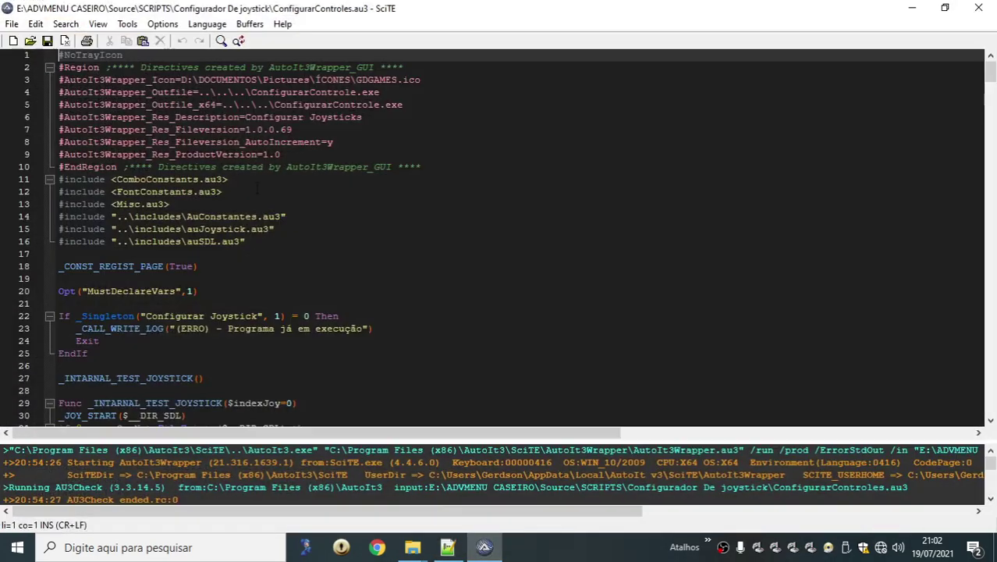
scroll(330, 281, down, 2)
scroll(315, 275, up, 2)
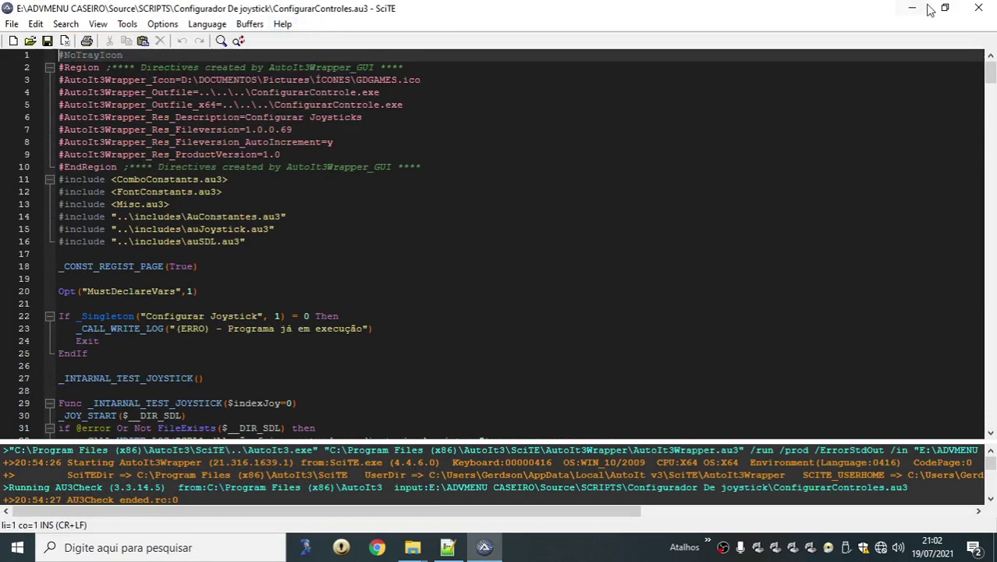
click(978, 7)
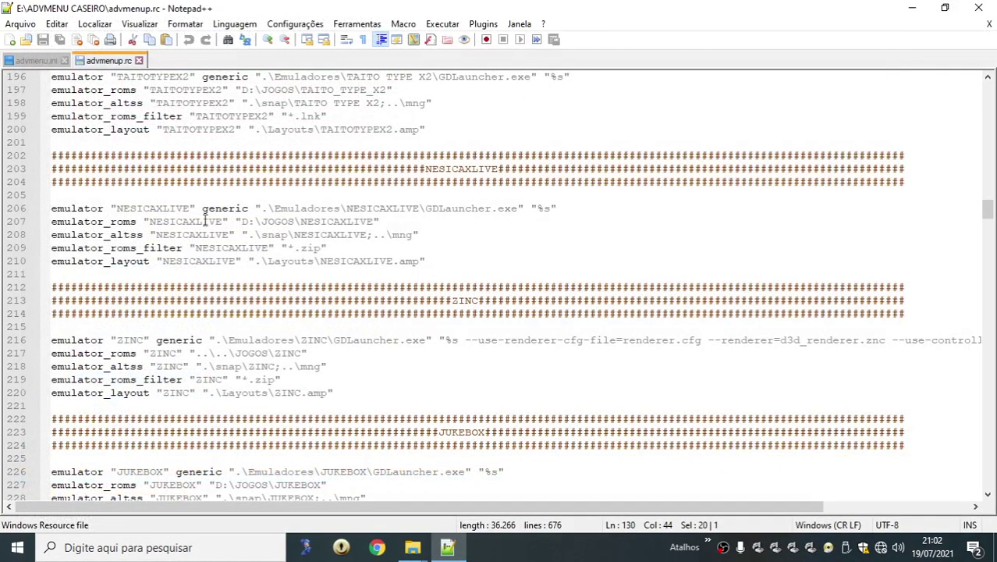
Open ConfigurarControles.au3 from the Source\SCRIPTS\Configurador De joystick folder inside ADVMENU CASEIRO.
click(413, 547)
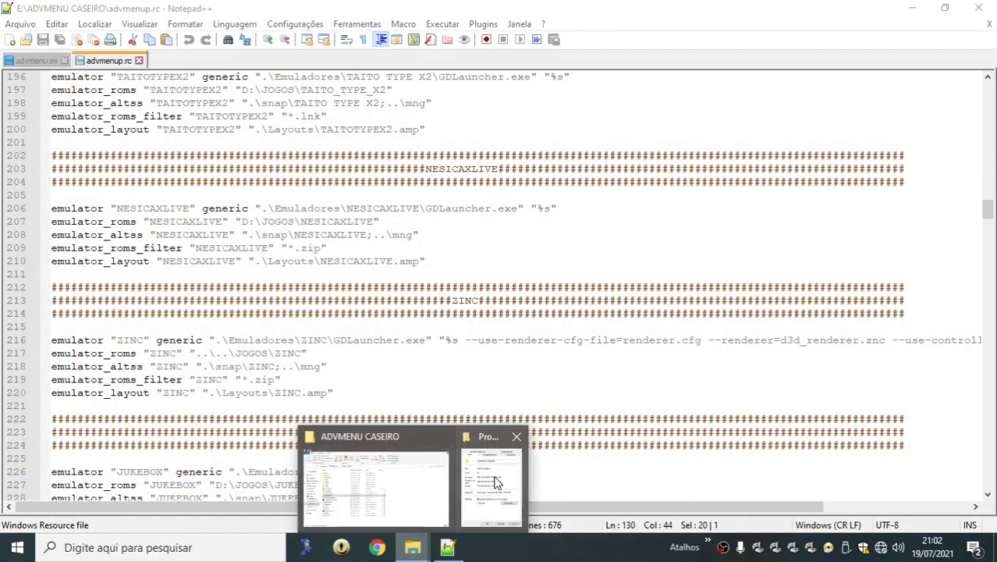
click(382, 482)
double_click(148, 254)
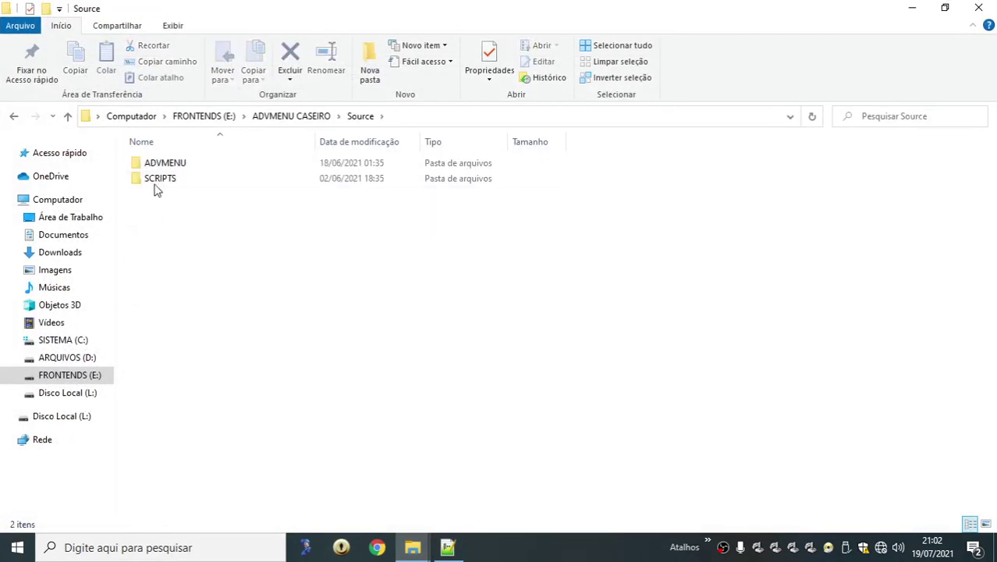
double_click(156, 181)
double_click(176, 165)
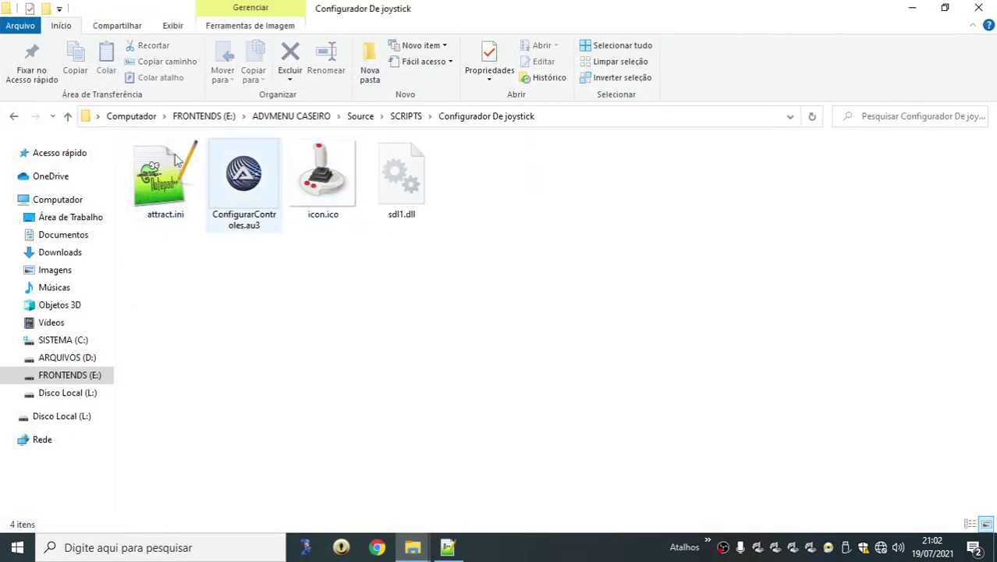
double_click(243, 176)
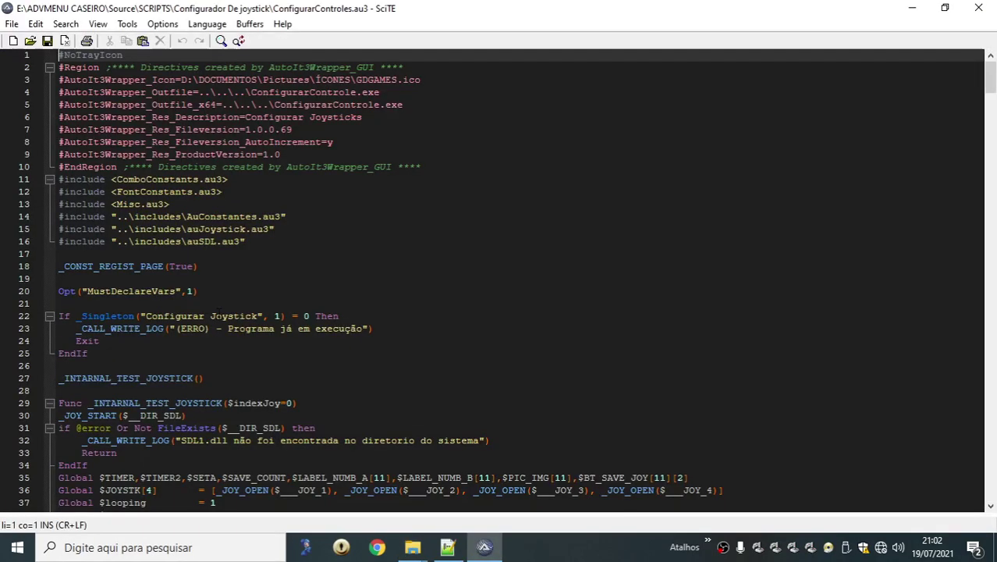
Read through ConfigurarControles.au3, covering the joystick setup function, its image files, window creation and button-reading loop.
scroll(219, 312, down, 2)
scroll(182, 283, down, 4)
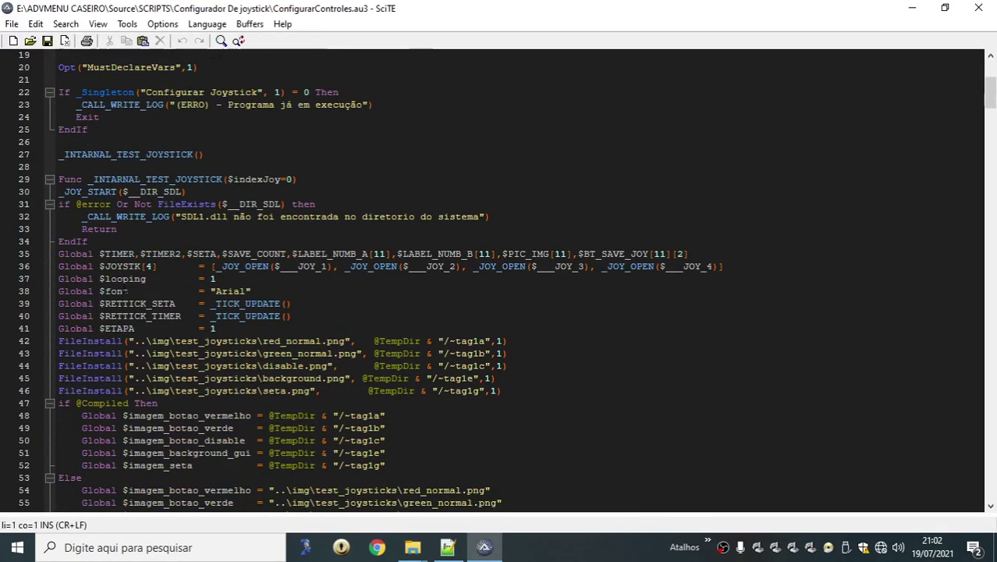
scroll(128, 290, down, 3)
scroll(344, 258, down, 5)
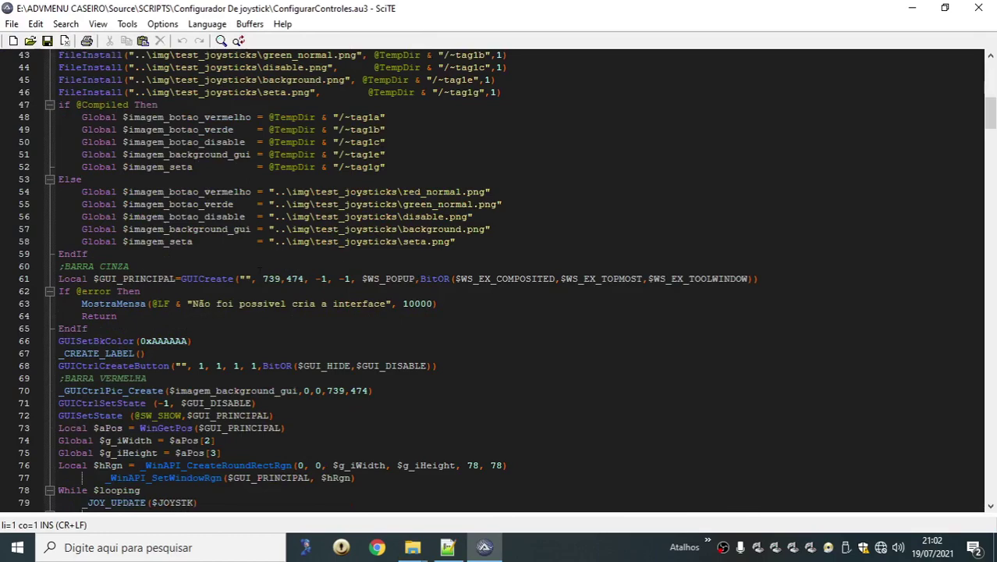
scroll(258, 267, down, 20)
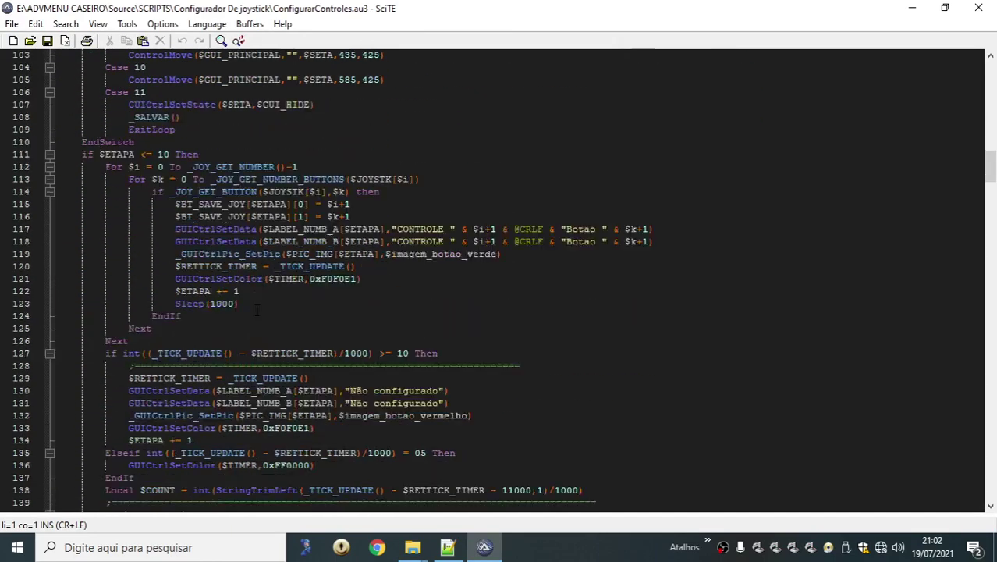
scroll(256, 311, up, 18)
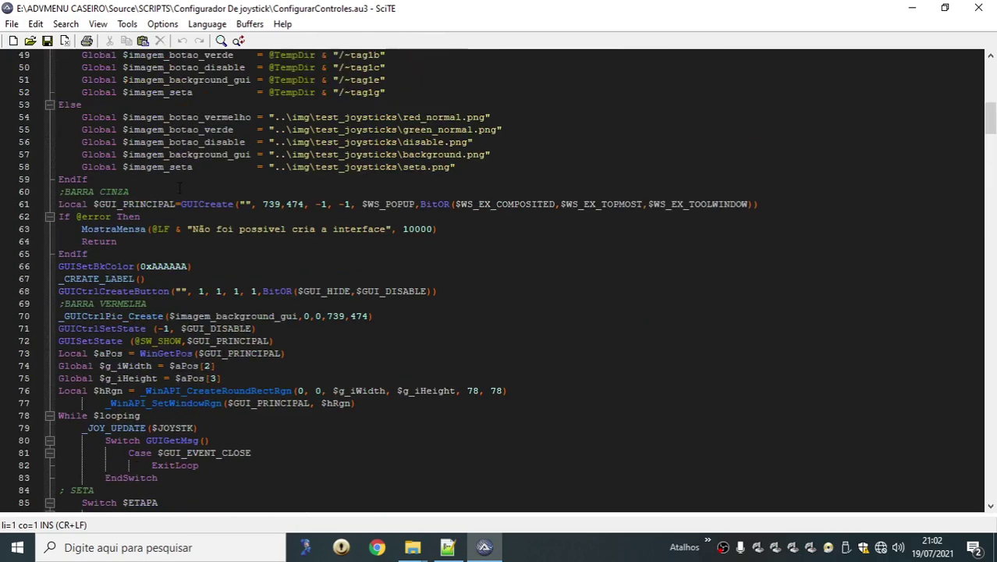
scroll(179, 188, up, 11)
Examine the $JOYSTK[4] declaration, including its _JOY_OPEN calls and the $___JOY_4 constant.
click(117, 291)
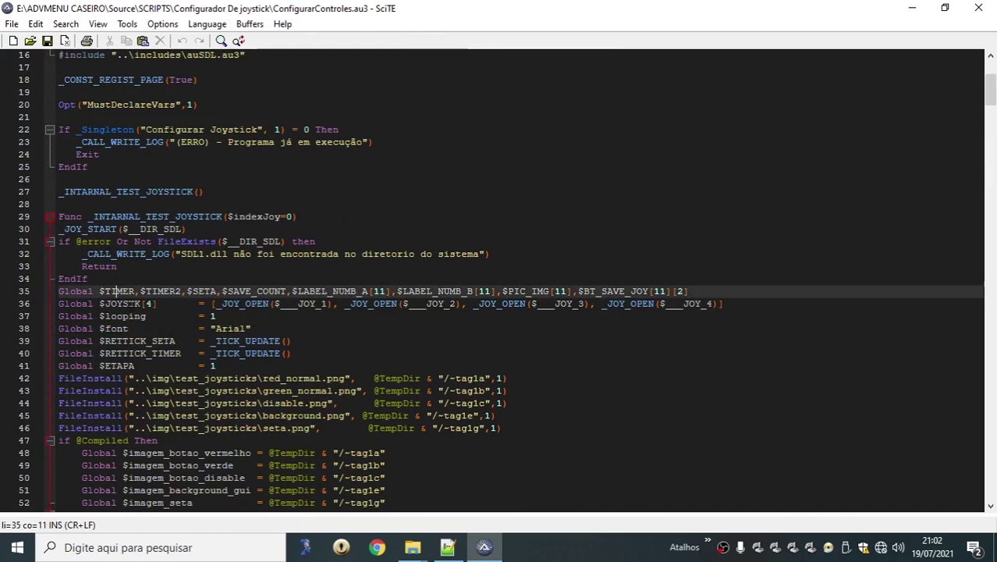
double_click(129, 304)
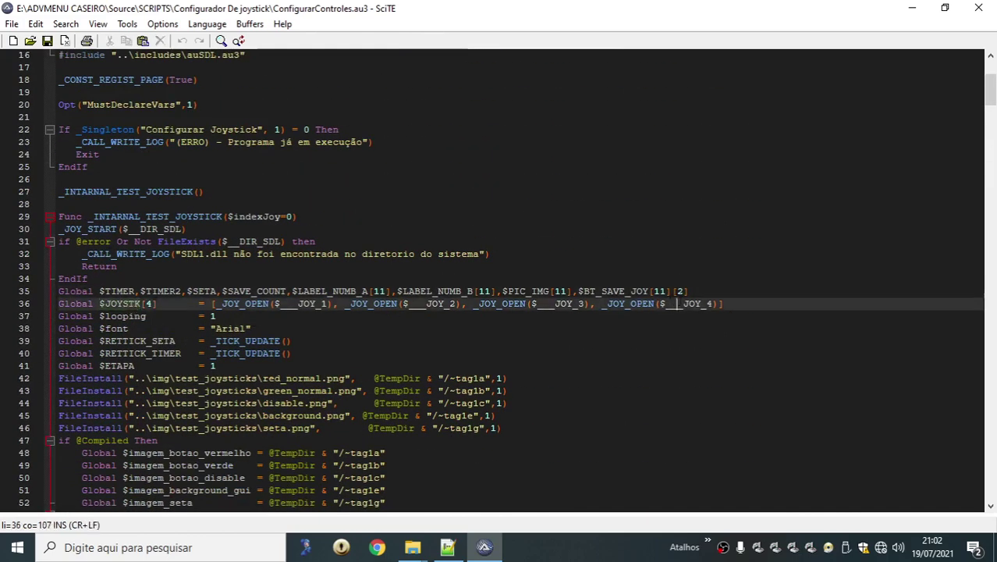
double_click(686, 304)
double_click(622, 304)
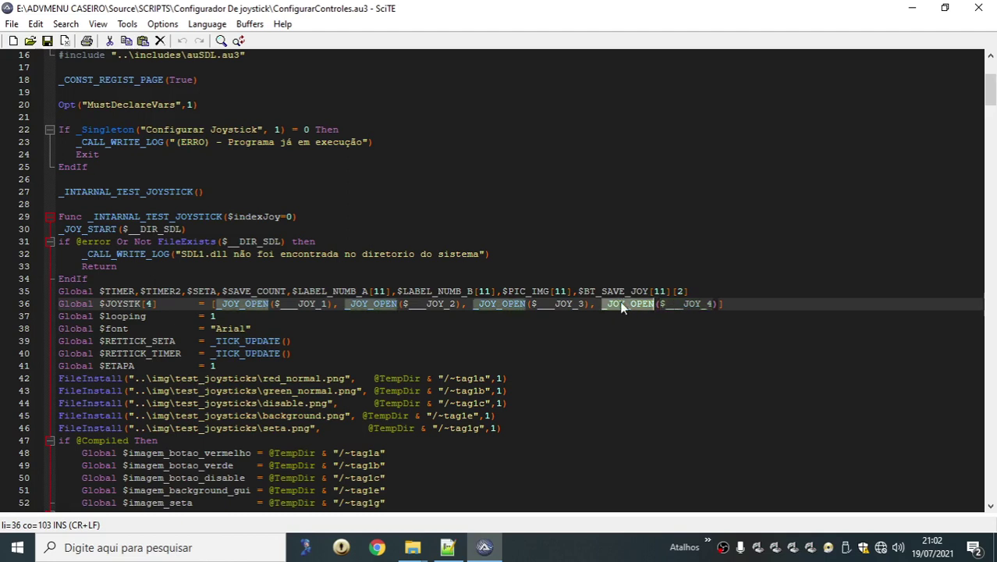
click(697, 312)
double_click(687, 303)
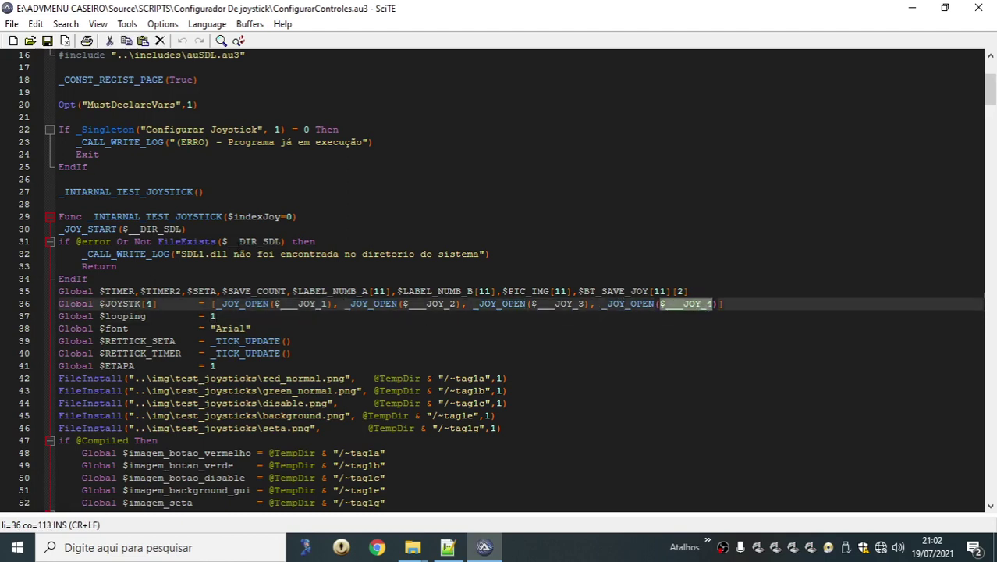
scroll(249, 274, down, 2)
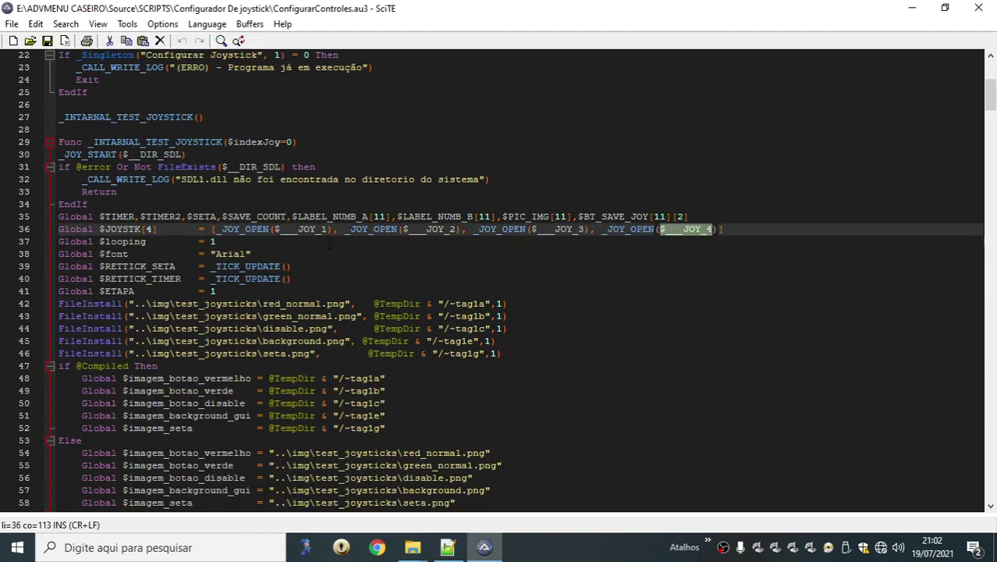
Close ConfigurarControles.au3 and open AuConstantes.au3 from the SCRIPTS\includes folder.
click(978, 8)
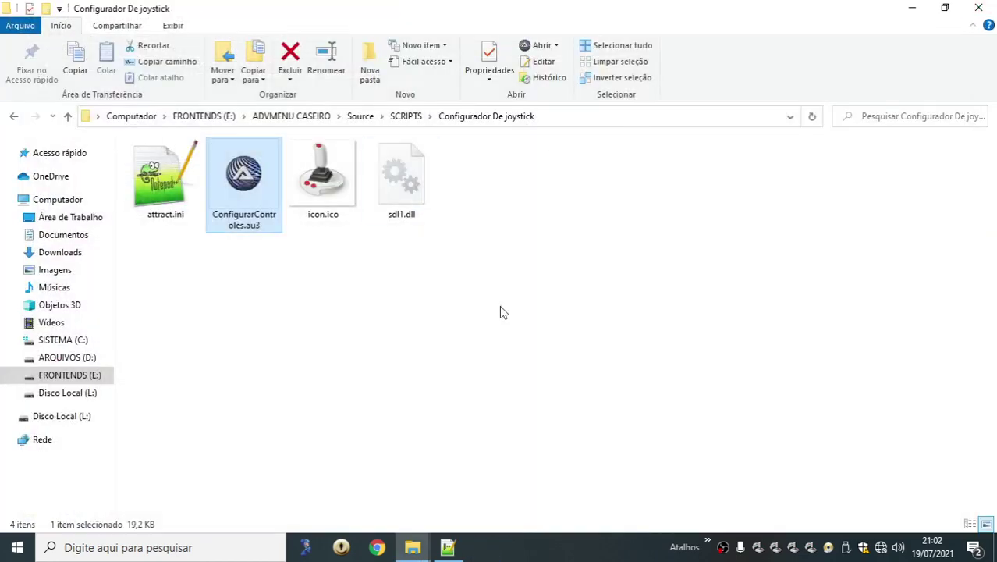
click(406, 116)
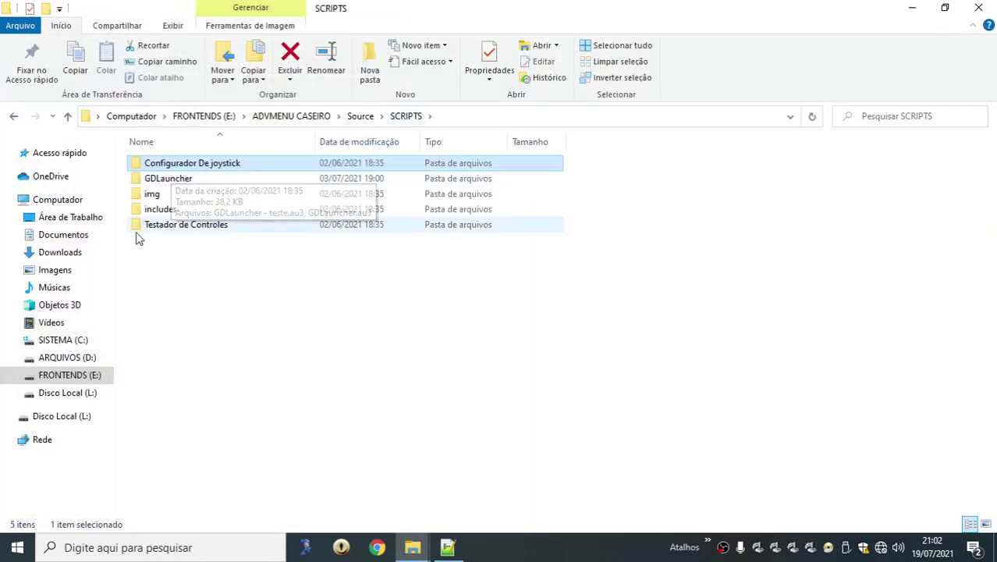
double_click(167, 212)
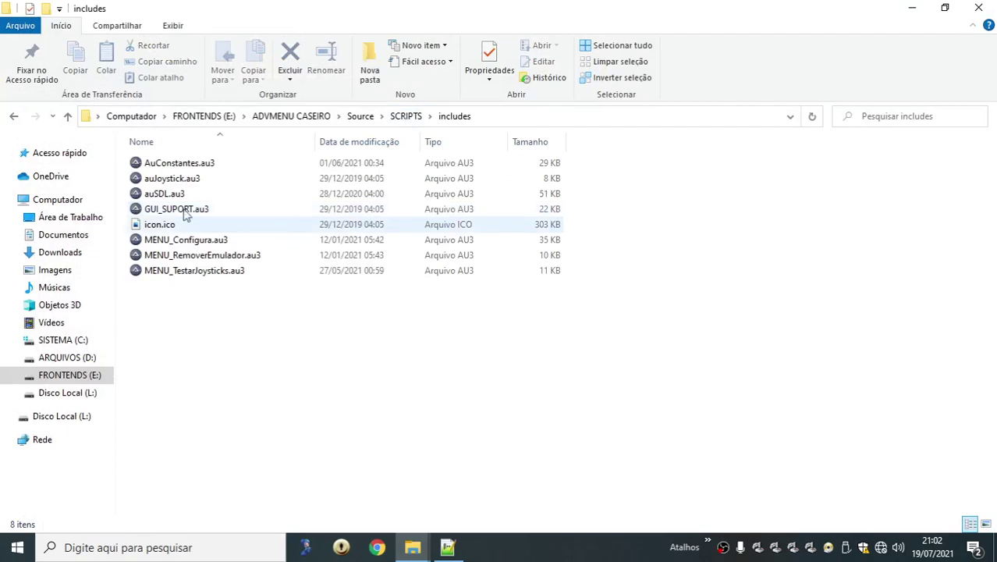
double_click(166, 165)
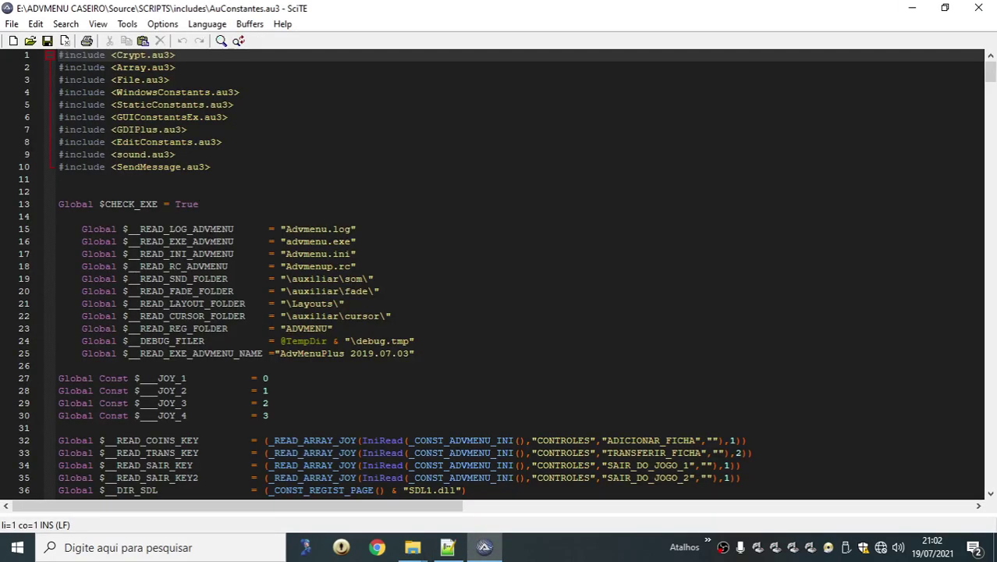
Read through AuConstantes.au3, selecting the $___JOY_1 to $___JOY_4 constant declarations, and close the file.
scroll(169, 249, down, 3)
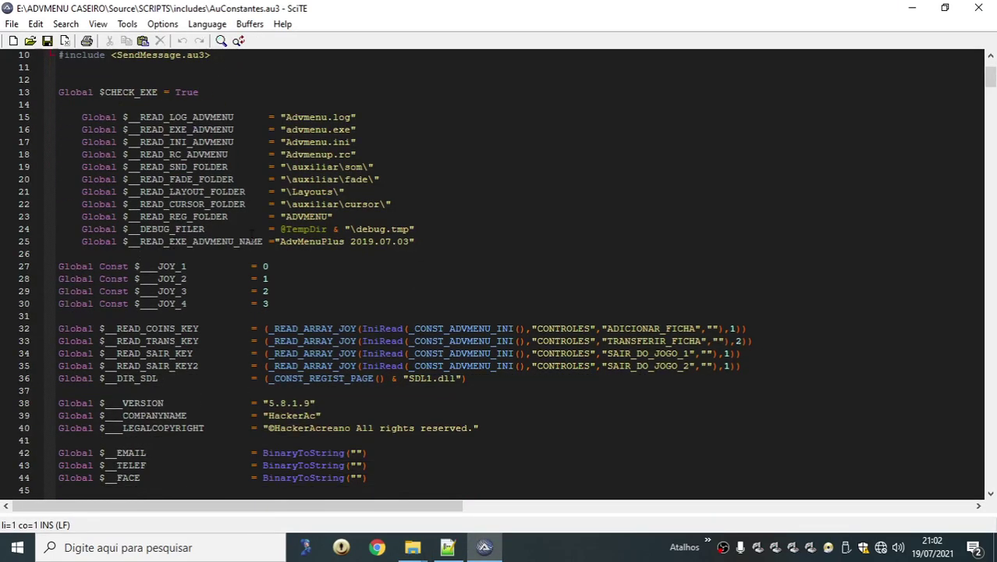
scroll(499, 273, down, 4)
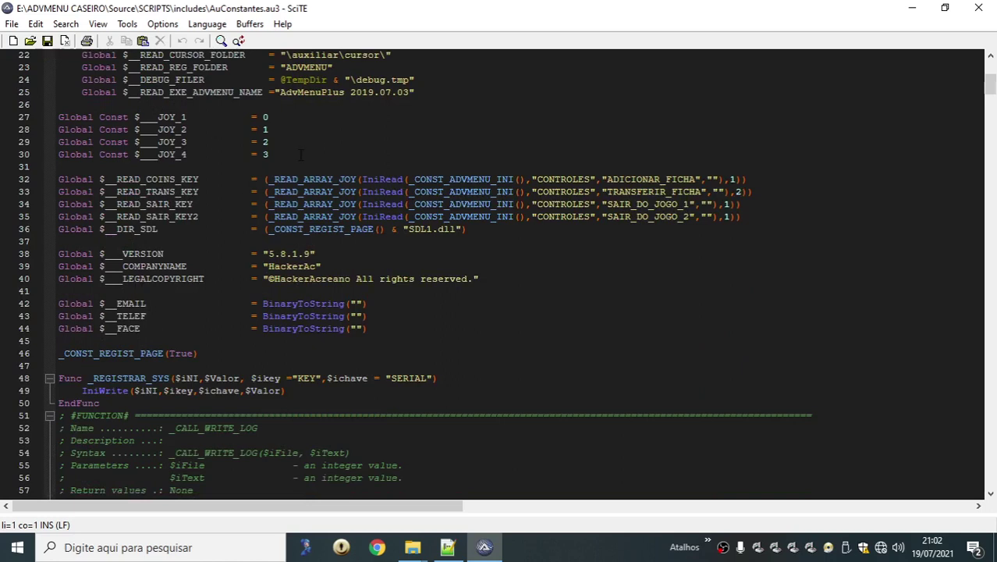
drag(300, 155, 24, 123)
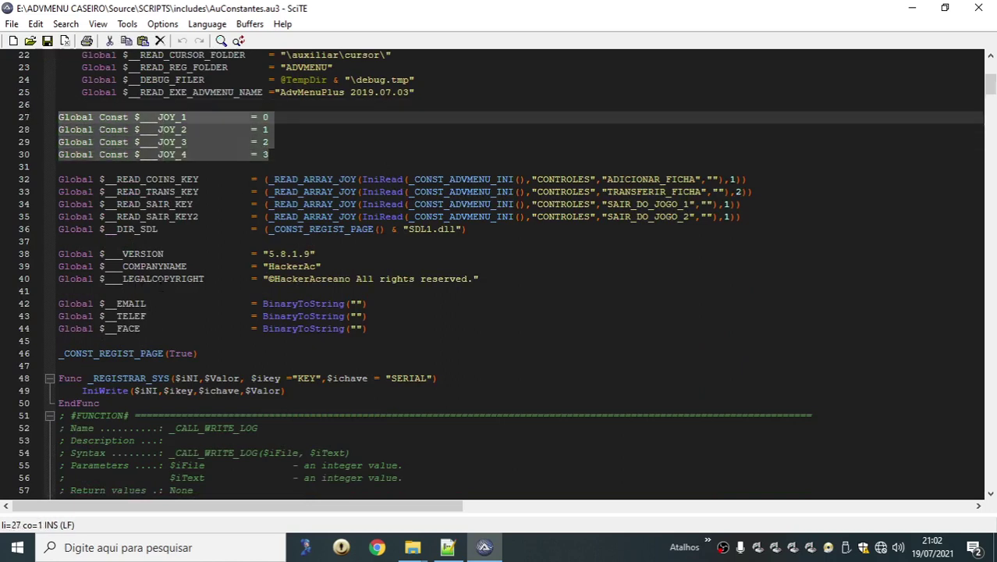
scroll(499, 273, down, 13)
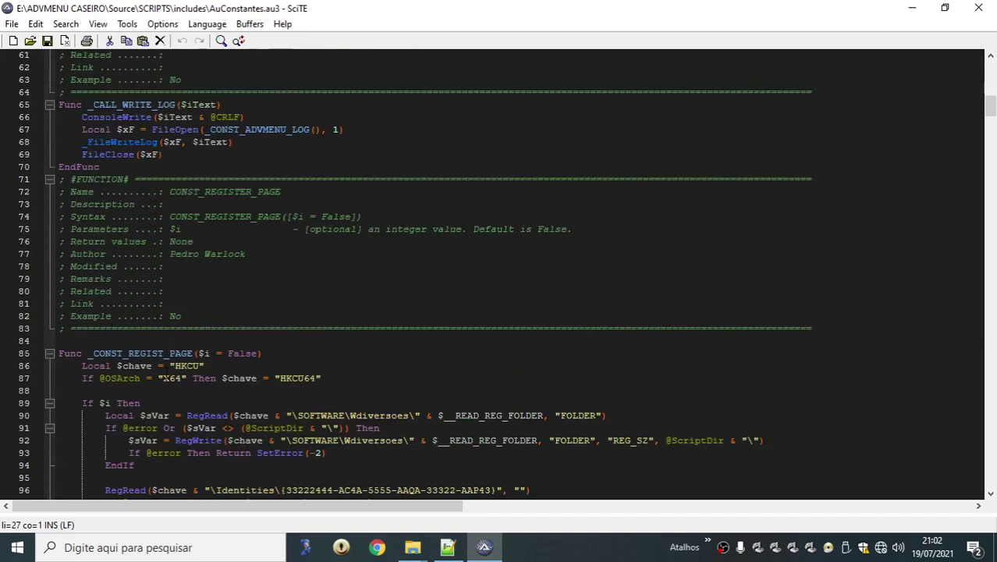
scroll(500, 273, down, 20)
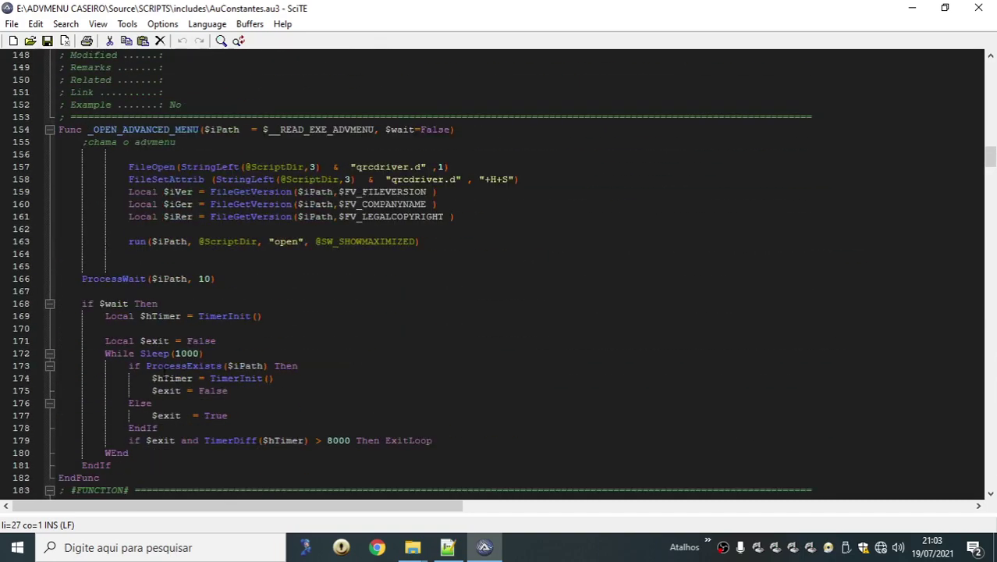
scroll(141, 337, down, 20)
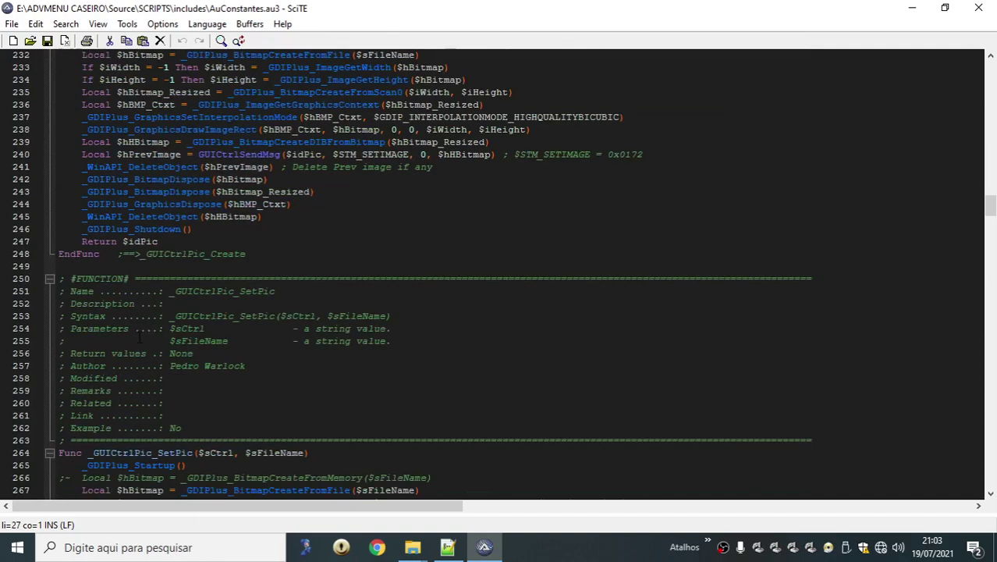
scroll(141, 337, down, 5)
click(978, 8)
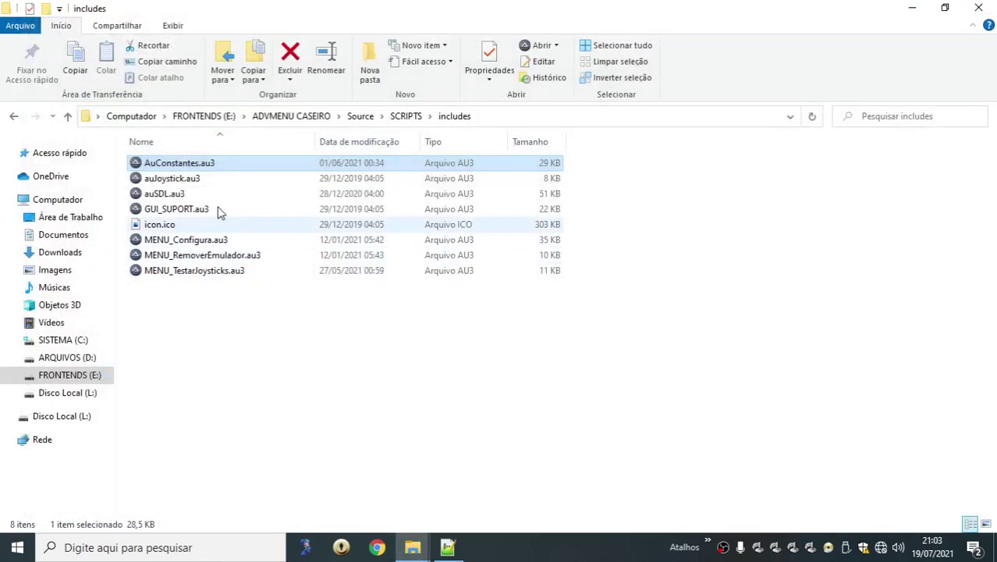
Open auJoystick.au3 from the includes folder, read through its _JOY_ functions from _JOY_GET_BUTTON to _JOY_UPDATE, and close it.
key(Down)
key(Return)
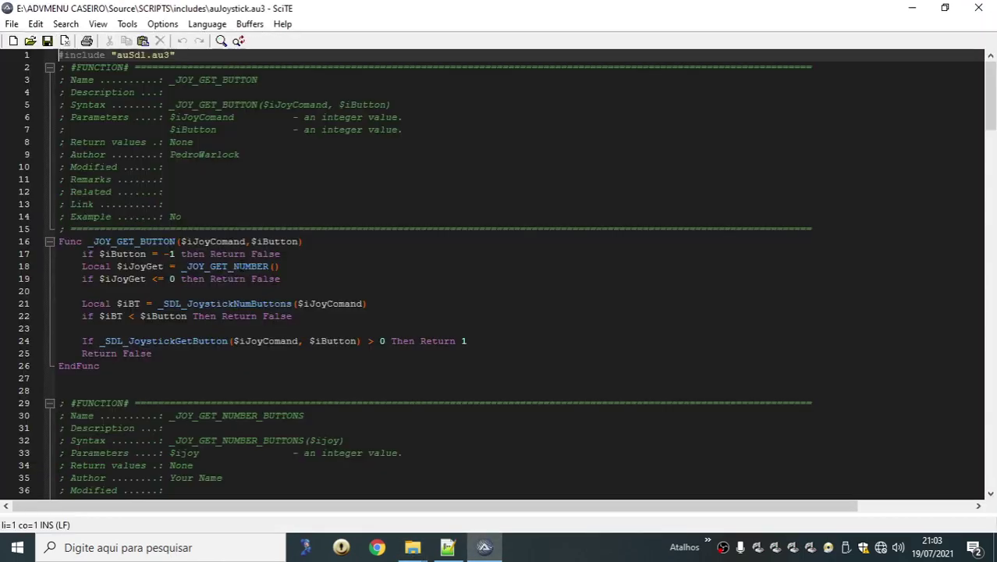
scroll(253, 294, down, 3)
scroll(253, 294, up, 3)
scroll(244, 320, down, 3)
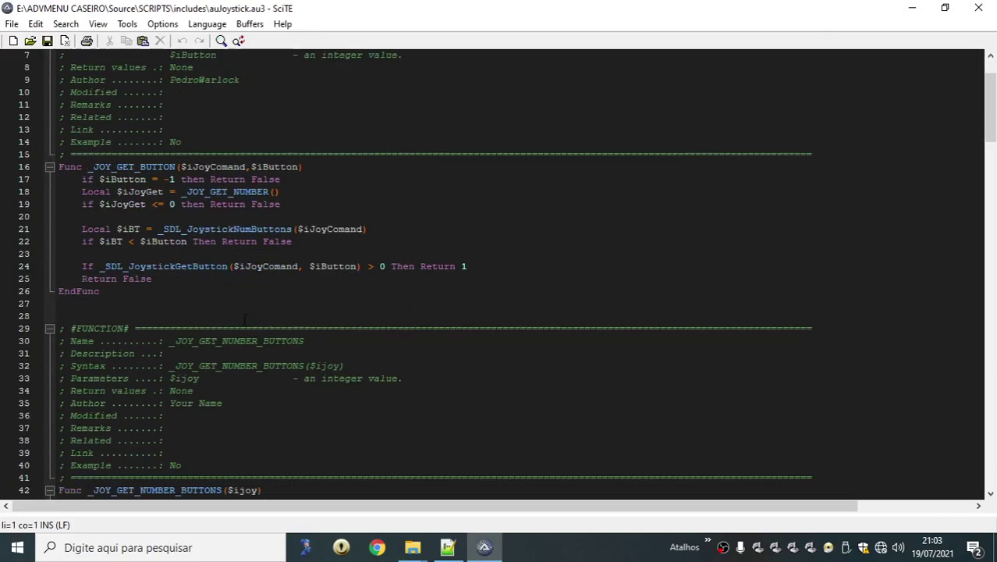
scroll(245, 320, down, 20)
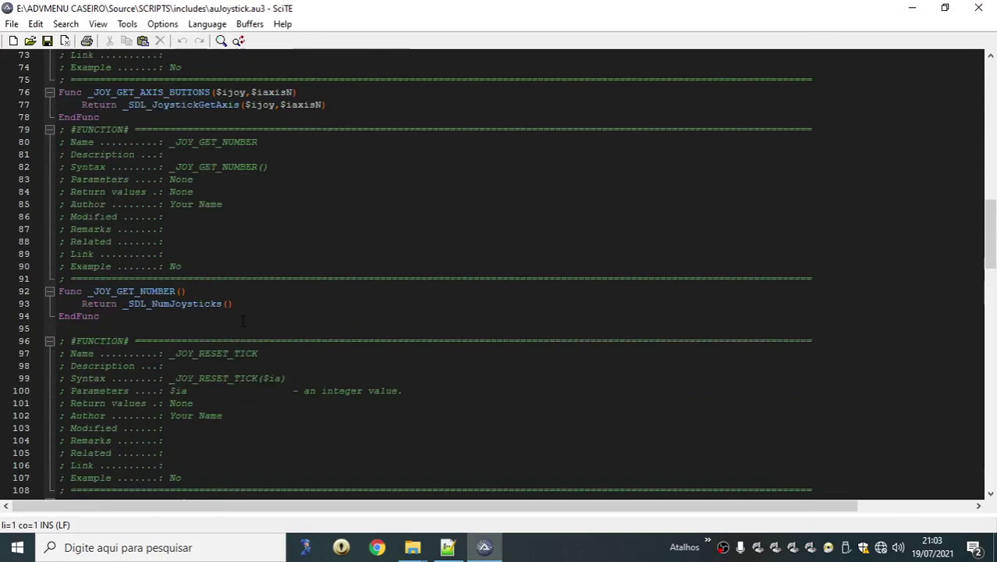
scroll(243, 320, down, 4)
scroll(243, 320, up, 7)
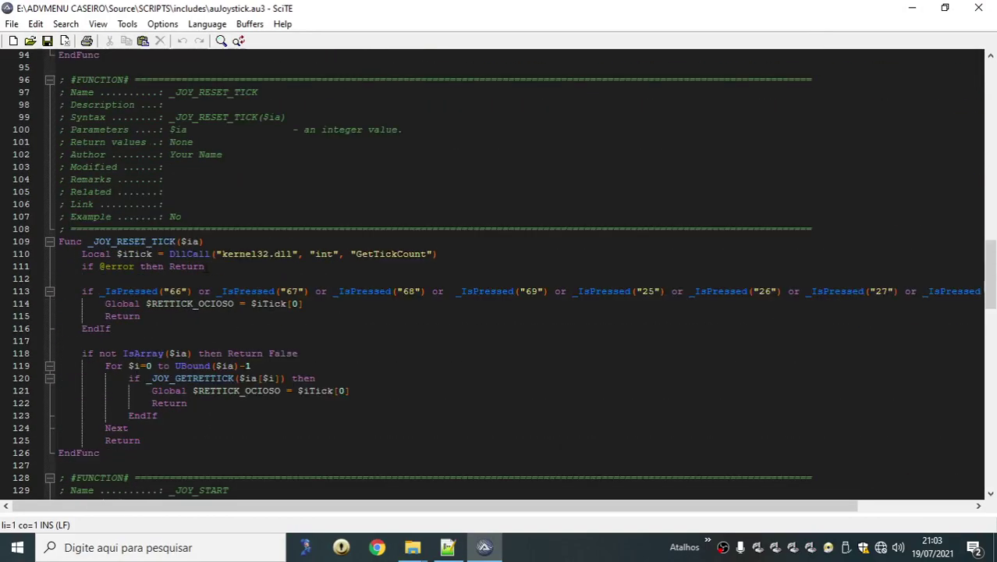
scroll(243, 321, down, 9)
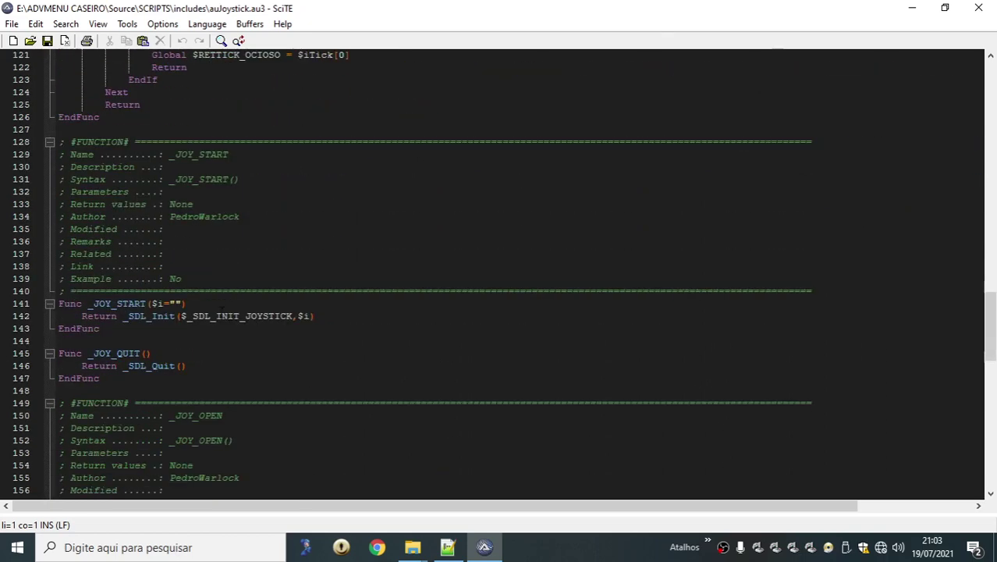
scroll(242, 320, down, 14)
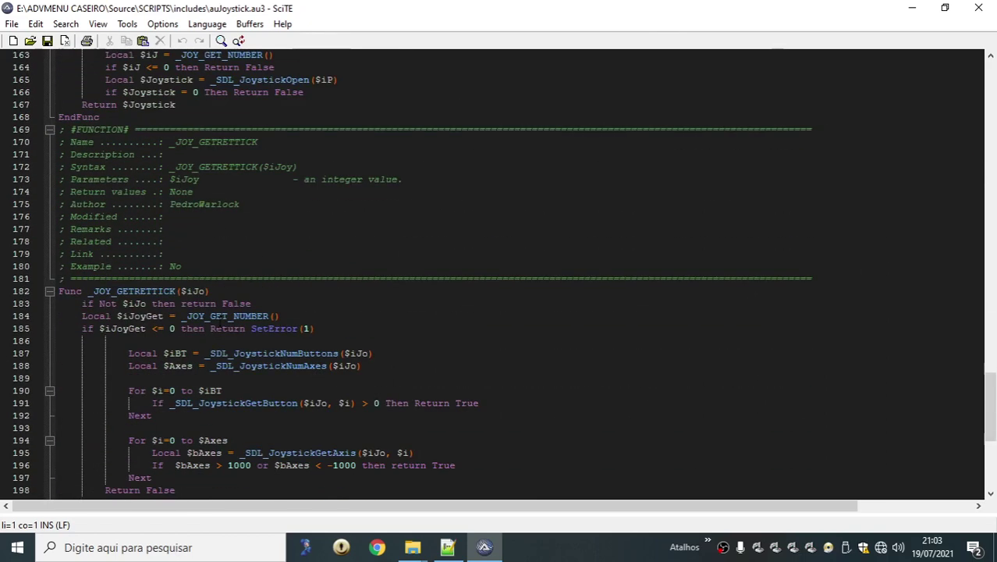
scroll(206, 329, down, 8)
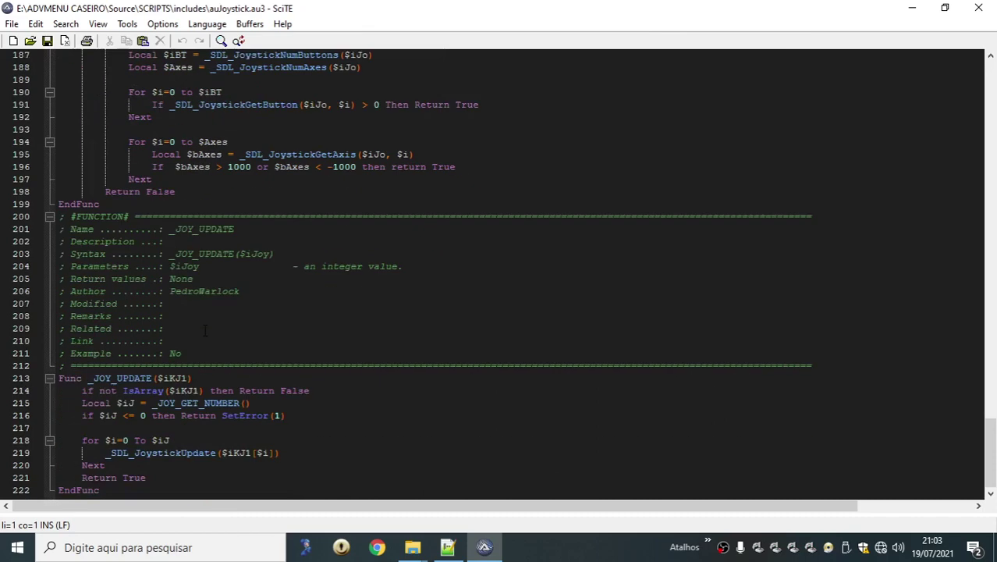
click(979, 8)
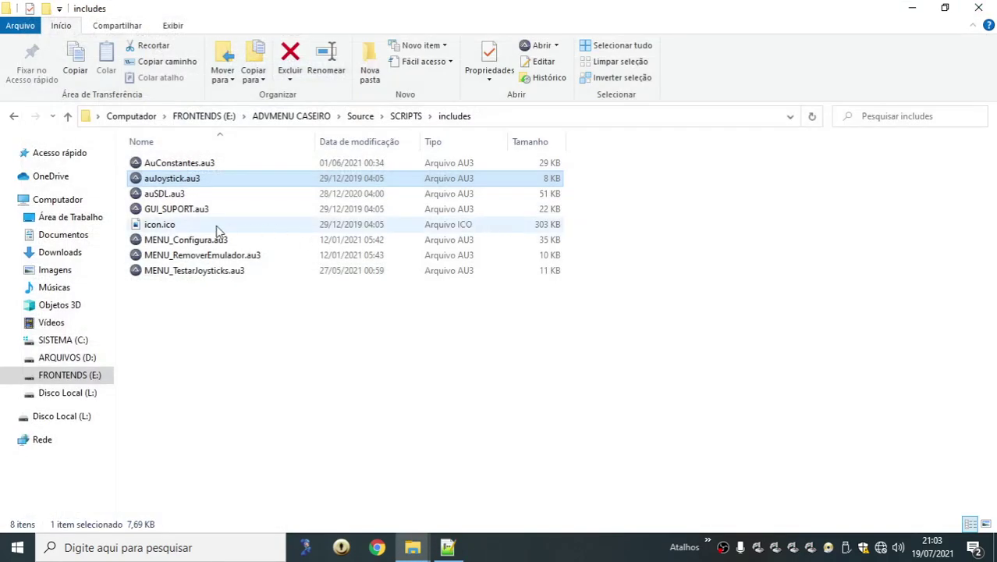
Open auSDL.au3 from the includes folder, skim its version-history header, and close it.
double_click(165, 194)
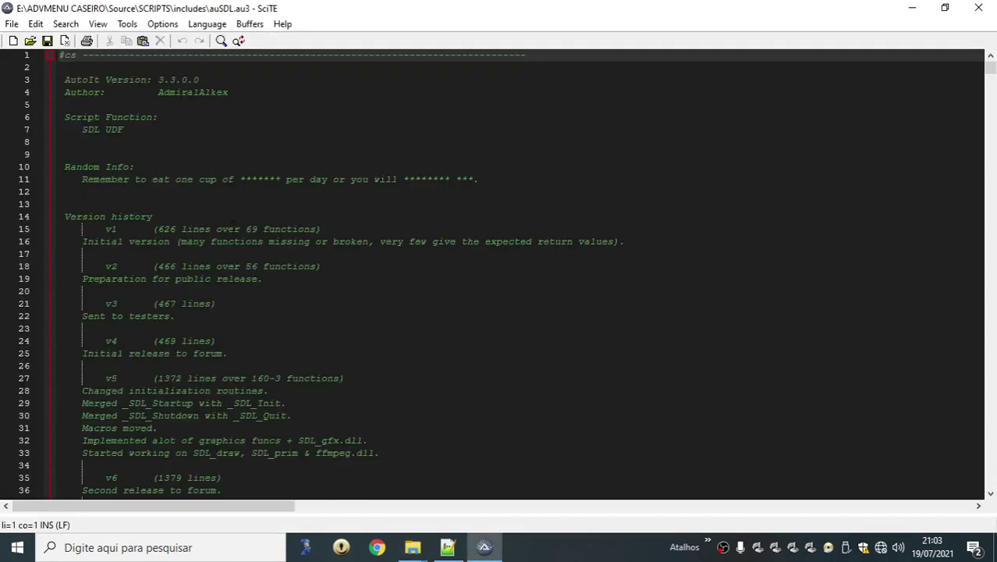
scroll(499, 273, down, 13)
click(978, 8)
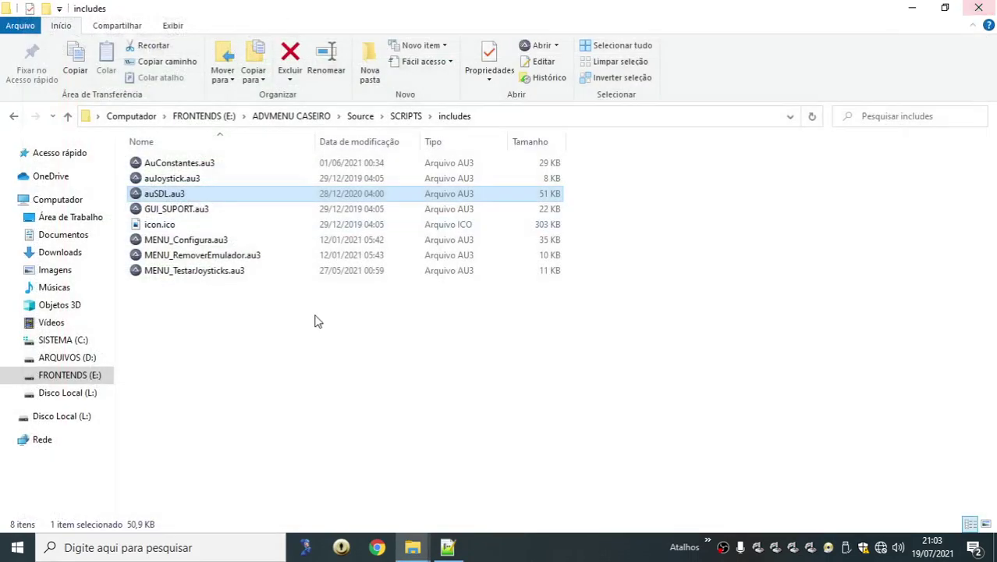
Open MENU_Configura.au3, examine the $JOYSTK[4] declaration and key variables in ChamaConfig, and close the file.
double_click(196, 240)
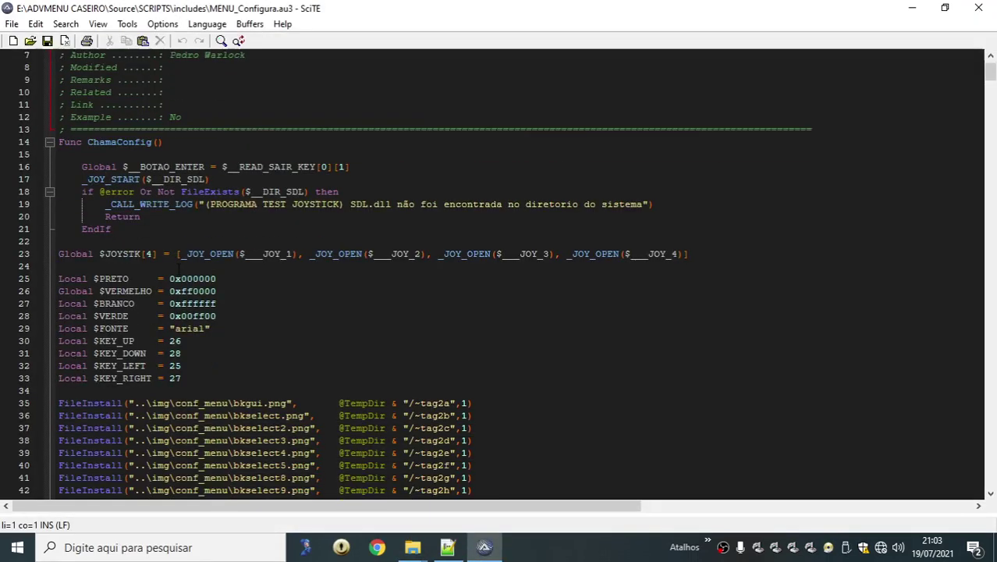
scroll(499, 273, down, 4)
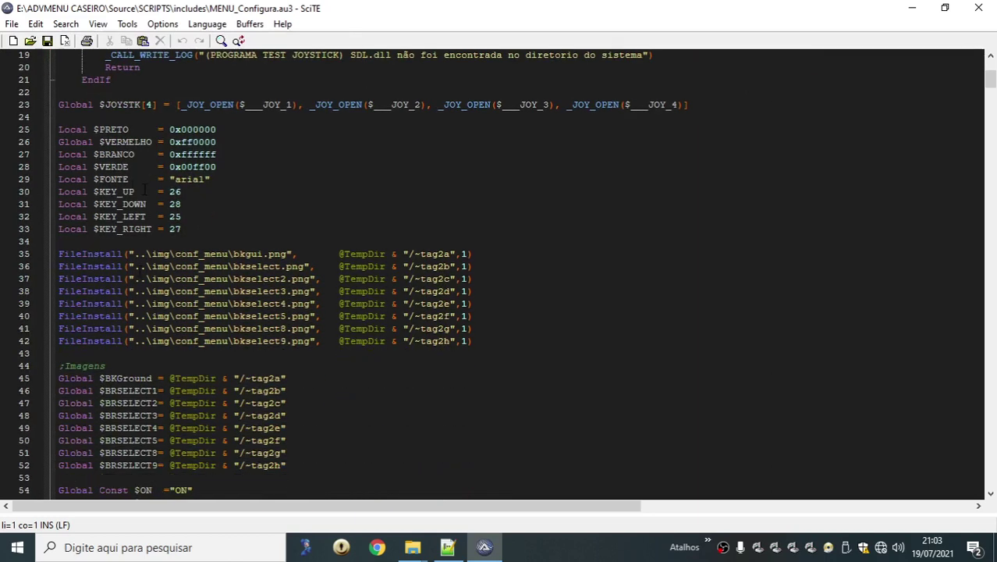
double_click(135, 107)
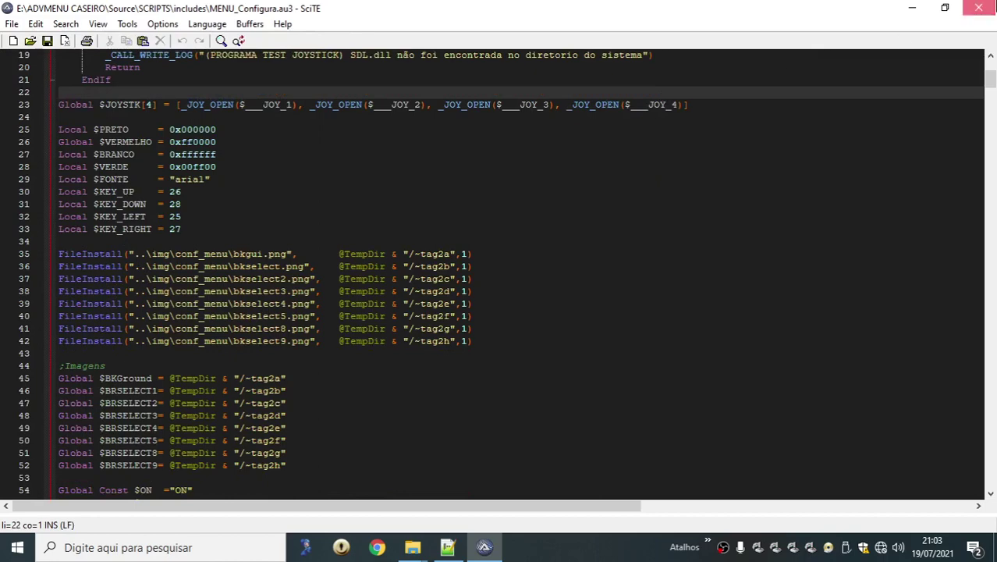
click(978, 8)
Open MENU_RemoverEmulador.au3, read through Remover_emulador and SalvaDados_Lista down to the default-emulator section, and close it.
click(188, 256)
right_click(187, 256)
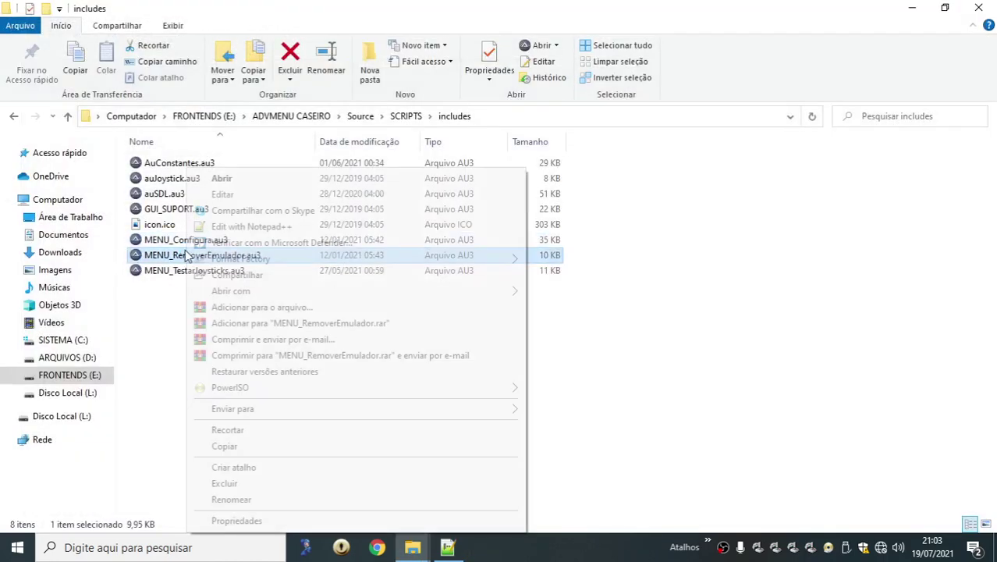
key(Escape)
double_click(187, 256)
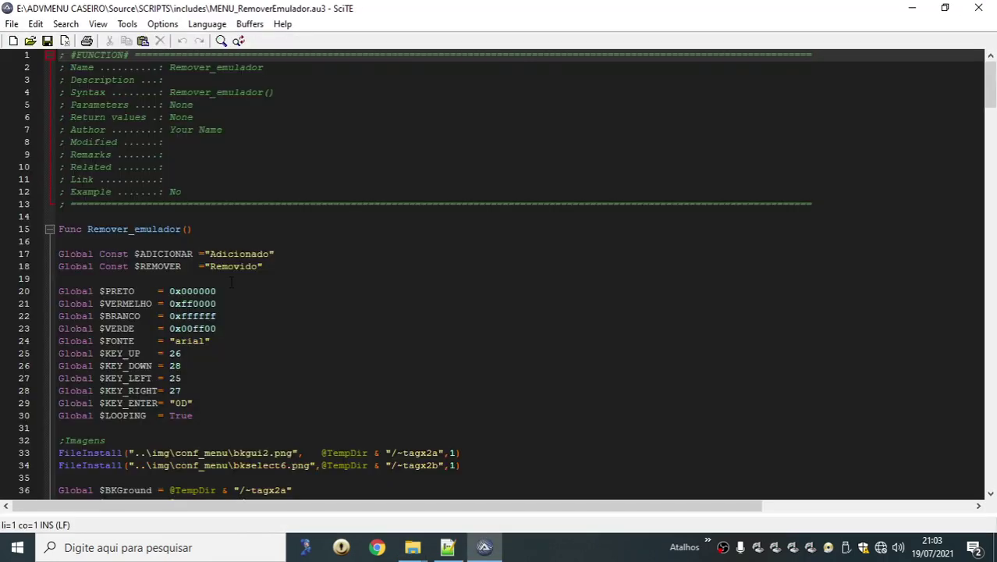
scroll(231, 283, down, 14)
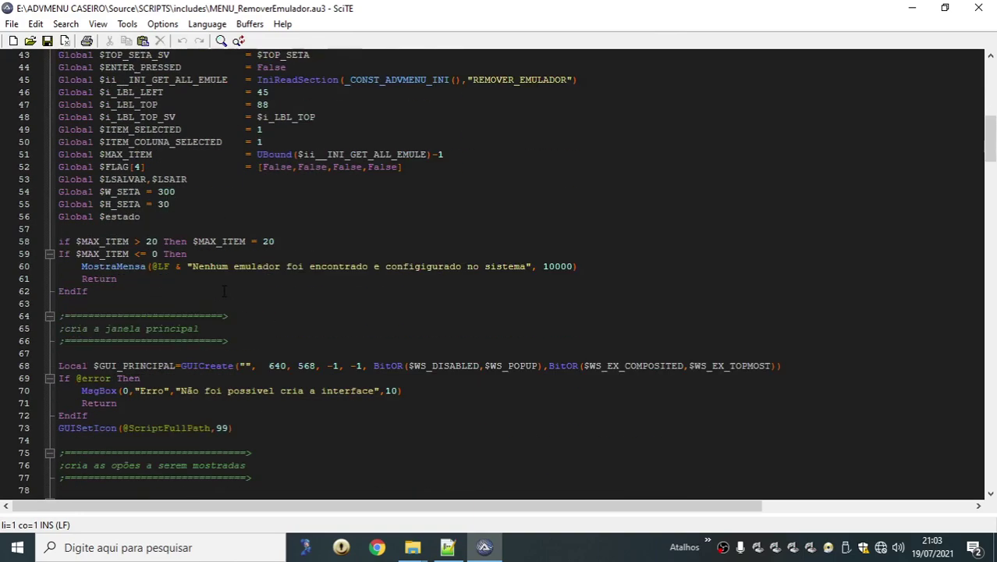
scroll(224, 290, down, 20)
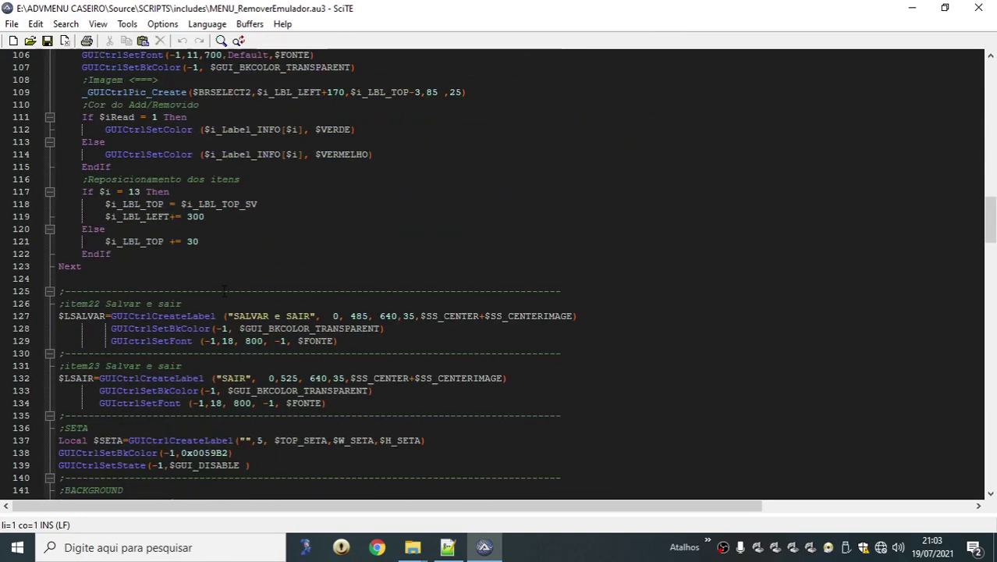
scroll(225, 291, down, 20)
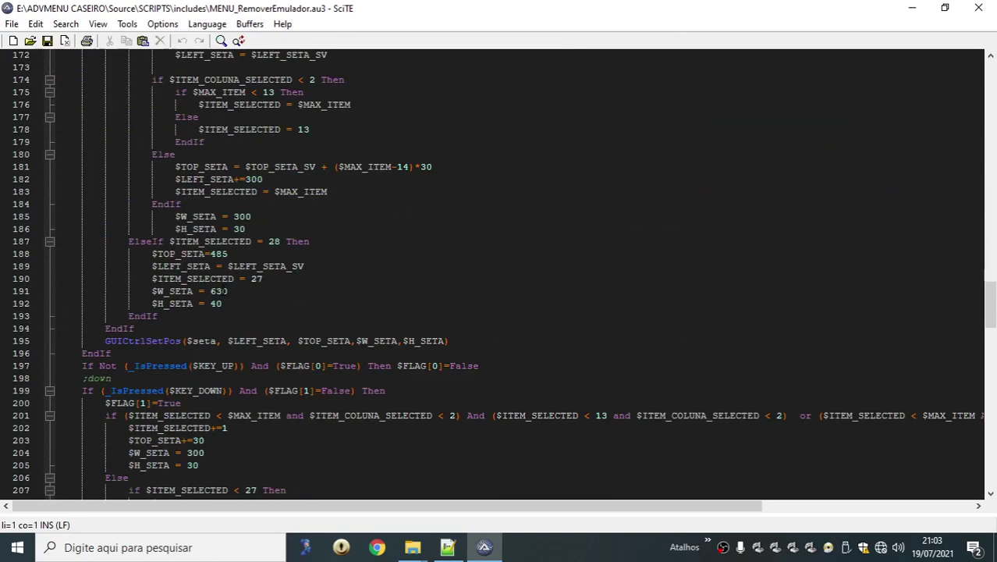
scroll(225, 291, down, 20)
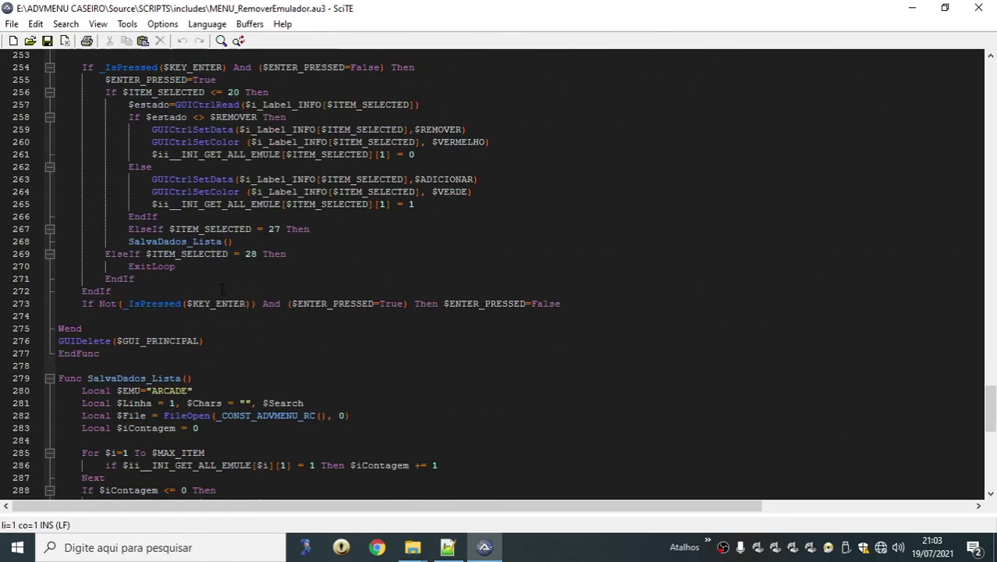
scroll(222, 290, down, 14)
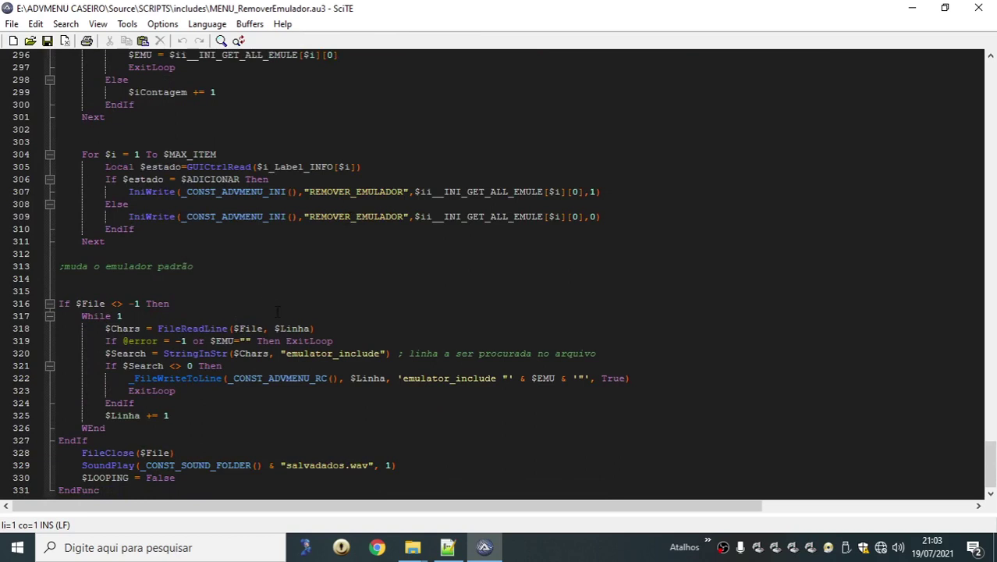
scroll(277, 311, up, 3)
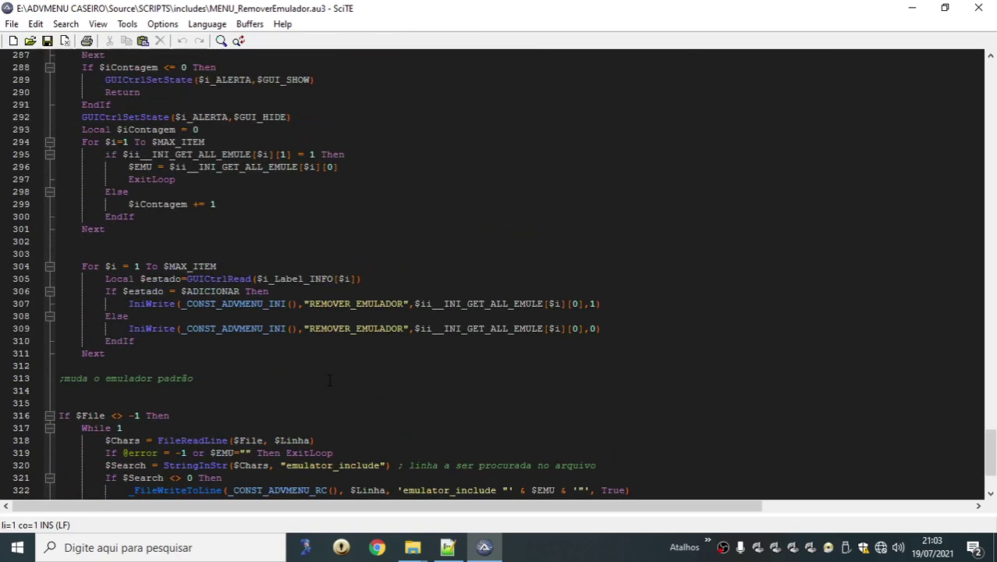
scroll(330, 380, down, 3)
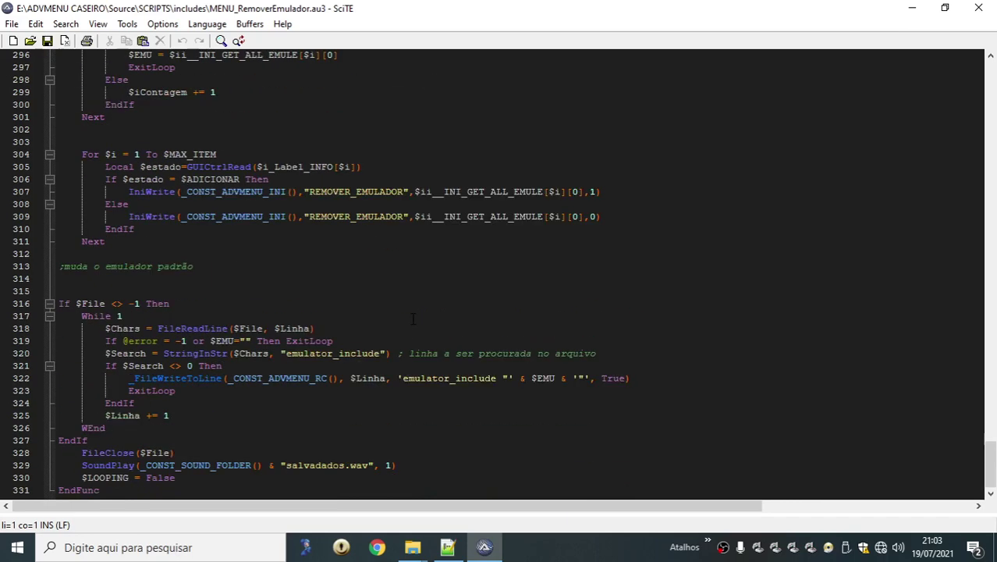
click(978, 8)
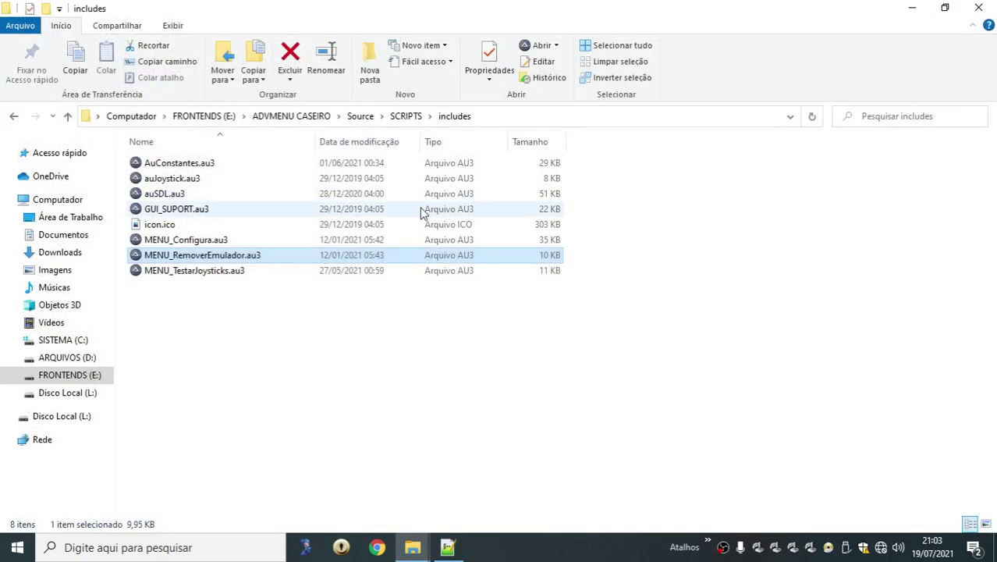
Open MENU_TestarJoysticks.au3 and examine the $JOYSTK[4] declaration, its $___JOY_4 constant and the $indexJoy checks.
click(207, 270)
key(Return)
scroll(499, 273, down, 4)
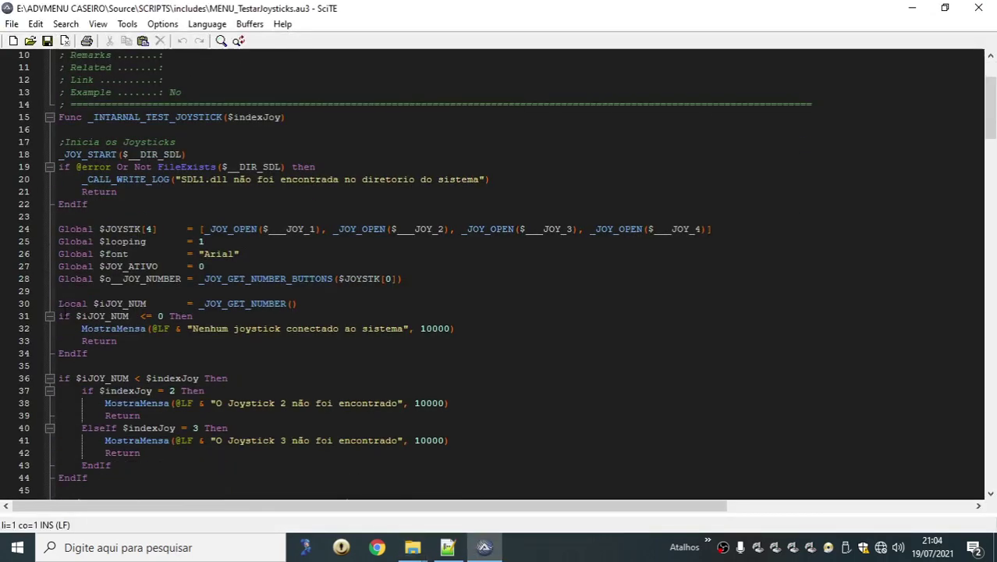
scroll(291, 234, down, 2)
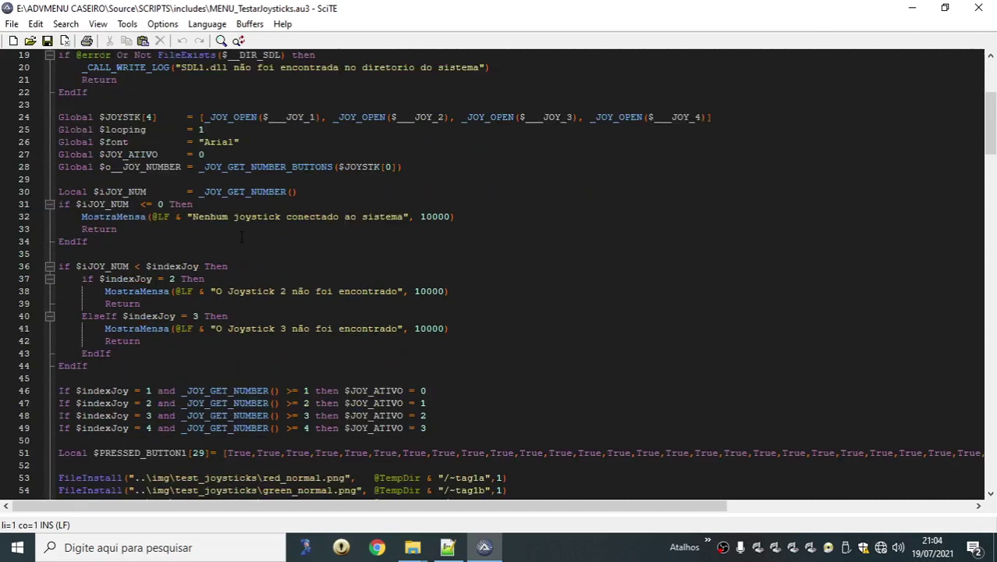
click(531, 117)
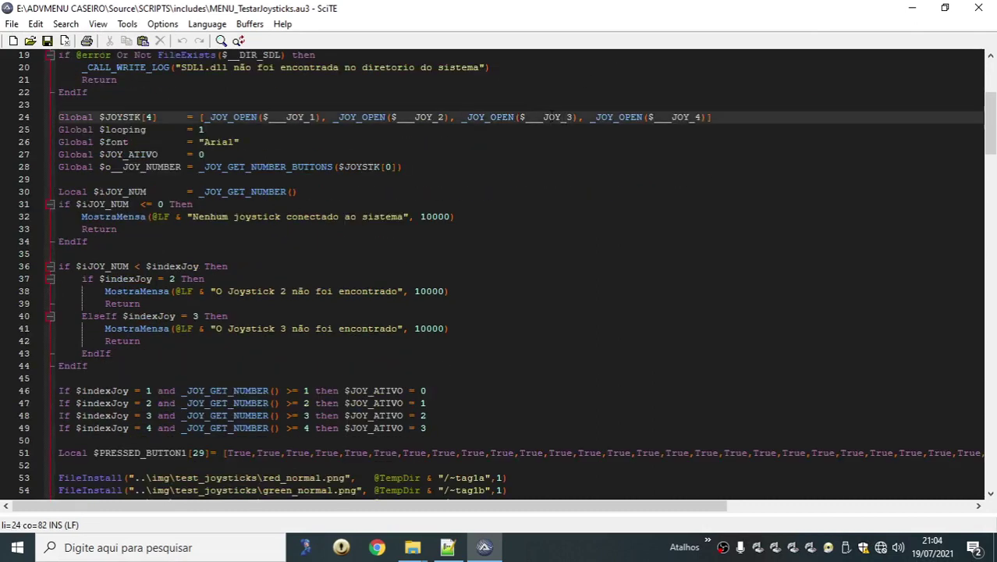
key(Left)
double_click(656, 117)
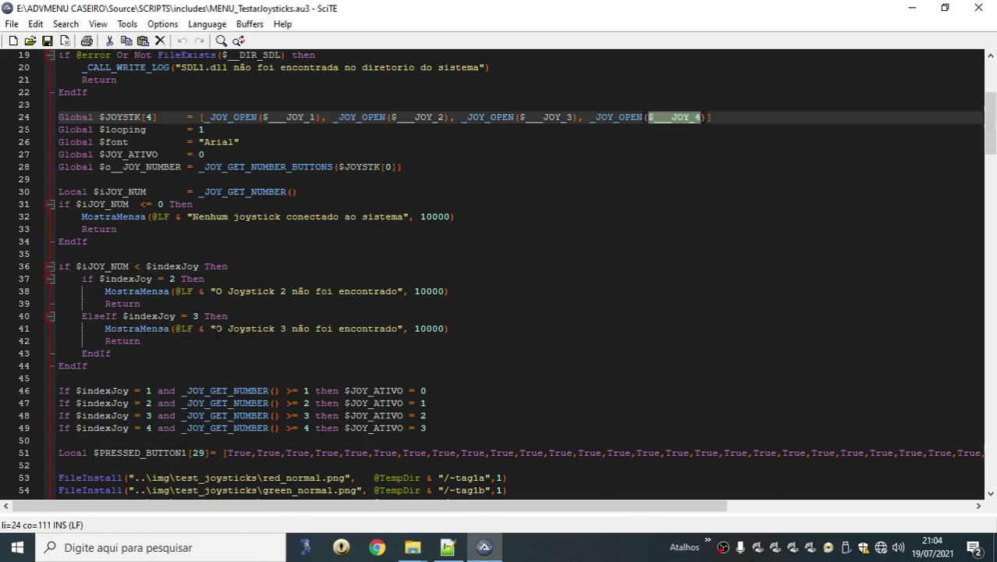
scroll(216, 334, down, 4)
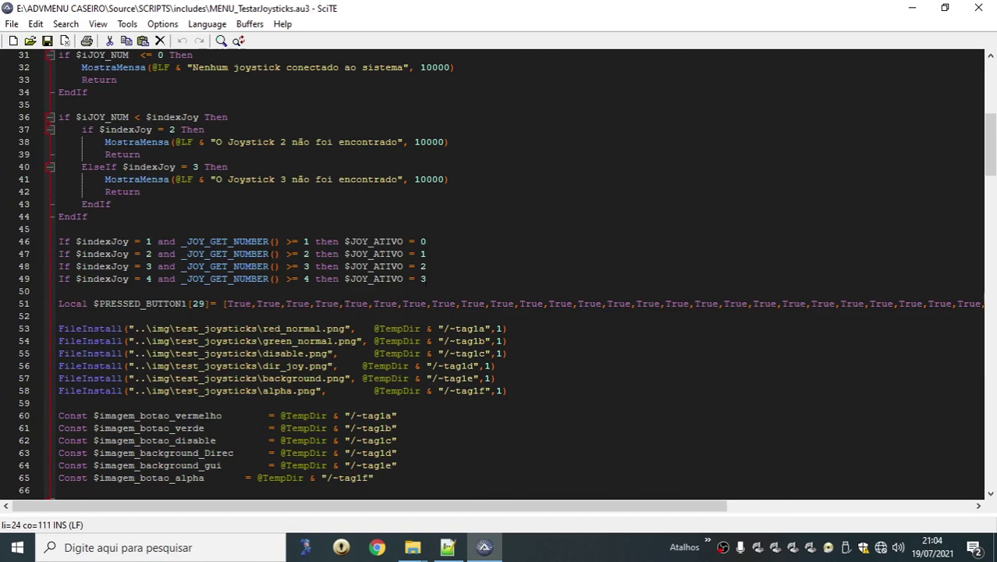
Examine the four $JOY_ATIVO assignments for $indexJoy 1 to 4 in MENU_TestarJoysticks.au3.
double_click(374, 241)
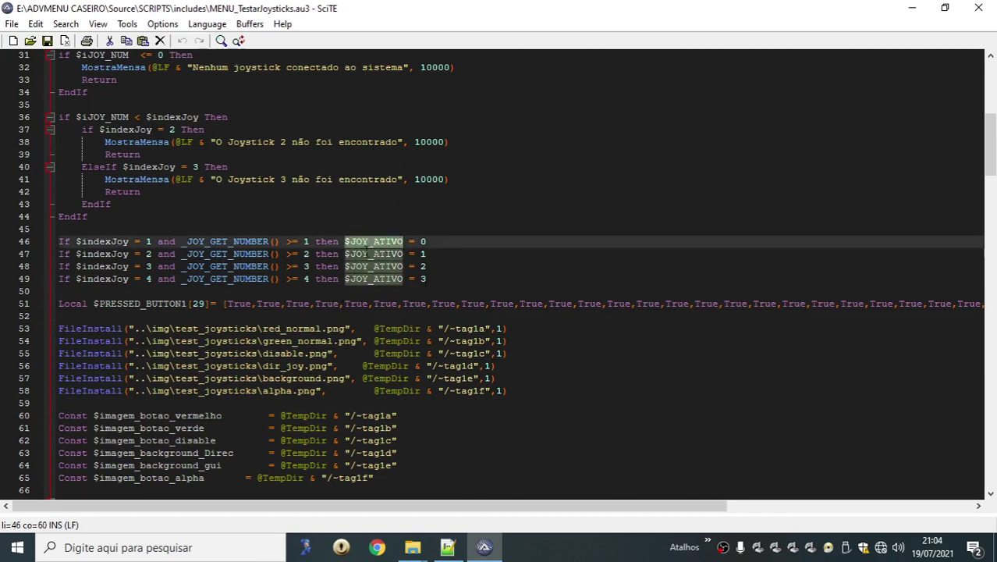
double_click(382, 255)
double_click(386, 266)
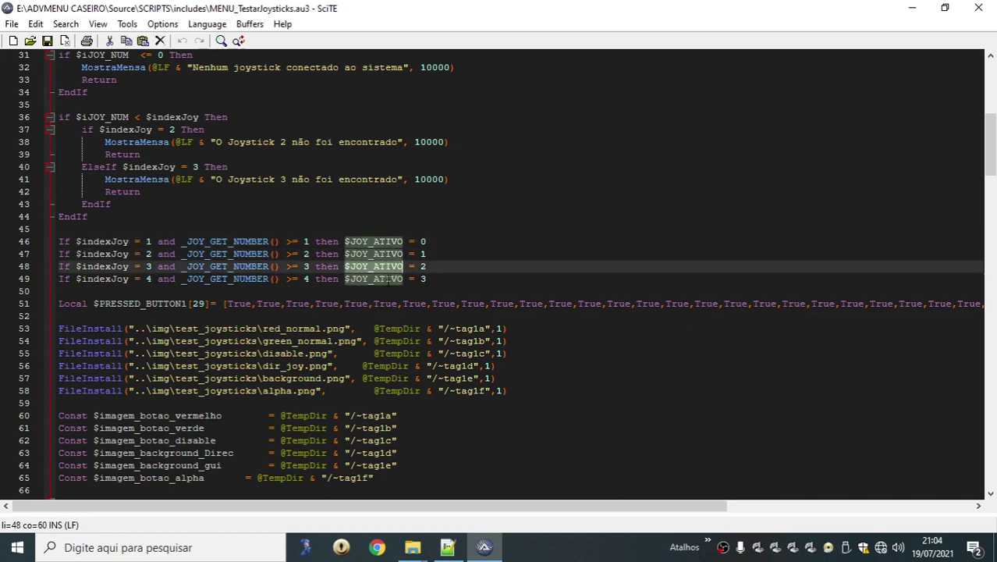
double_click(378, 278)
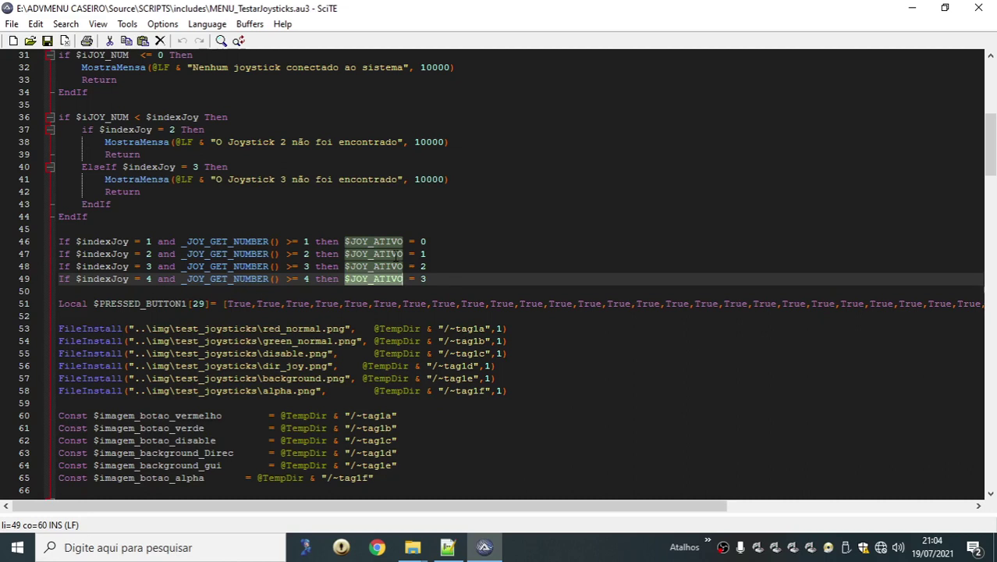
Read on to the INFO SAIR section and examine the $__BOTAO_SAIR_1 and $__BOTAO_SAIR_2 exit-button variables.
scroll(393, 253, down, 3)
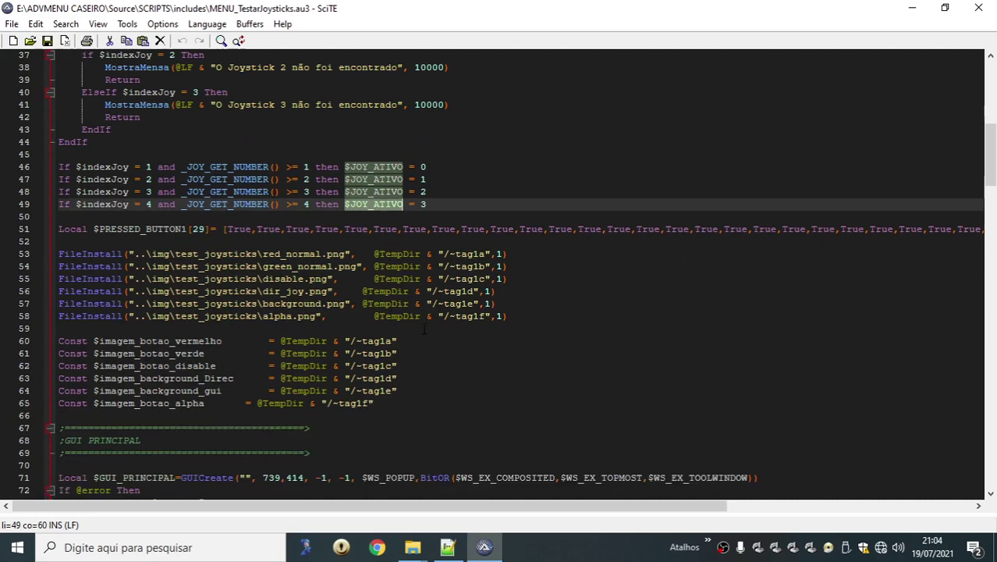
scroll(510, 283, down, 10)
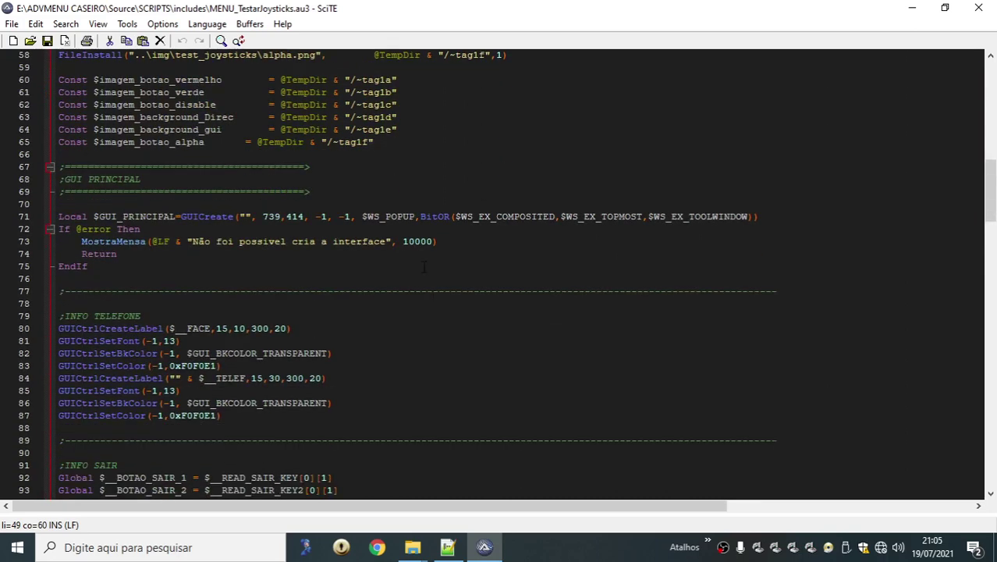
scroll(364, 273, down, 4)
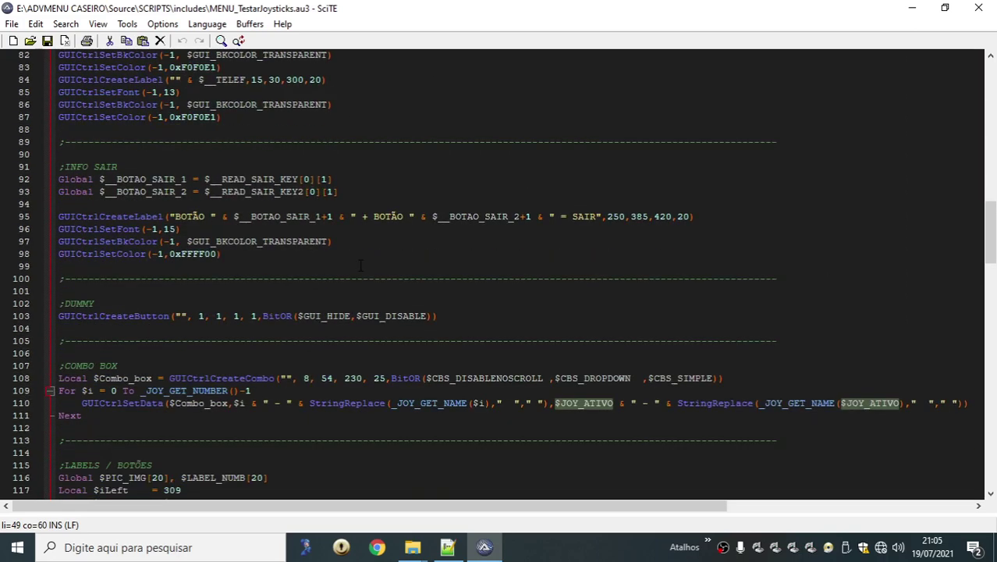
click(273, 191)
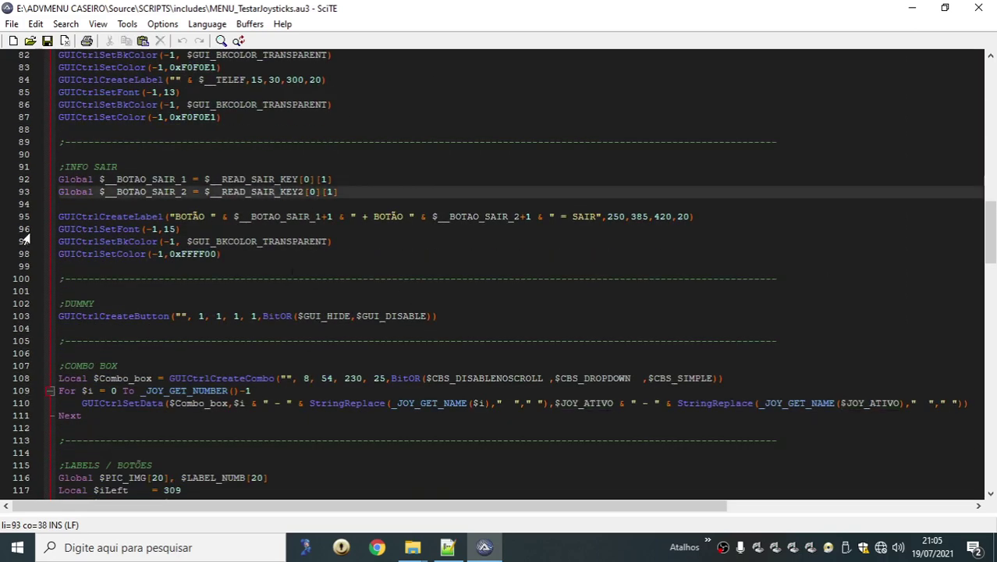
scroll(80, 142, down, 1)
click(90, 130)
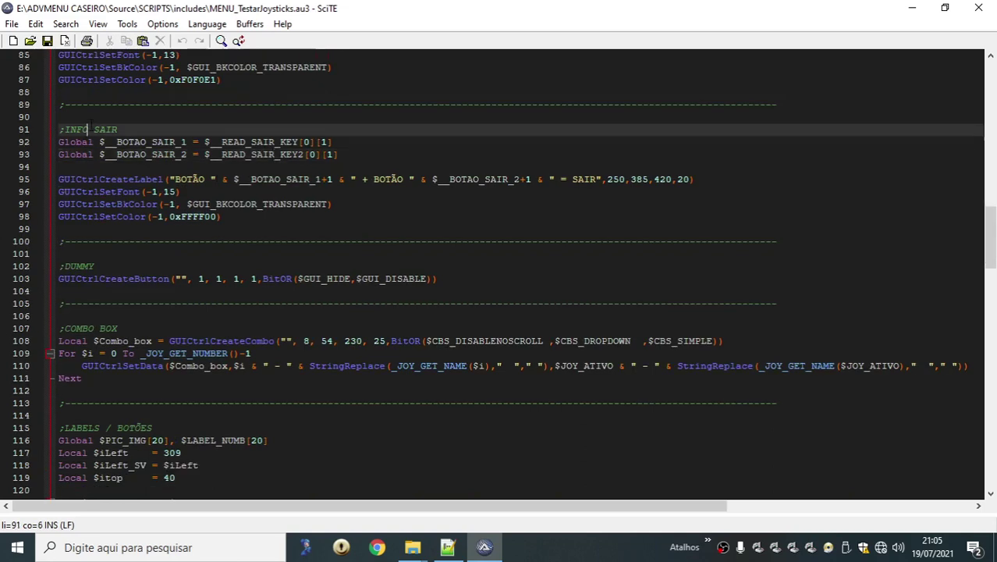
double_click(172, 142)
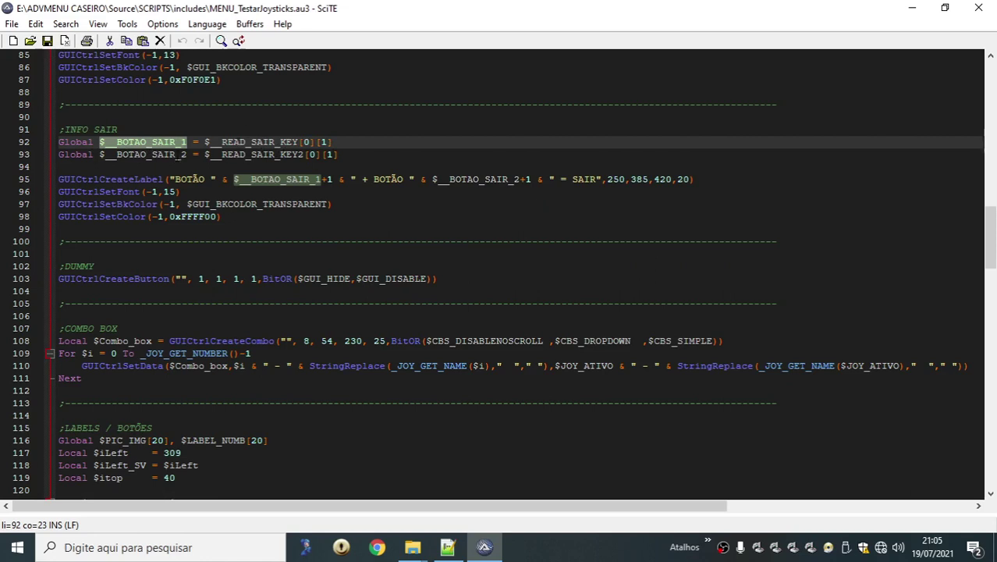
key(Down)
key(Up)
key(ctrl+Right)
key(Down)
key(ctrl+Left)
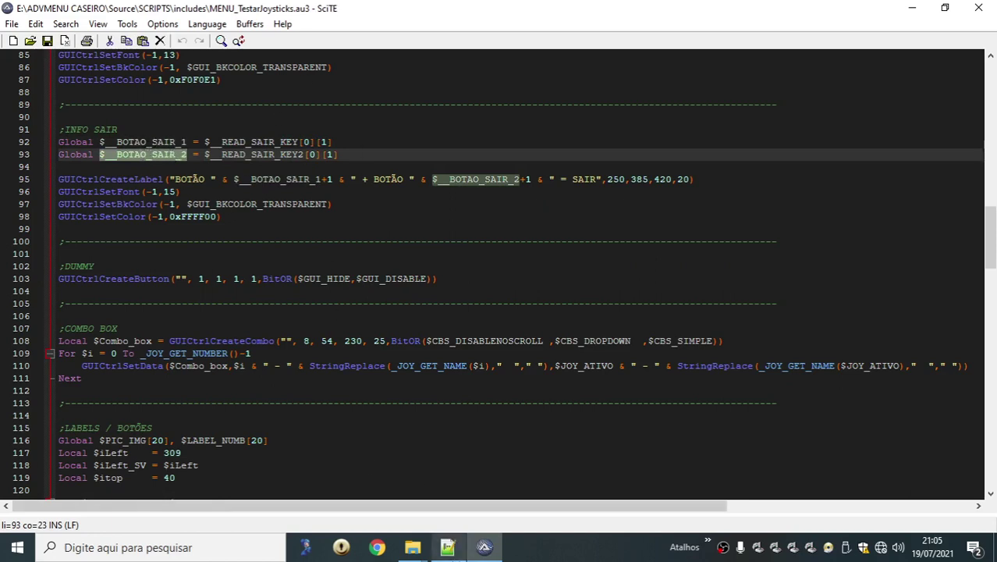
Switch to File Explorer and return to the ADVMENU CASEIRO root folder to view its files.
click(412, 549)
click(358, 500)
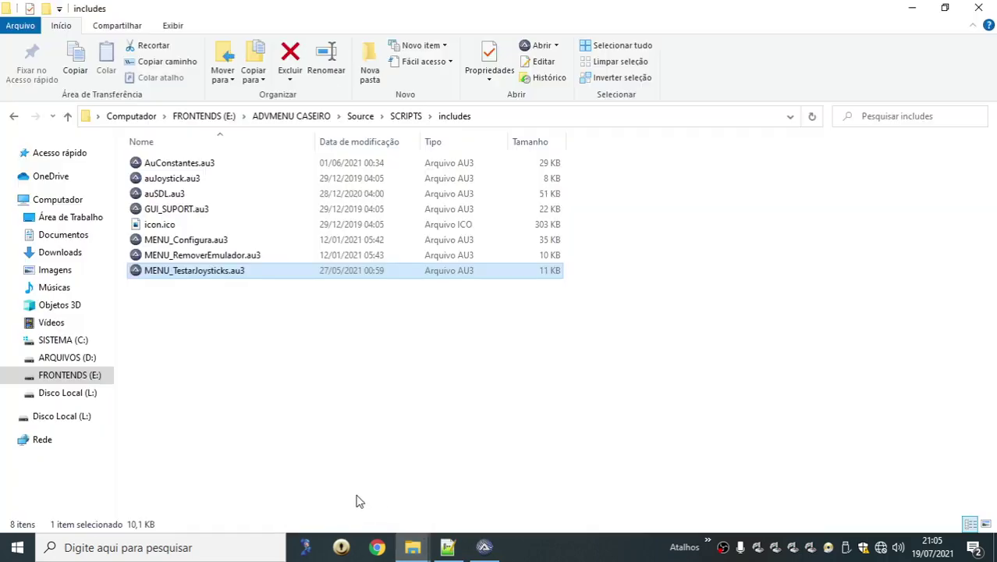
click(315, 117)
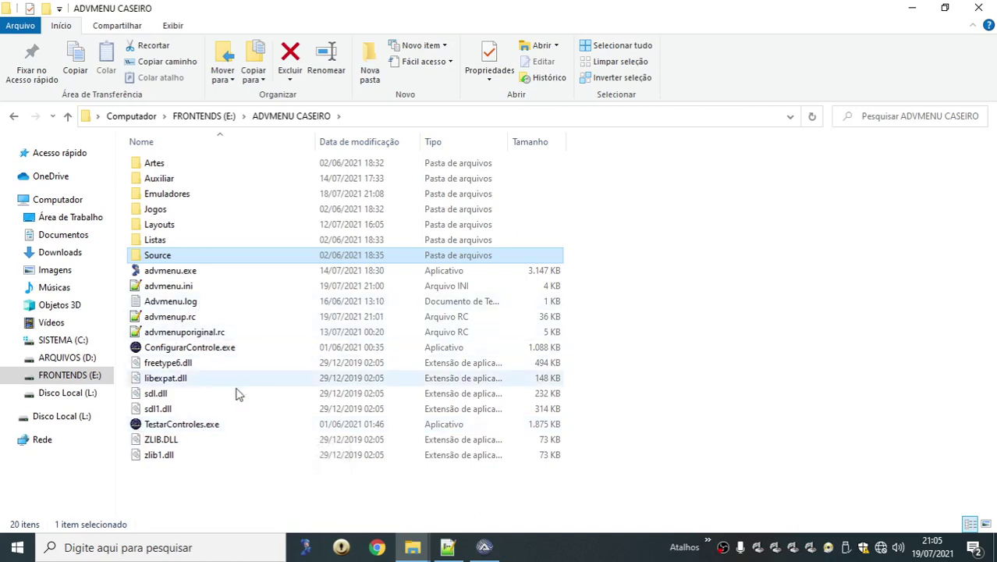
mouse_move(179, 431)
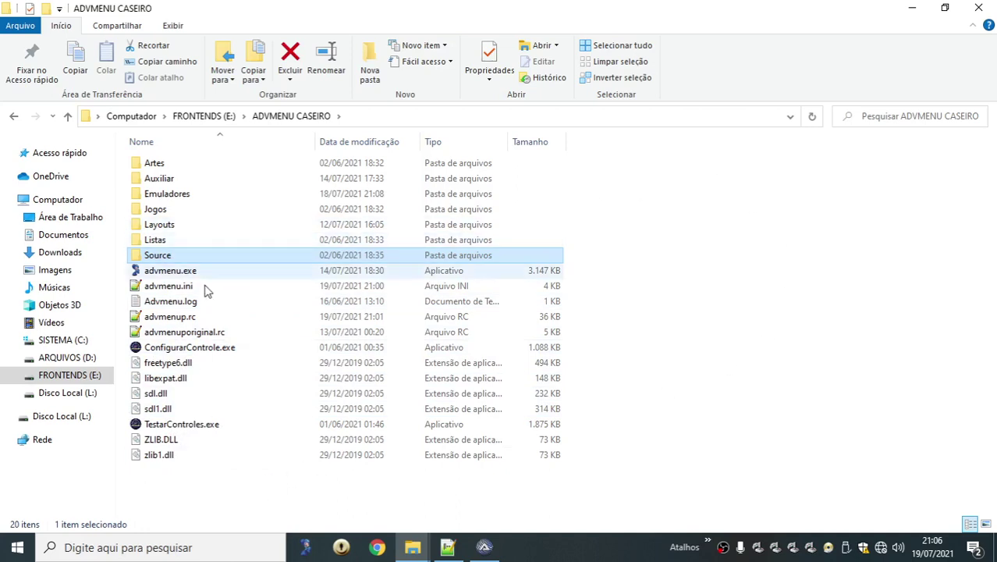
Look through the Emuladores folder of ADVMENU COMERCIAL on the FRONTENDS (E:) drive, and return to the drive root.
click(78, 376)
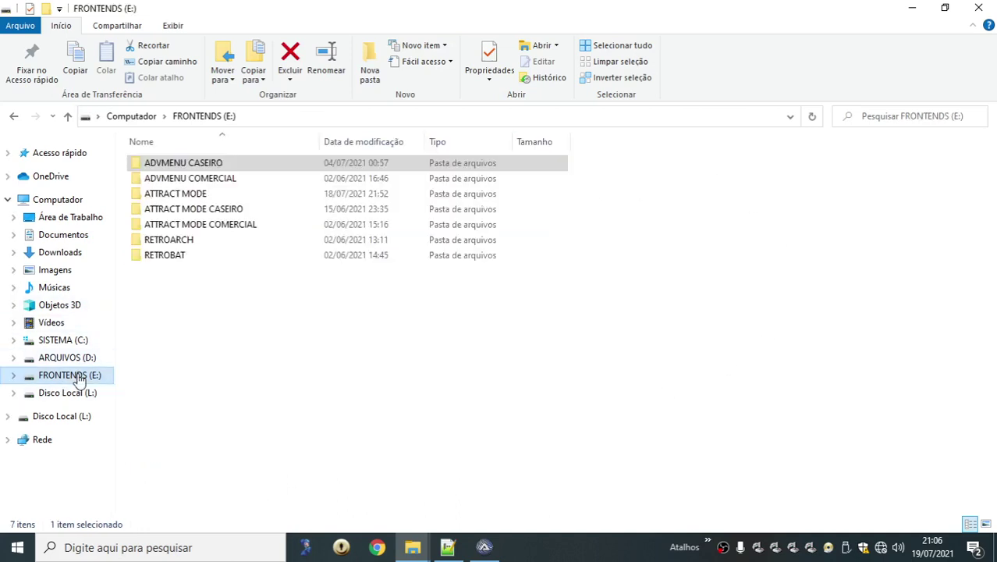
double_click(197, 179)
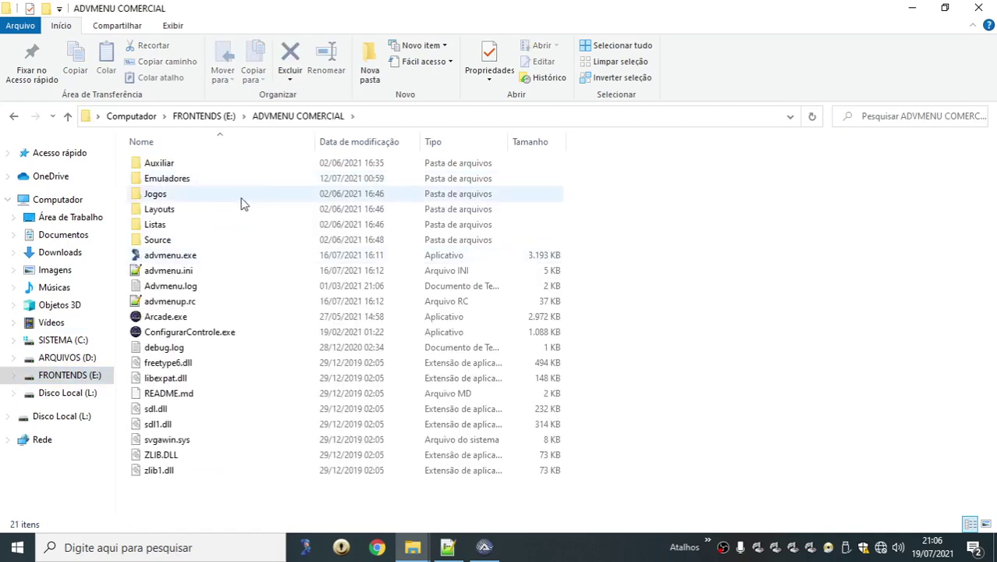
double_click(176, 185)
scroll(222, 312, down, 3)
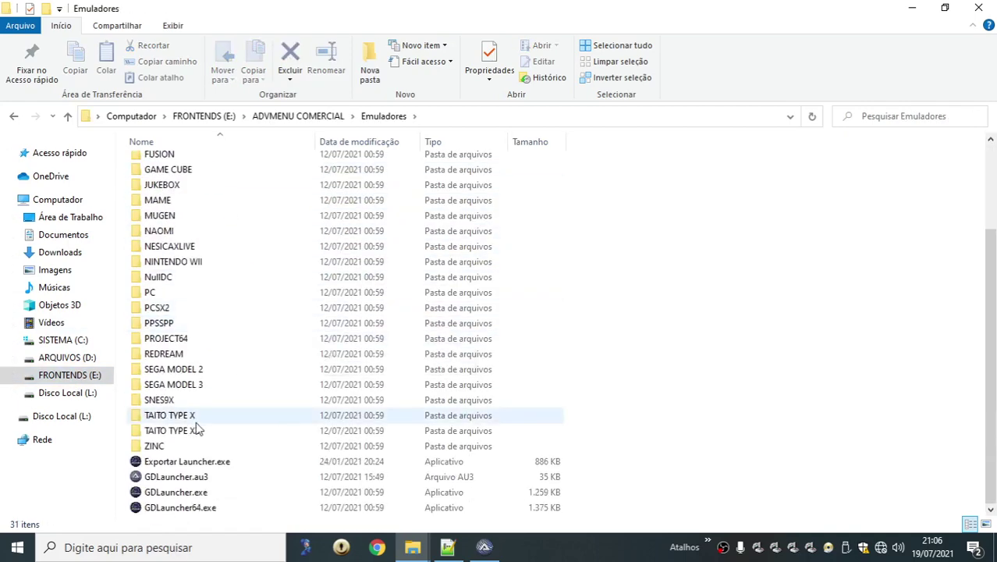
click(278, 119)
click(204, 115)
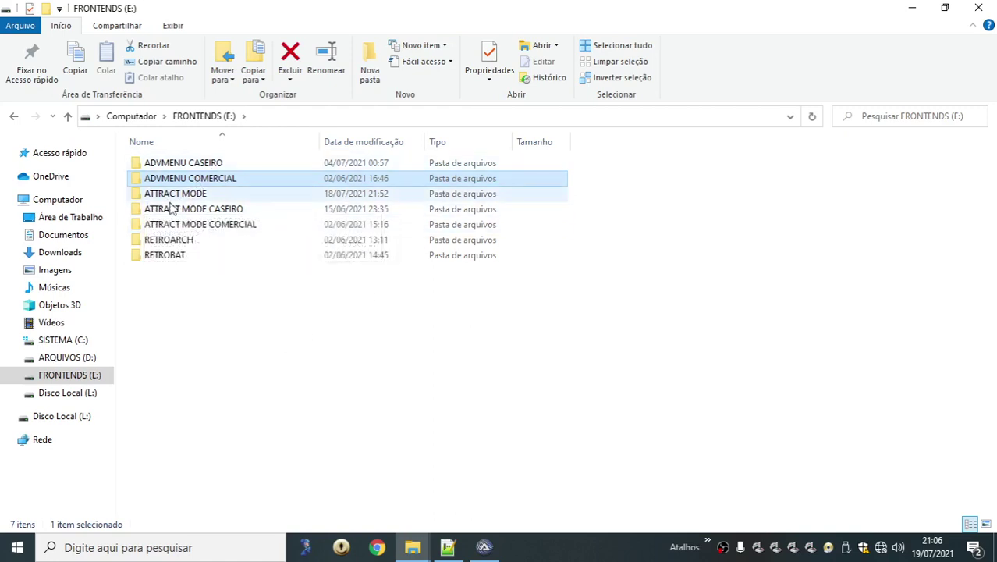
Open Testador de Controles.au3 from ADVMENU CASEIRO\Source\SCRIPTS\Testador de Controles in the script editor.
double_click(200, 163)
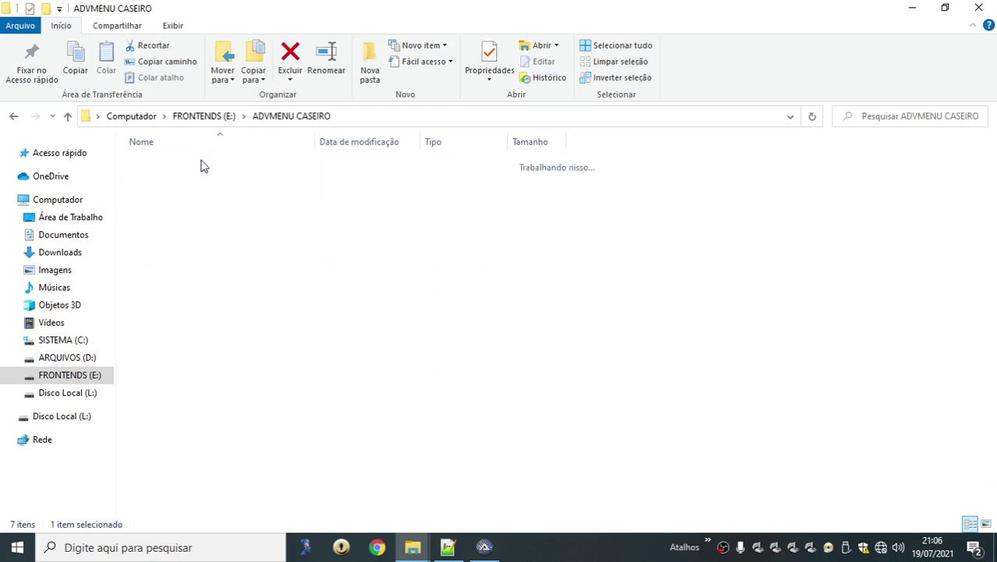
double_click(175, 258)
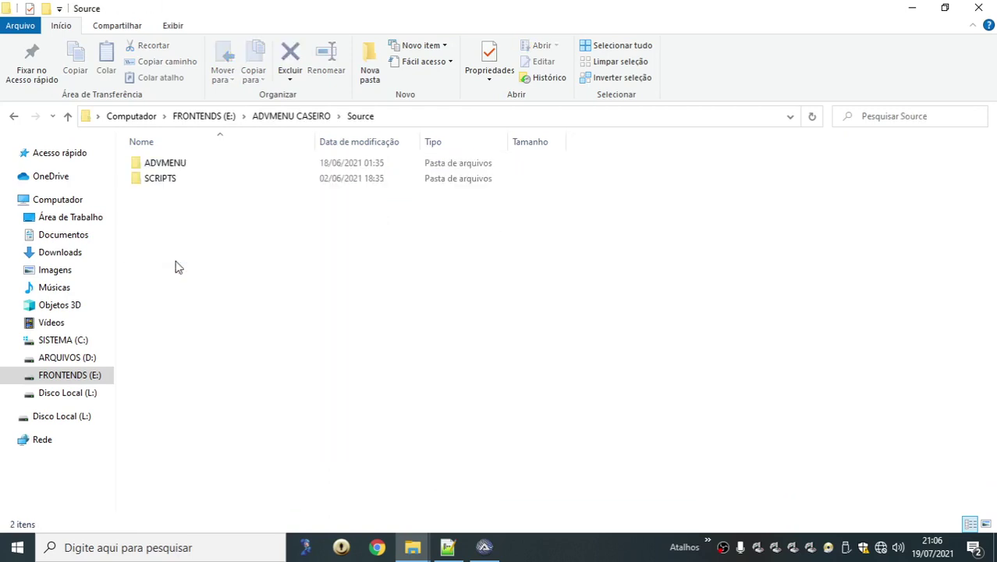
double_click(169, 182)
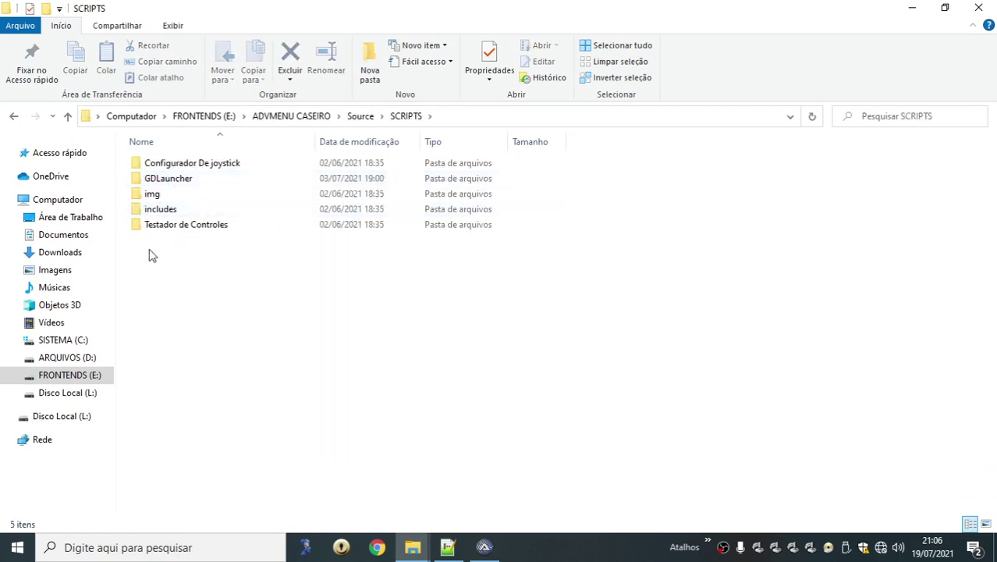
double_click(156, 226)
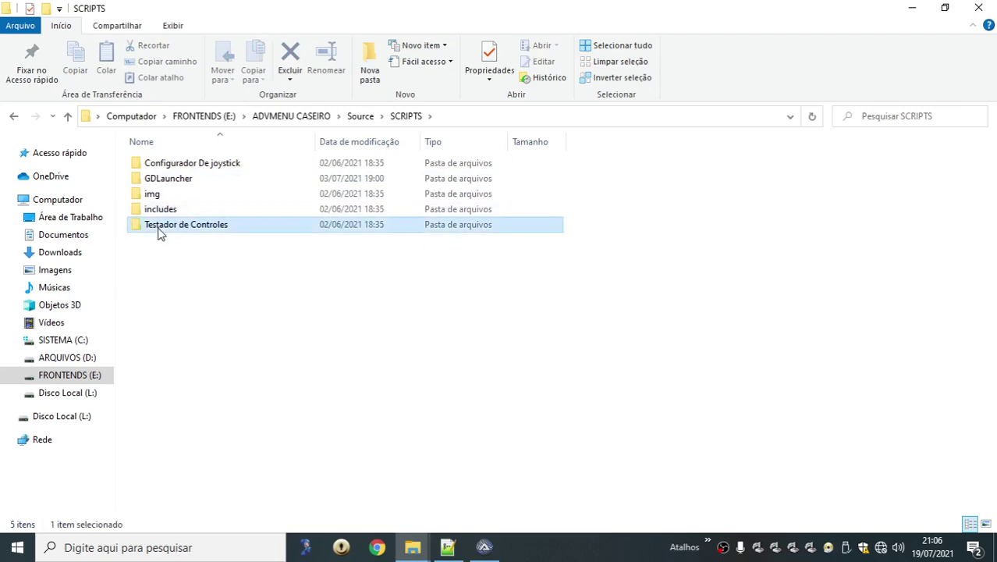
double_click(198, 196)
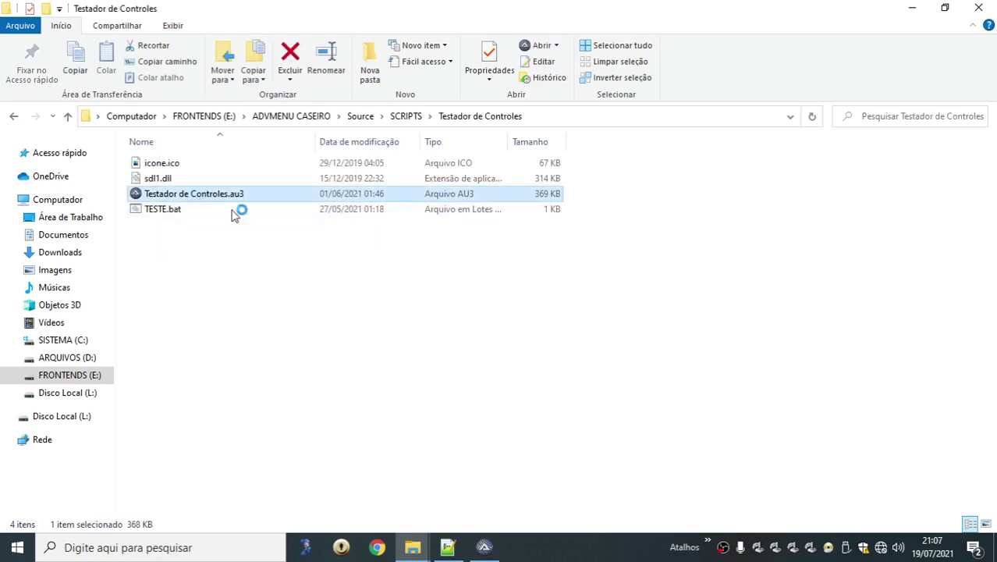
Run the Testador de Controles.au3 script and review its console output.
click(127, 24)
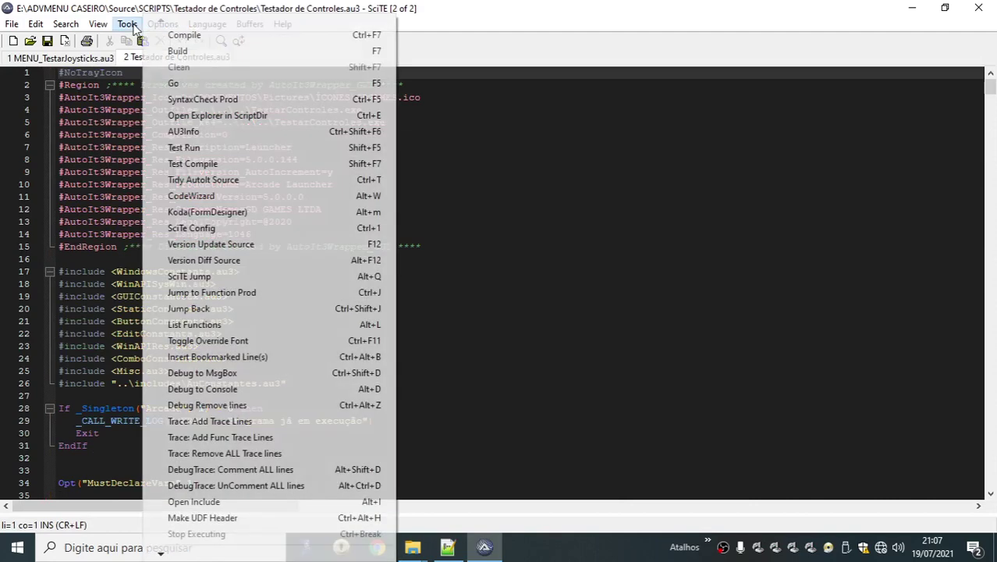
click(234, 83)
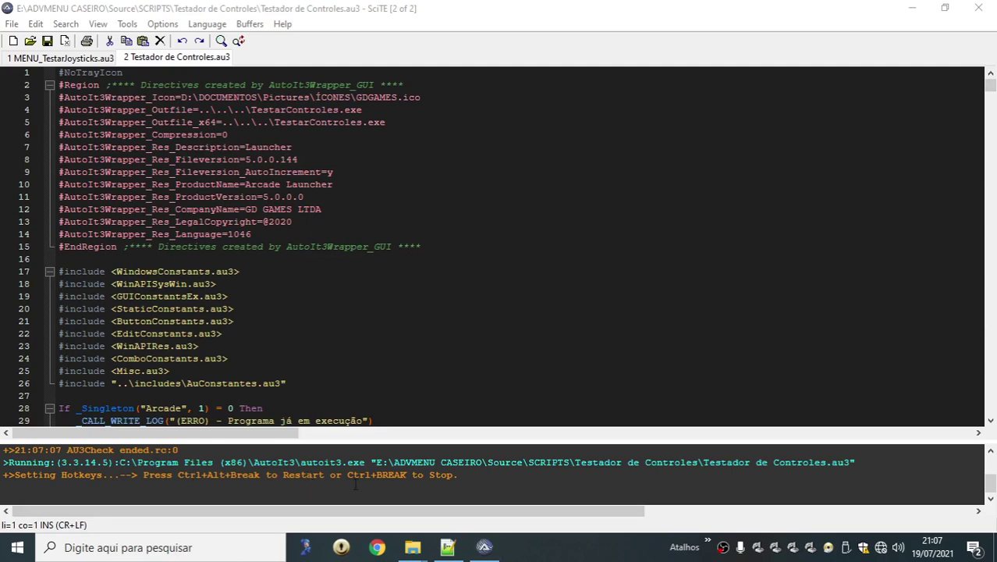
scroll(555, 481, up, 3)
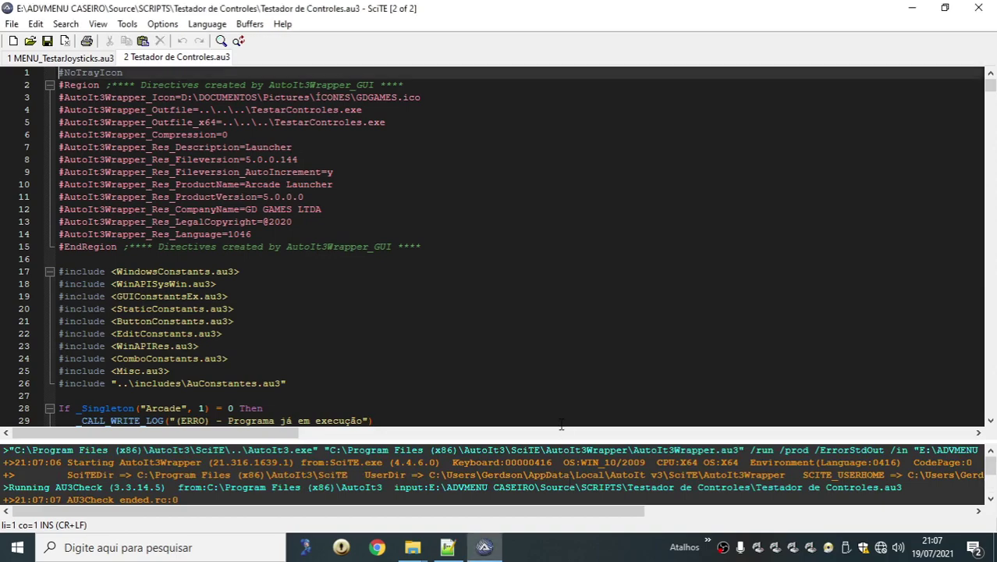
scroll(530, 484, down, 3)
scroll(499, 234, down, 3)
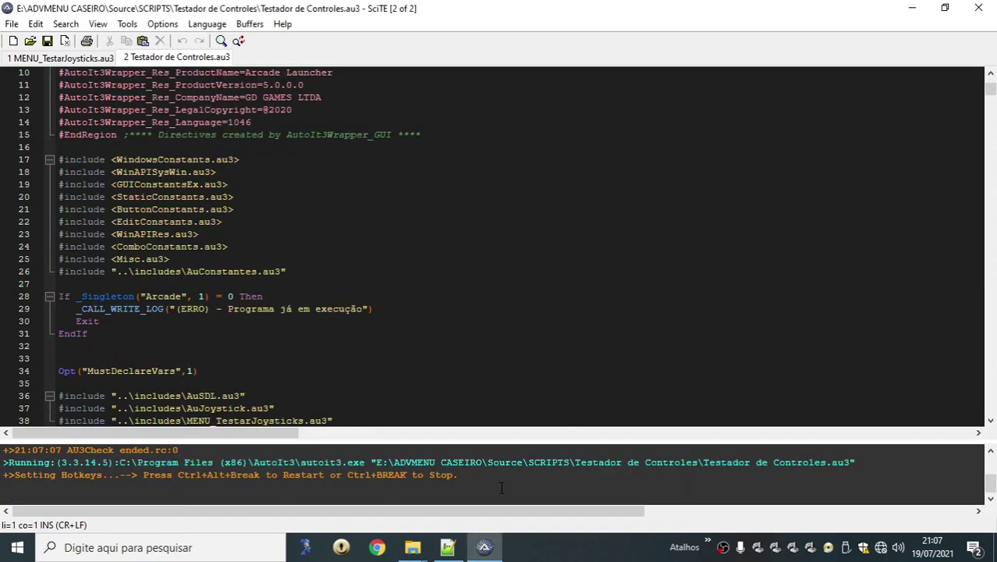
click(484, 548)
click(484, 548)
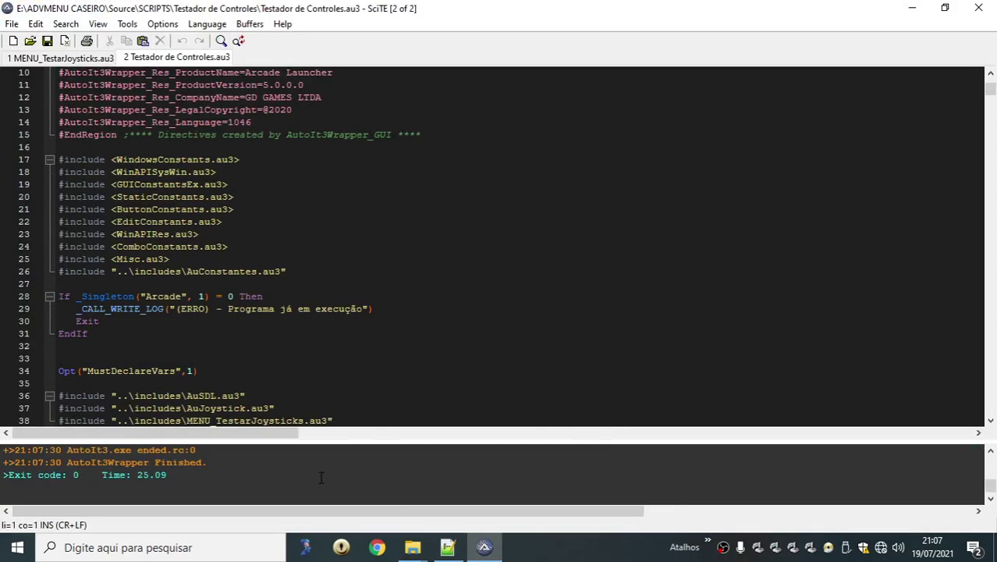
scroll(320, 477, up, 1)
scroll(320, 478, down, 1)
Close the script editor and launch TESTE.bat from the Testador de Controles folder.
click(466, 549)
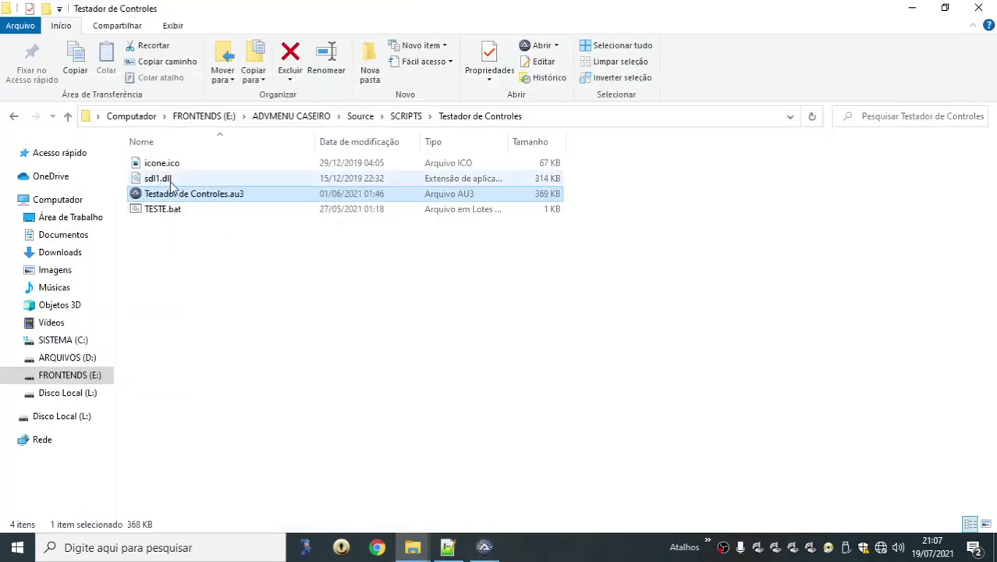
double_click(170, 199)
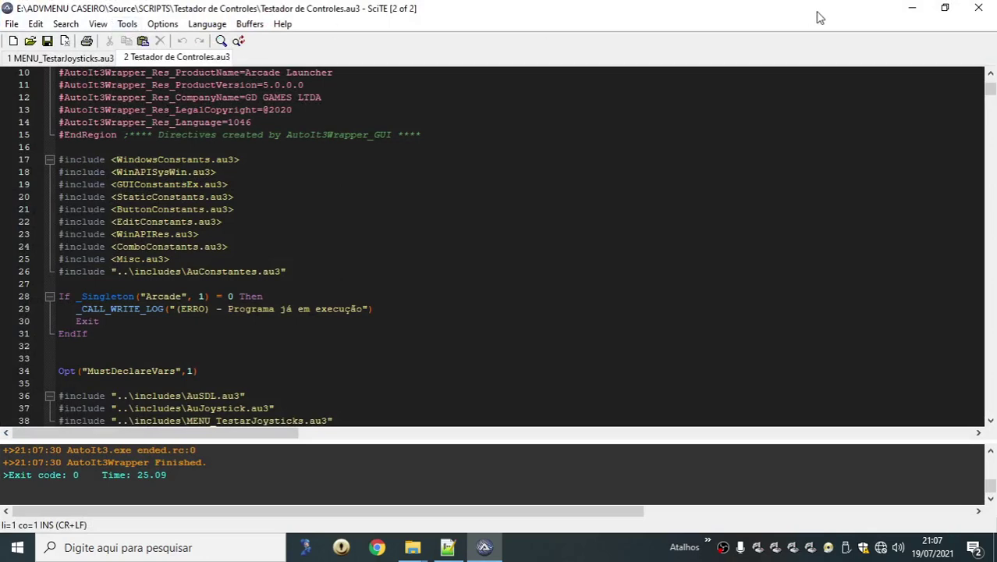
click(978, 8)
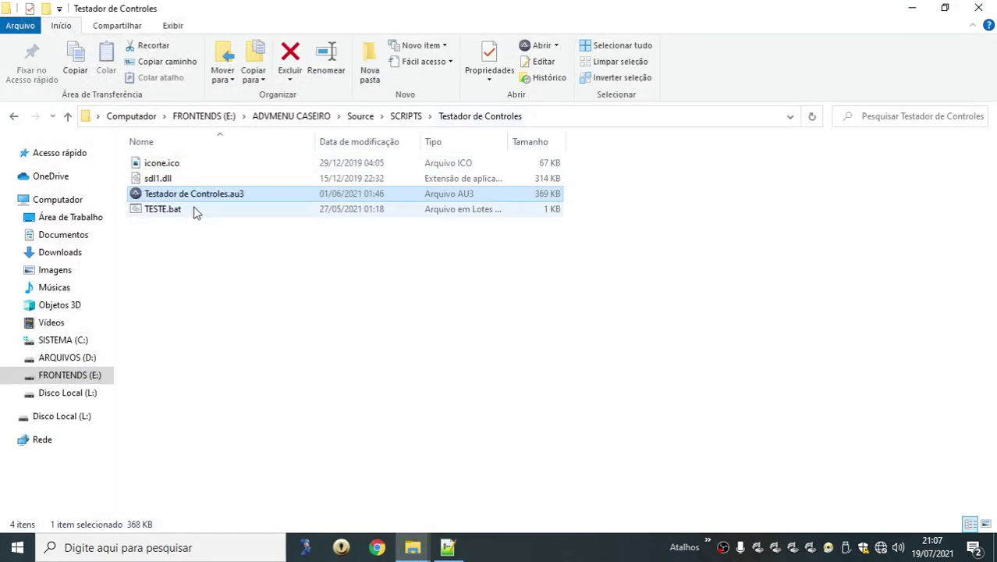
double_click(167, 209)
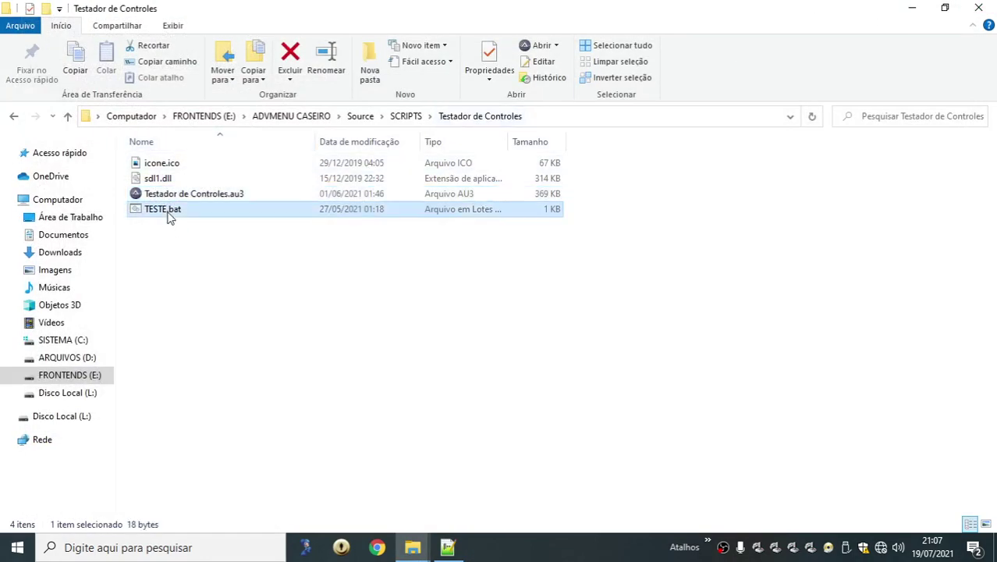
Reopen Testador de Controles.au3 from the SCRIPTS folder and examine the $CmdLine[0] = 1 condition on line 63.
click(405, 116)
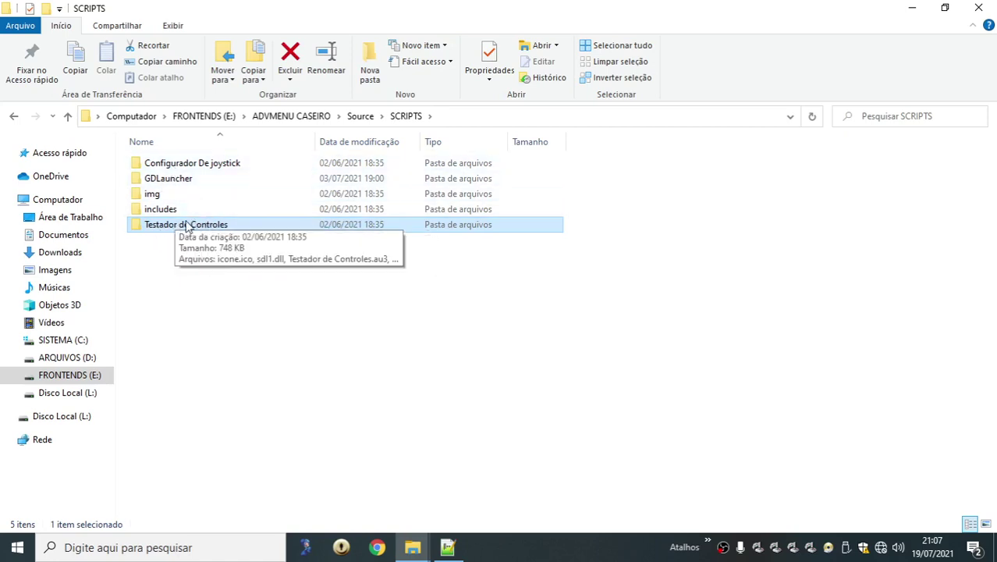
double_click(185, 225)
double_click(164, 194)
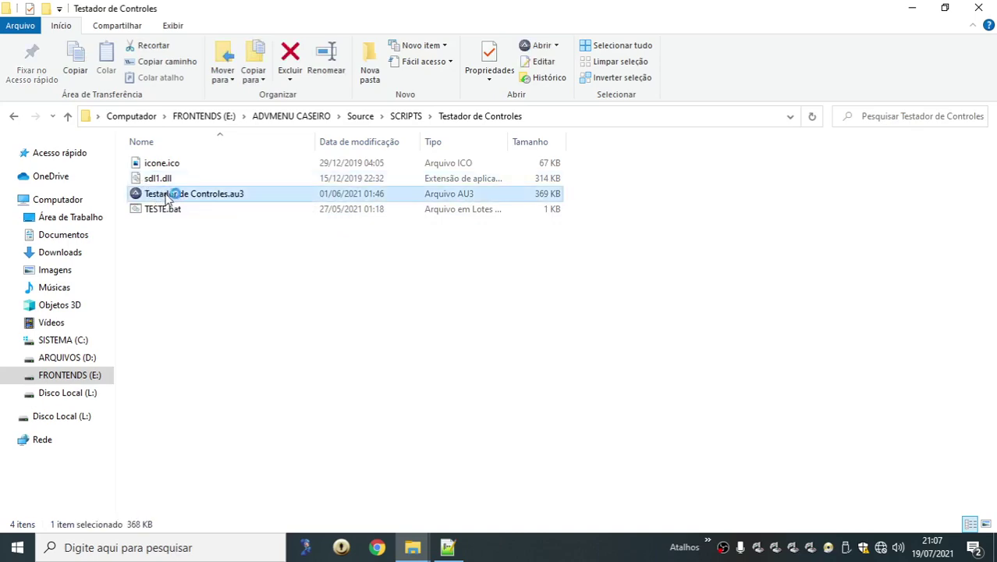
scroll(317, 307, down, 17)
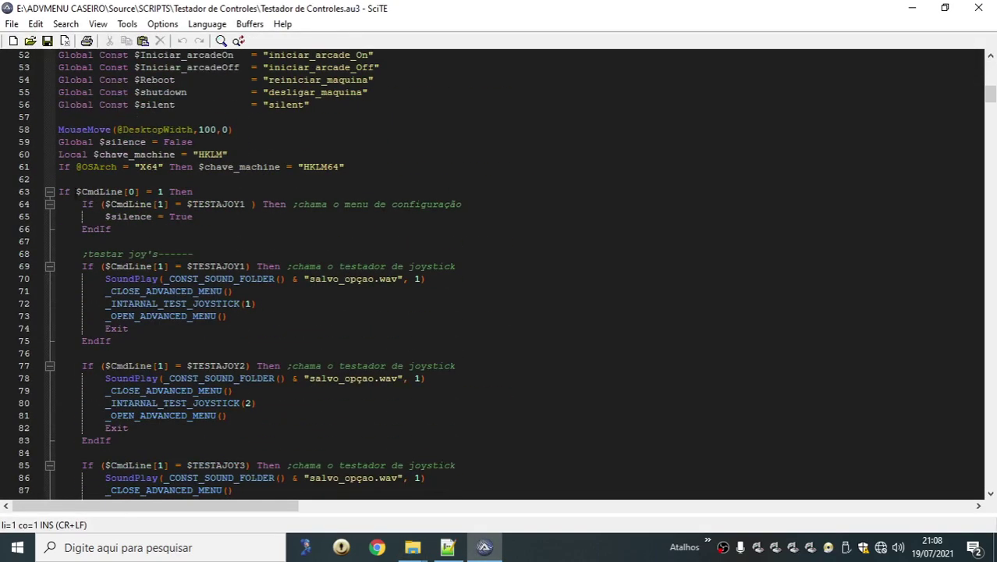
click(75, 191)
click(138, 191)
click(163, 191)
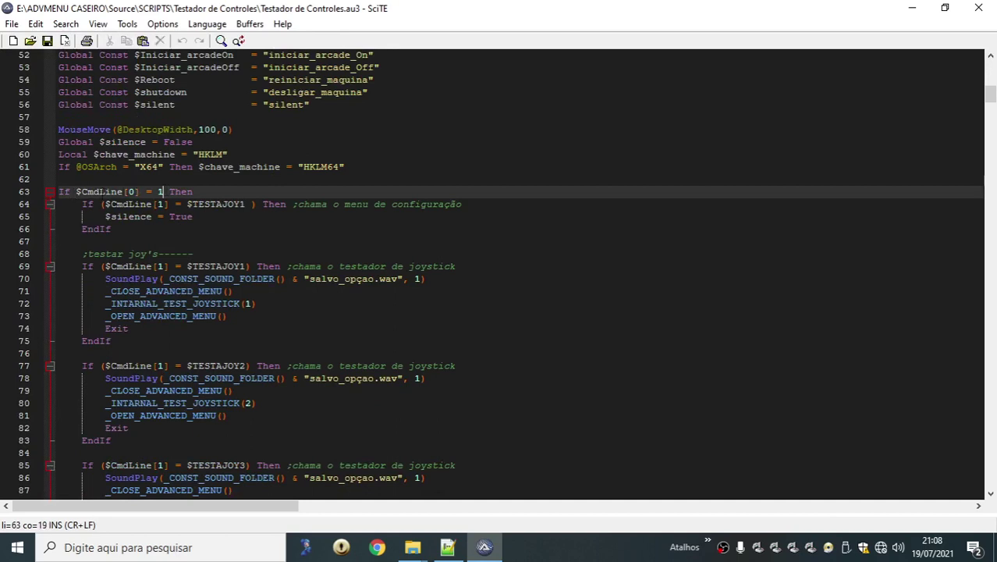
Examine the $CmdLine[0] = 1 condition on line 63 and the $TESTAJOY1 to $TESTAJOY4 joystick test blocks inside it.
click(81, 191)
click(208, 191)
click(153, 204)
scroll(153, 205, down, 2)
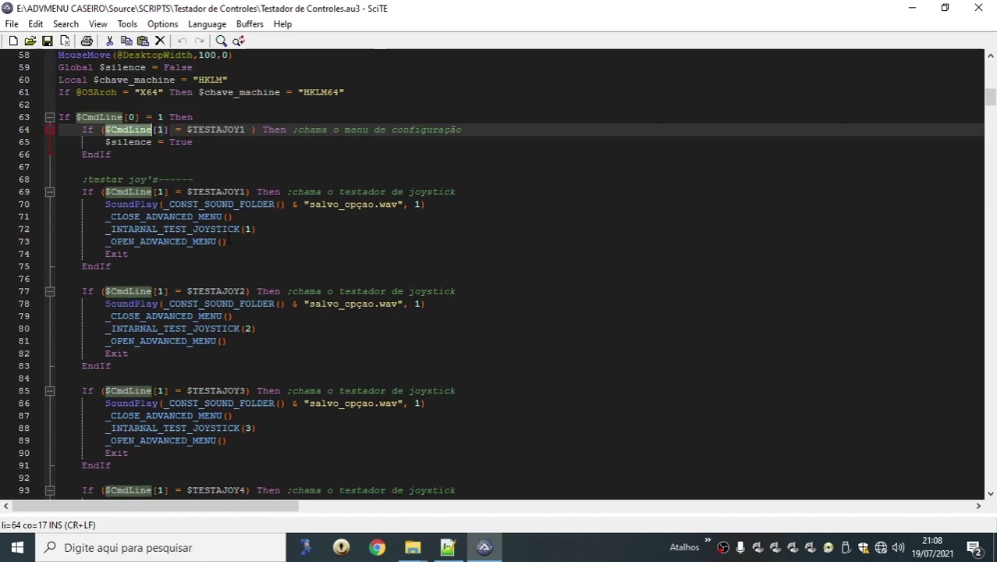
click(122, 117)
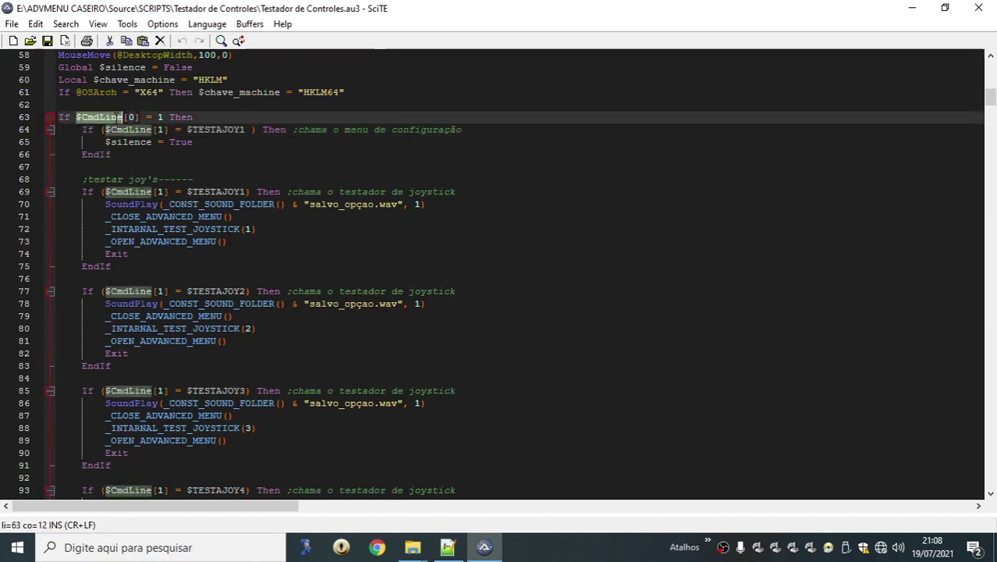
click(168, 117)
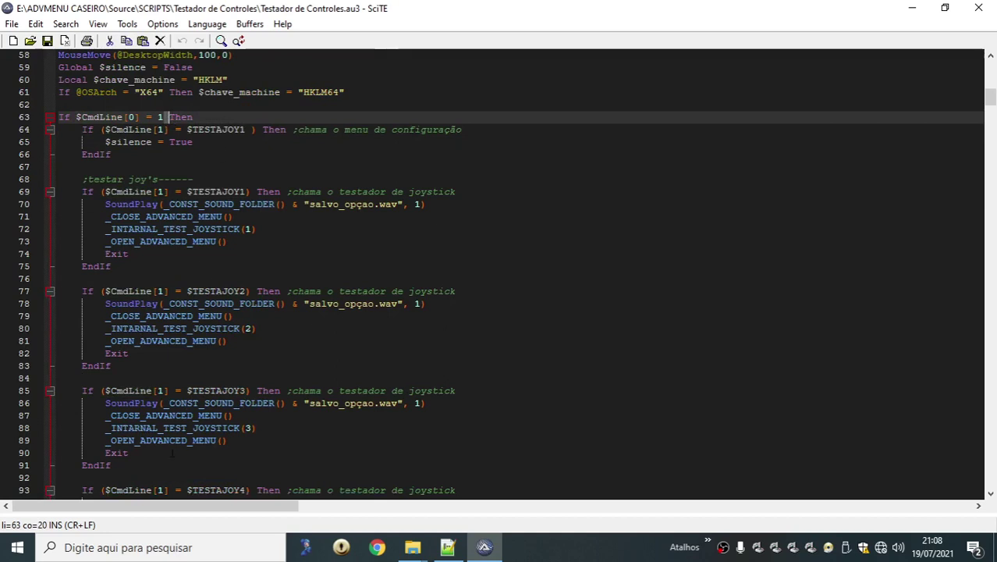
scroll(172, 452, down, 5)
scroll(225, 384, up, 2)
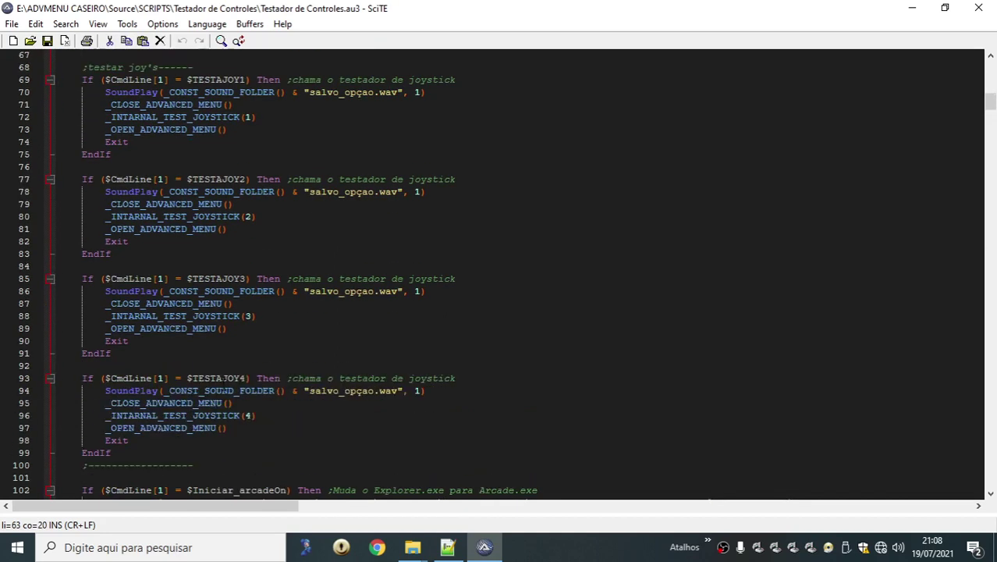
scroll(224, 382, up, 4)
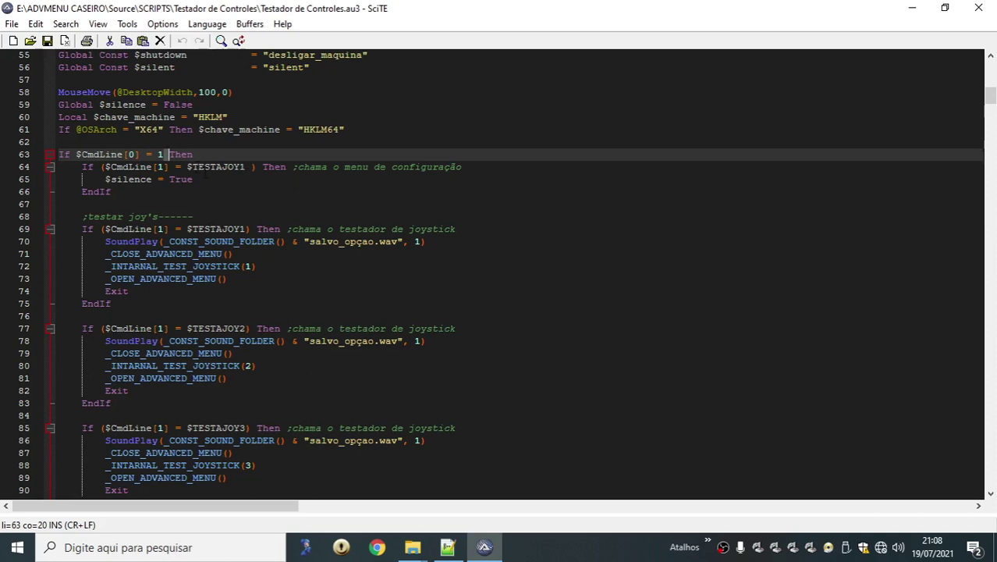
Inspect the $CmdLine[1] = $TESTAJOY1 check on line 64 and the end of its If block.
click(214, 167)
double_click(214, 167)
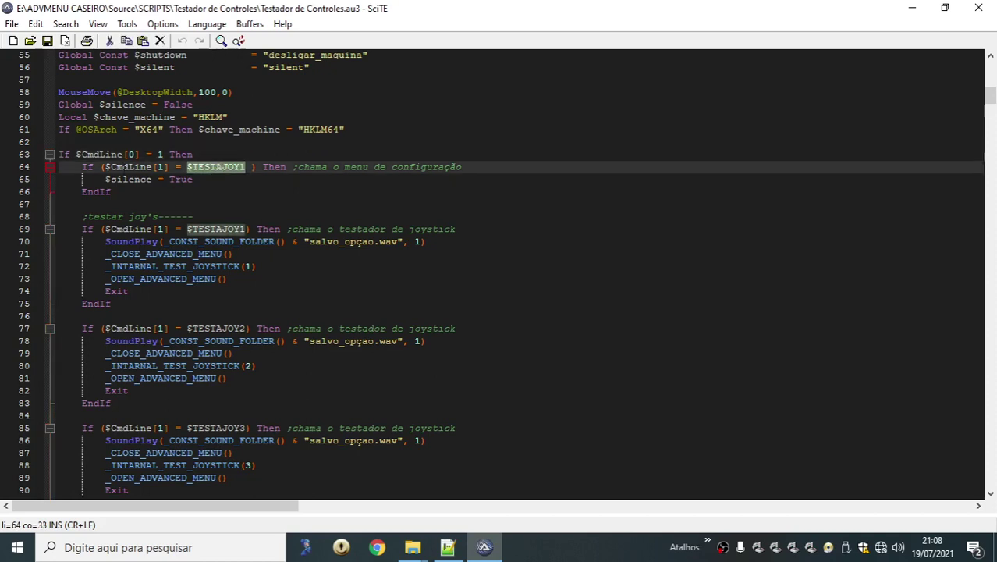
click(122, 167)
click(168, 166)
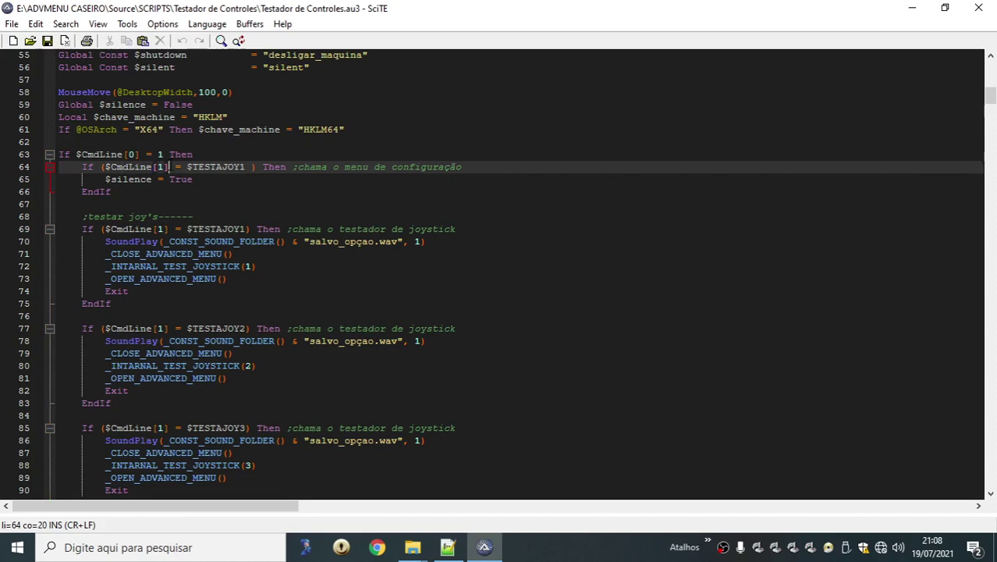
click(234, 166)
click(256, 167)
click(119, 192)
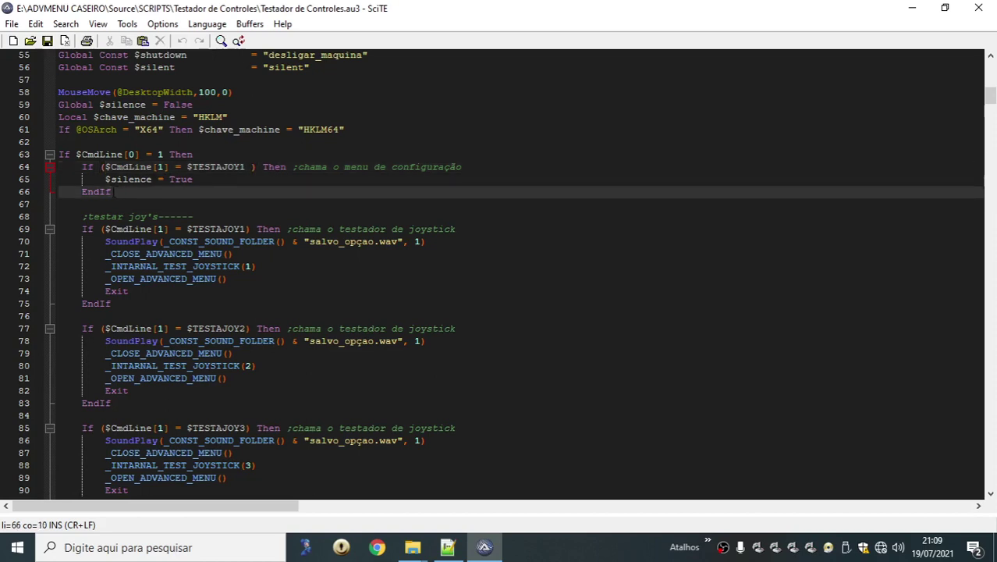
drag(113, 192, 43, 173)
key(ctrl+c)
right_click(78, 165)
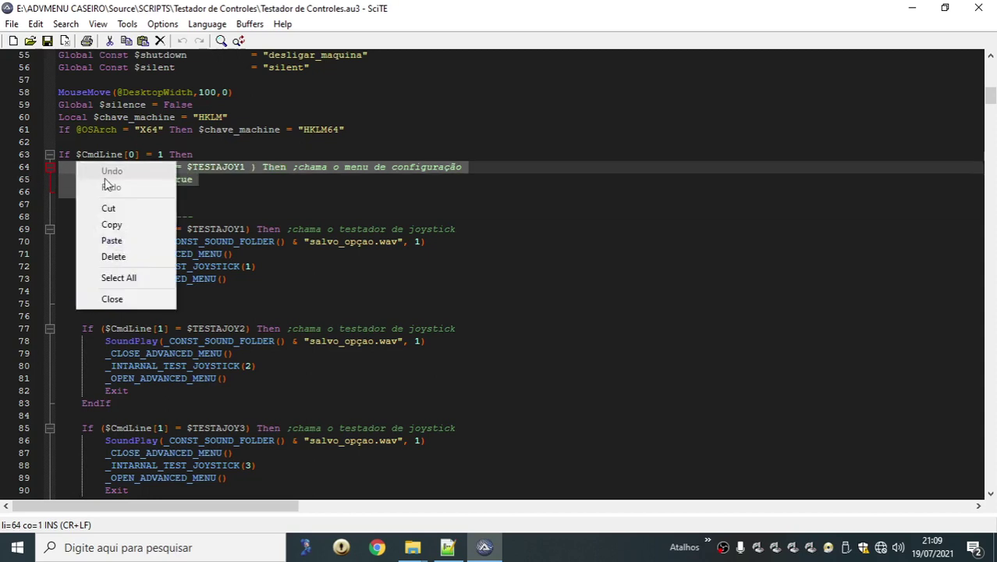
click(110, 224)
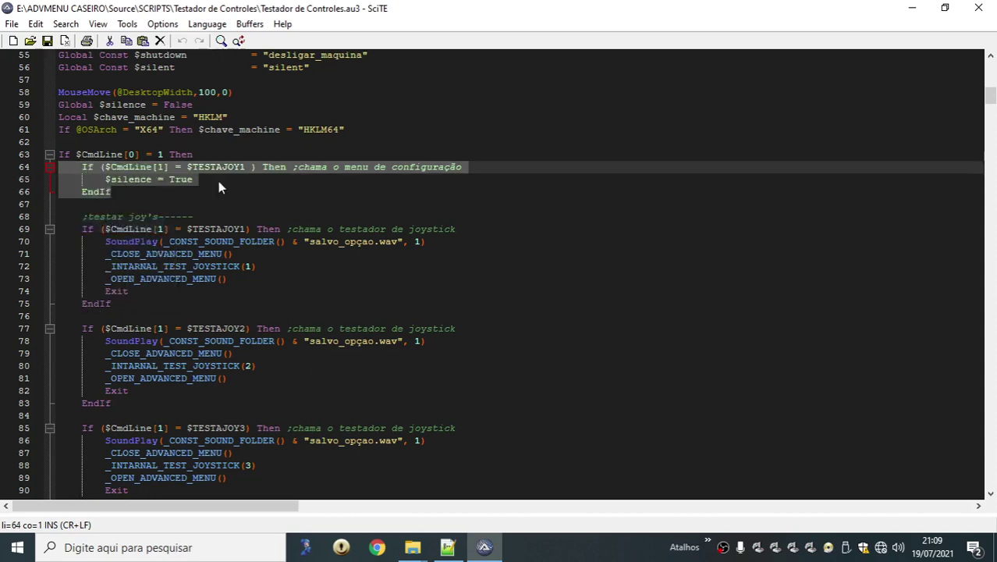
click(351, 130)
key(Return)
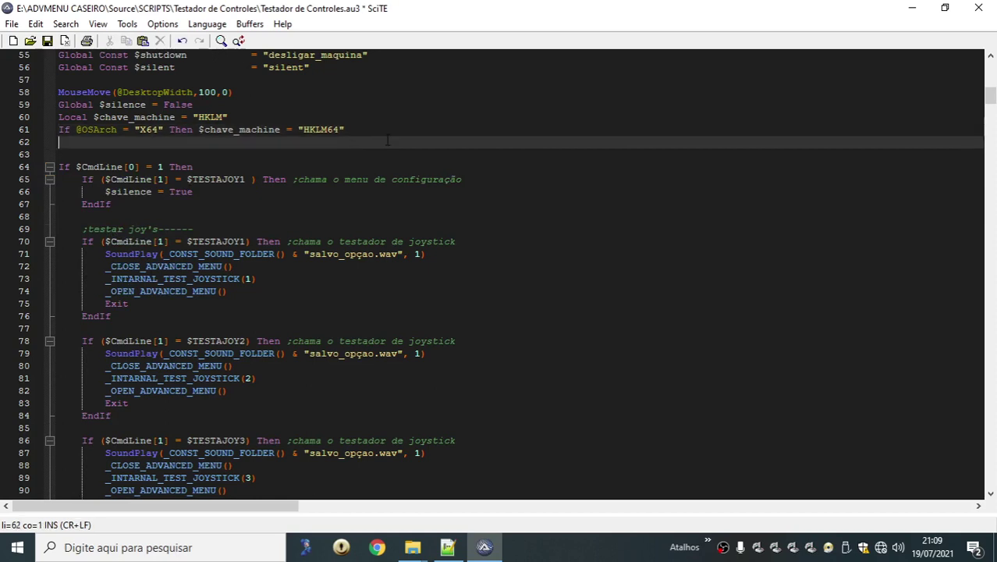
key(ctrl+v)
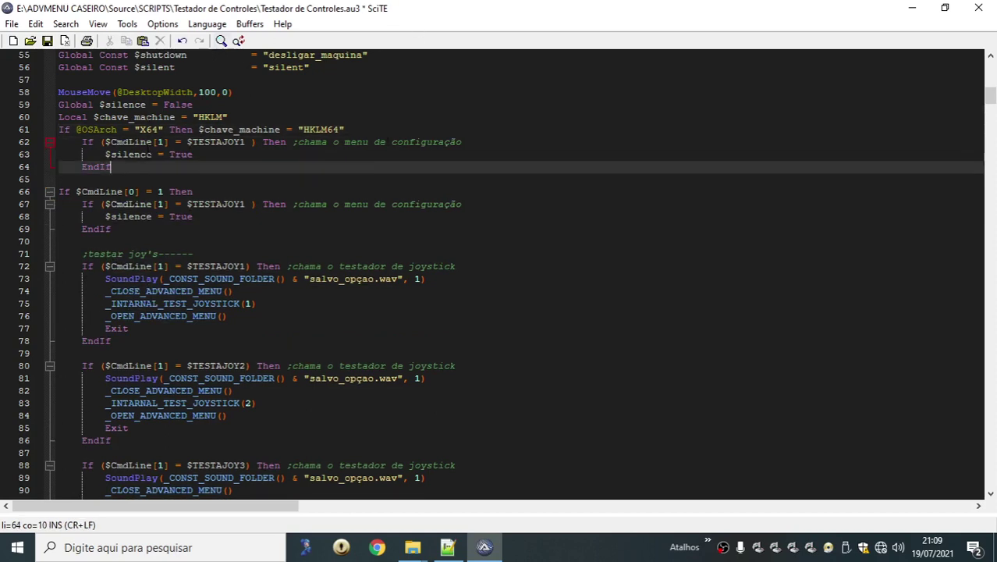
click(363, 129)
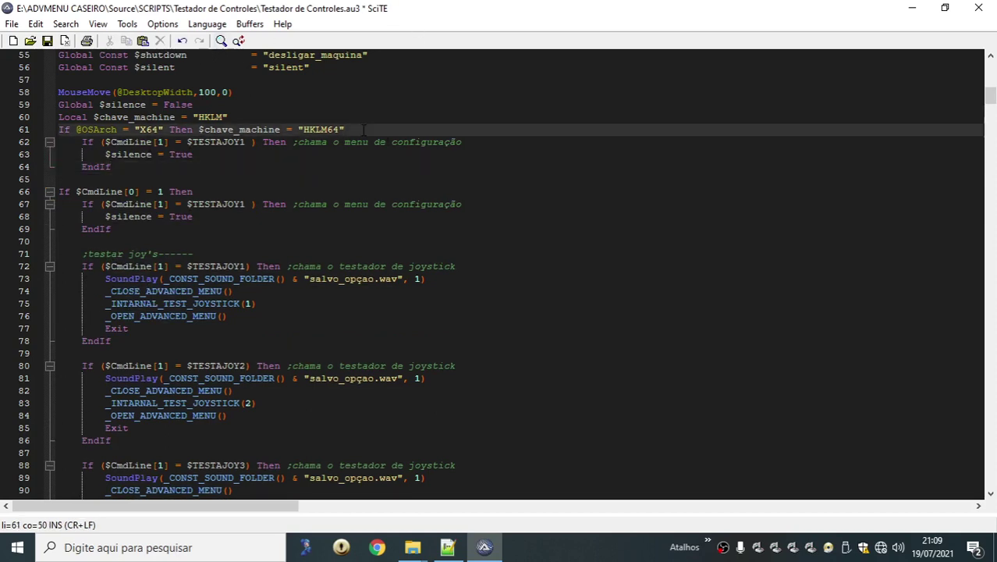
key(Return)
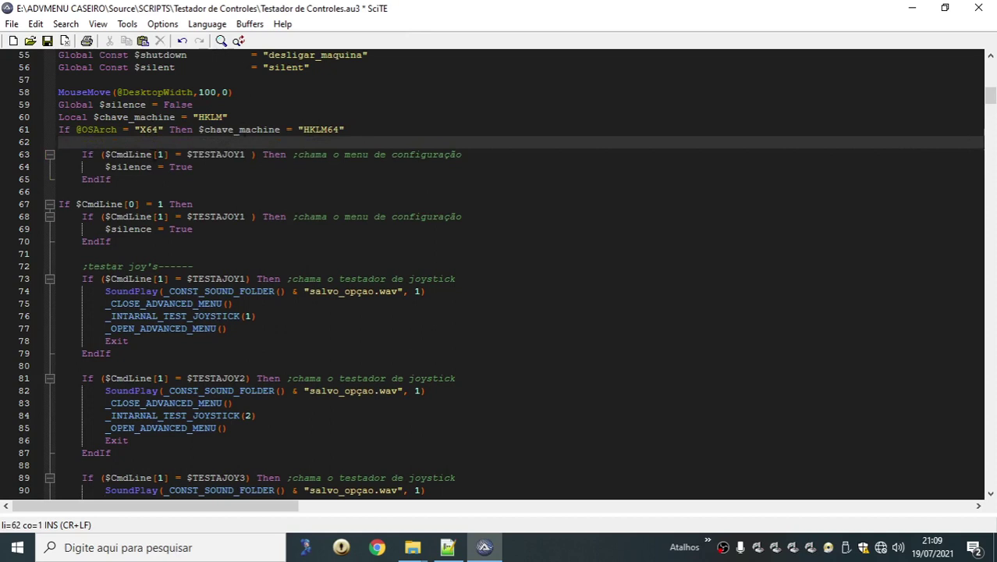
Change the pasted condition's index to $CmdLine[0] and outdent the block's three lines by one level.
double_click(160, 154)
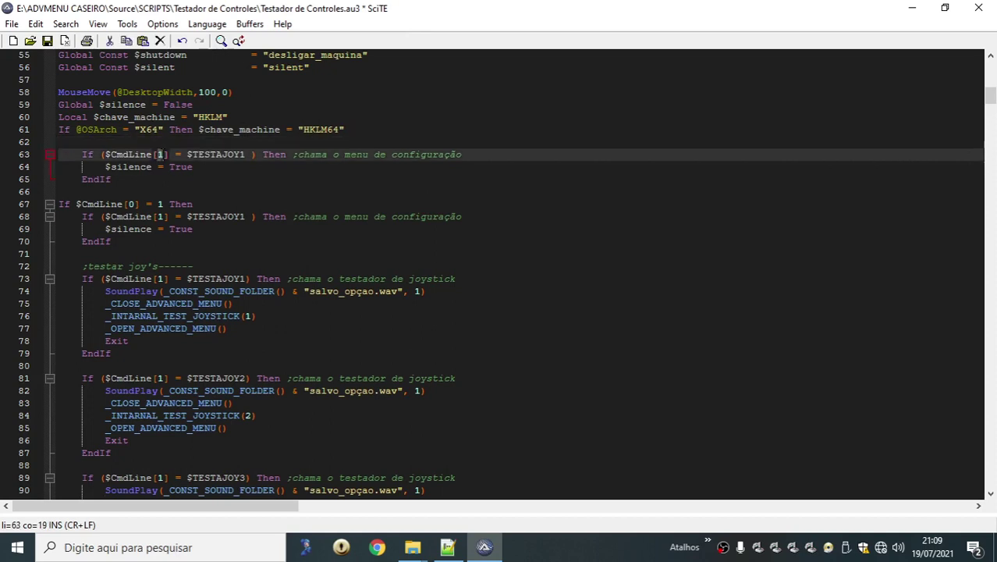
text(0)
key(Home)
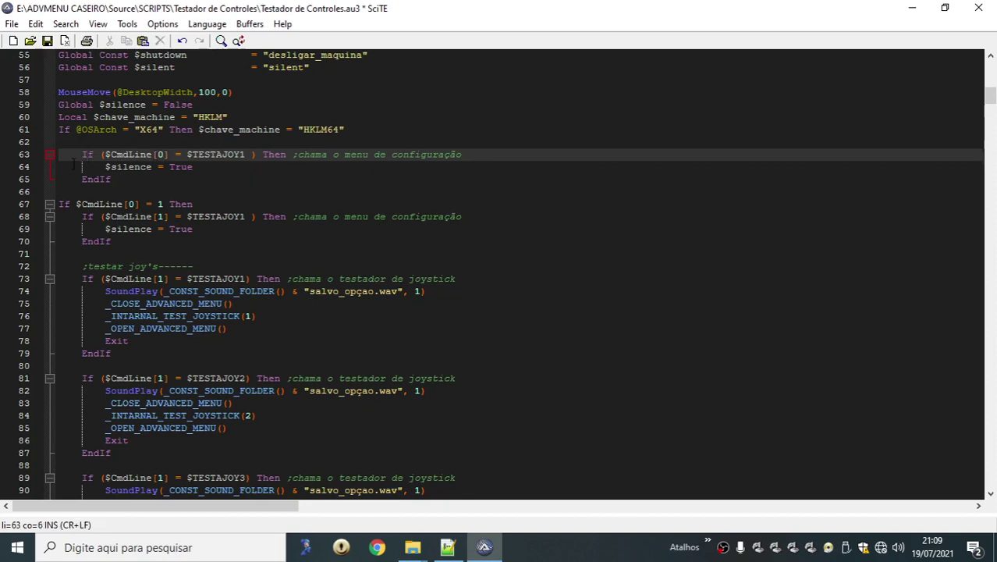
key(Down)
key(Up)
key(BackSpace)
key(Down)
key(Delete)
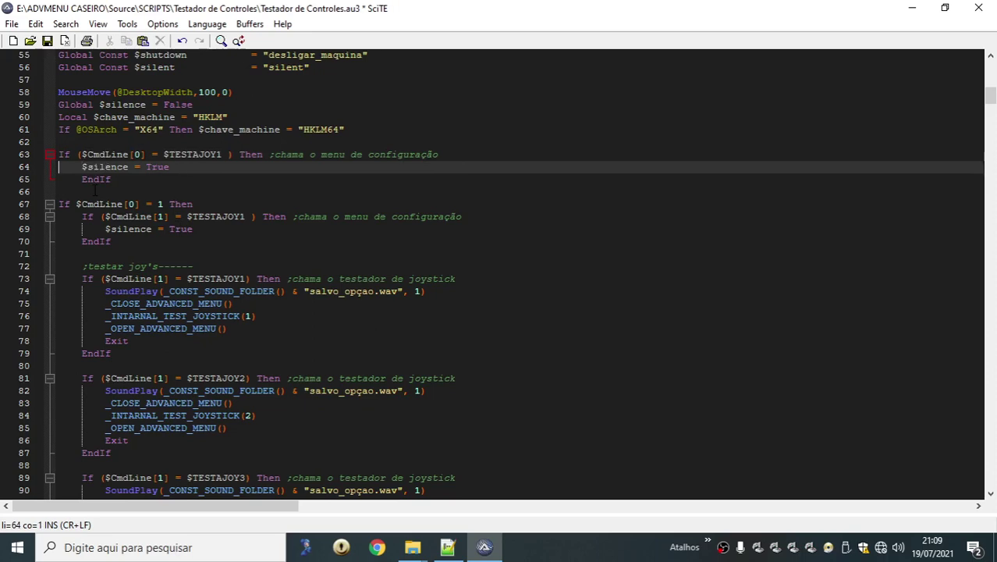
key(Down)
key(Delete)
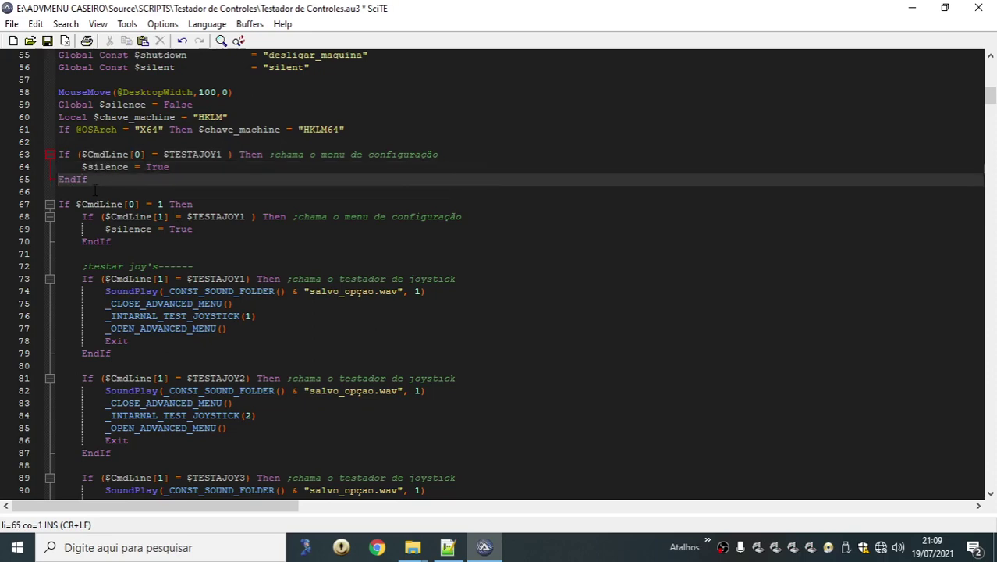
Save the script and compile it as an x86 EXE to ..\..\..\TestarControles.exe with the preset compile options.
click(47, 41)
click(127, 23)
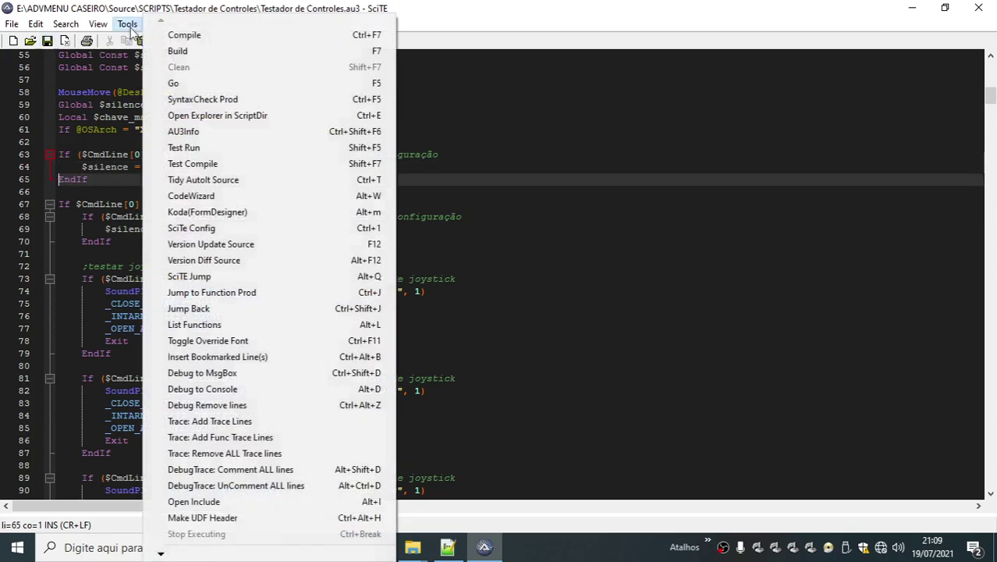
click(173, 36)
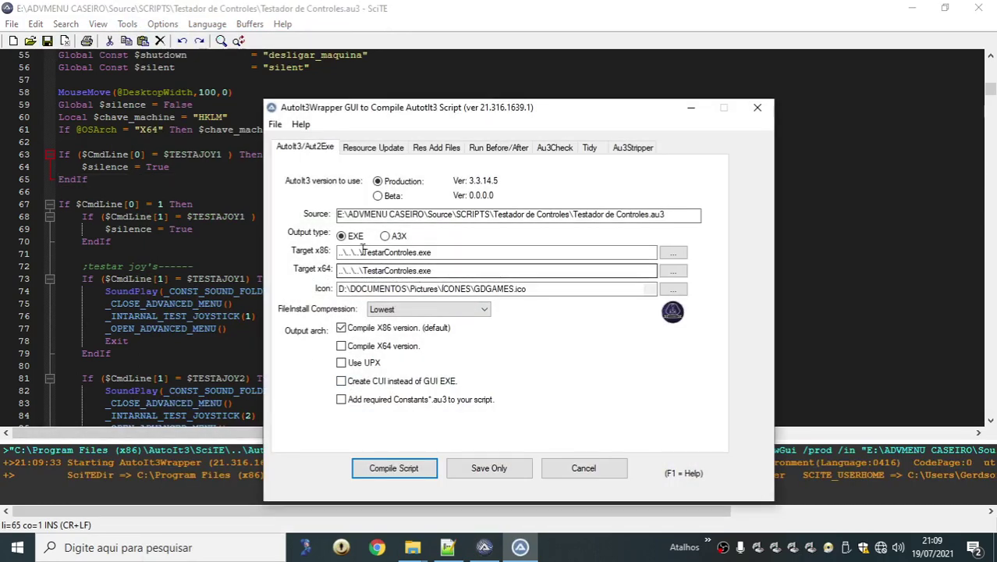
click(374, 468)
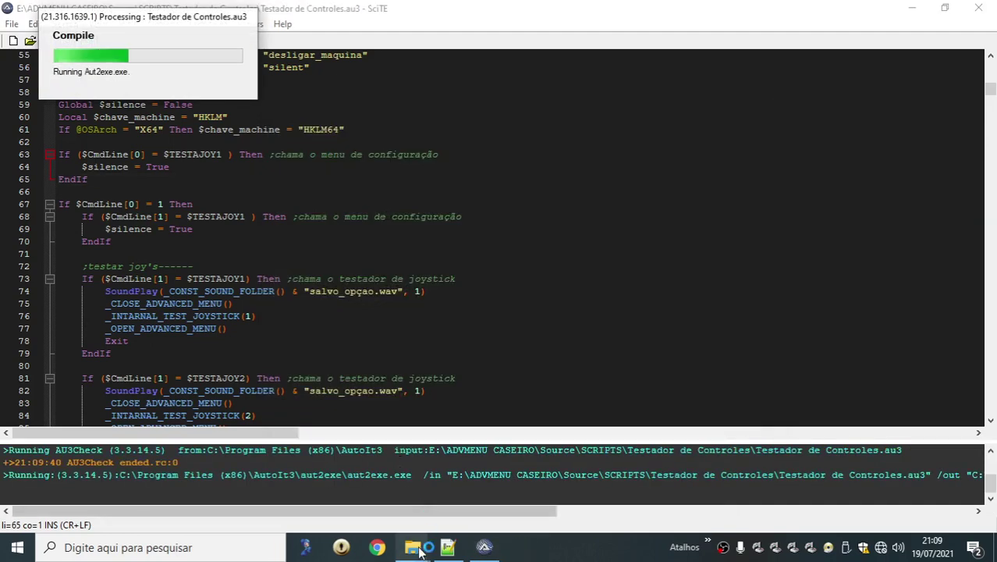
Check that the compilation has finished, then open the ADVMENU CASEIRO folder in File Explorer and refresh its file list.
mouse_move(419, 551)
click(407, 499)
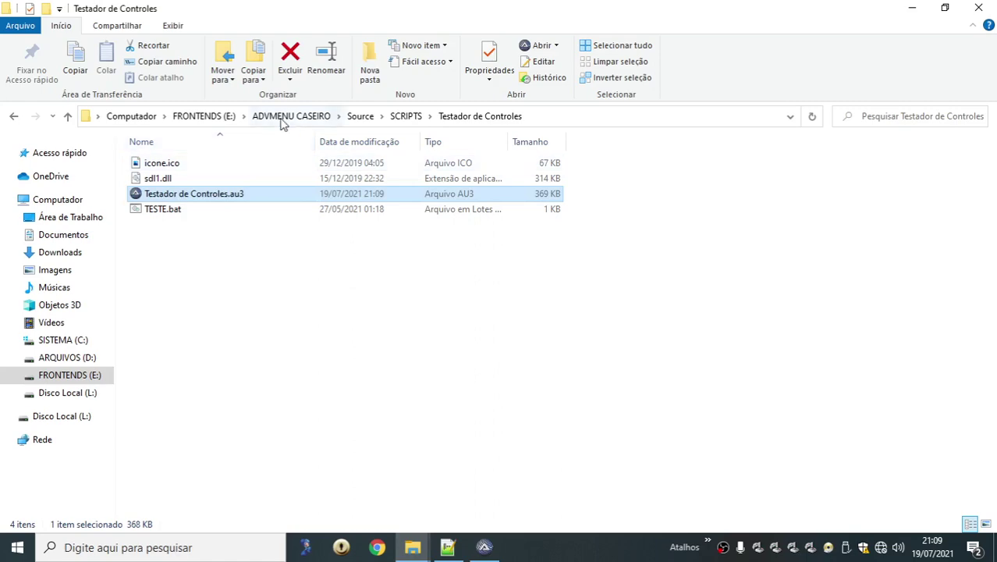
click(252, 116)
click(447, 546)
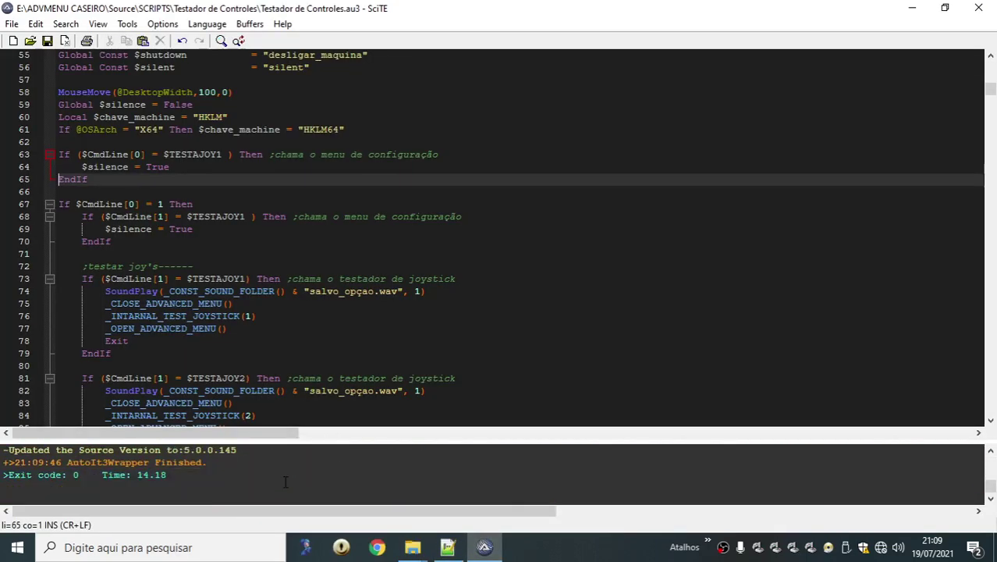
mouse_move(412, 547)
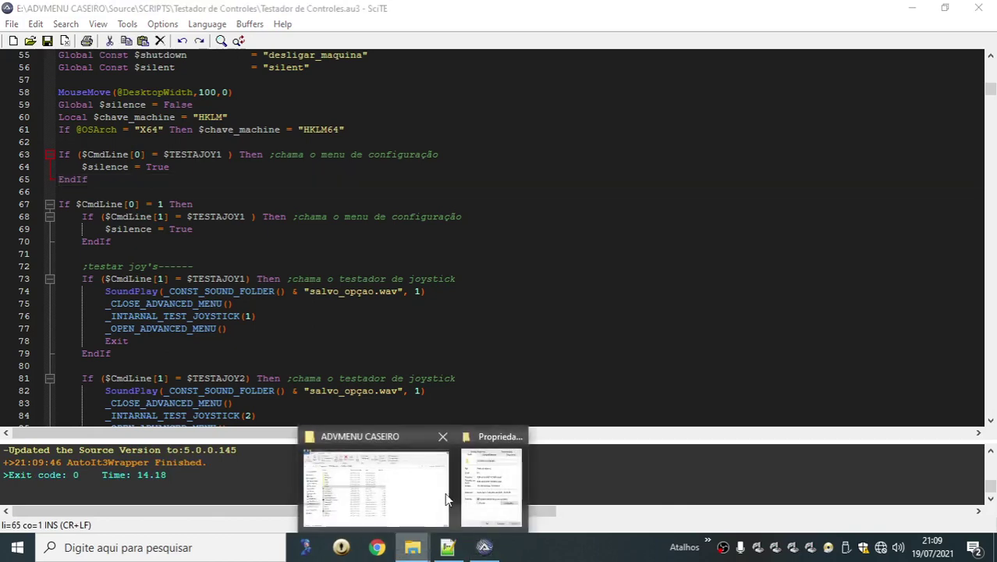
click(394, 481)
right_click(396, 488)
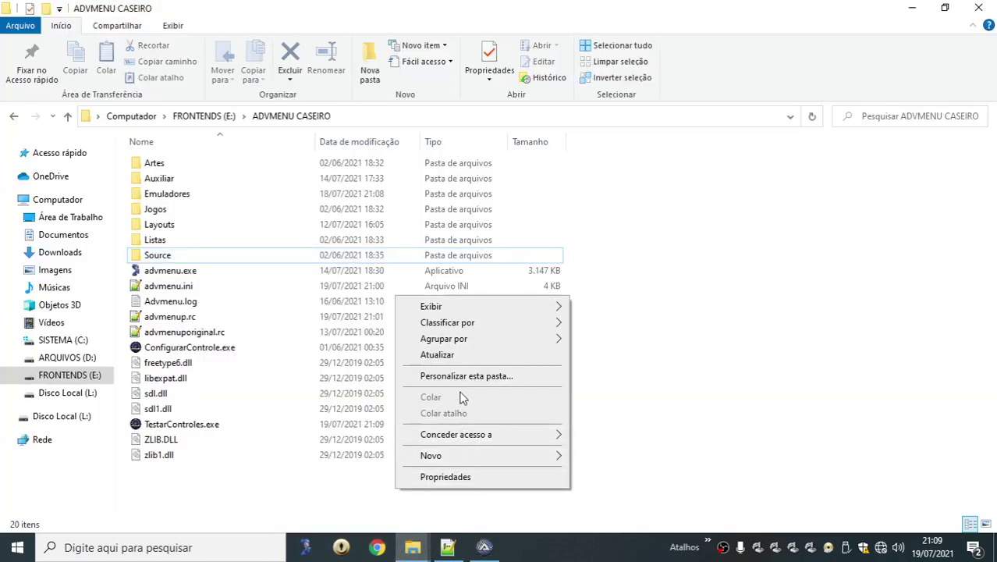
click(461, 360)
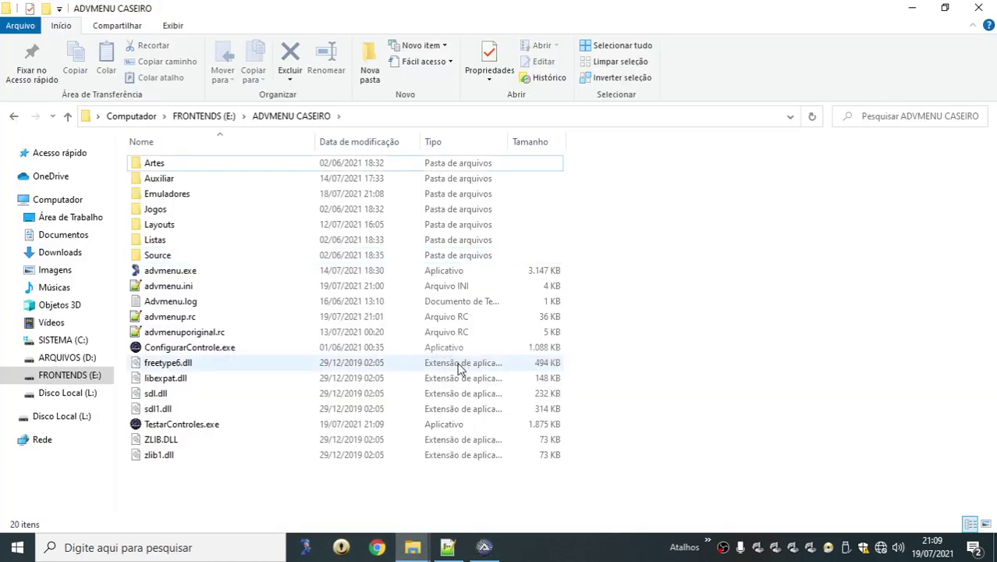
Run the newly compiled TestarControles.exe from the ADVMENU CASEIRO folder.
click(187, 431)
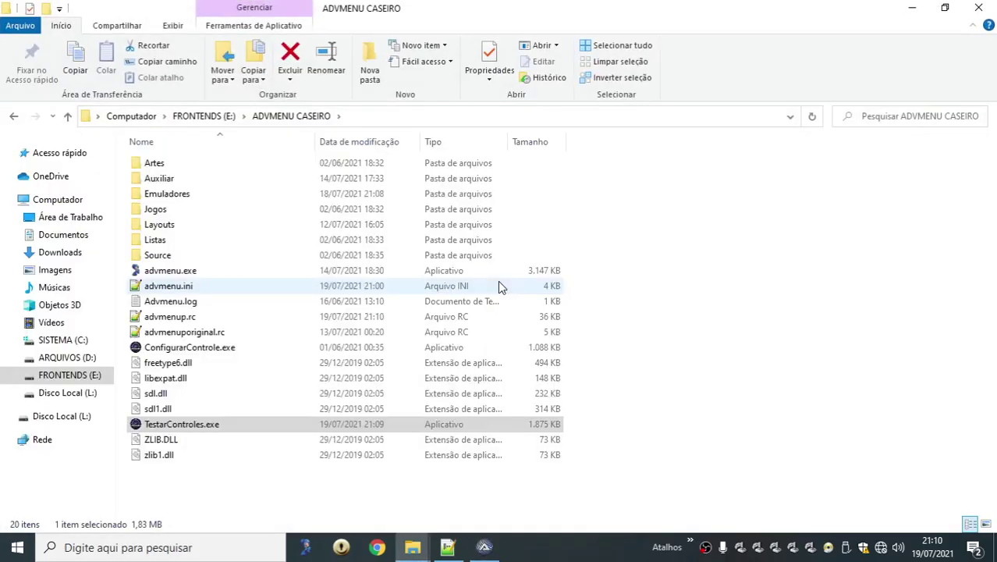
click(725, 426)
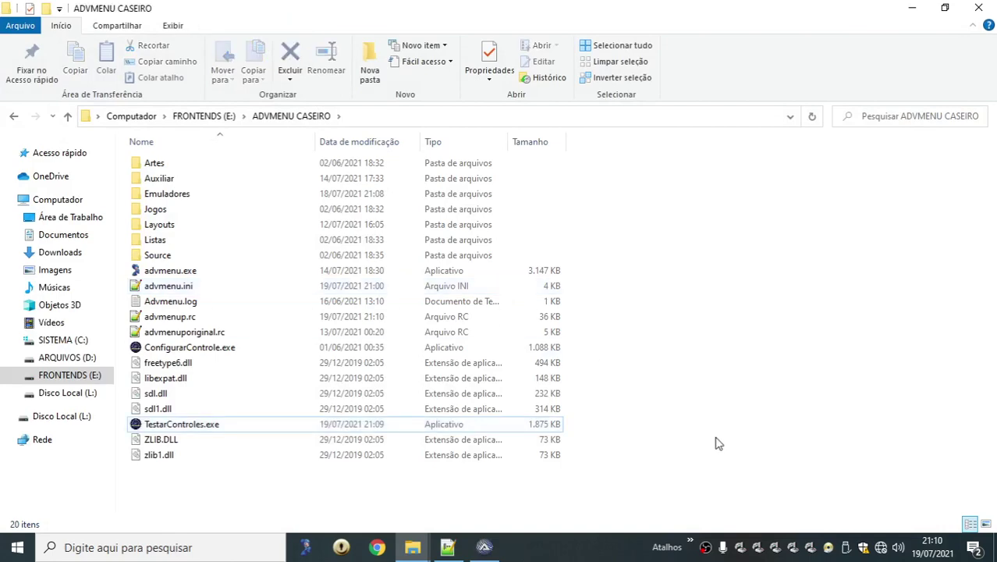
double_click(195, 424)
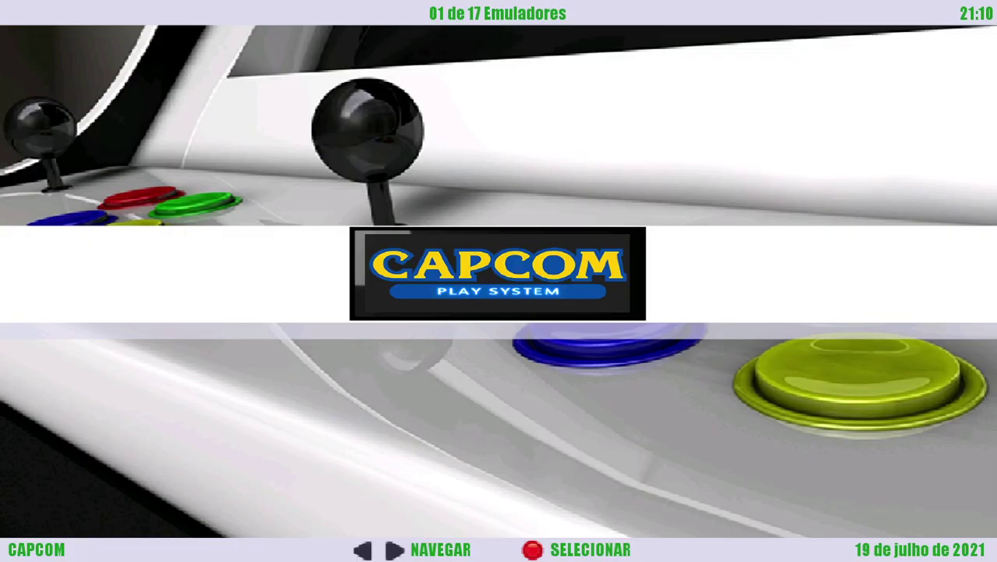
Look over the frontend's main menu, close it and browse to the Atomiswave emulator.
key(grave)
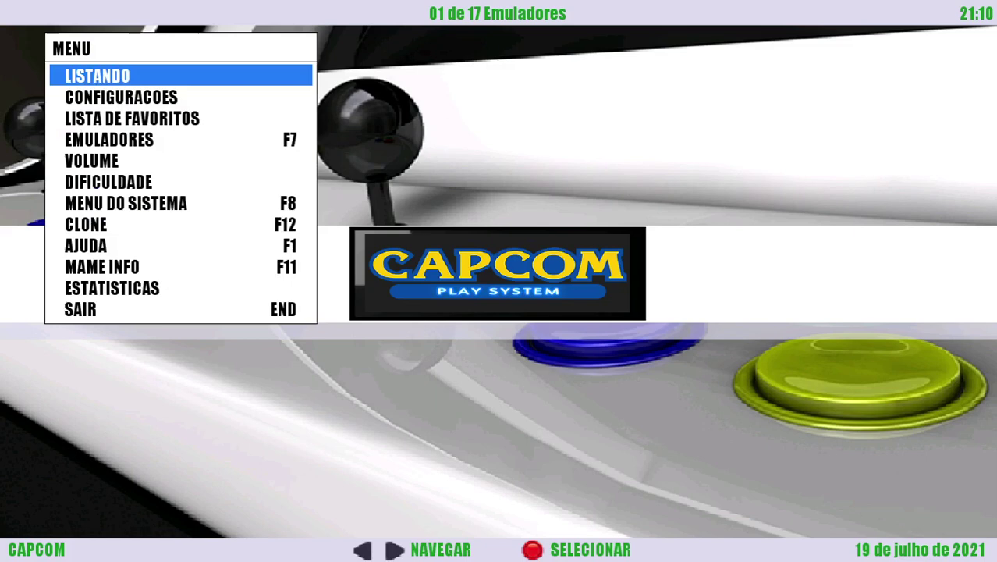
key(Down)
key(Up)
key(Right)
key(Escape)
key(Right)
Open Menu do Sistema and look through its entries.
key(F8)
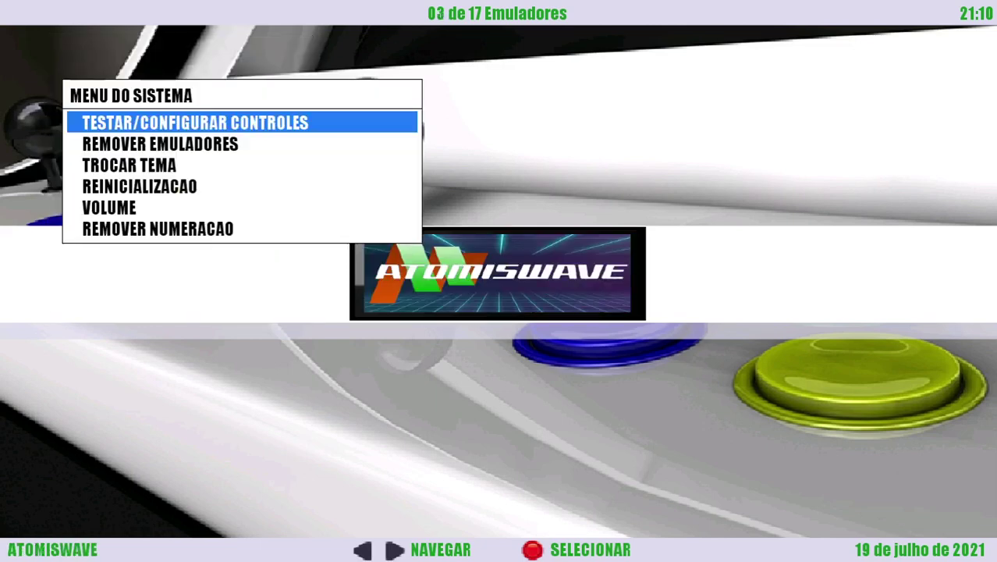
key(Down)
key(Down)
key(Down)
key(Down)
key(Up)
key(Up)
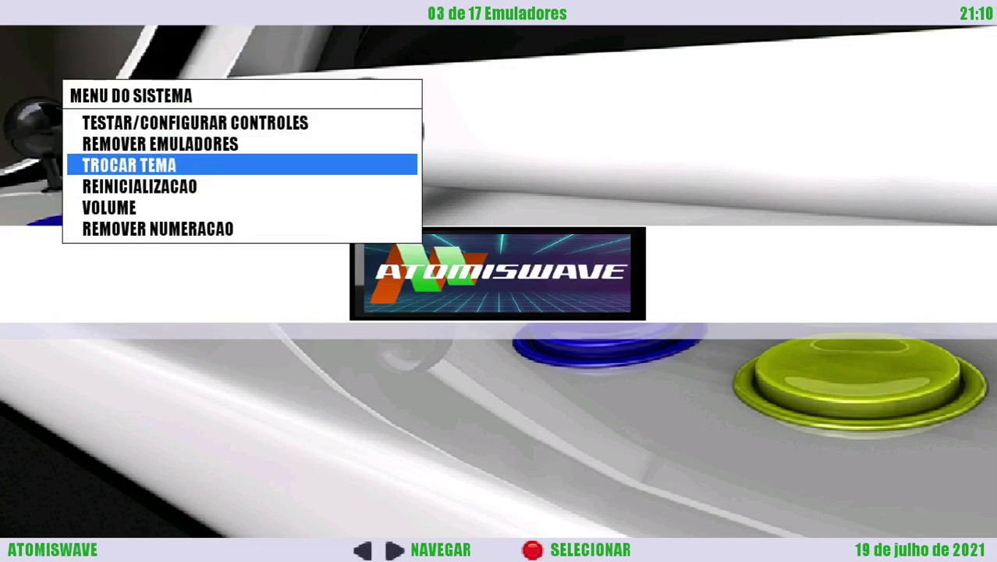
Review the Testar/Configurar Controles submenu, leave it and bring up the joystick tester window.
key(Up)
key(Up)
key(Return)
key(Down)
key(Down)
key(Down)
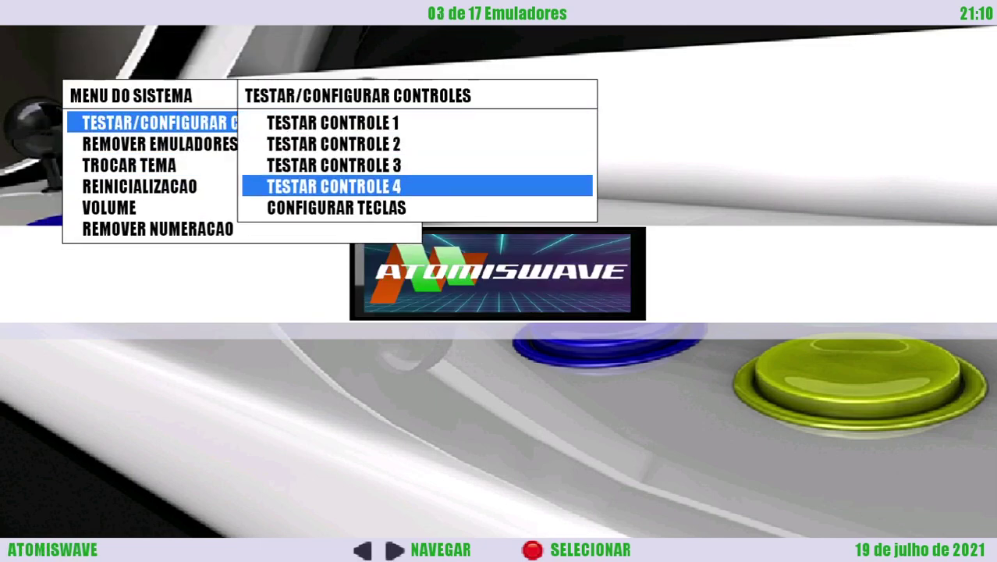
key(Escape)
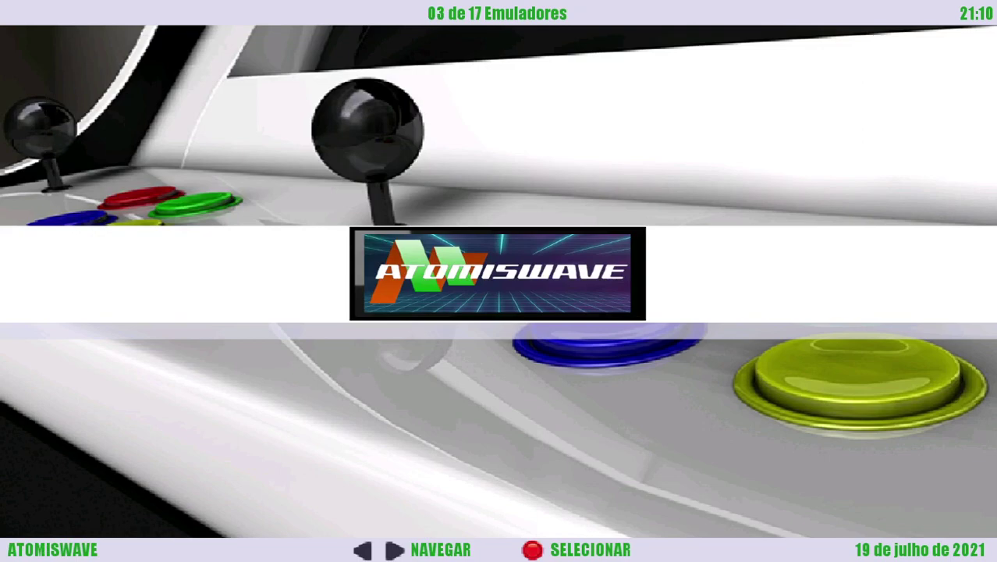
key(Return)
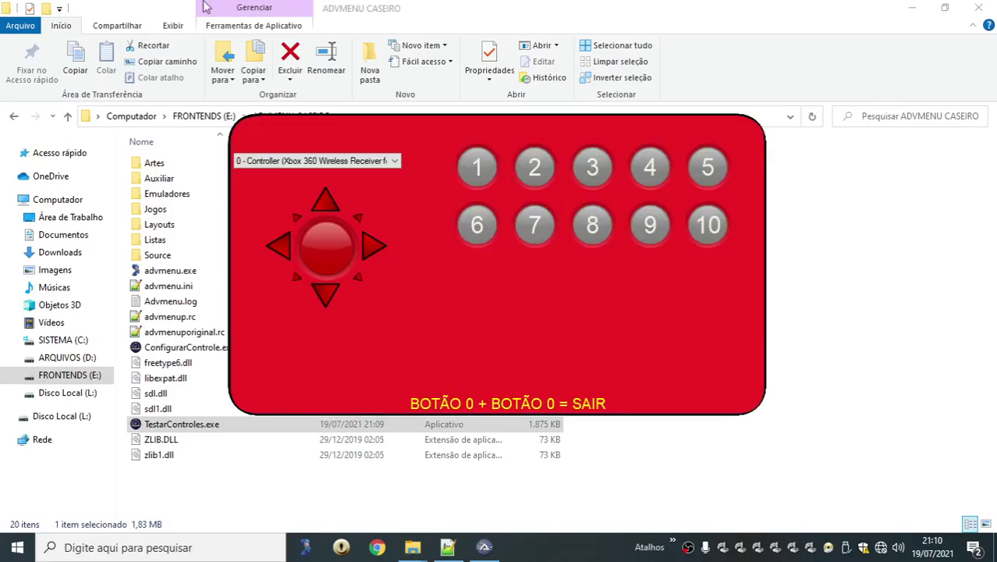
Choose the second Xbox 360 wireless controller as the device to check in the joystick tester.
click(314, 164)
click(338, 162)
click(338, 161)
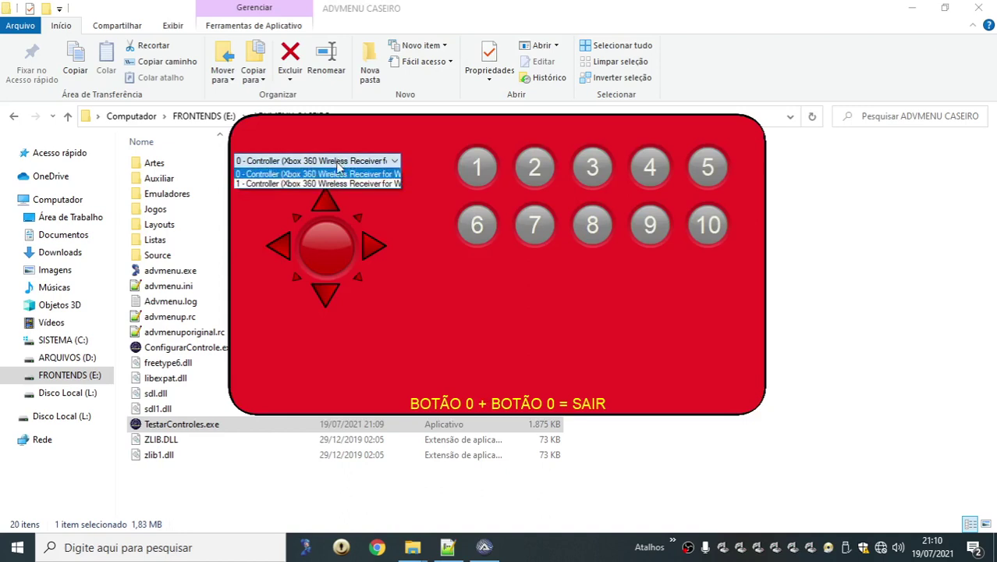
click(332, 180)
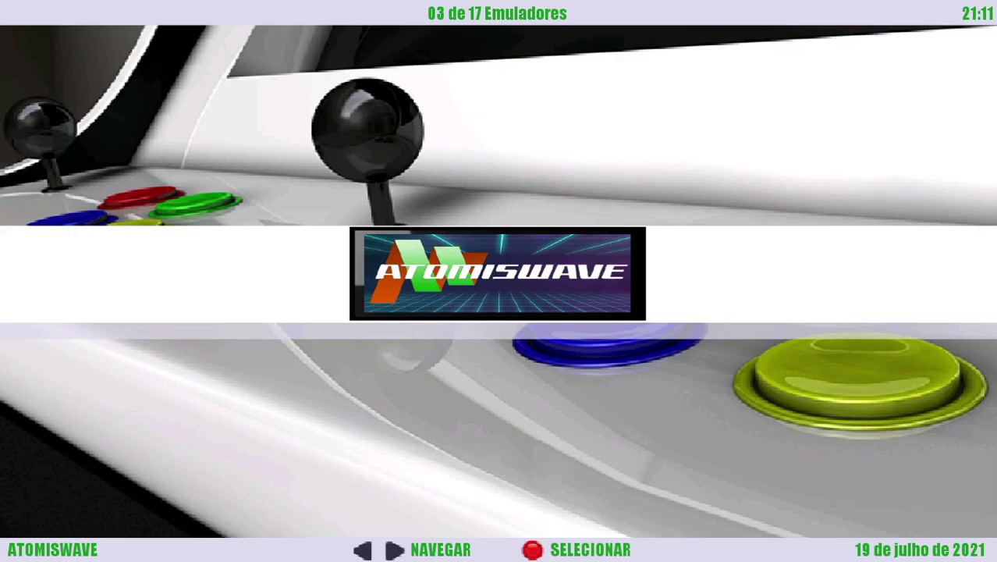
Leave the main menu and launch Configurar Teclas from the Testar/Configurar Controles submenu of Menu do Sistema.
key(Escape)
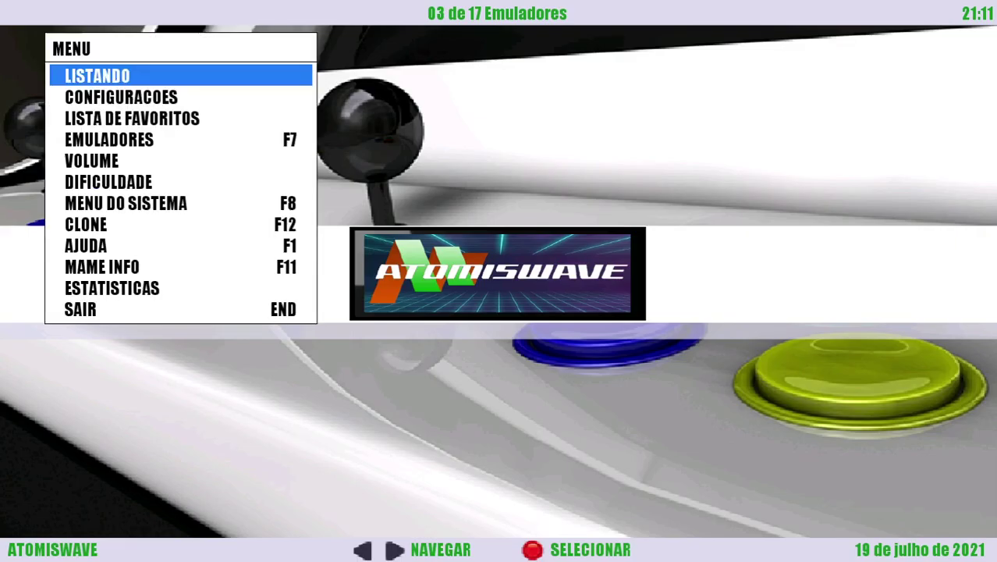
key(Escape)
key(F8)
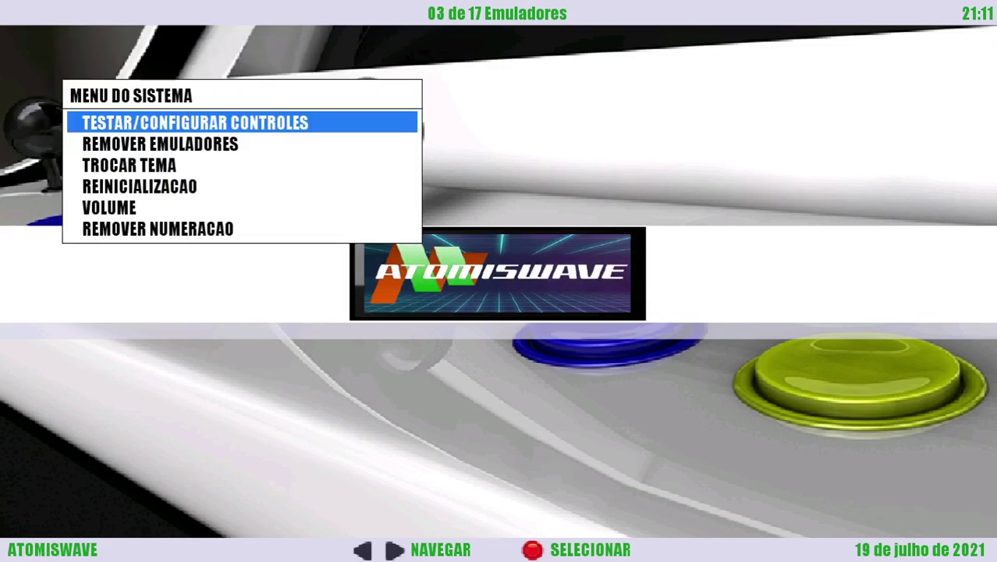
key(Down)
key(Up)
key(Return)
key(Down)
key(Down)
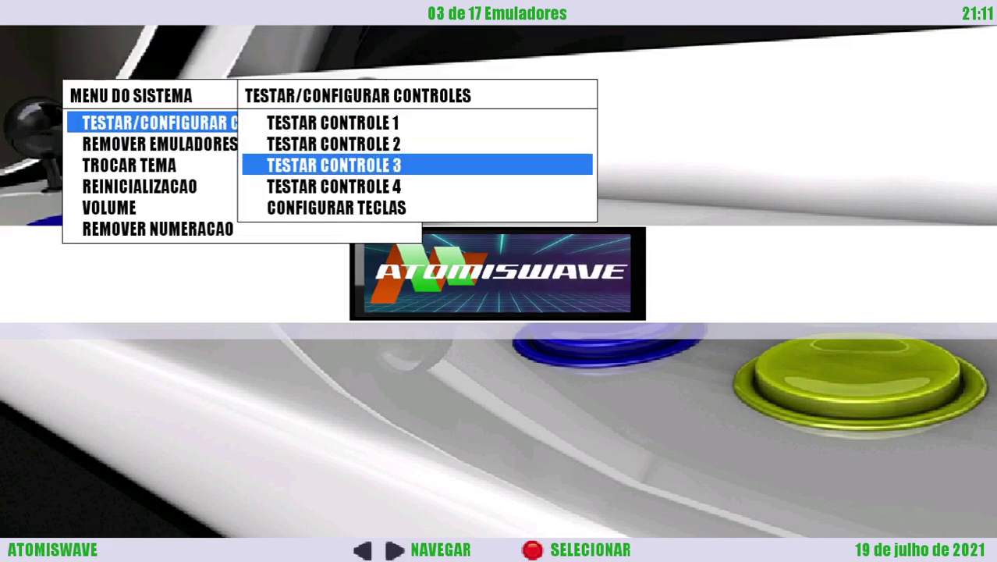
key(Down)
key(Down)
key(Return)
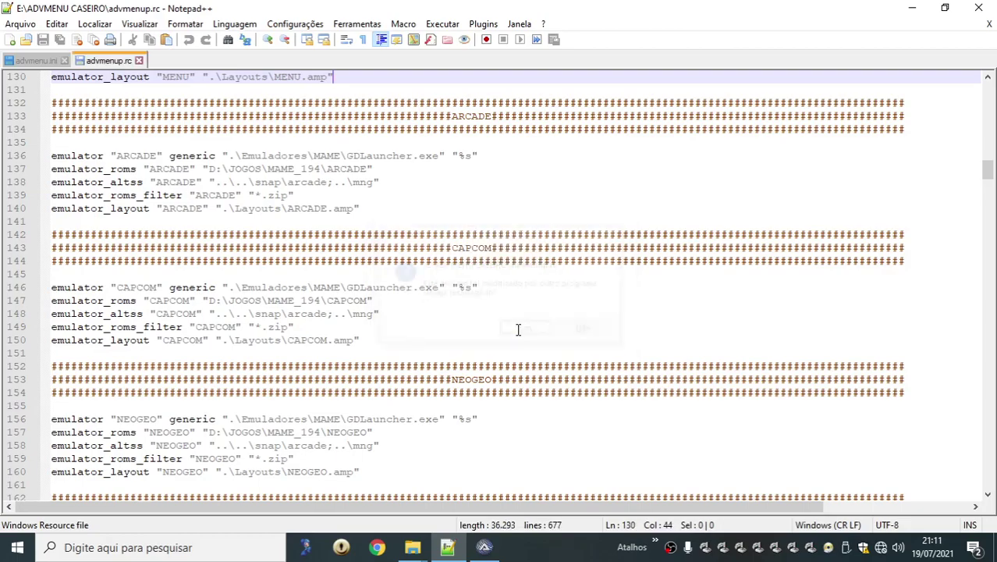
Close advmenup.rc and the Notepad++ window, and start the ADVMENU frontend again.
click(144, 60)
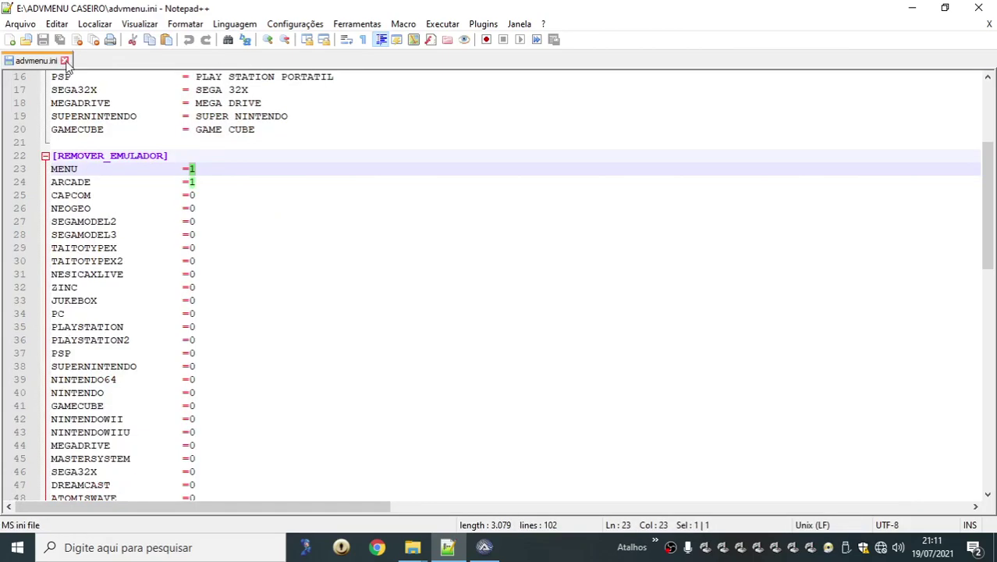
key(alt+F4)
click(617, 45)
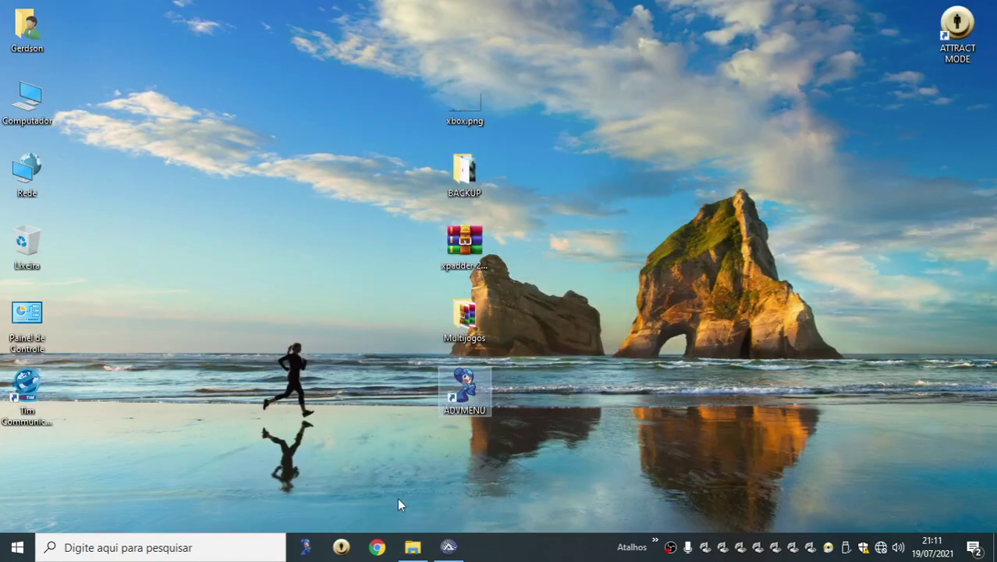
click(305, 546)
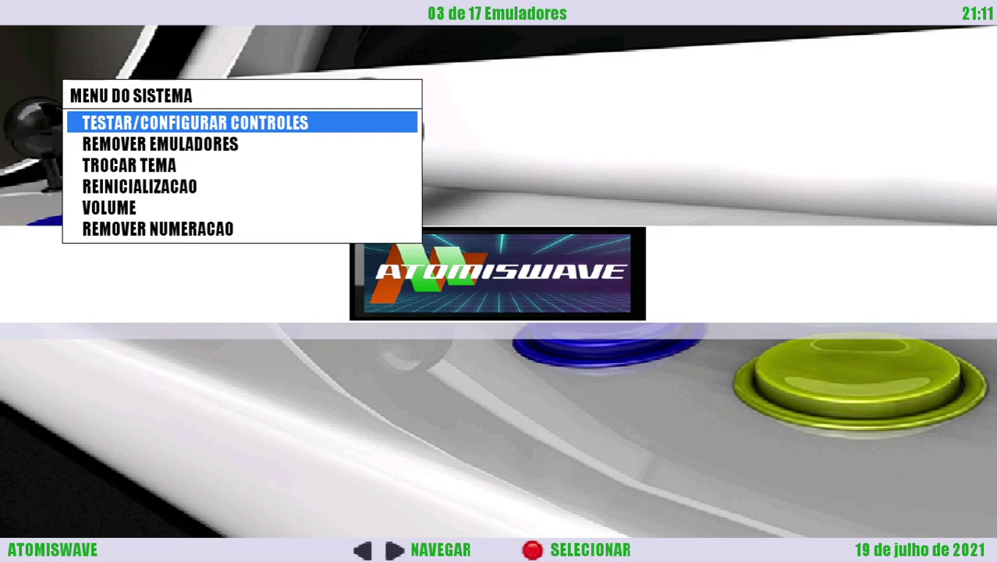
Look over the Menu do Sistema entries from Testar/Configurar Controles to Volume and back.
key(Down)
key(Down)
key(Down)
key(Down)
key(Down)
key(Up)
key(Up)
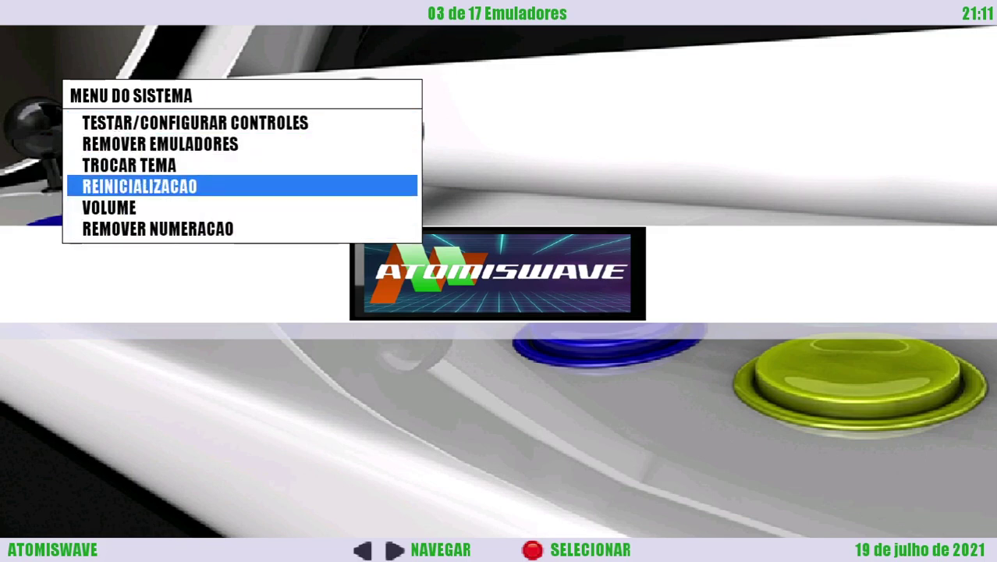
key(Up)
key(Up)
key(Up)
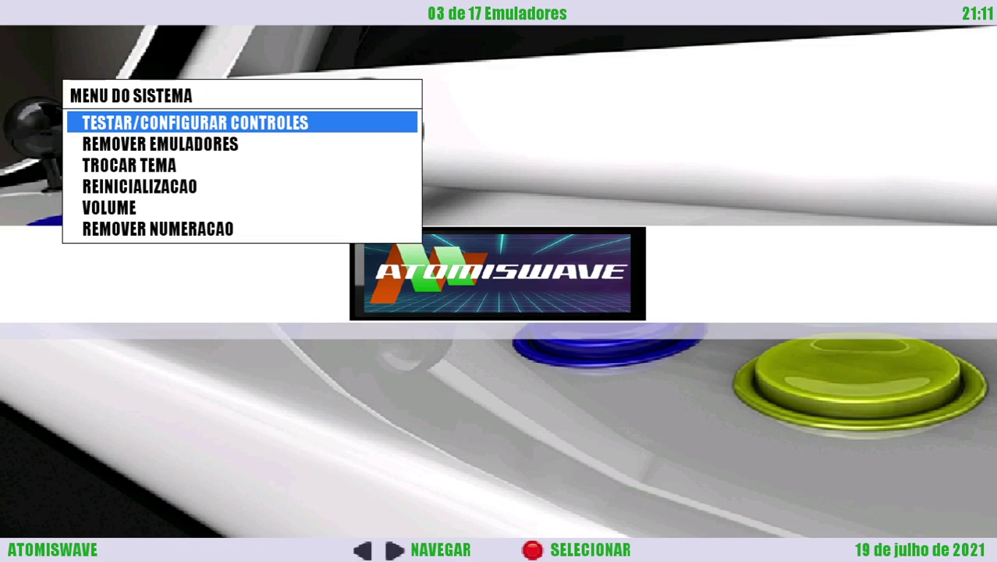
Run Configurar Teclas from the Testar/Configurar Controles submenu.
key(Return)
key(Down)
key(Down)
key(Down)
key(Down)
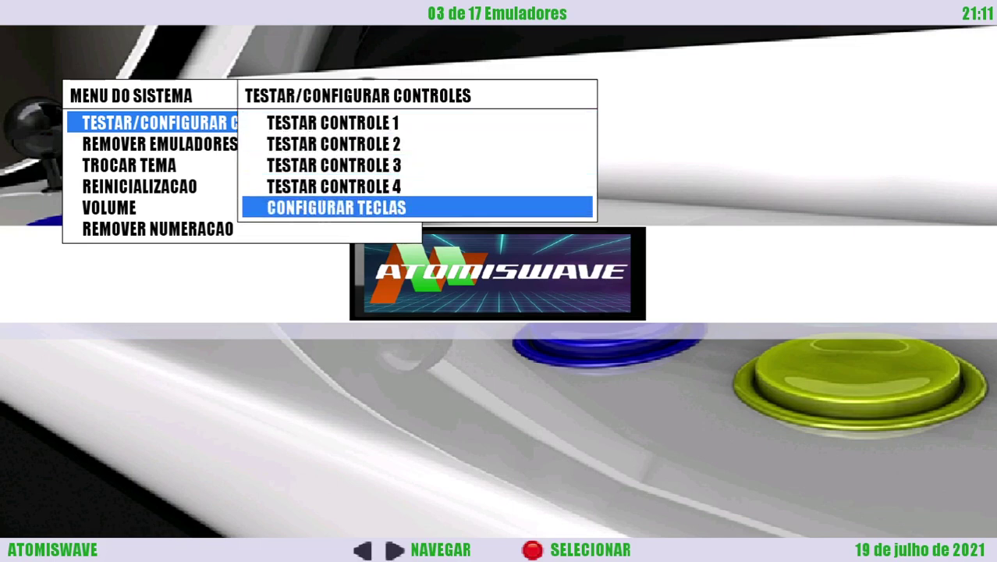
key(Return)
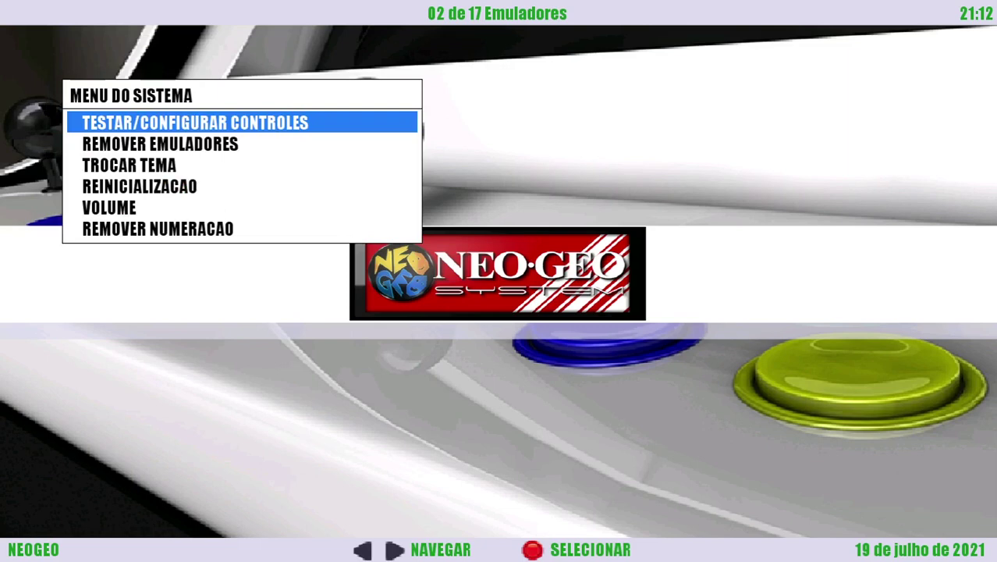
Review the four Testar Controle entries and Configurar Teclas in the submenu, and leave the submenu.
key(Return)
key(Down)
key(Down)
key(Down)
key(Down)
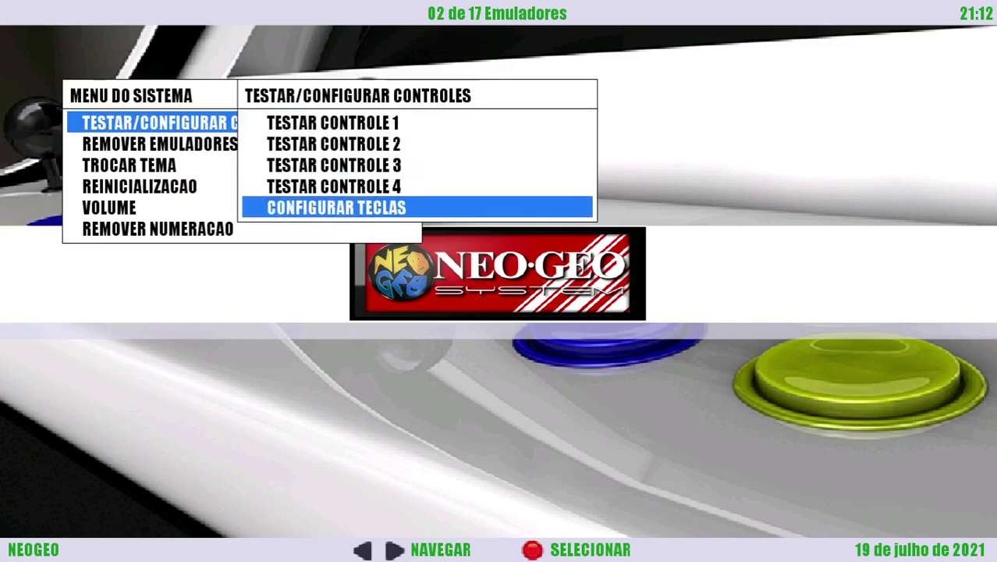
key(Up)
key(Up)
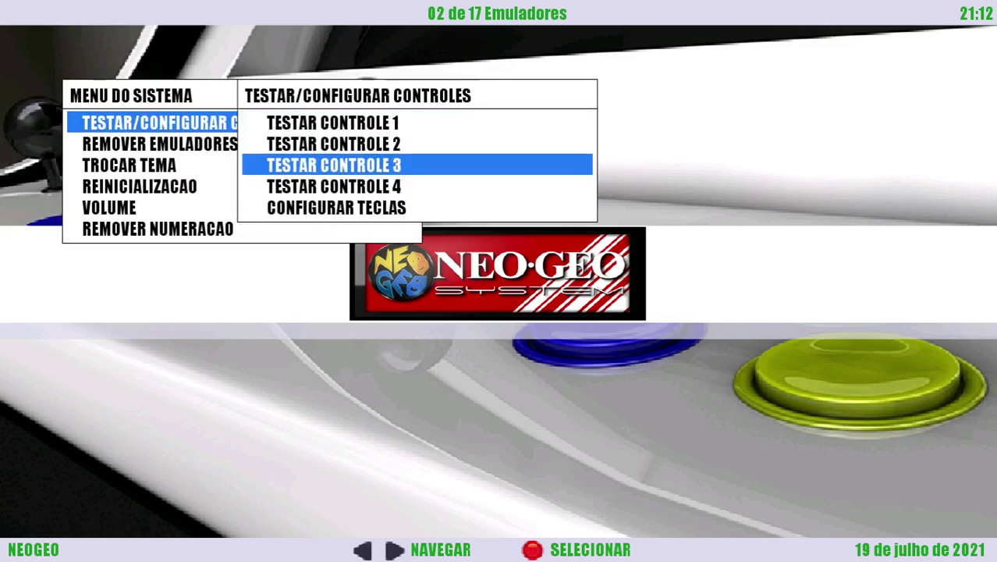
key(Up)
key(Up)
key(Escape)
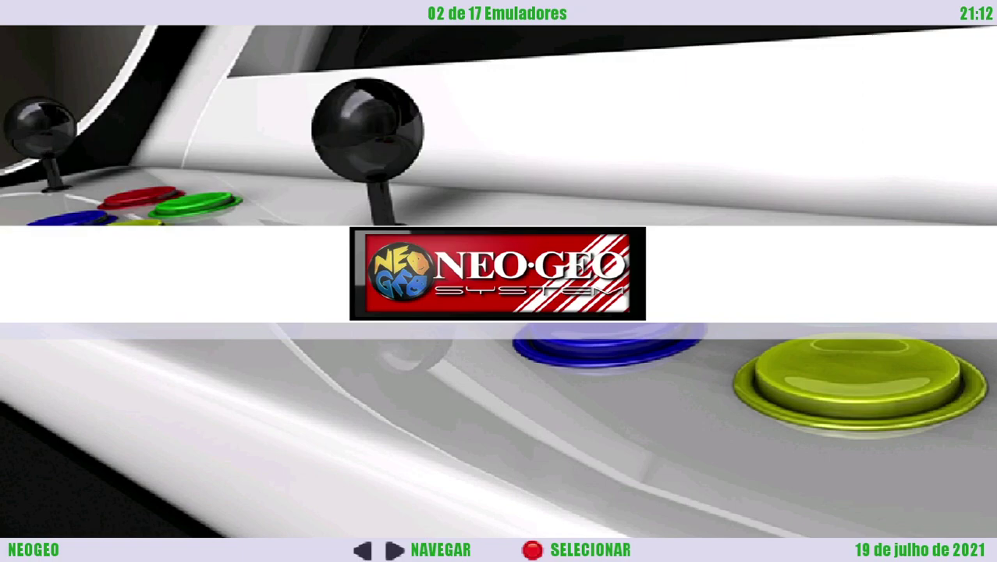
key(Return)
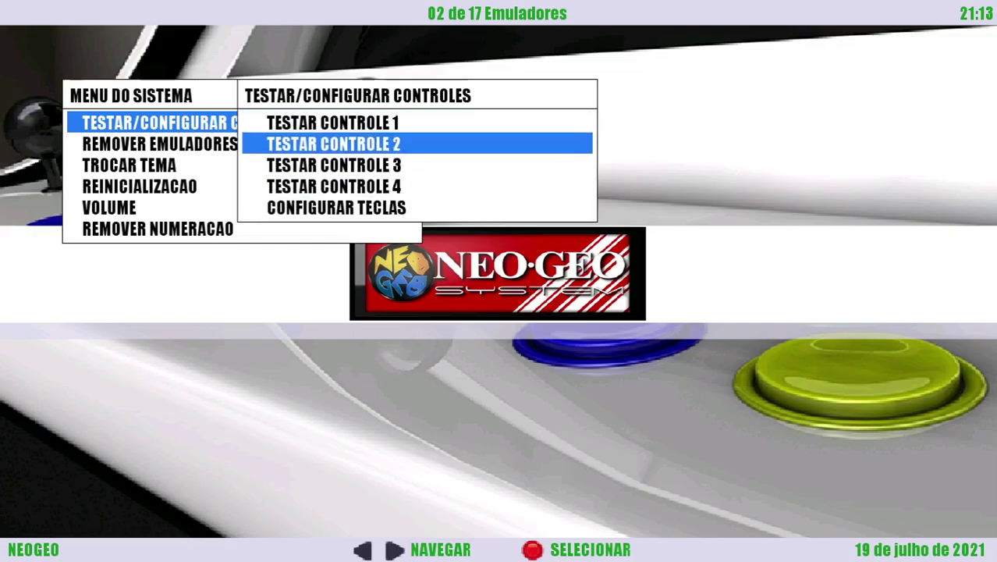
Exit the Testar/Configurar Controles submenu and open the Remover Emuladores list.
key(Down)
key(Escape)
key(Down)
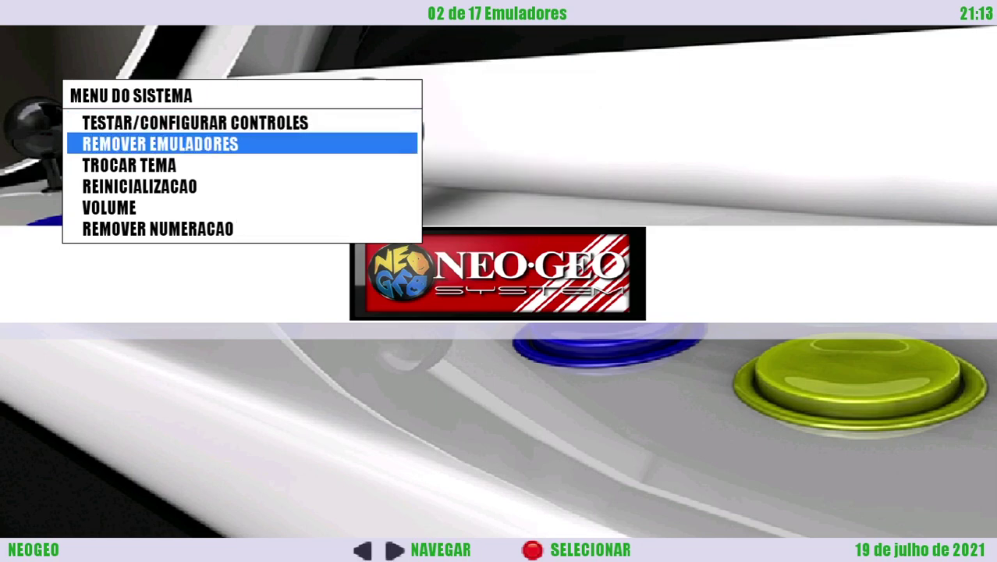
key(Down)
key(Up)
key(Return)
Look through the list of emulators in Remover Emulador and return towards its beginning.
key(Down)
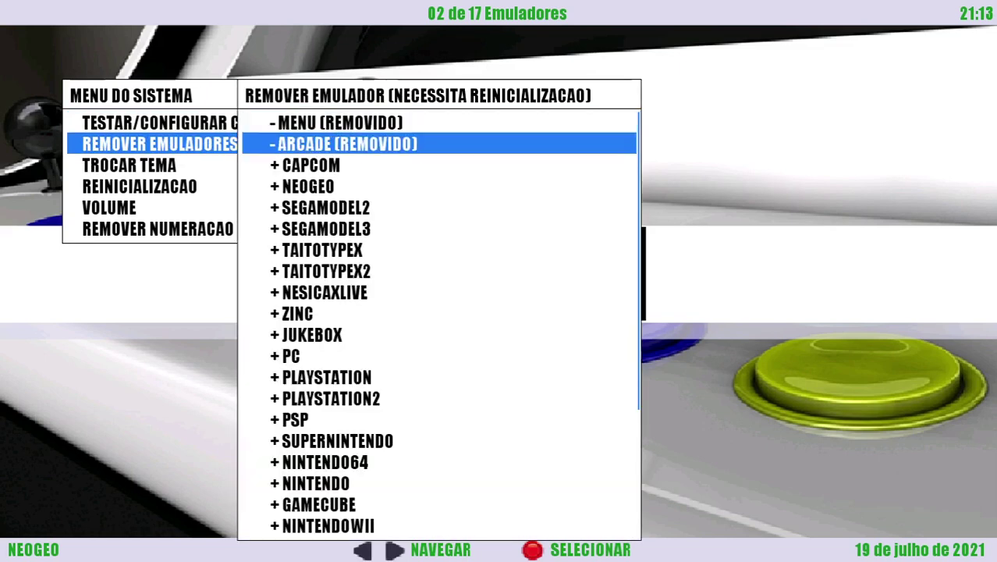
key(Down)
key(Down)
key(Down)
key(Down)
key(Up)
key(Up)
key(Up)
key(Up)
key(Up)
key(Down)
key(Down)
key(Down)
key(Down)
key(Down)
key(Down)
key(Down)
key(Down)
key(Down)
key(Down)
key(Down)
key(Down)
key(Down)
key(Down)
key(Down)
key(Down)
key(Down)
key(Down)
key(Down)
key(Down)
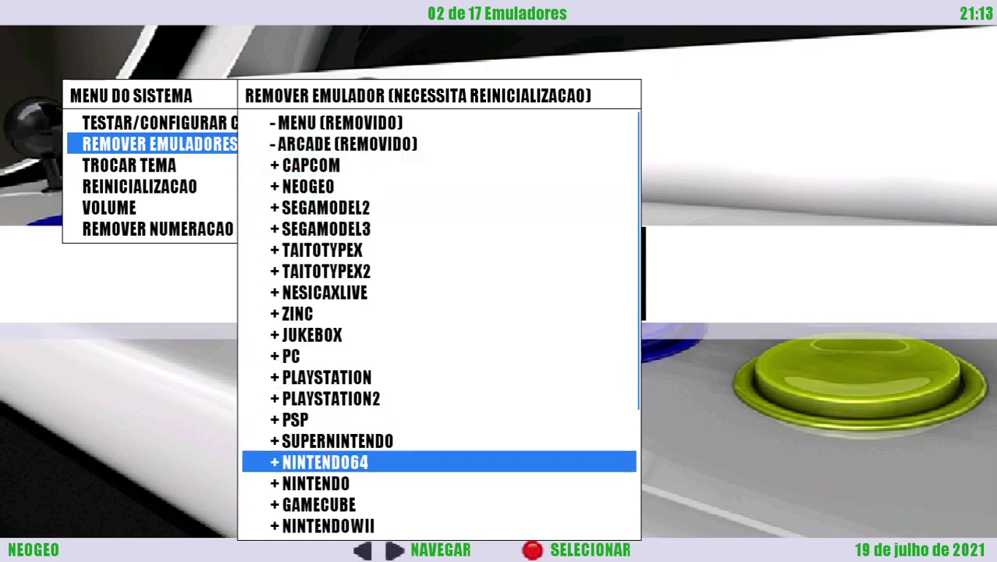
key(Up)
key(Up)
key(Up)
key(Up)
key(Up)
key(Up)
key(Up)
key(Up)
key(Up)
key(Up)
key(Up)
key(Up)
key(Up)
key(Up)
key(Up)
key(Up)
key(Up)
key(Up)
key(Up)
key(Up)
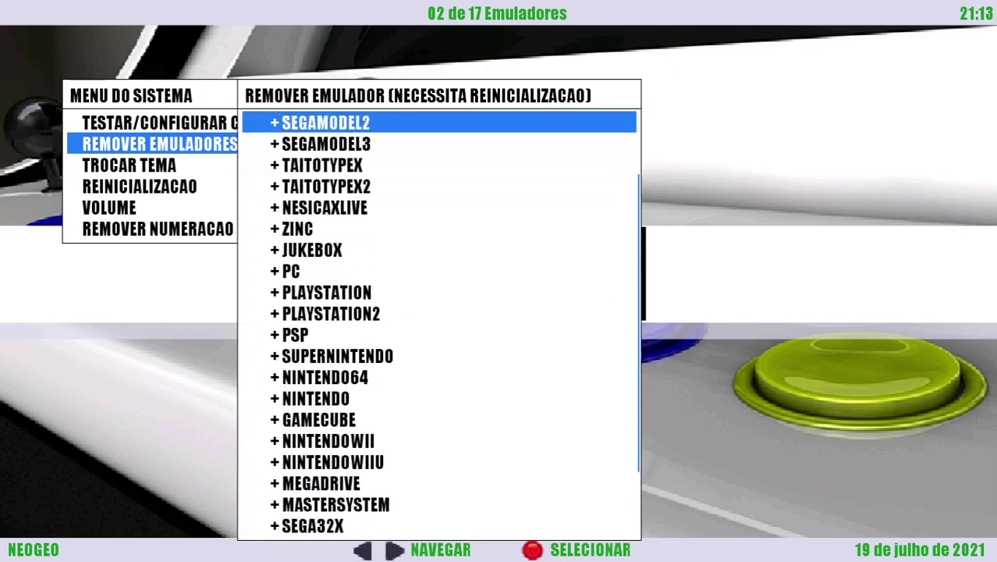
Examine how the MENU and ARCADE entries are marked compared with the emulators below them.
key(Down)
key(Down)
key(Down)
key(Up)
key(Up)
key(Up)
key(Down)
key(Up)
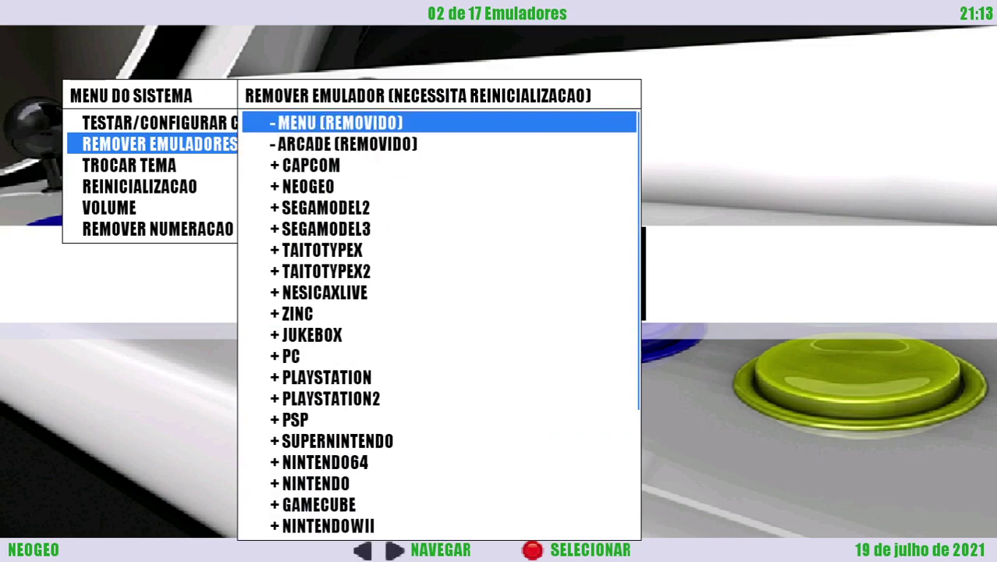
key(Down)
key(Up)
key(Down)
key(Down)
key(Up)
key(Up)
key(Down)
key(Down)
key(Up)
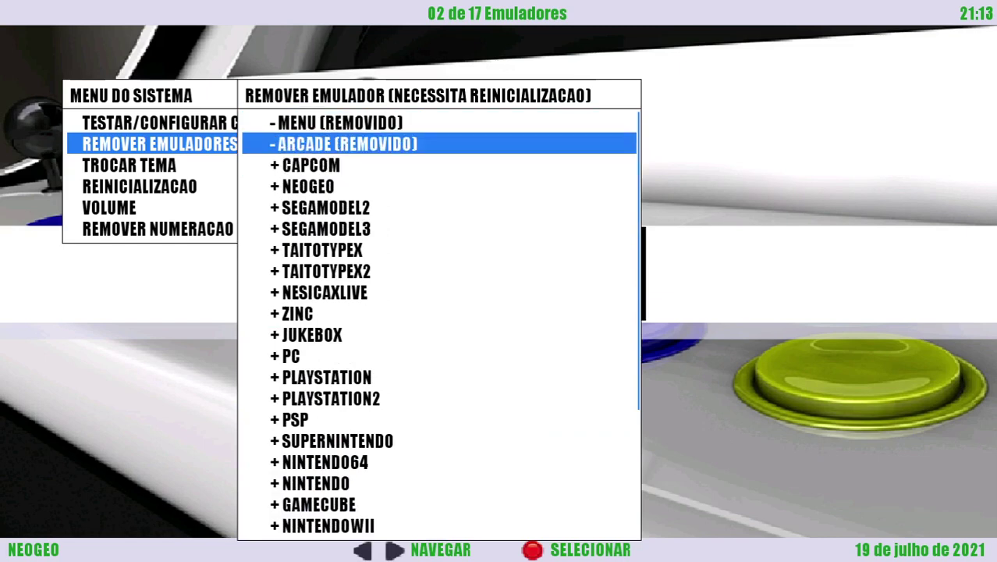
key(Up)
key(Down)
key(Up)
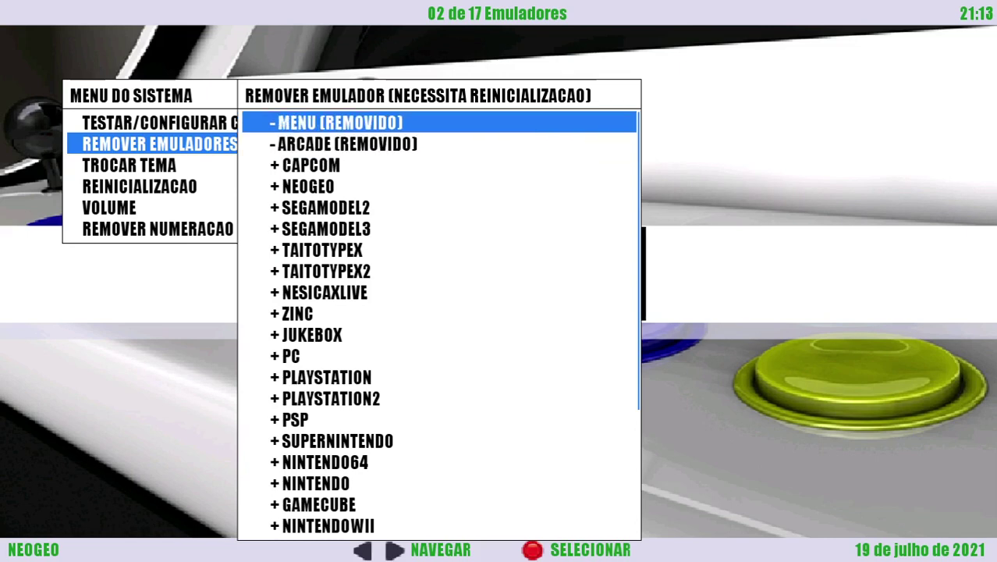
key(Down)
key(Up)
key(Down)
key(Down)
key(Down)
key(Down)
key(Down)
key(Down)
key(Down)
key(Down)
key(Down)
key(Down)
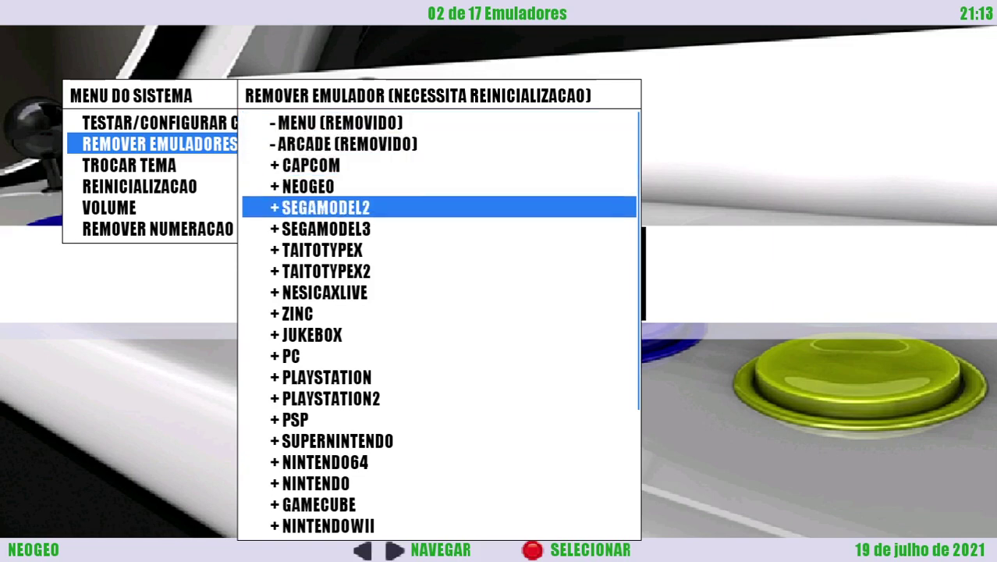
Look through the emulators in Remover Emulador down to XBOX, return towards the beginning and leave the list.
key(Down)
key(Down)
key(Down)
key(Down)
key(Down)
key(Down)
key(Down)
key(Down)
key(Down)
key(Down)
key(Down)
key(Down)
key(Down)
key(Down)
key(Down)
key(Down)
key(Down)
key(Up)
key(Up)
key(Up)
key(Up)
key(Up)
key(Up)
key(Up)
key(Up)
key(Up)
key(Up)
key(Up)
key(Up)
key(Up)
key(Up)
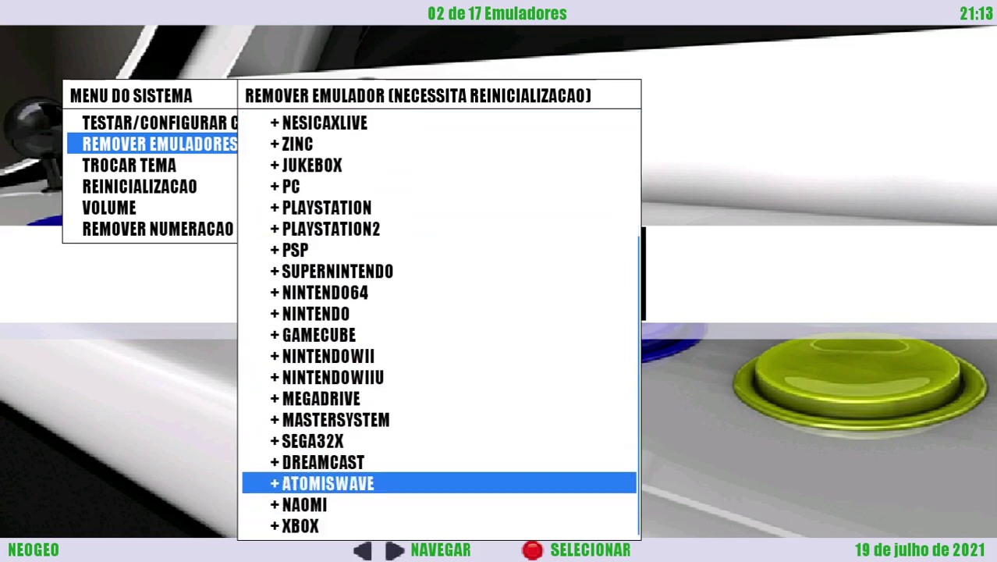
key(Up)
key(Up)
key(Up)
key(Up)
key(Up)
key(Up)
key(Up)
key(Up)
key(Up)
key(Up)
key(Up)
key(Up)
key(Up)
key(Escape)
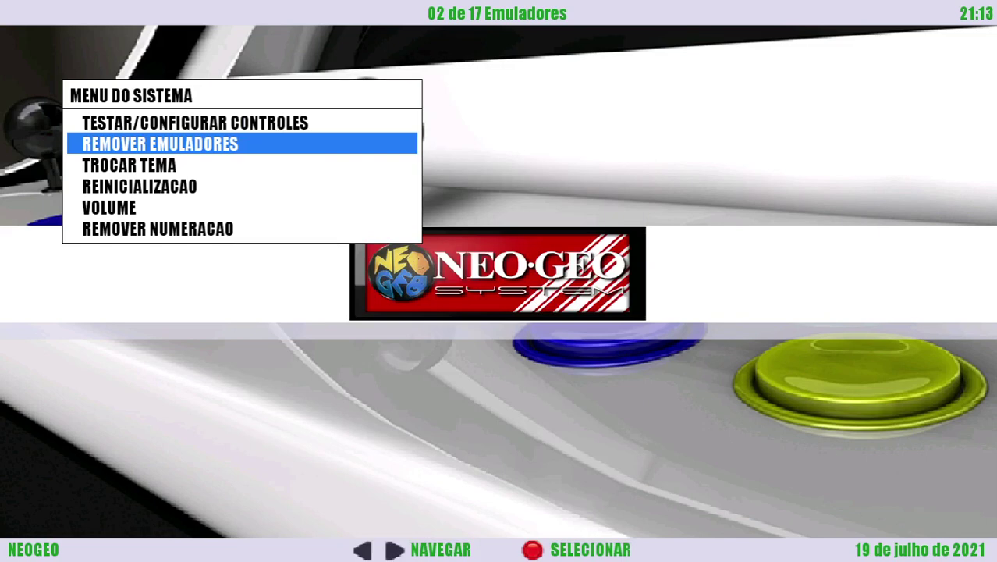
Open Trocar Tema, review the themes from Gamebox Style to Minimal without choosing one, and leave the list.
key(Down)
key(Return)
key(Down)
key(Down)
key(Down)
key(Down)
key(Down)
key(Down)
key(Down)
key(Down)
key(Down)
key(Down)
key(Down)
key(Down)
key(Down)
key(Down)
key(Down)
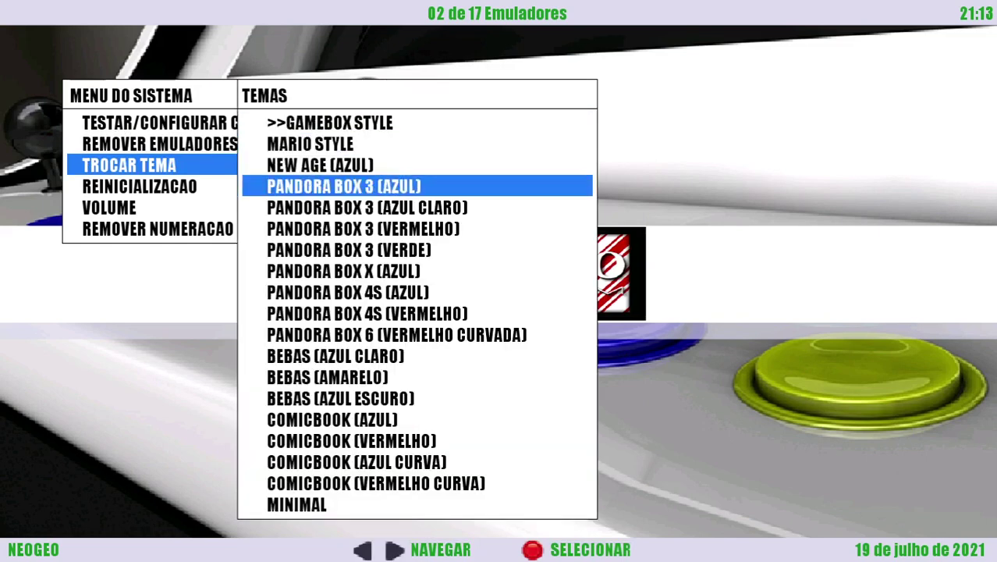
key(Down)
key(Down)
key(Down)
key(Up)
key(Up)
key(Up)
key(Up)
key(Up)
key(Up)
key(Up)
key(Up)
key(Up)
key(Up)
key(Up)
key(Up)
key(Up)
key(Up)
key(Up)
key(Up)
key(Up)
key(Up)
key(Down)
key(Down)
key(Down)
key(Down)
key(Down)
key(Down)
key(Down)
key(Down)
key(Down)
key(Down)
key(Down)
key(Down)
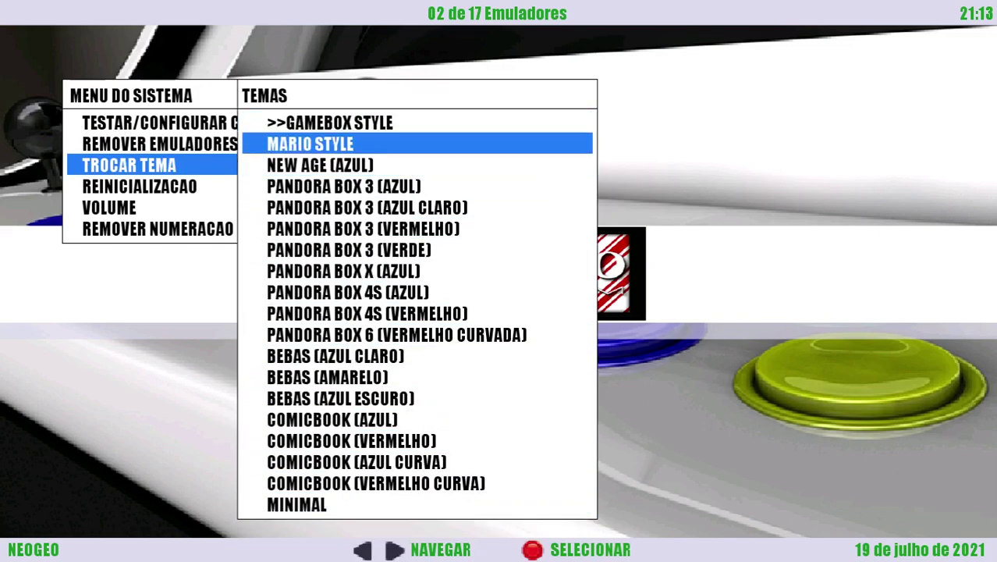
key(Down)
key(Down)
key(Down)
key(Down)
key(Down)
key(Down)
key(Up)
key(Up)
key(Up)
key(Up)
key(Up)
key(Up)
key(Up)
key(Up)
key(Up)
key(Up)
key(Up)
key(Up)
key(Up)
key(Up)
key(Up)
key(Up)
key(Up)
key(Up)
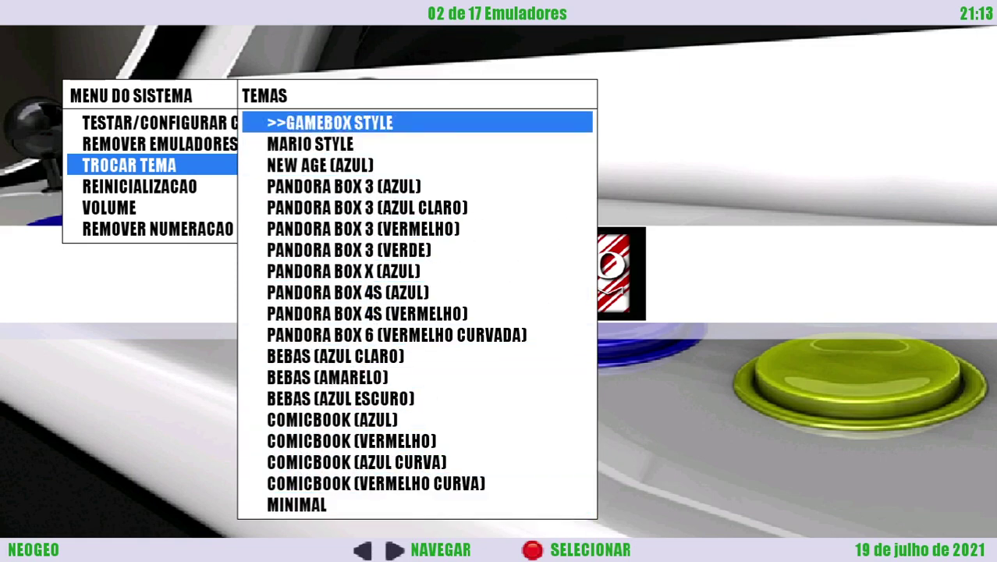
key(Escape)
Open Reinicializacao and review its startup, restart and shutdown options from Iniciar Sistema com o Computador to Desligar a Maquina.
key(Down)
key(Return)
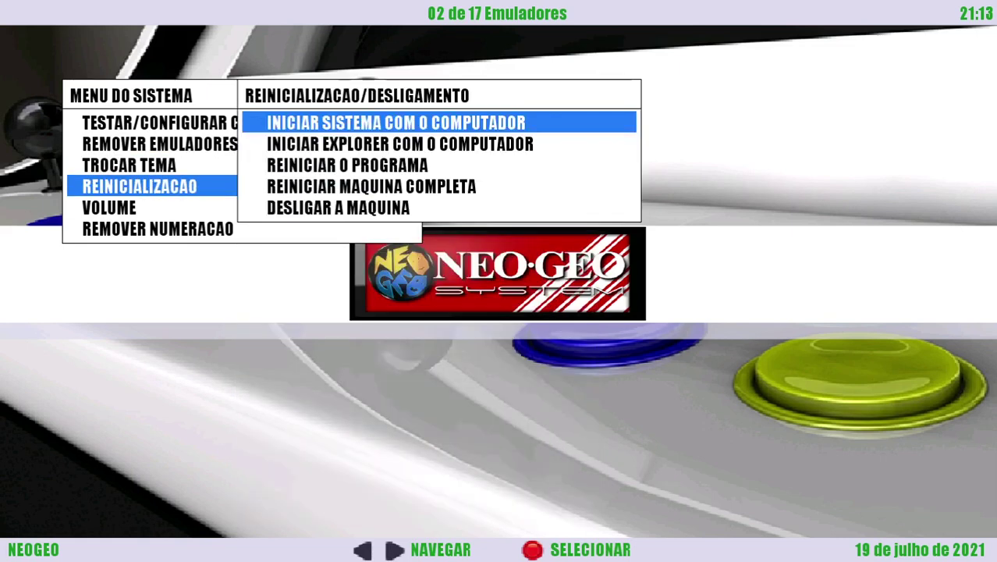
key(Down)
key(Down)
key(Down)
key(Down)
key(Up)
key(Up)
key(Up)
key(Up)
key(Down)
key(Down)
key(Down)
key(Down)
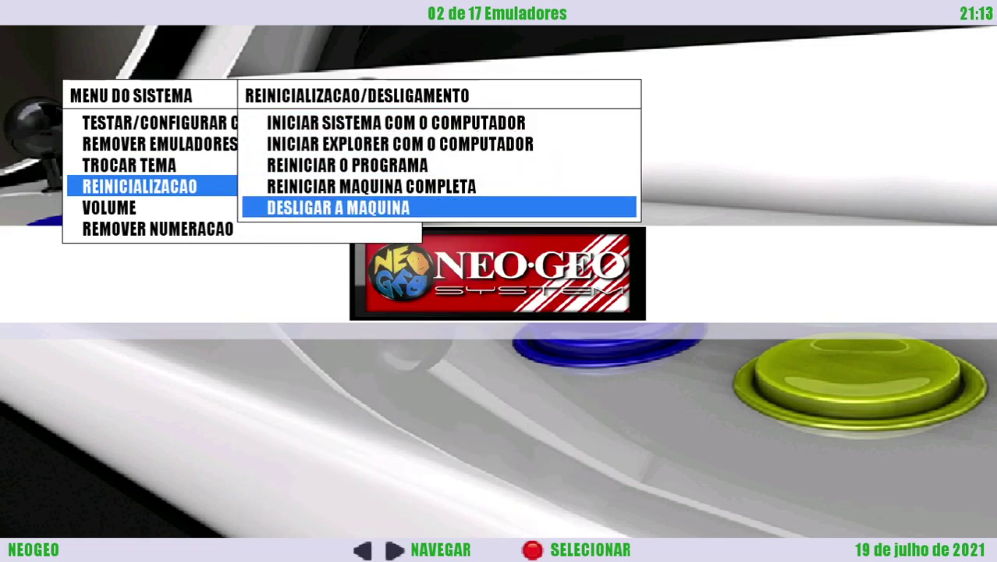
key(Up)
key(Up)
key(Up)
key(Up)
key(Down)
key(Down)
key(Down)
key(Down)
key(Up)
key(Up)
key(Up)
key(Up)
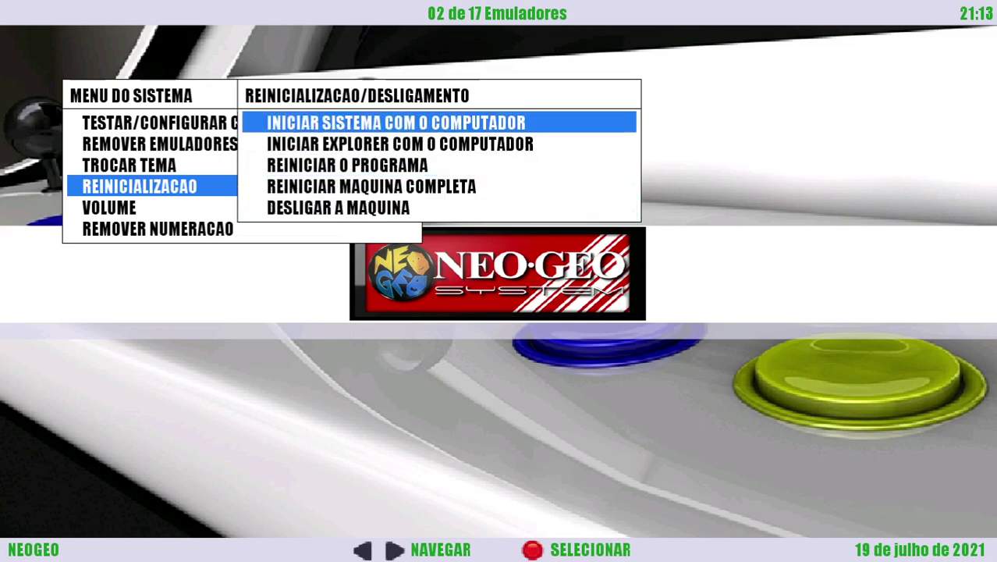
Review the Reinicializacao/Desligamento options from Iniciar Sistema com o Computador to Desligar a Maquina without choosing one, and leave the list.
key(Down)
key(Down)
key(Down)
key(Down)
key(Up)
key(Up)
key(Up)
key(Up)
key(Down)
key(Down)
key(Down)
key(Down)
key(Up)
key(Up)
key(Up)
key(Up)
key(Down)
key(Up)
key(Down)
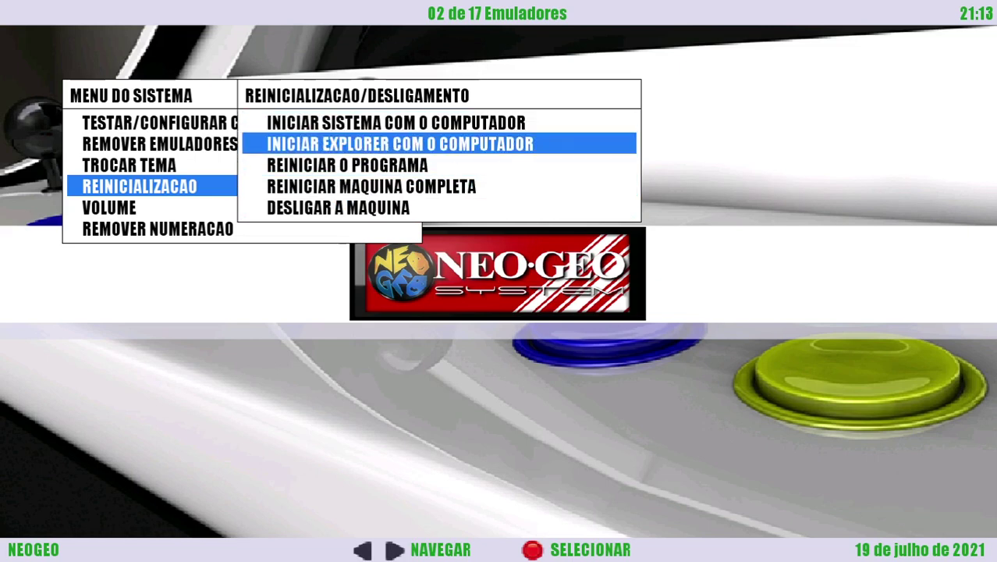
key(Up)
key(Down)
key(Up)
key(Down)
key(Down)
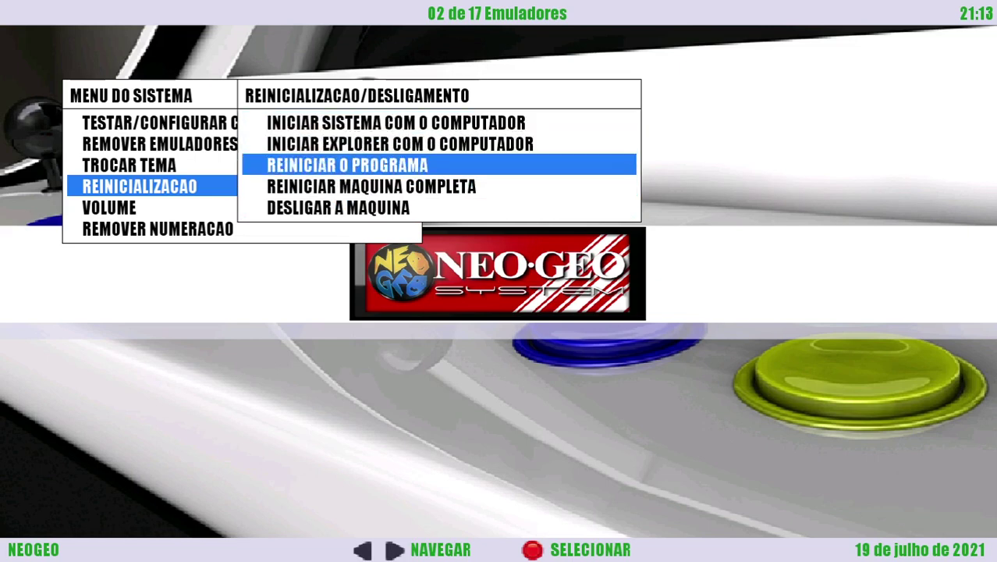
key(Down)
key(Down)
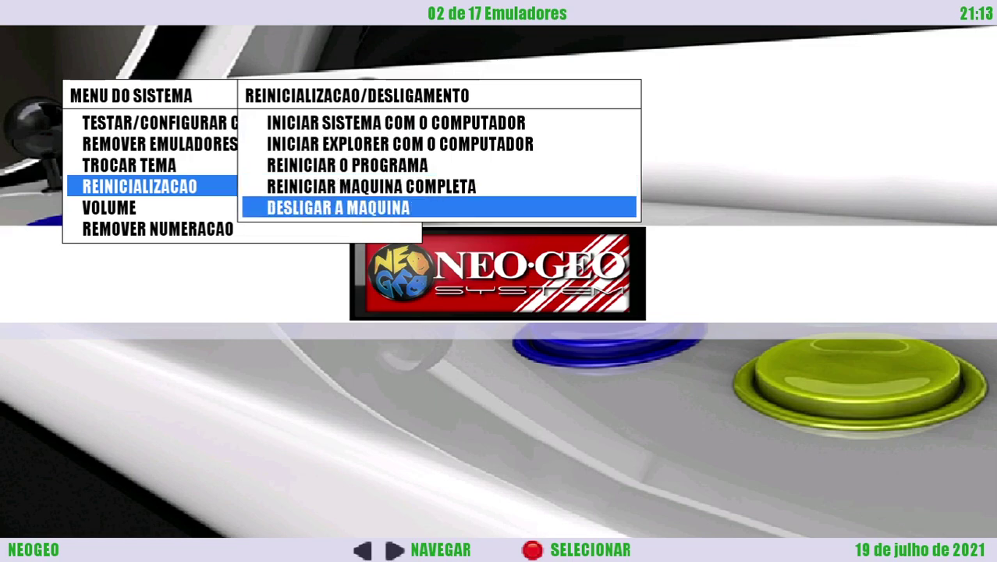
key(Up)
key(Up)
key(Up)
key(Up)
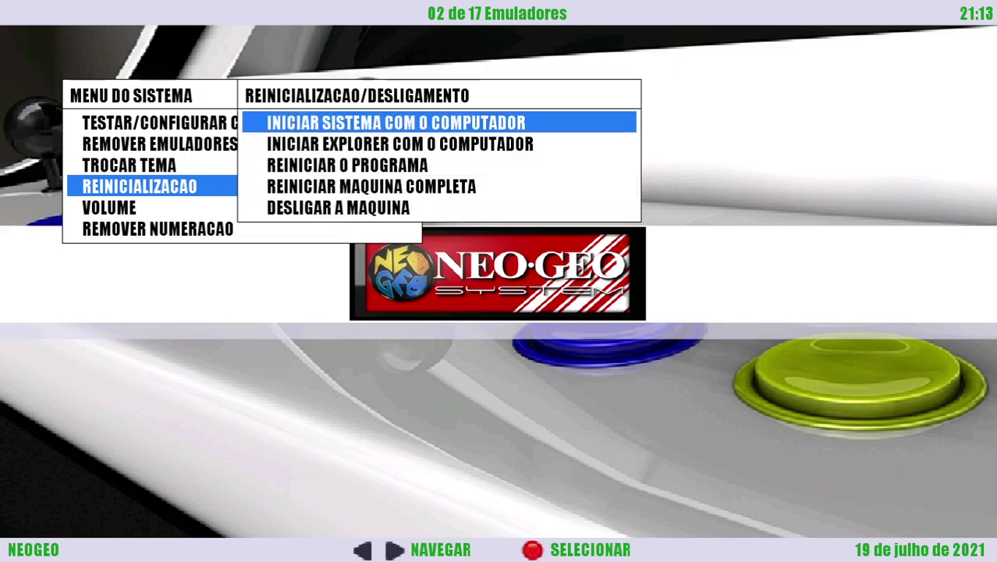
key(Down)
key(Up)
key(Left)
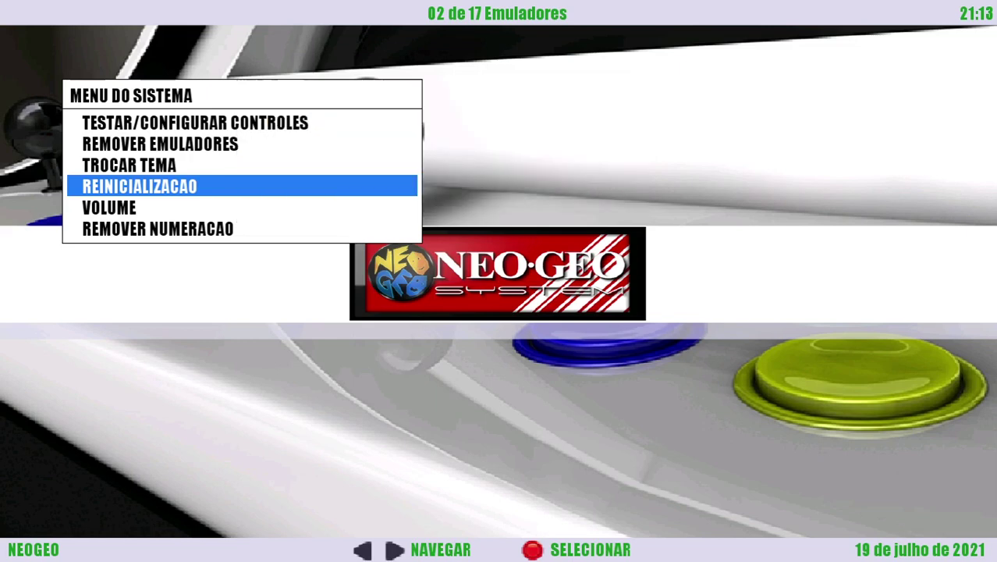
Look at the levels under Volume, move on to Remover Numeracao without applying it, and close the system menu.
key(Down)
key(Right)
key(Down)
key(Up)
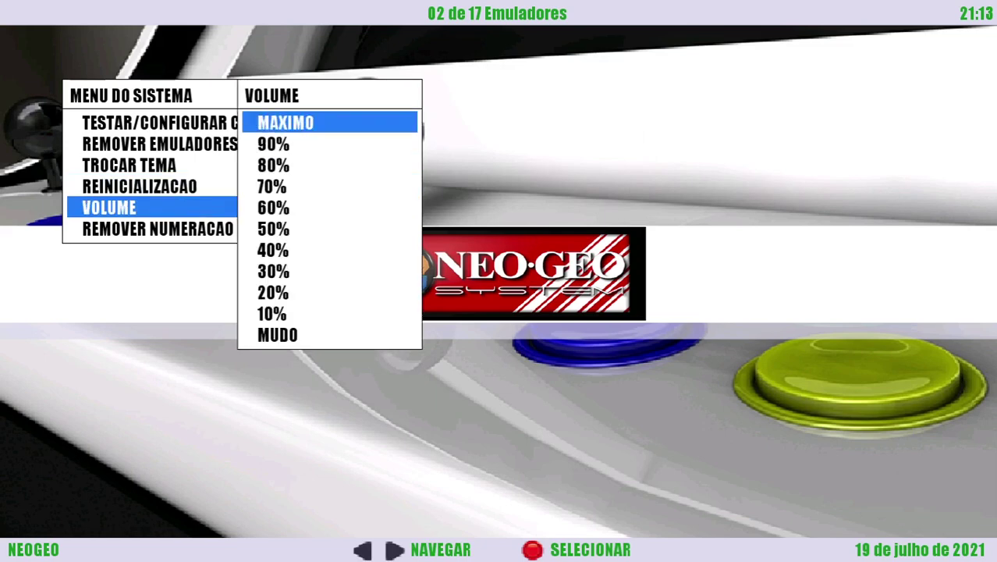
key(Left)
key(Up)
key(Down)
key(Down)
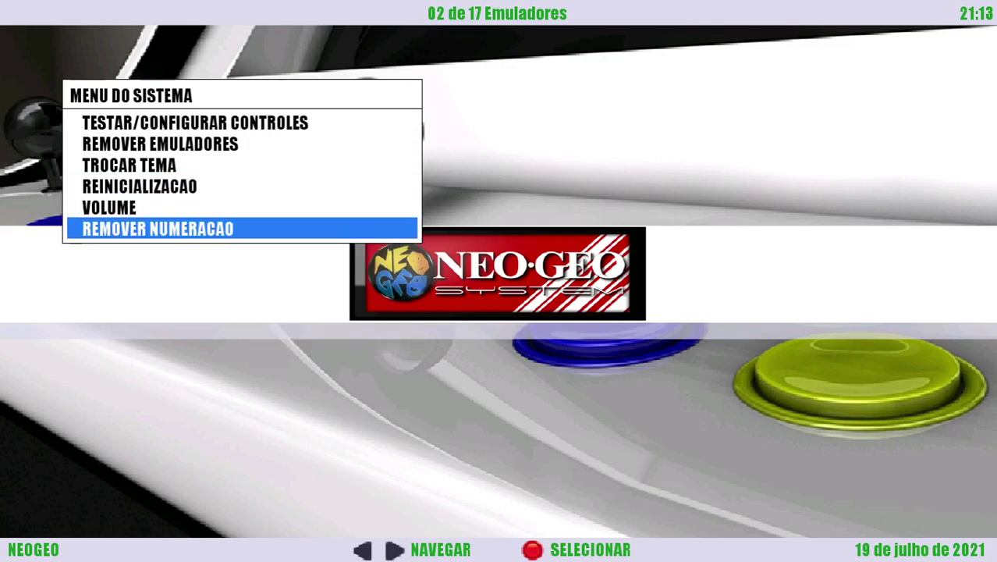
key(Escape)
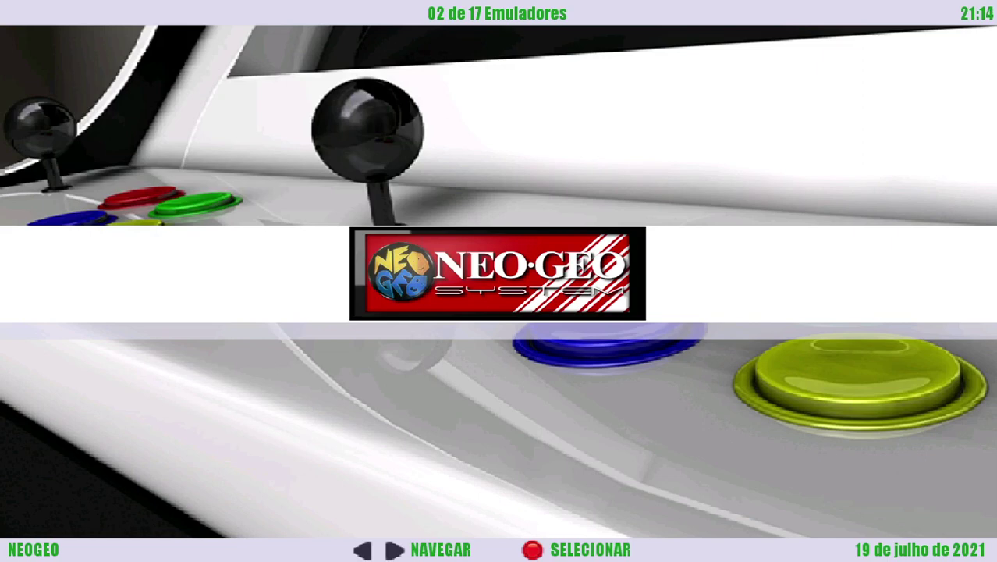
Switch to the CAPCOM emulator, open its main menu and examine the entries from Listando to Sair.
key(Left)
key(Escape)
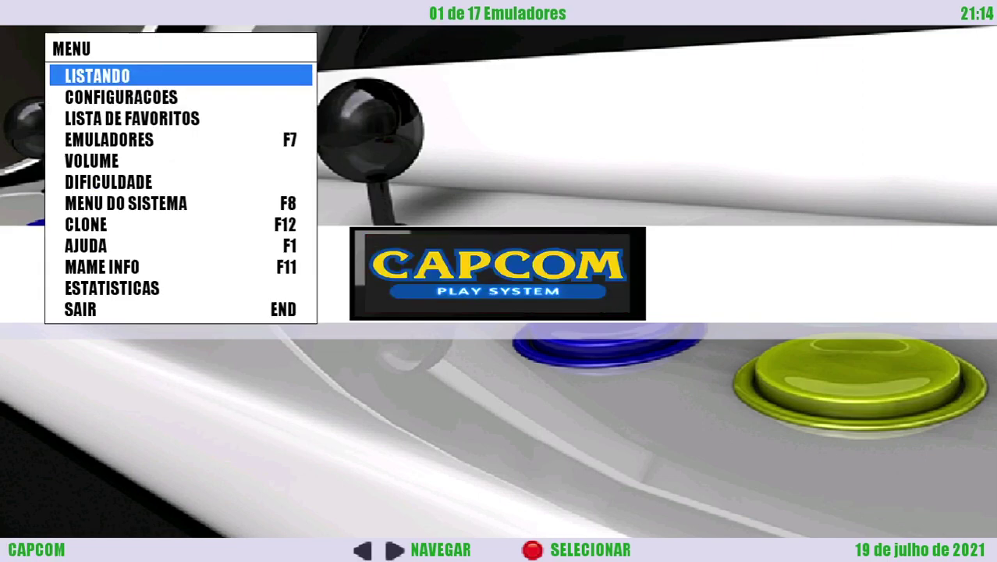
key(Down)
key(Down)
key(Up)
key(Up)
key(Down)
key(Down)
key(Down)
key(Down)
key(Down)
key(Down)
key(Down)
key(Down)
key(Down)
key(Down)
key(Down)
key(Up)
key(Up)
key(Up)
key(Up)
key(Up)
key(Up)
key(Up)
key(Up)
key(Up)
key(Up)
key(Up)
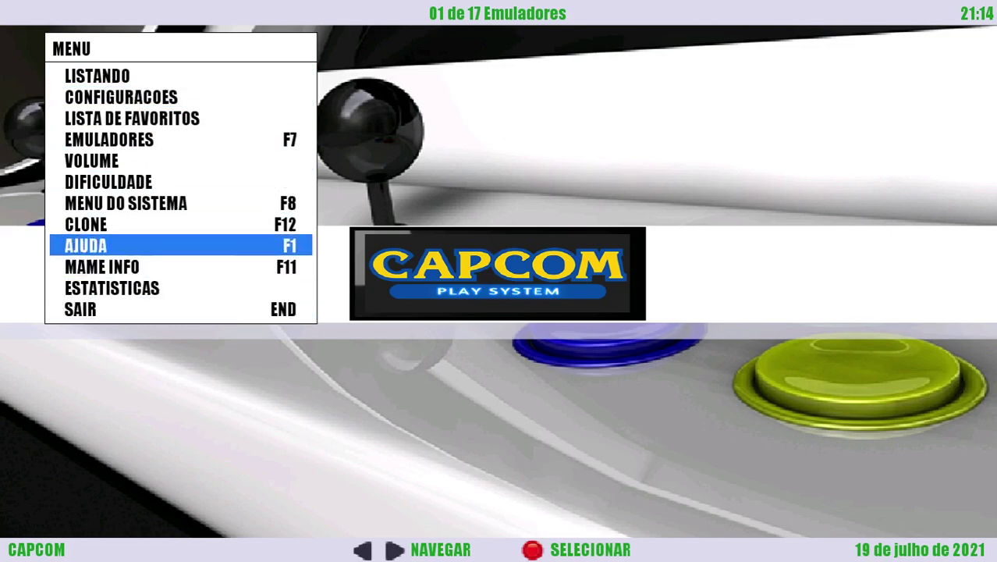
key(Down)
key(Down)
key(Down)
key(Down)
key(Down)
key(Down)
key(Down)
key(Down)
key(Down)
key(Down)
key(Down)
key(Up)
key(Up)
key(Up)
key(Up)
key(Up)
key(Up)
key(Up)
key(Up)
key(Up)
key(Up)
key(Up)
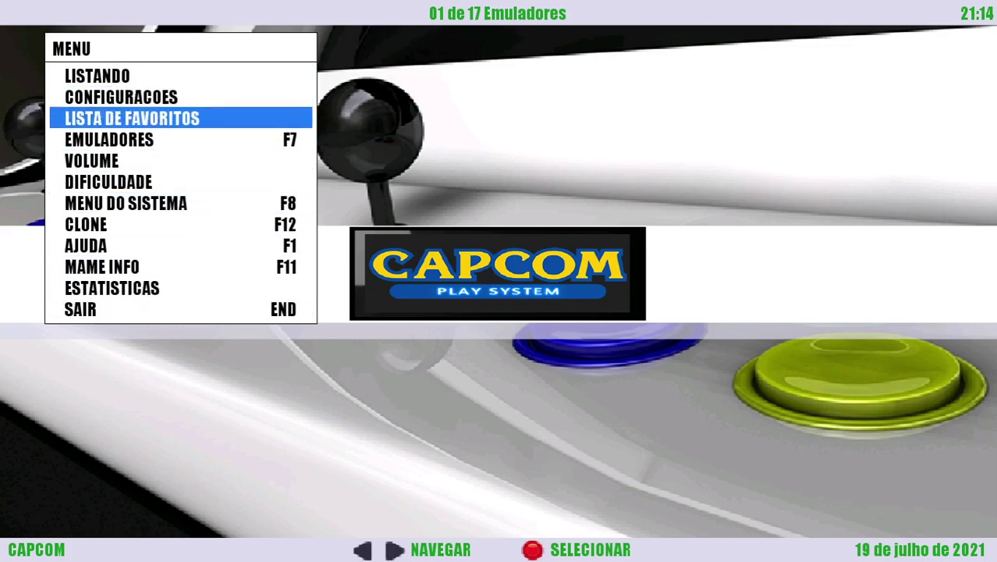
key(Down)
key(Down)
key(Down)
key(Down)
key(Down)
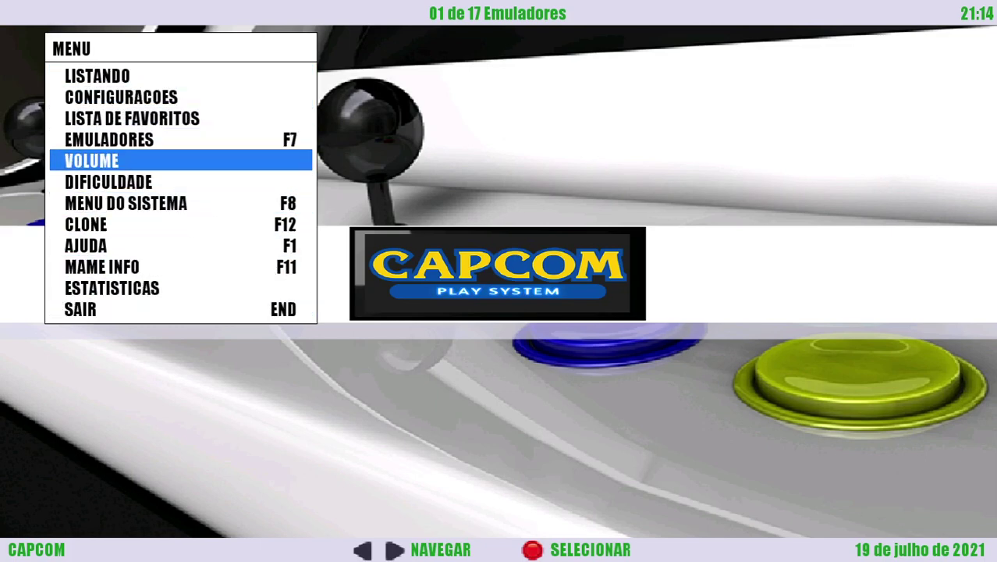
key(Down)
key(Down)
key(Down)
key(Down)
key(Down)
key(Down)
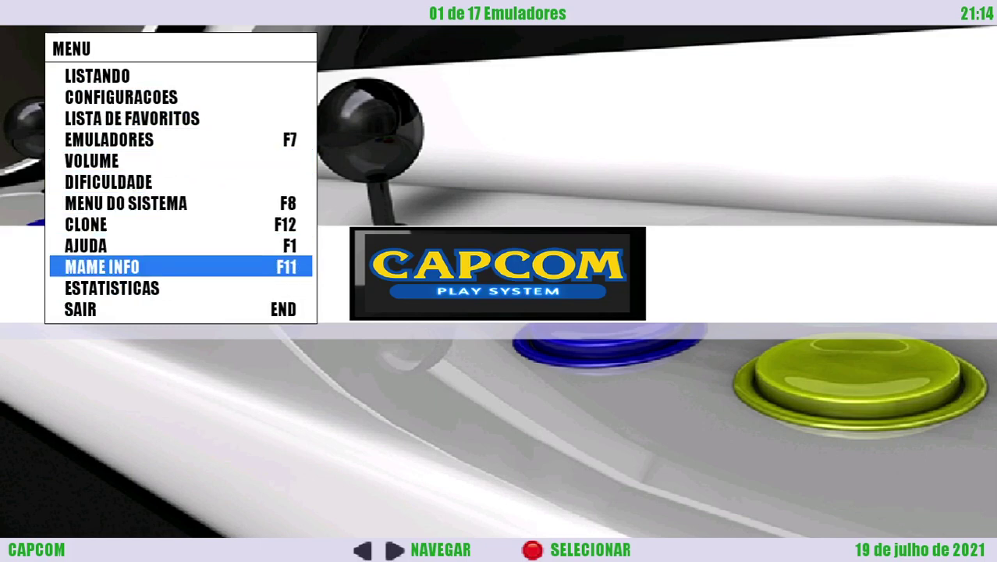
key(Up)
key(Up)
key(Up)
key(Up)
key(Up)
key(Up)
key(Up)
key(Up)
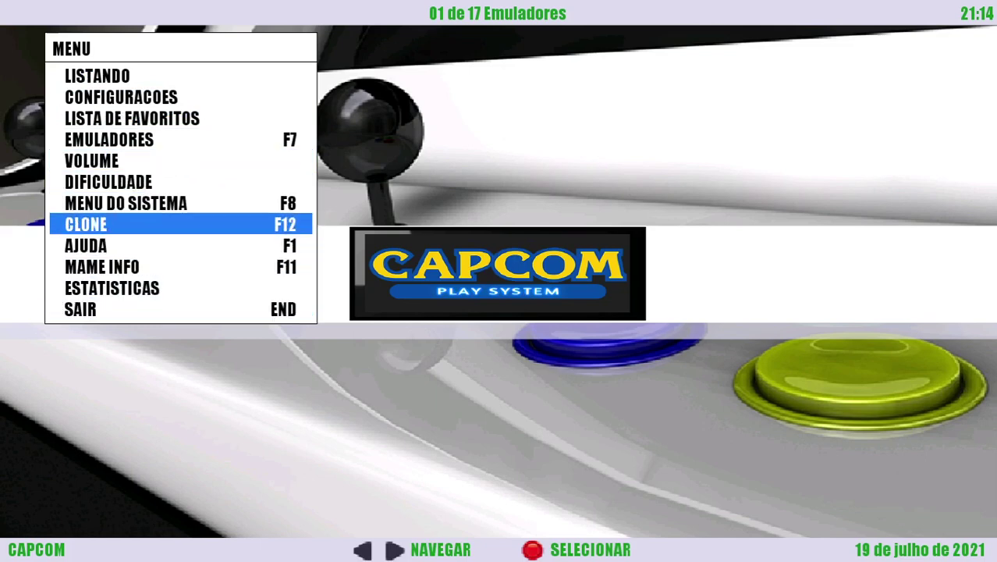
Open Listando, review its Ordem, Modo and Visualizar options without changing any, and close the menu.
key(Up)
key(Up)
key(Up)
key(Return)
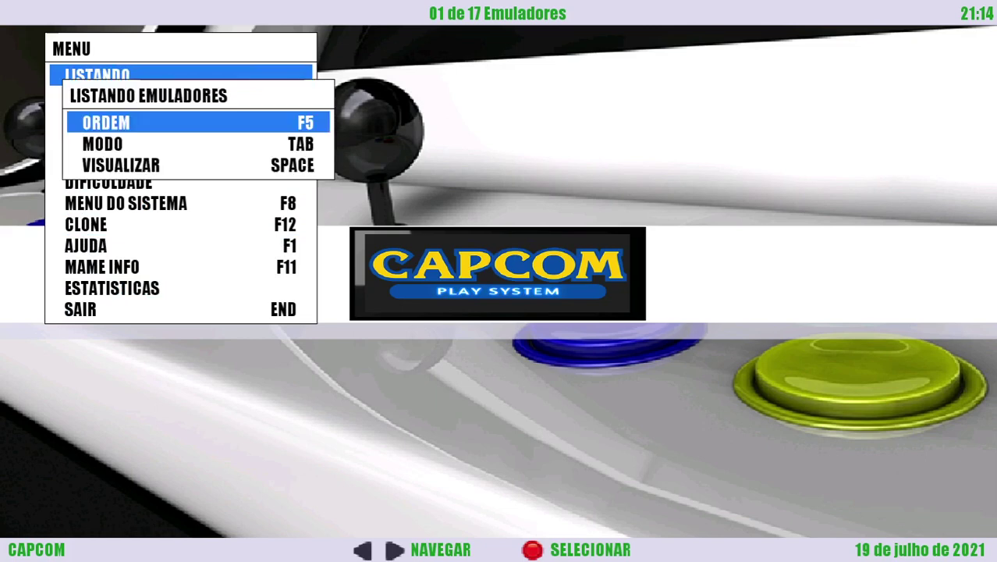
key(Down)
key(Down)
key(Up)
key(Up)
key(Escape)
Browse forward through the emulators past NEOGEO and return to CAPCOM.
key(Right)
key(Right)
key(Right)
key(Right)
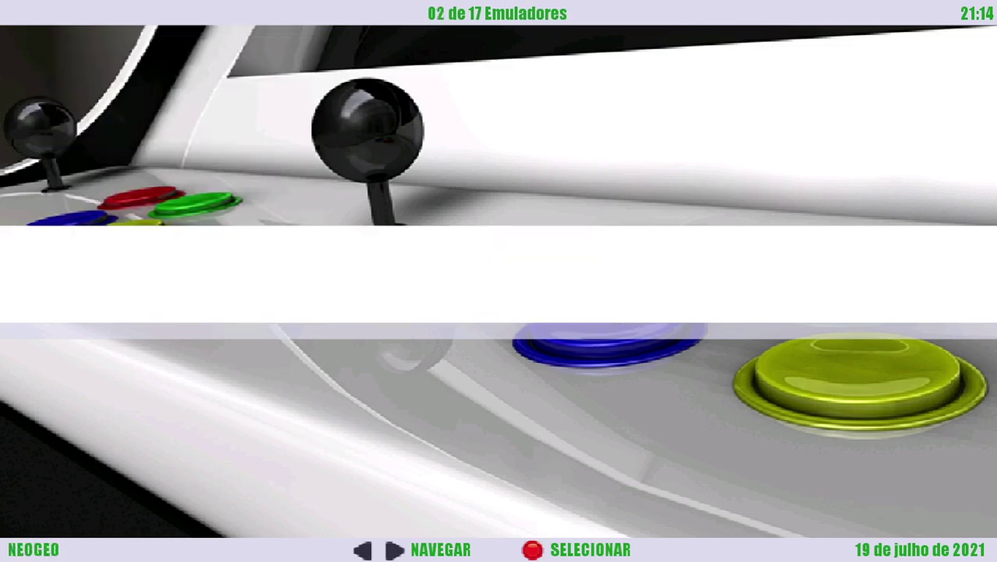
key(Left)
key(Left)
key(Left)
key(Left)
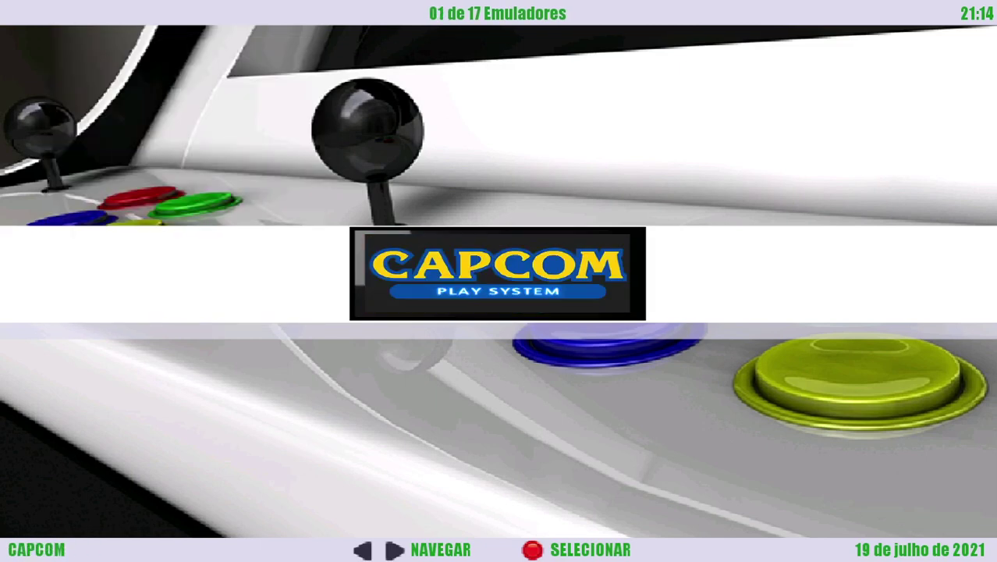
Reopen the main menu on CAPCOM and run through its entries once more.
key(Tab)
key(Down)
key(Down)
key(Down)
key(Down)
key(Down)
key(Down)
key(Down)
key(Down)
key(Down)
key(Down)
key(Down)
key(Up)
key(Up)
key(Up)
key(Up)
key(Up)
key(Up)
key(Up)
key(Up)
key(Up)
key(Up)
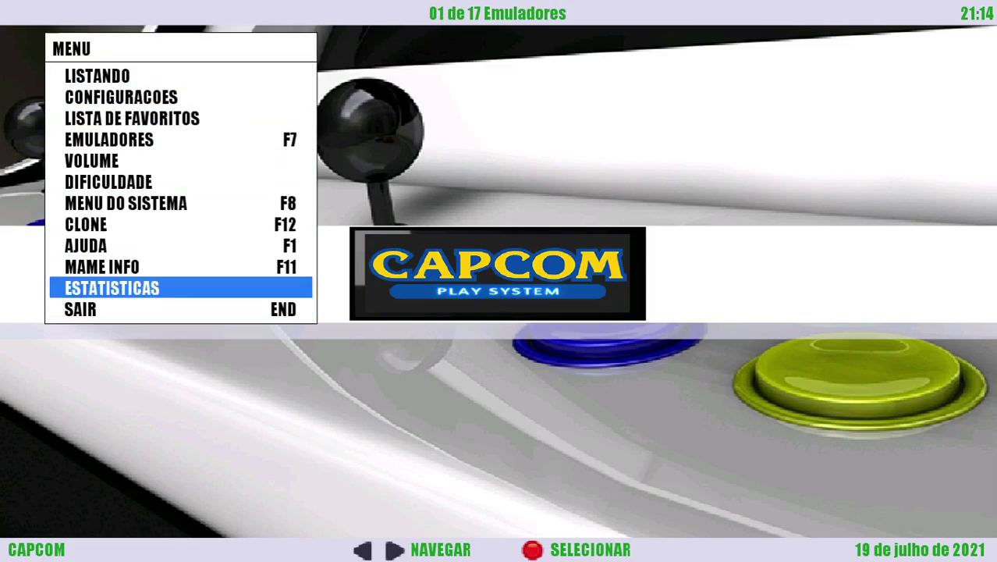
Examine the main menu entries on CAPCOM, focusing on those from Dificuldade to Estatisticas.
key(Down)
key(Down)
key(Down)
key(Down)
key(Down)
key(Down)
key(Down)
key(Down)
key(Down)
key(Down)
key(Up)
key(Up)
key(Up)
key(Up)
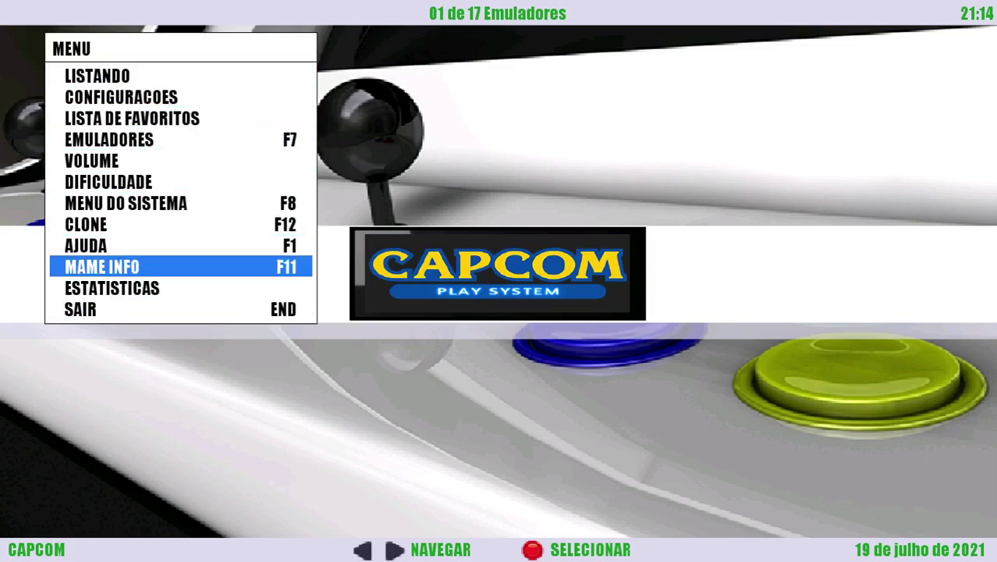
key(Up)
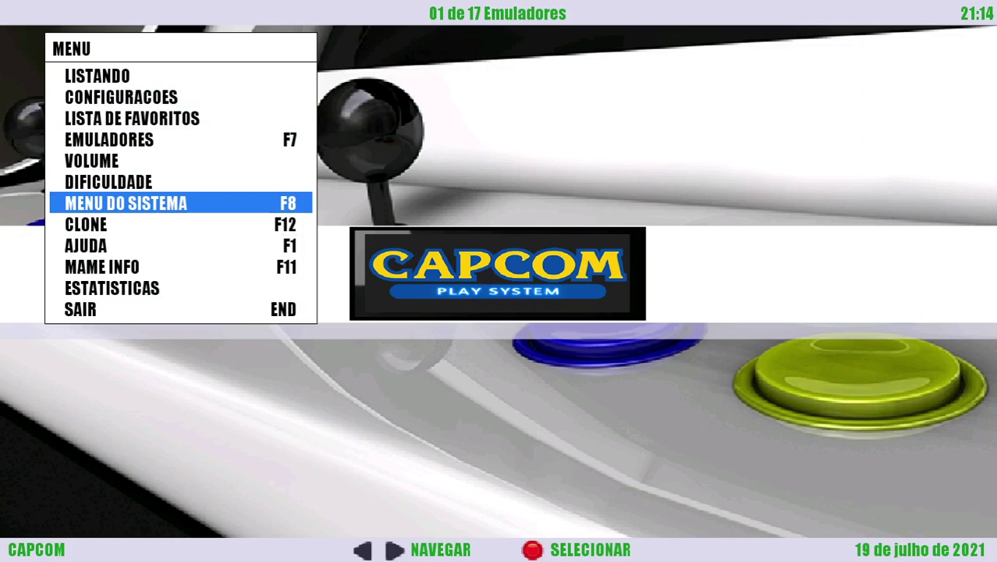
key(Up)
key(Up)
key(Up)
key(Up)
key(Up)
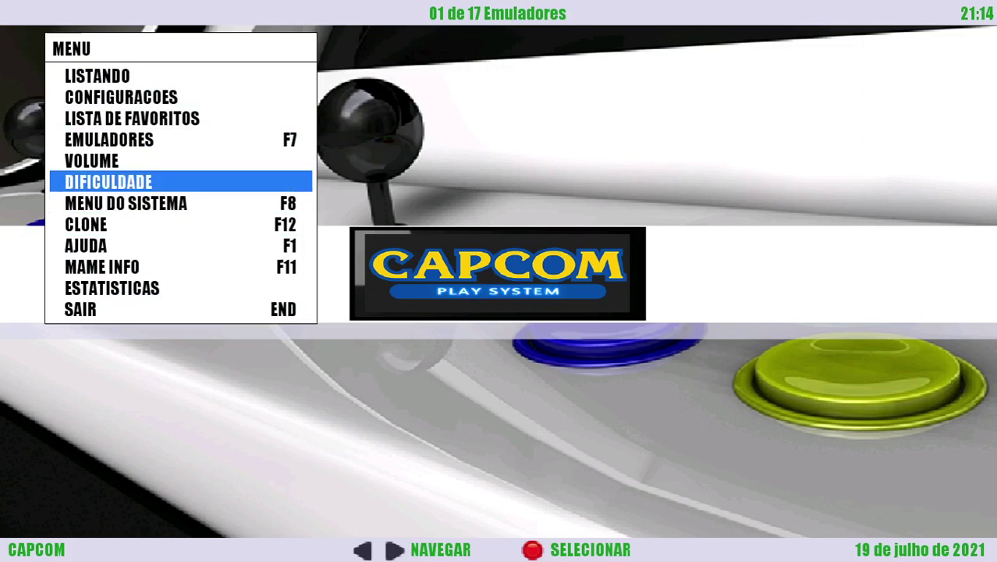
key(Down)
key(Down)
key(Down)
key(Down)
key(Down)
key(Down)
key(Down)
key(Down)
key(Down)
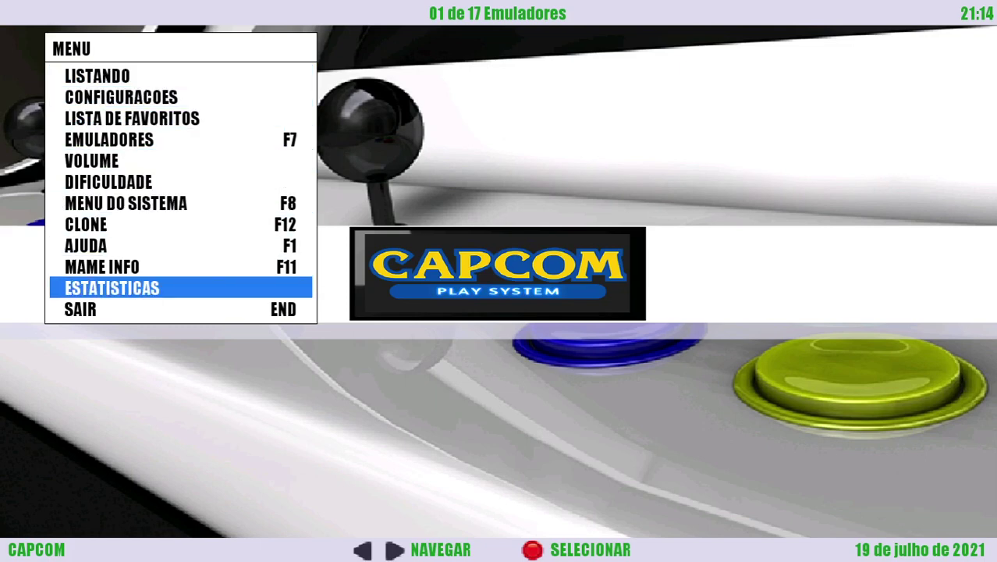
Review the whole main menu from Listando down to Estatisticas, ending on Mame Info.
key(Up)
key(Up)
key(Up)
key(Up)
key(Up)
key(Up)
key(Up)
key(Up)
key(Up)
key(Up)
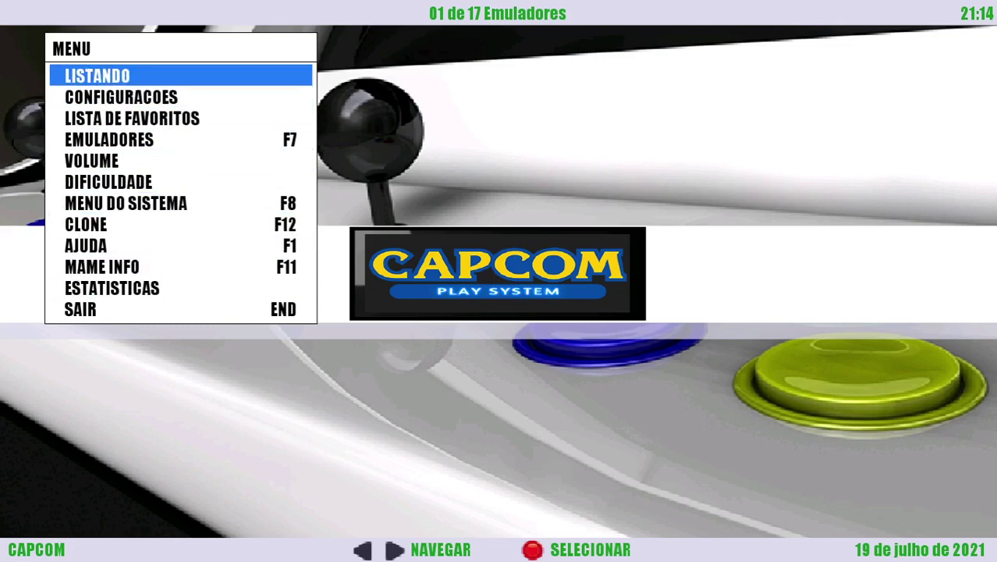
key(Down)
key(Down)
key(Down)
key(Down)
key(Down)
key(Down)
key(Down)
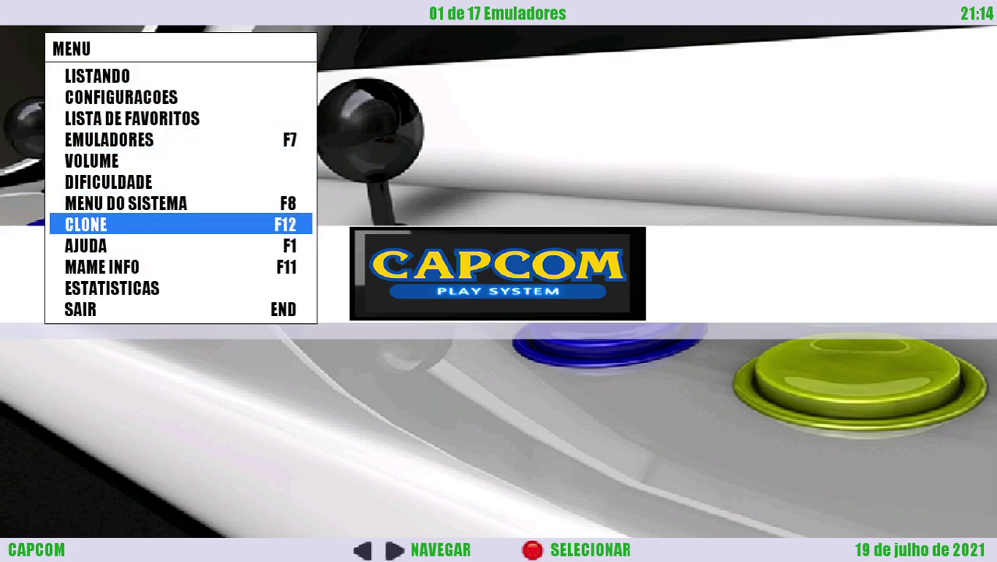
key(Down)
key(Down)
key(Down)
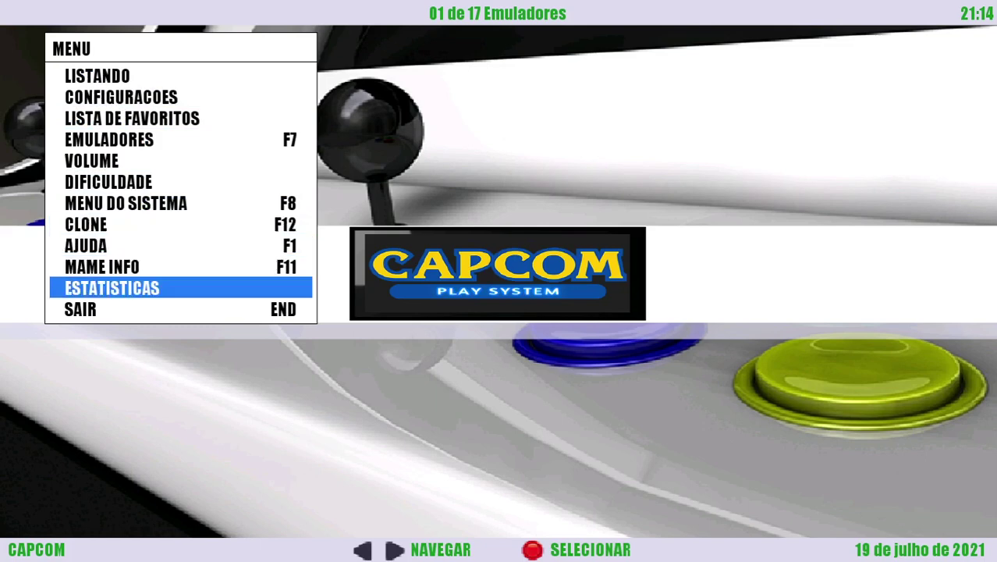
key(Up)
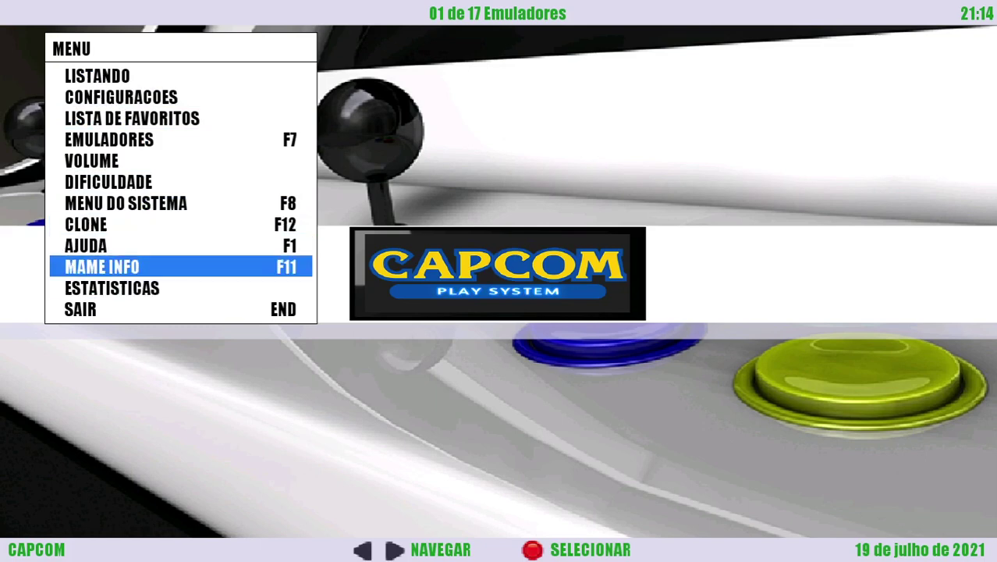
Close the main menu, browse forward to the ATOMISWAVE emulator and return to CAPCOM.
key(Escape)
key(Right)
key(Right)
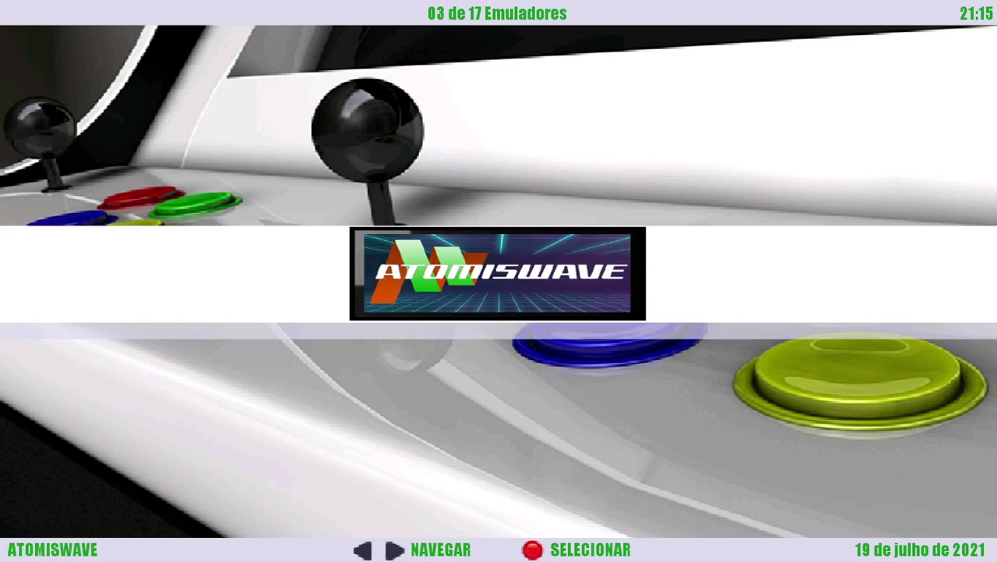
key(Left)
key(Left)
Reopen the main menu on CAPCOM and examine all its entries between Listando and Sair.
key(Escape)
key(Down)
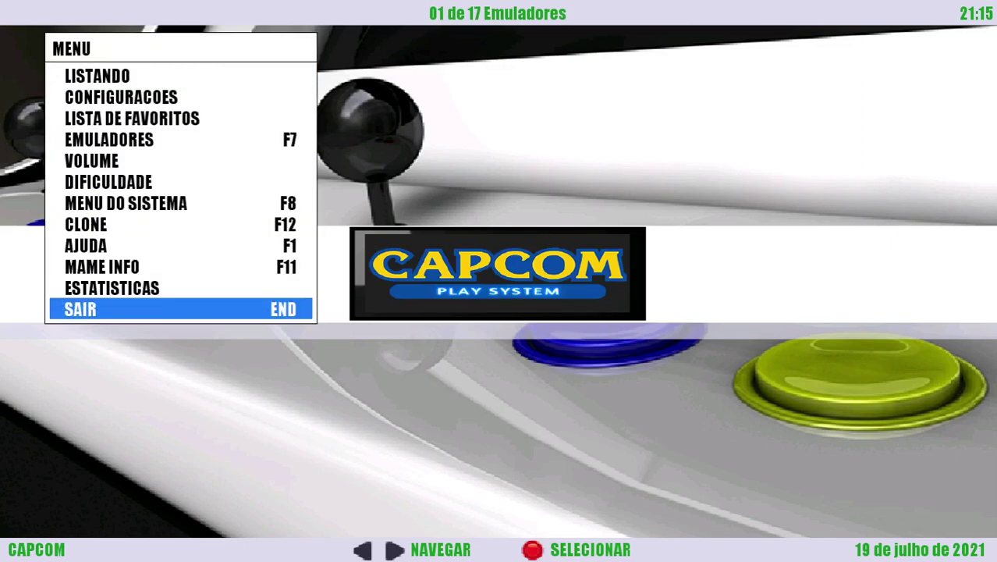
key(Up)
key(Up)
key(Up)
key(Up)
key(Up)
key(Up)
key(Up)
key(Up)
key(Up)
key(Up)
key(Up)
key(Down)
key(Down)
key(Down)
key(Down)
key(Down)
key(Down)
key(Down)
key(Down)
key(Down)
key(Down)
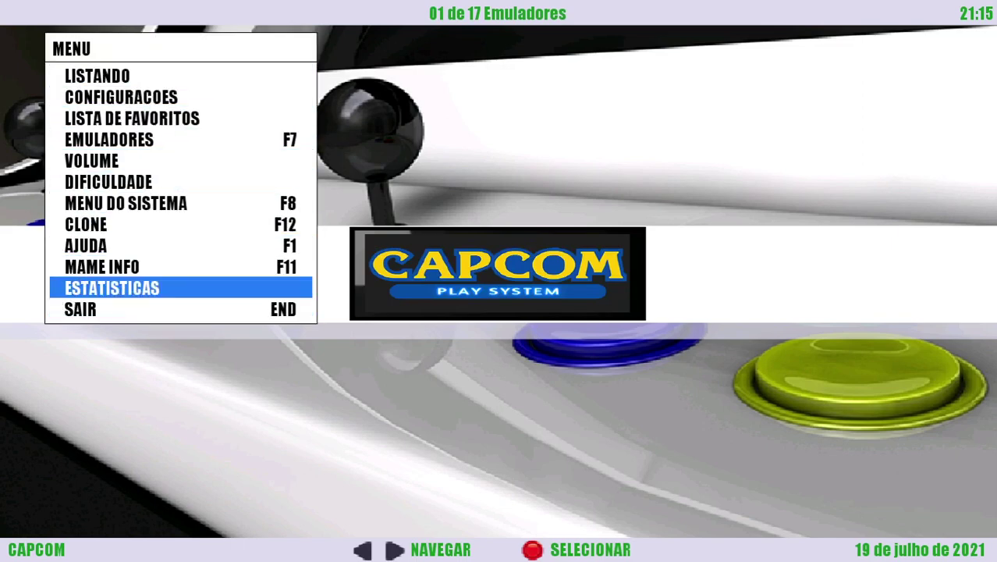
key(Up)
key(Up)
key(Up)
key(Up)
key(Up)
key(Up)
key(Up)
key(Up)
key(Up)
key(Up)
key(Down)
key(Down)
key(Down)
key(Up)
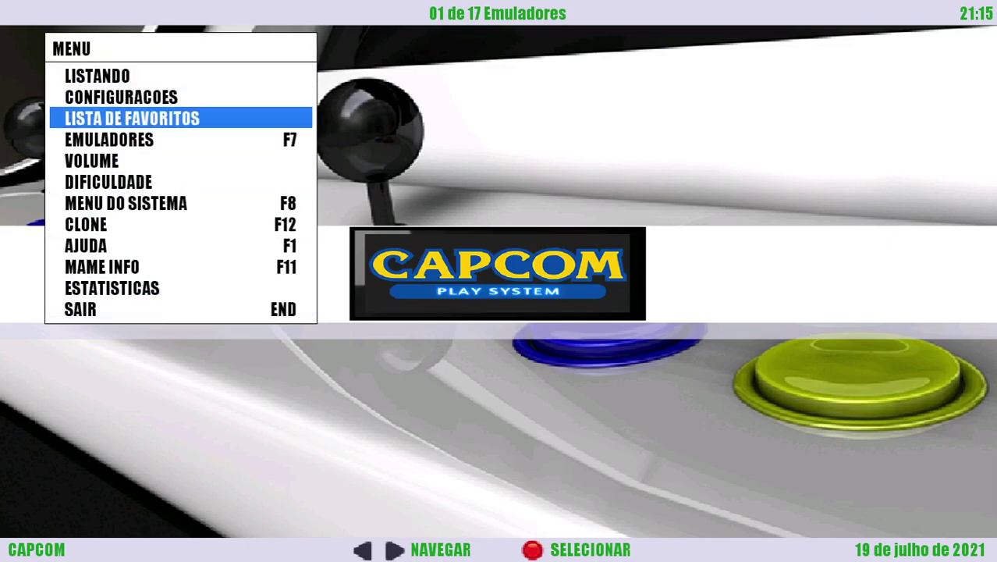
Compare the first main menu entries: Listando, Configuracoes, Lista de Favoritos and Emuladores.
key(Up)
key(Up)
key(Down)
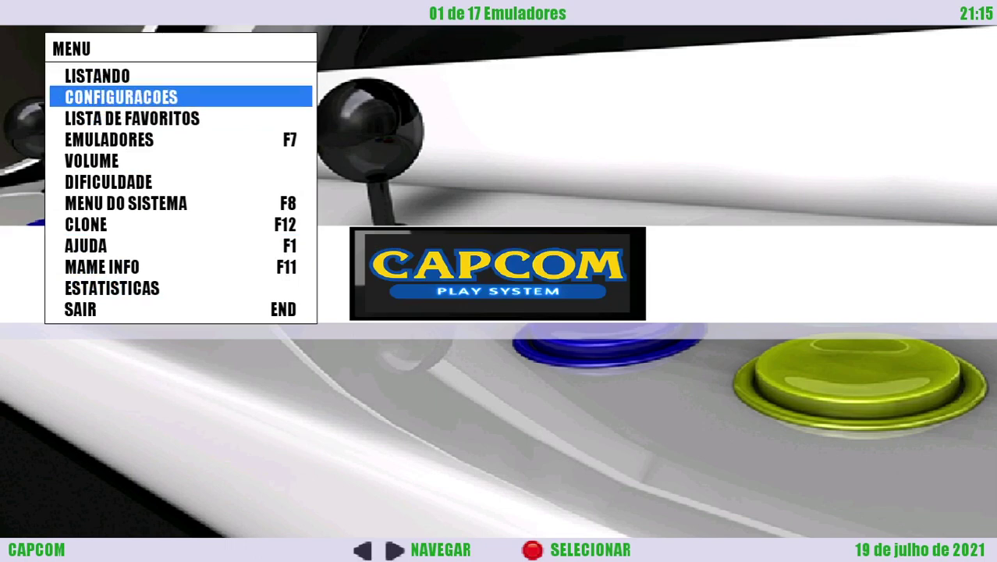
key(Down)
key(Down)
key(Down)
key(Up)
key(Up)
key(Up)
key(Up)
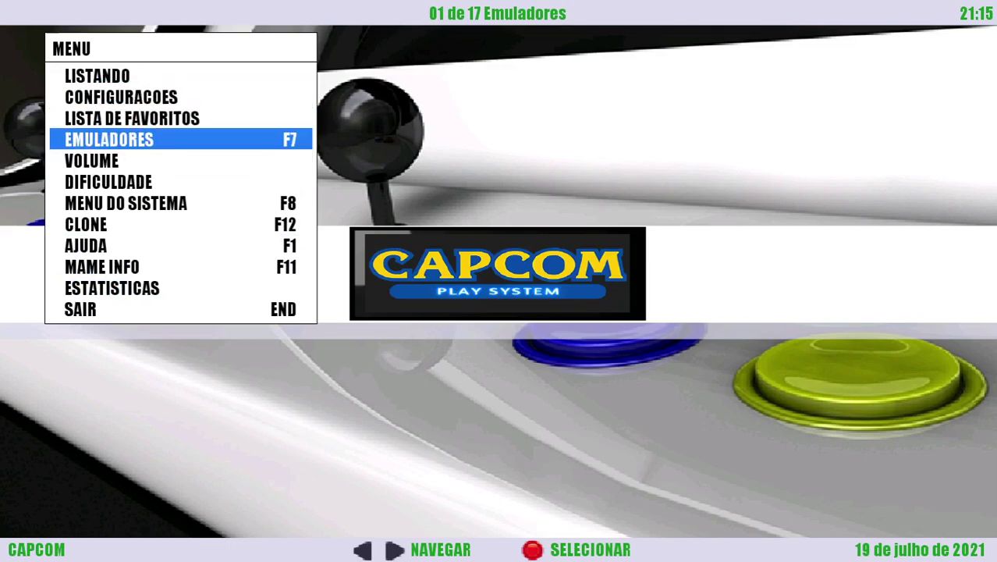
key(Down)
key(Down)
key(Down)
key(Up)
key(Up)
key(Up)
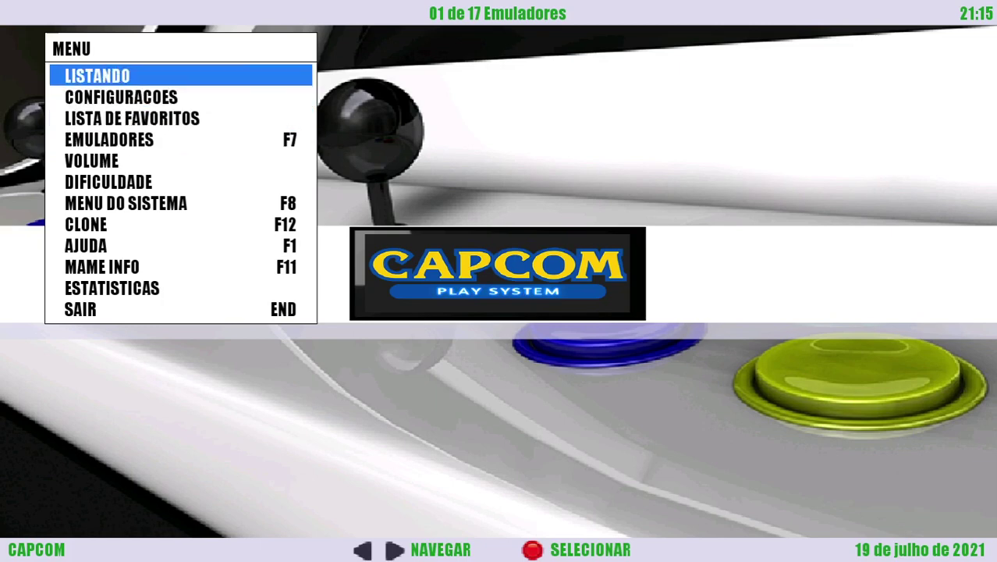
key(Down)
key(Down)
key(Down)
key(Up)
key(Up)
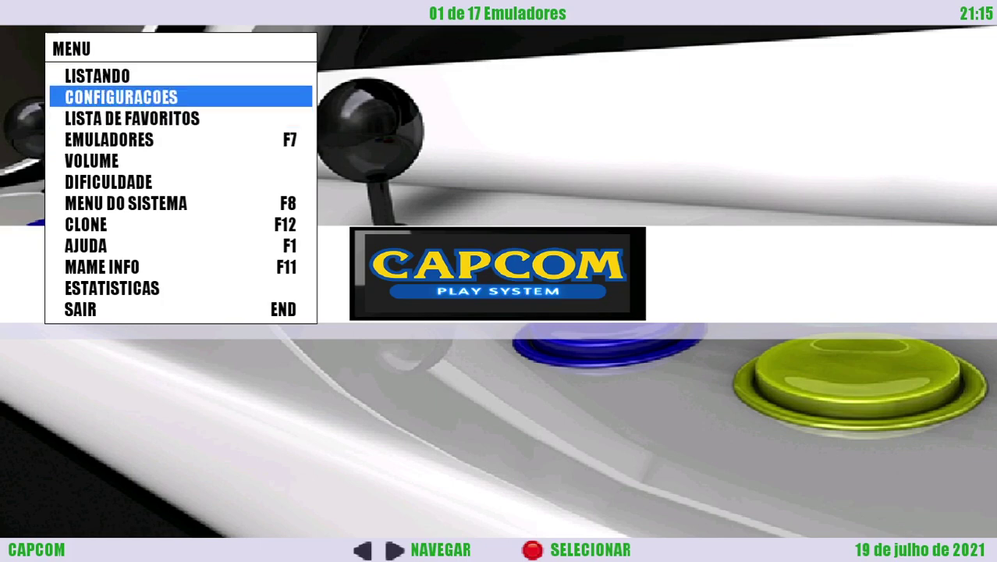
Open Emuladores, review the list of included emulators, and return to the main menu without choosing one.
key(Down)
key(Down)
key(Return)
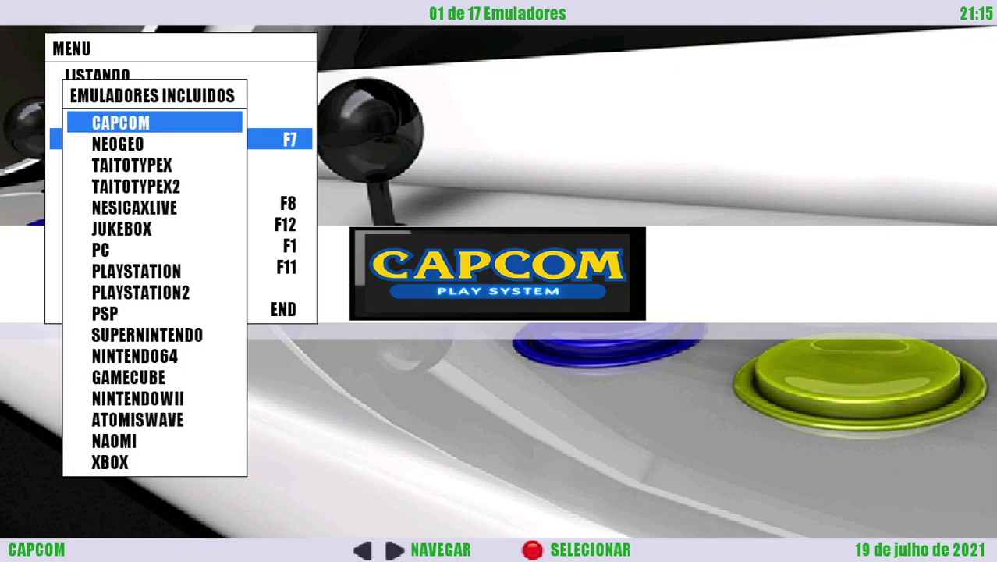
key(Escape)
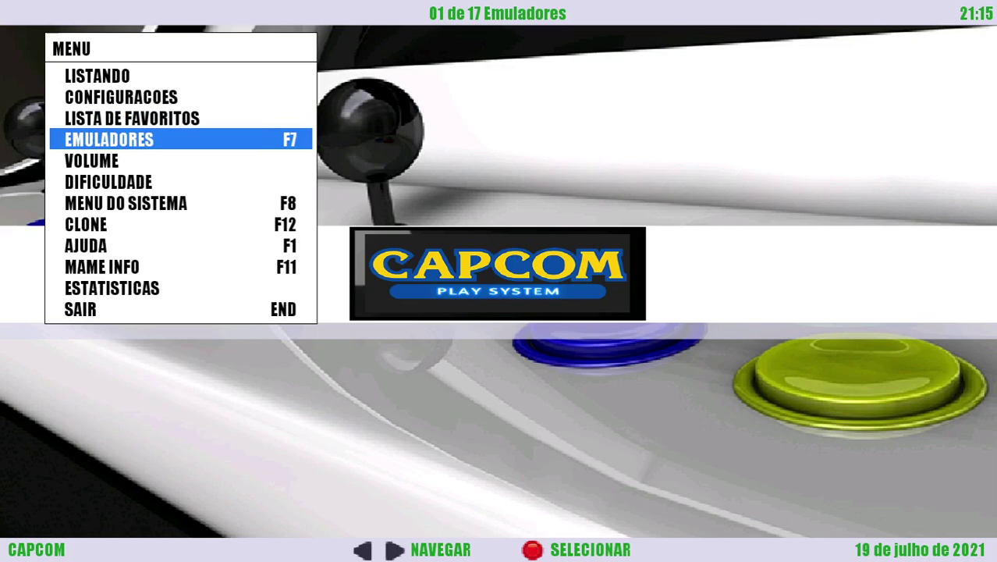
Run through the remaining main menu entries down to Estatisticas and go back up to Listando.
key(Up)
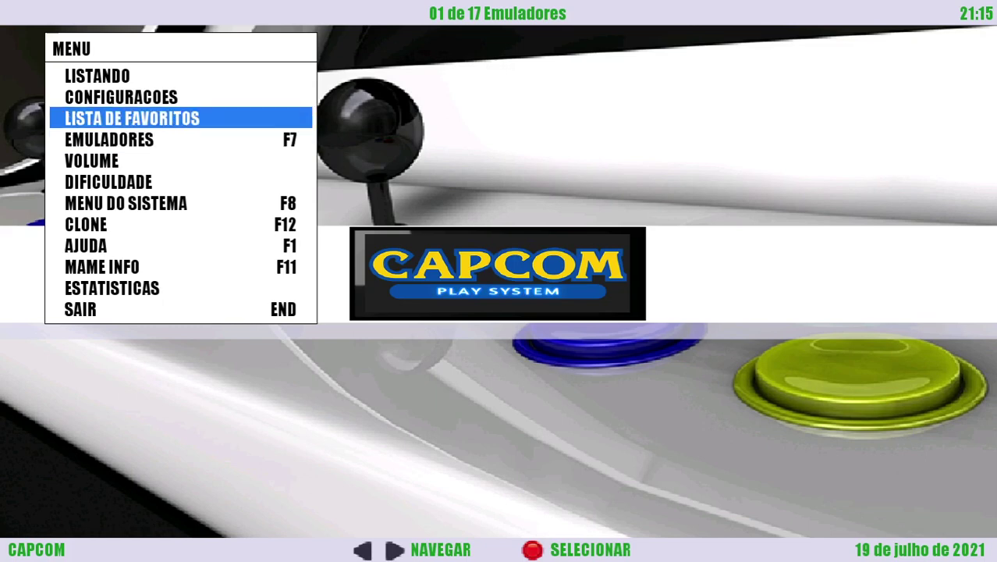
key(Up)
key(Down)
key(Down)
key(Down)
key(Down)
key(Down)
key(Down)
key(Down)
key(Down)
key(Down)
key(Down)
key(Up)
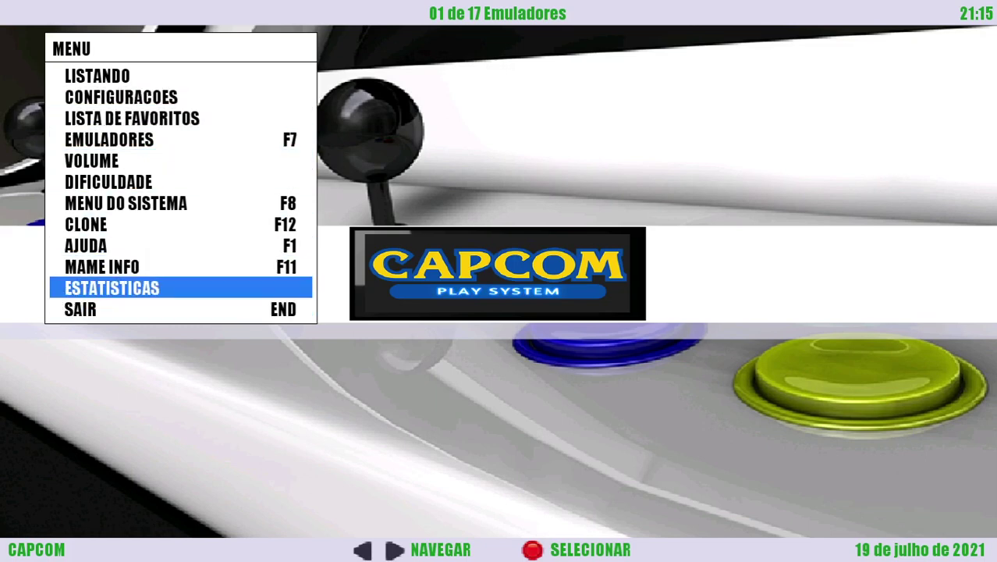
key(Up)
key(Up)
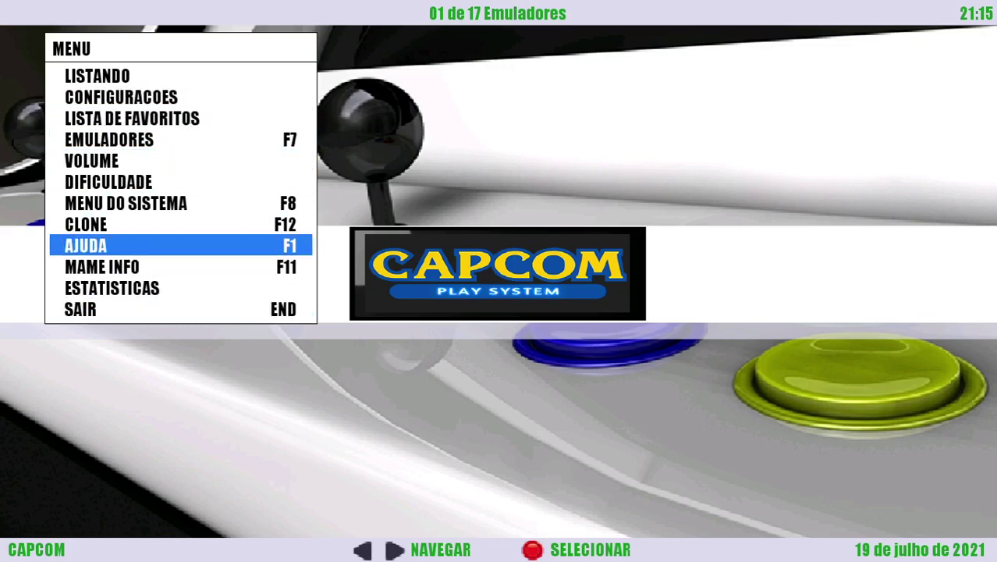
key(Up)
key(Up)
key(Up)
key(Up)
key(Up)
key(Up)
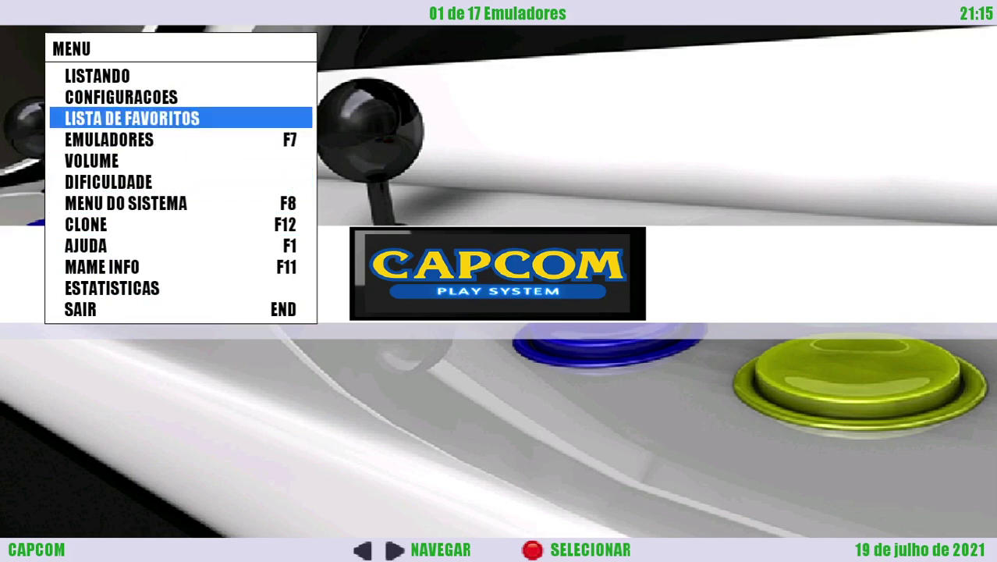
key(Up)
key(Up)
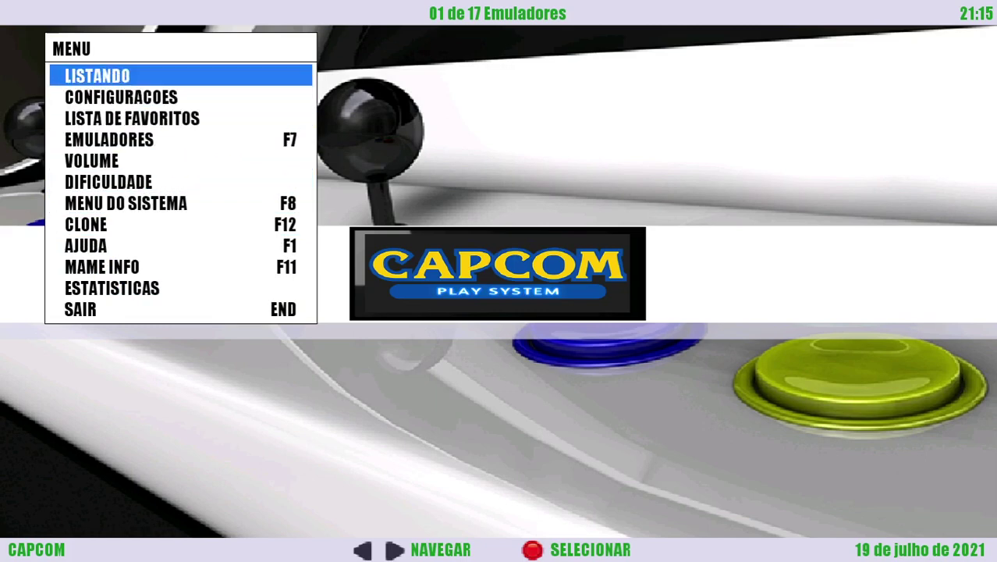
Open Listando, examine its Ordem, Modo and Visualizar options without changing any, and close the menu.
key(Return)
key(Down)
key(Down)
key(Down)
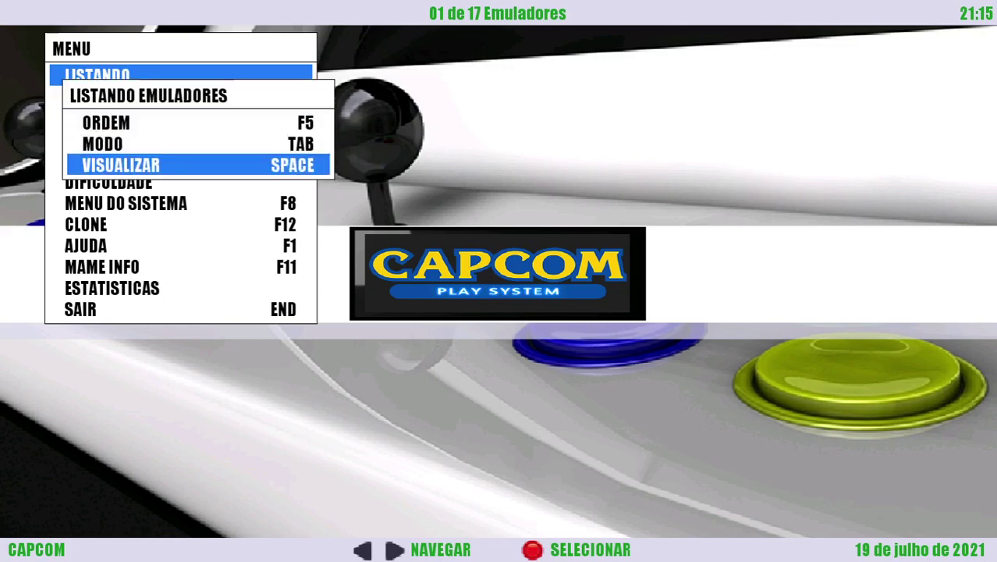
key(Down)
key(Down)
key(Down)
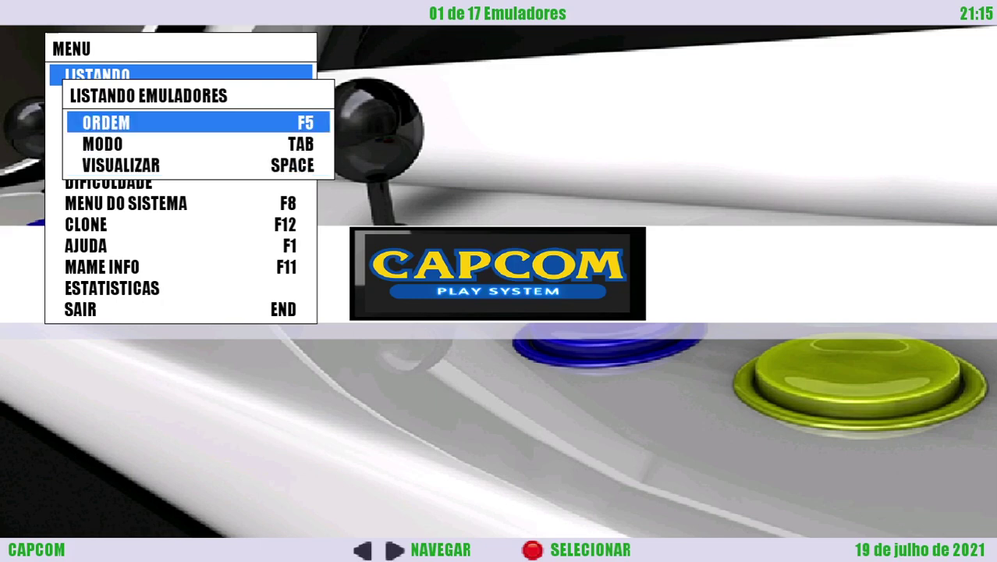
key(Up)
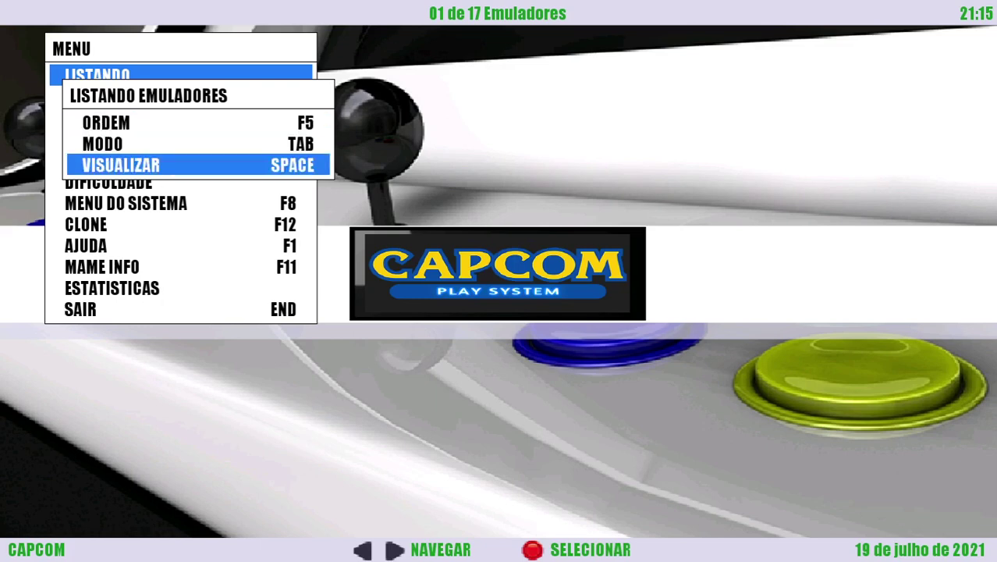
key(Escape)
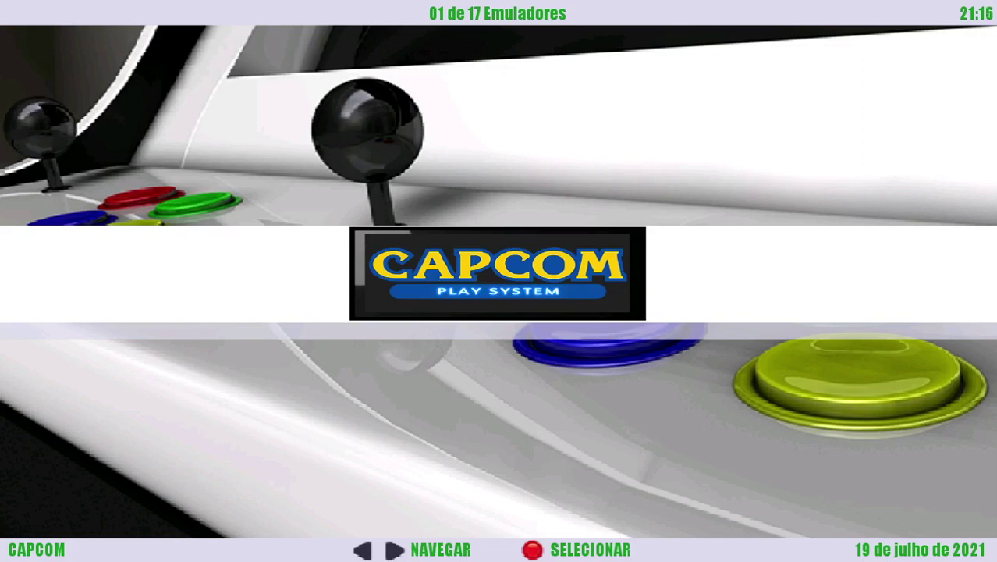
Review the Menu do Sistema entries from Testar/Configurar Controles to Remover Numeracao and close it without choosing one.
key(Escape)
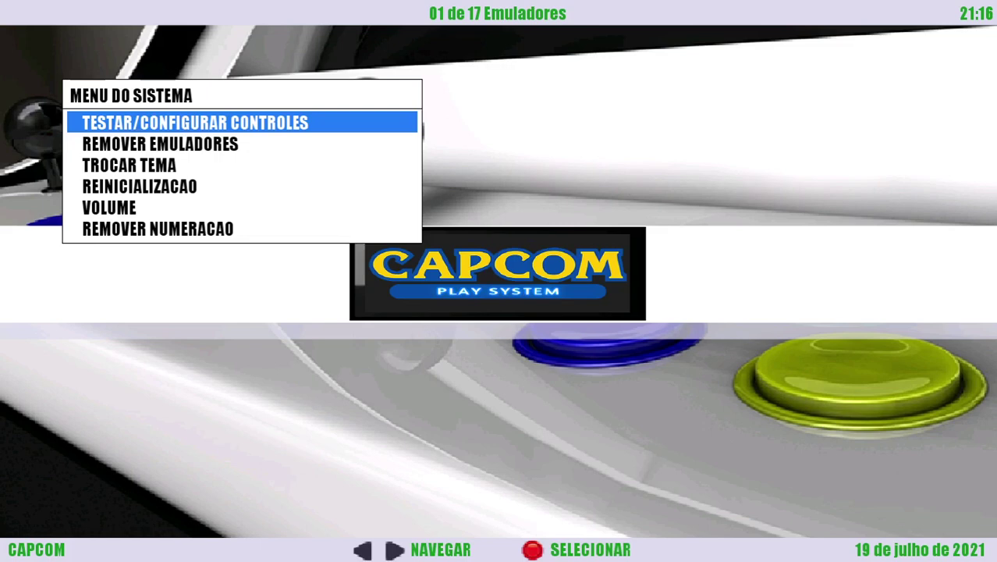
key(Up)
key(Down)
key(Up)
key(Down)
key(Up)
key(Up)
key(Down)
key(Down)
key(Down)
key(Down)
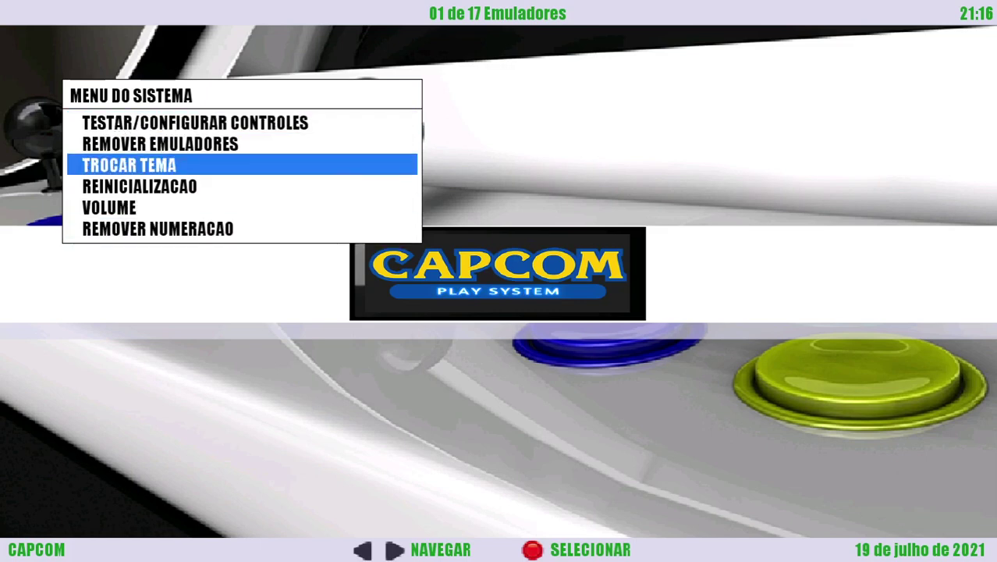
key(Down)
key(Down)
key(Down)
key(Escape)
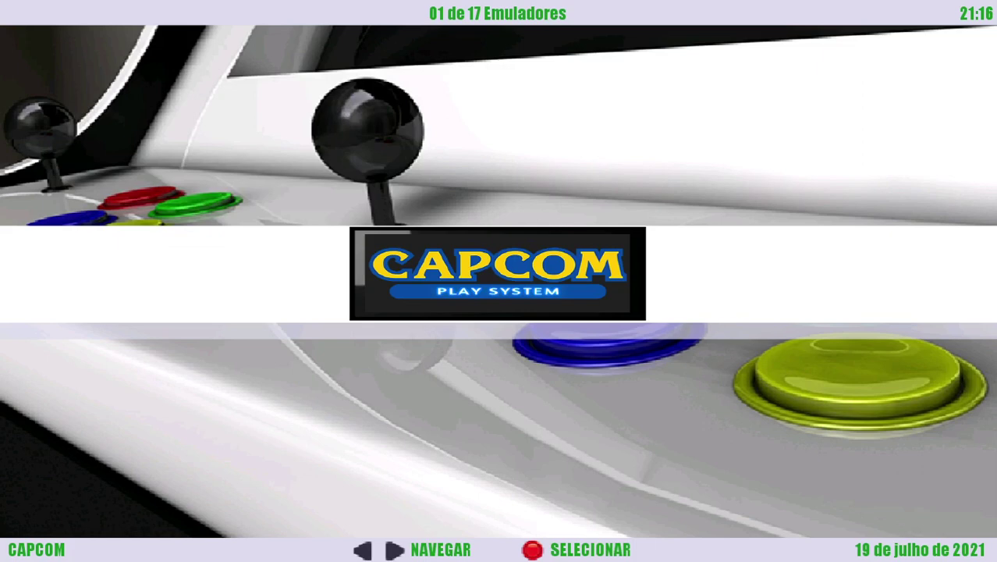
Open the main menu and review its entries from Listando down to Menu do Sistema.
key(Escape)
key(Down)
key(Down)
key(Down)
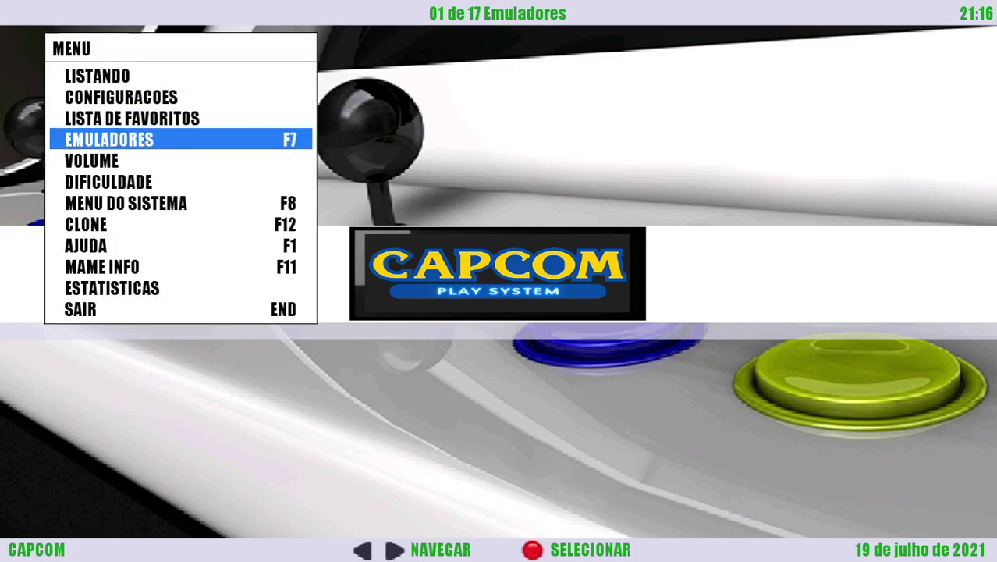
key(Up)
key(Up)
key(Up)
key(Down)
key(Down)
key(Down)
key(Down)
key(Down)
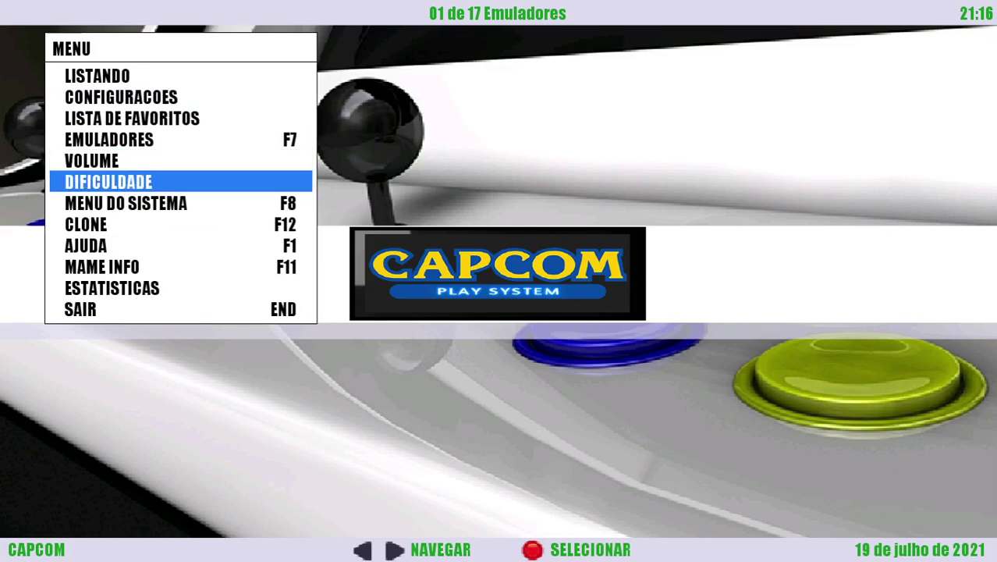
key(Down)
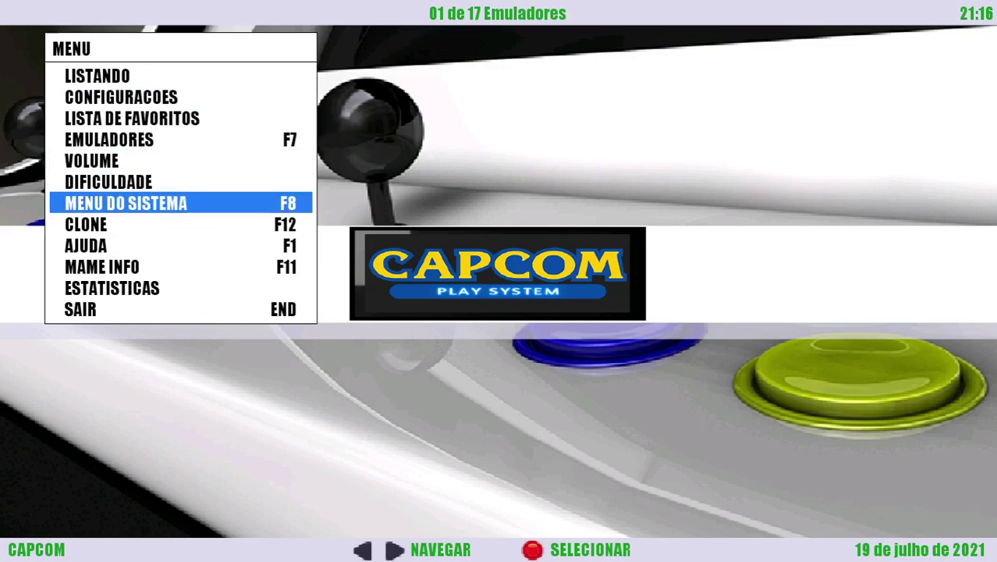
Examine the lower main menu entries Clone, Ajuda, Mame Info and Estatisticas.
key(Up)
key(Up)
key(Down)
key(Down)
key(Down)
key(Down)
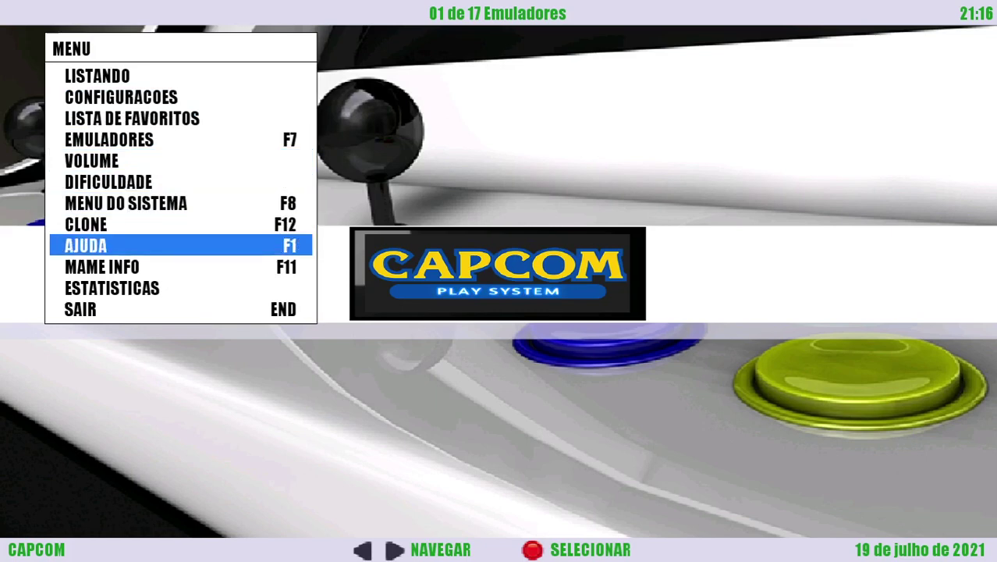
key(Down)
key(Up)
key(Up)
key(Down)
key(Up)
key(Down)
key(Up)
key(Down)
key(Down)
key(Down)
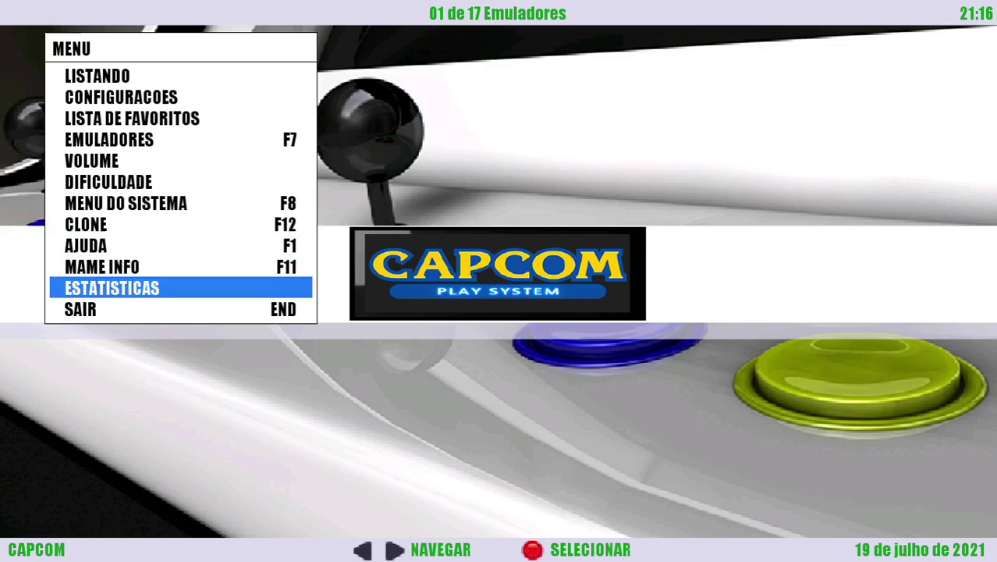
Recheck the main menu entries between Estatisticas and Lista de Favoritos, and close the menu without choosing one.
key(Up)
key(Up)
key(Up)
key(Up)
key(Down)
key(Down)
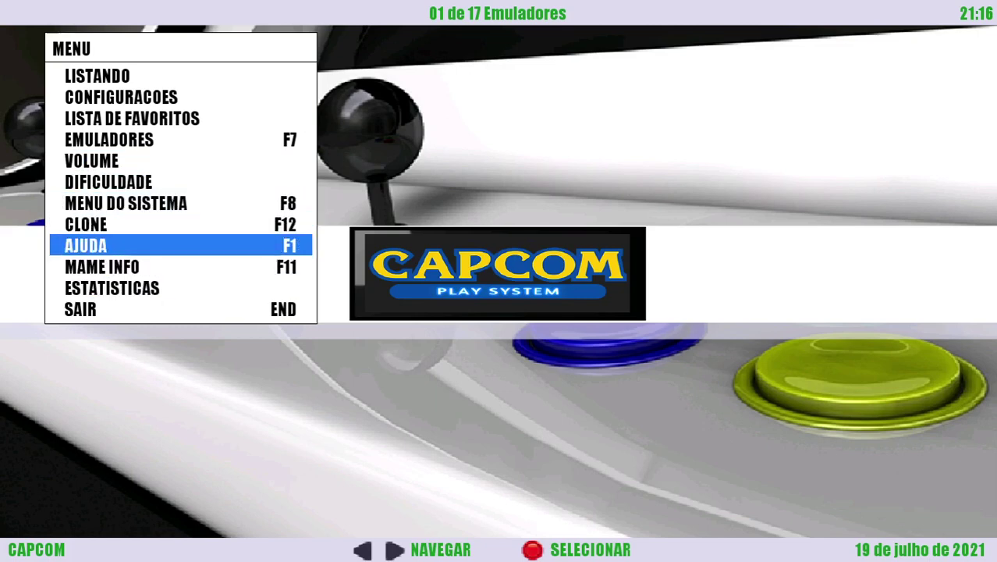
key(Down)
key(Up)
key(Up)
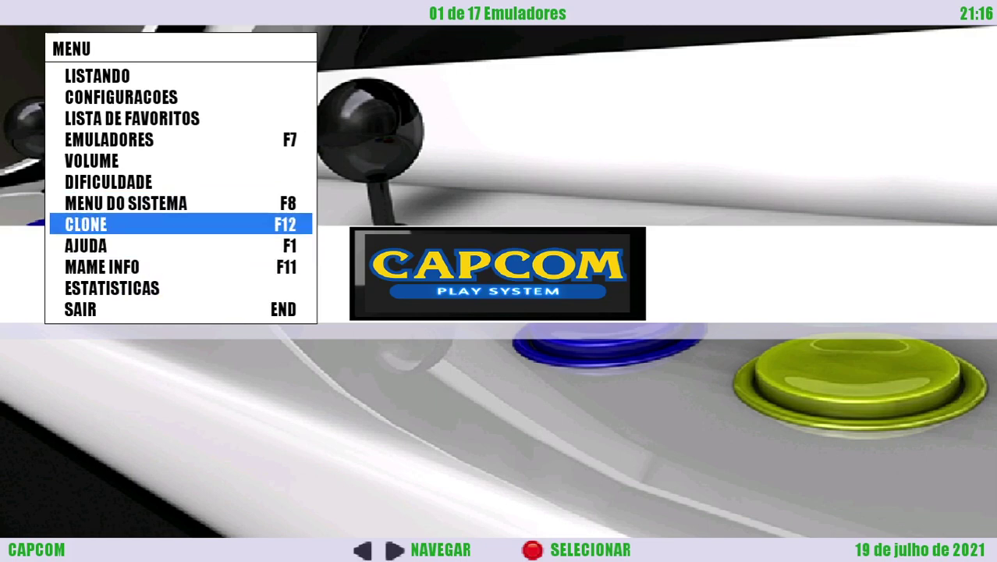
key(Up)
key(Up)
key(Up)
key(Up)
key(Up)
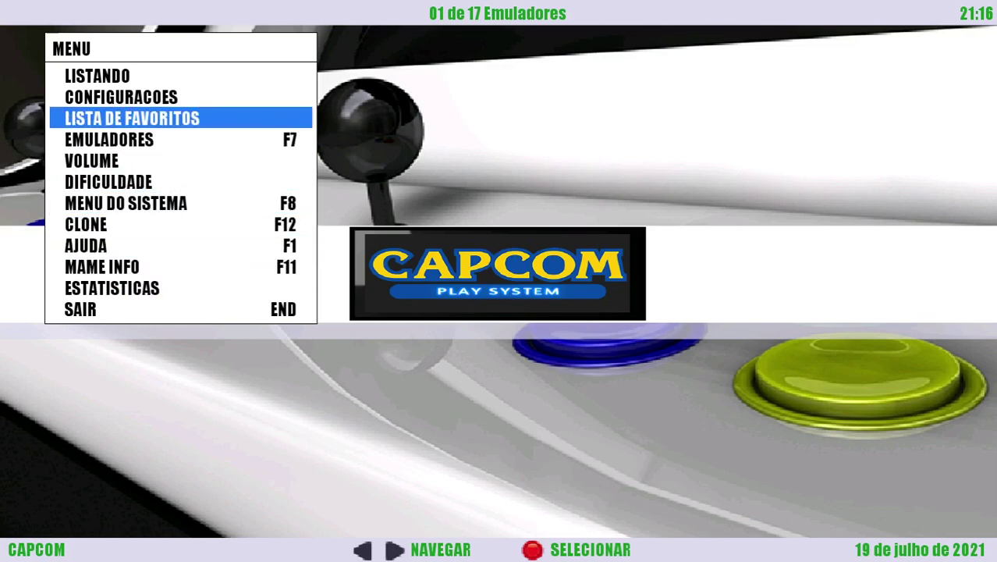
key(Down)
key(Down)
key(Down)
key(Down)
key(Down)
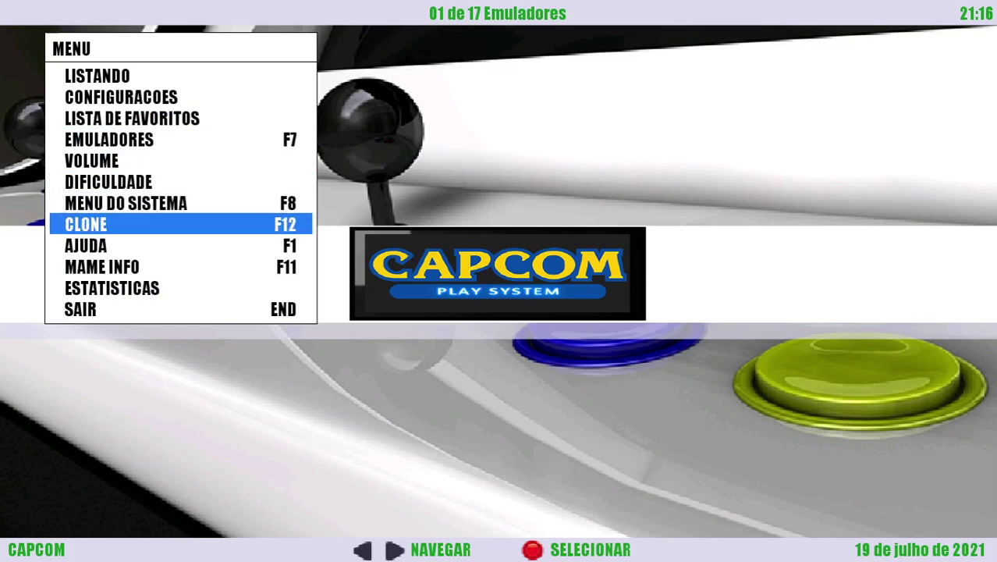
key(Escape)
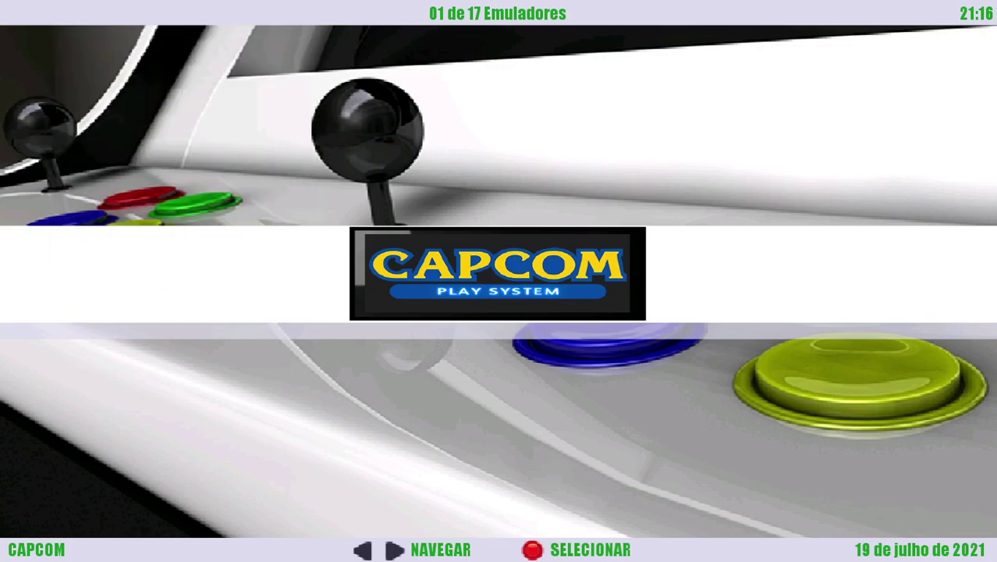
Open the NEOGEO emulator's game list and launch King of Fighters 2002 Magic Plus II.
key(Right)
key(Right)
key(Left)
key(Left)
key(Right)
key(Right)
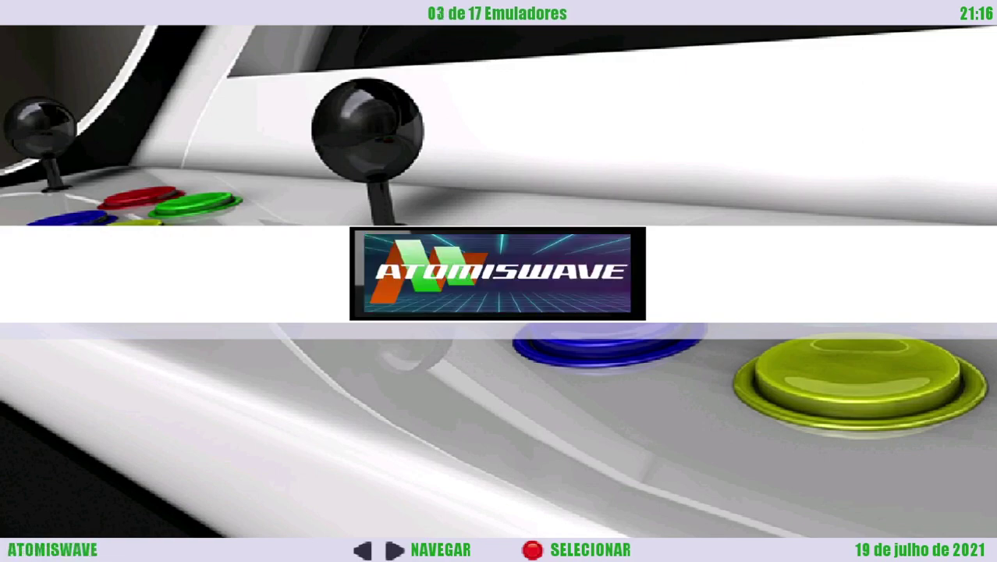
key(Left)
key(Return)
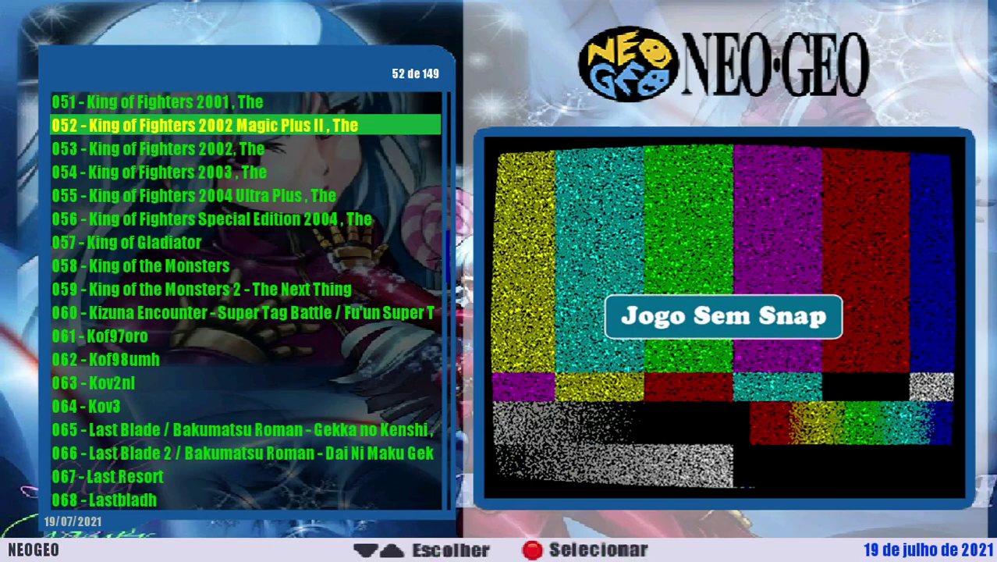
key(Return)
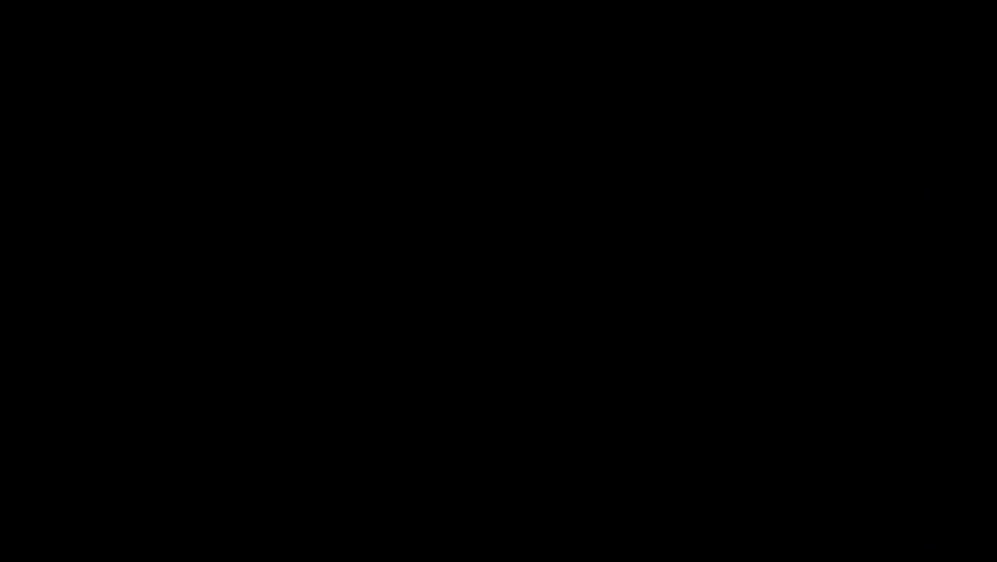